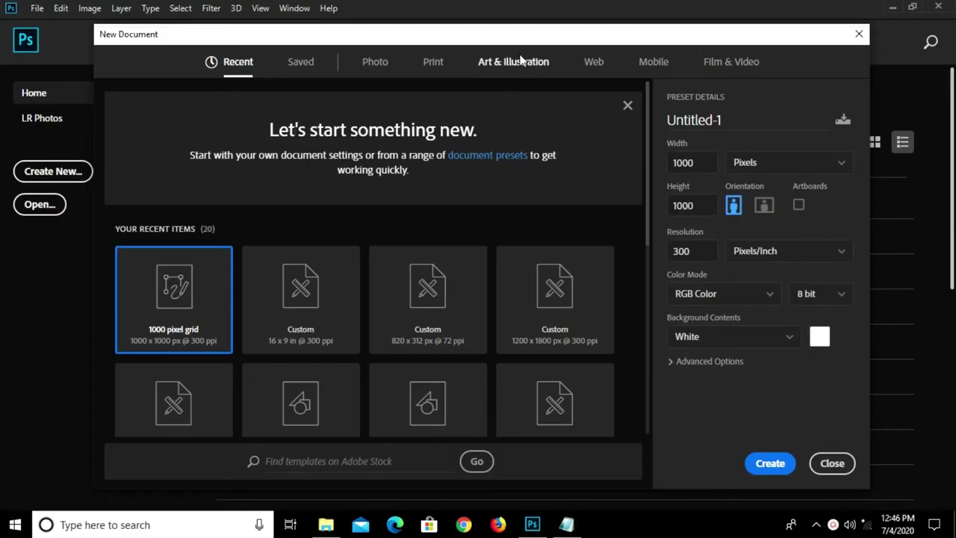
Create a new 1000 × 1000 px document from the Art & Illustration presets.
{"action": "left_click", "coordinate": [522, 61]}
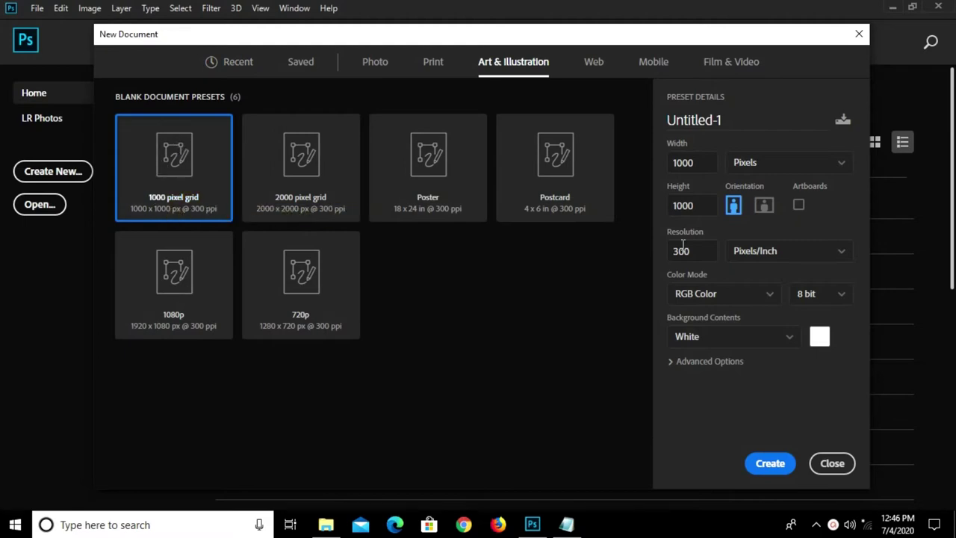
{"action": "left_click", "coordinate": [758, 462]}
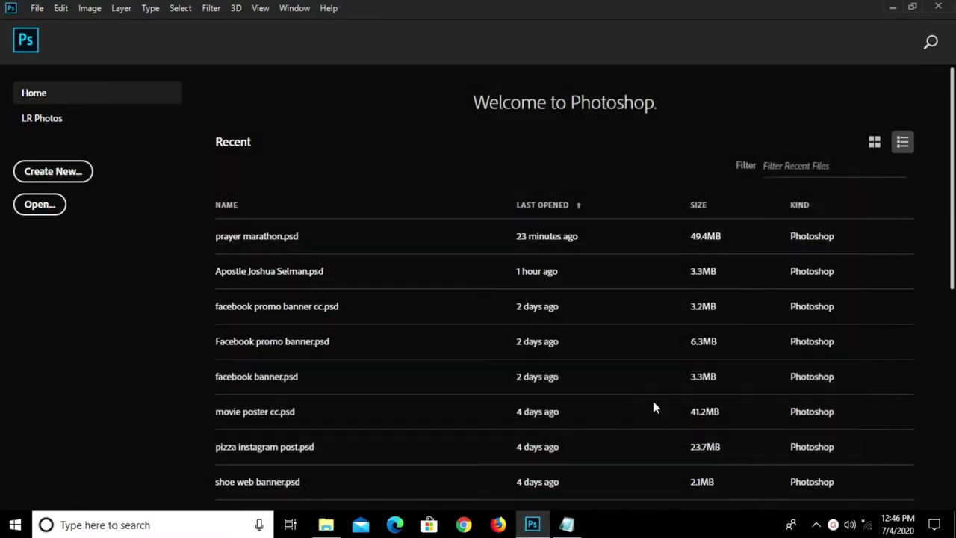
Unlock the background into Layer 0 and add a Solid Color fill layer.
{"action": "double_click", "coordinate": [872, 337]}
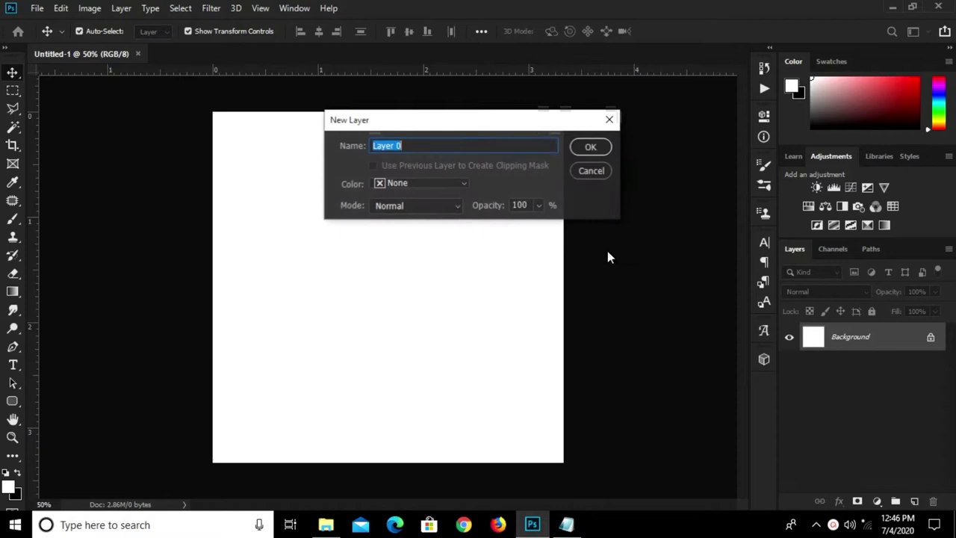
{"action": "left_click", "coordinate": [593, 148]}
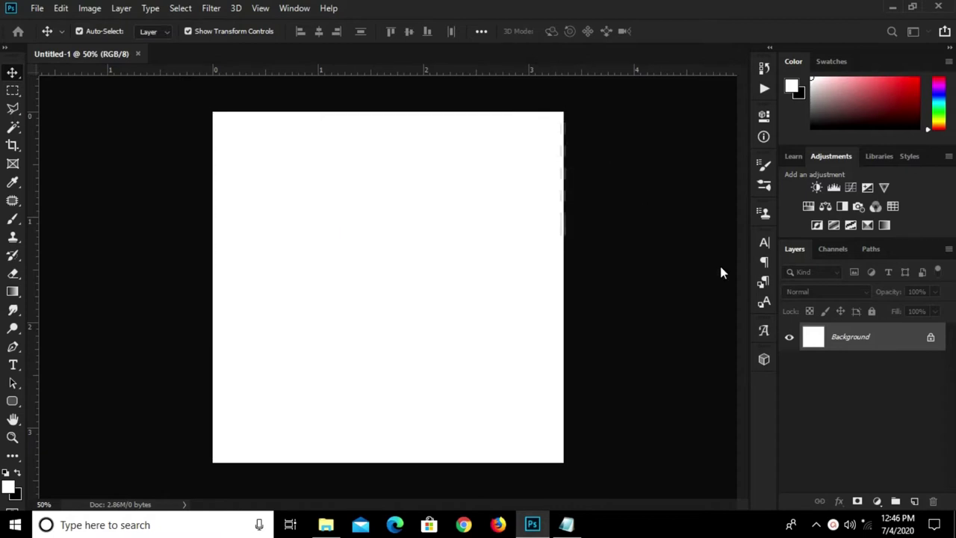
{"action": "left_click", "coordinate": [875, 507]}
{"action": "left_click", "coordinate": [875, 256]}
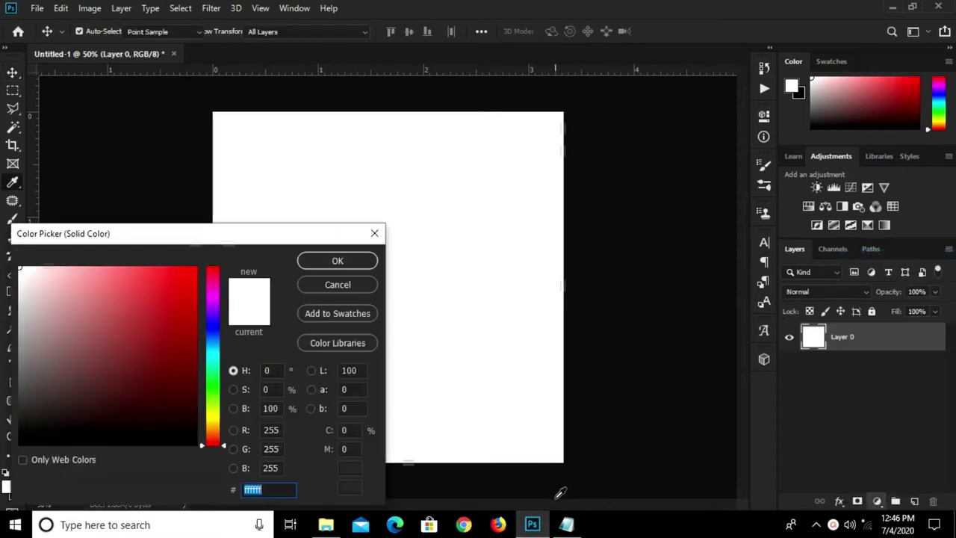
Copy the navy code 003148 from the notes and apply it as the fill colour.
{"action": "left_click", "coordinate": [566, 524]}
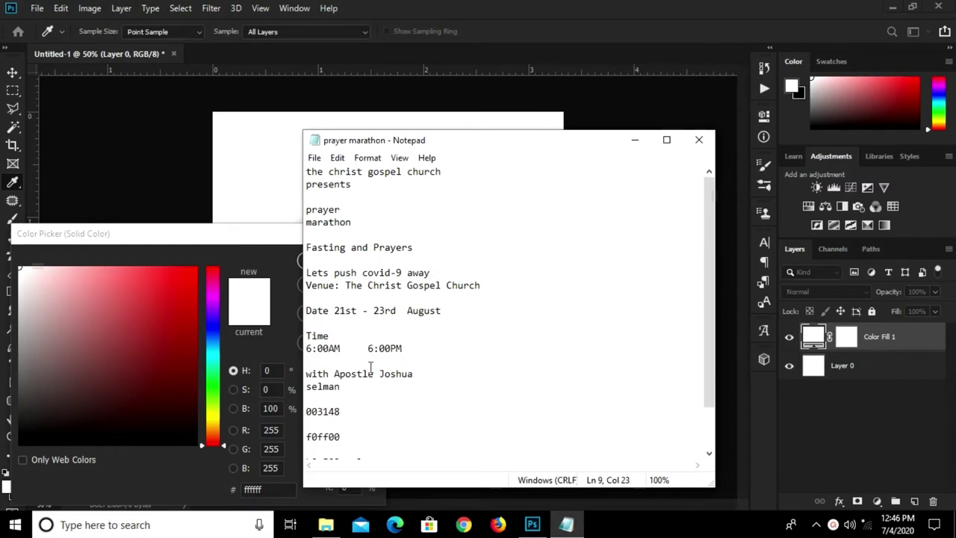
{"action": "scroll", "coordinate": [370, 366], "scroll_direction": "down", "scroll_amount": 1}
{"action": "left_click", "coordinate": [306, 361]}
{"action": "double_click", "coordinate": [343, 359]}
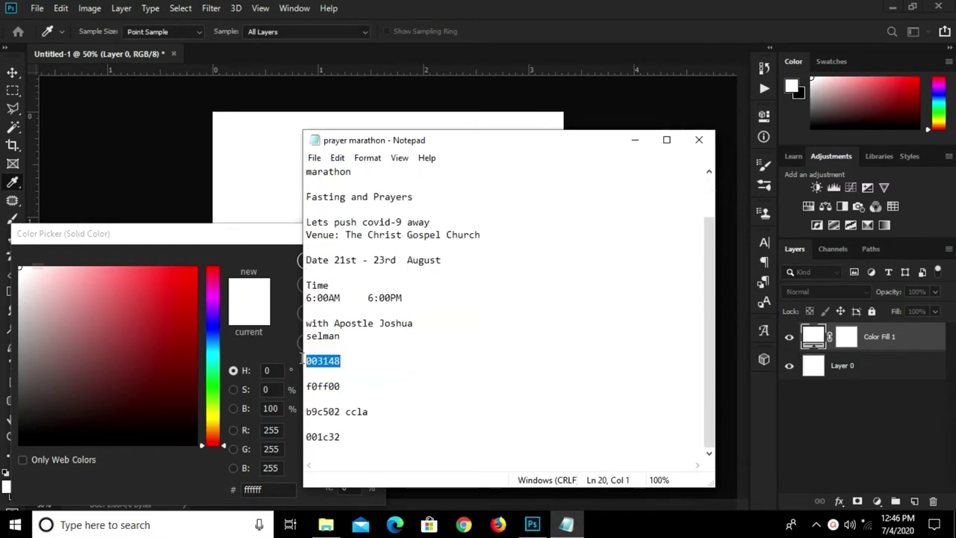
{"action": "right_click", "coordinate": [314, 362]}
{"action": "left_click", "coordinate": [380, 194]}
{"action": "right_click", "coordinate": [262, 490]}
{"action": "left_click", "coordinate": [299, 357]}
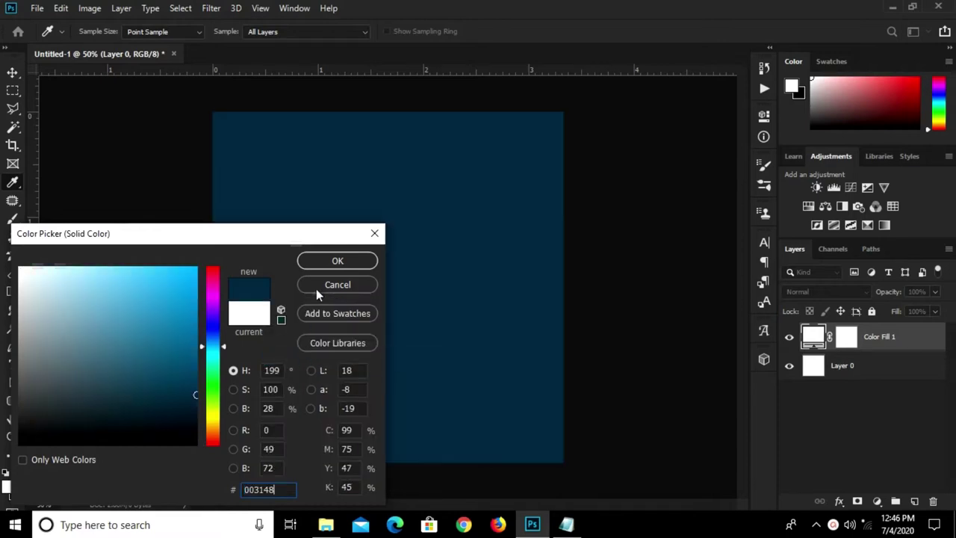
{"action": "left_click", "coordinate": [326, 257]}
Place the bokeh image 274198 embedded, enlarged slightly and moved over the canvas top.
{"action": "left_click", "coordinate": [35, 8]}
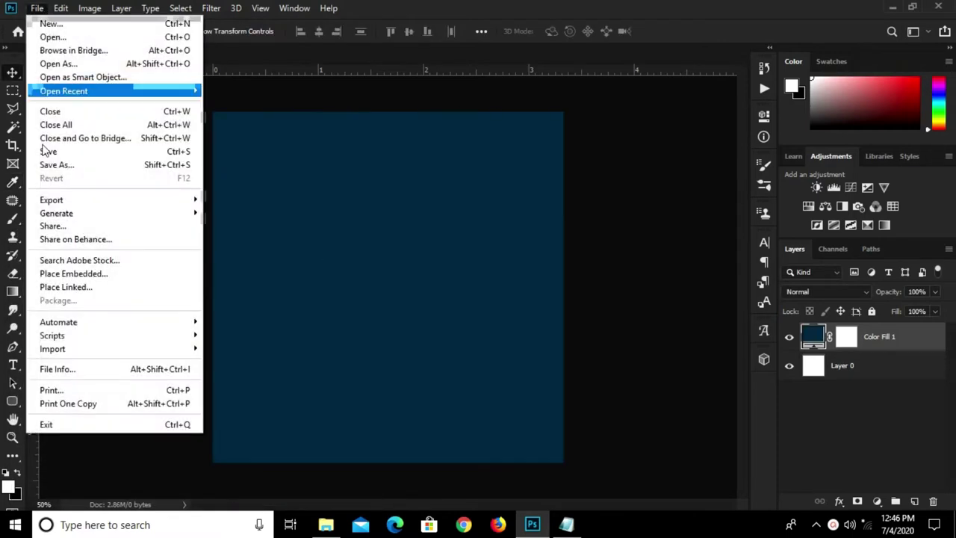
{"action": "left_click", "coordinate": [55, 273]}
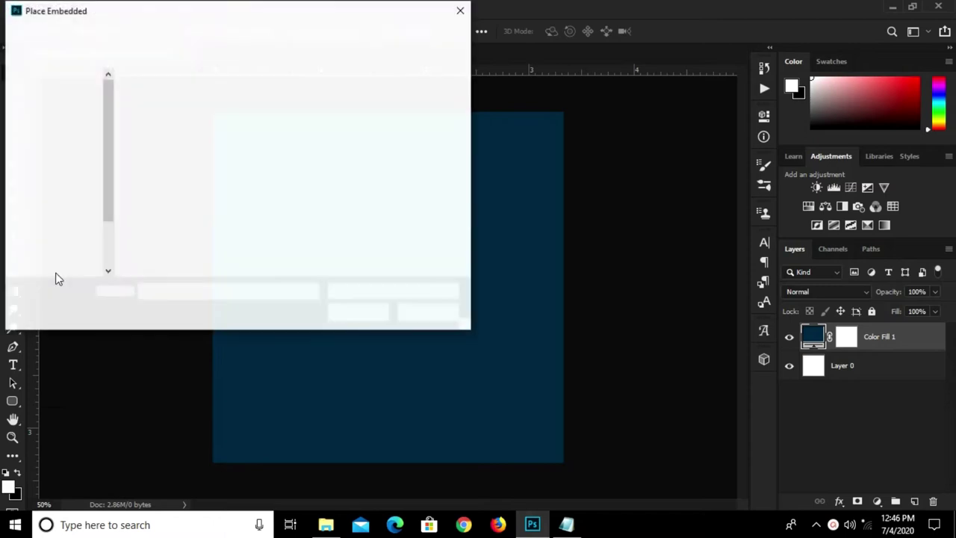
{"action": "left_click", "coordinate": [243, 142]}
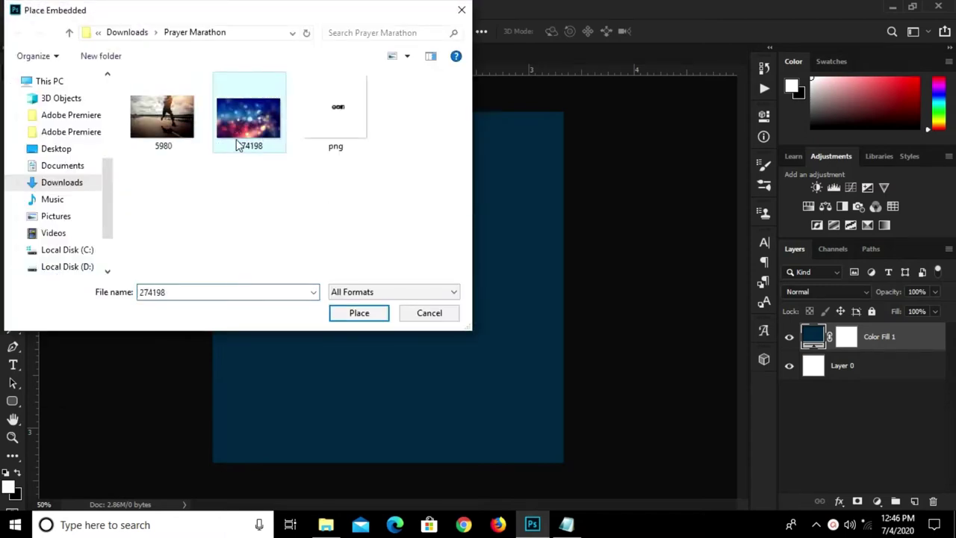
{"action": "left_click", "coordinate": [342, 317]}
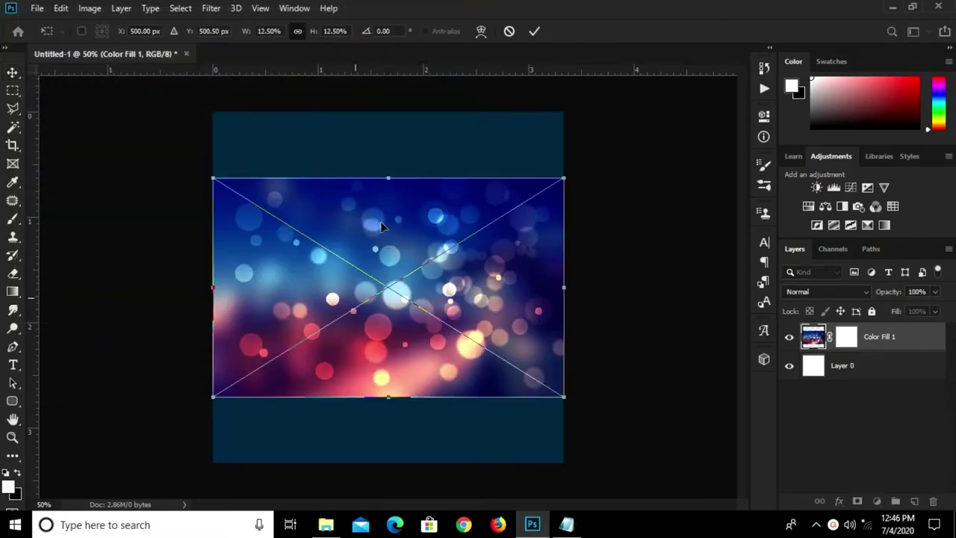
{"action": "left_click_drag", "start_coordinate": [390, 172], "coordinate": [392, 165]}
{"action": "mouse_move", "coordinate": [387, 292]}
{"action": "left_mouse_down"}
{"action": "mouse_move", "coordinate": [389, 219]}
{"action": "mouse_move", "coordinate": [386, 228]}
{"action": "left_mouse_up"}
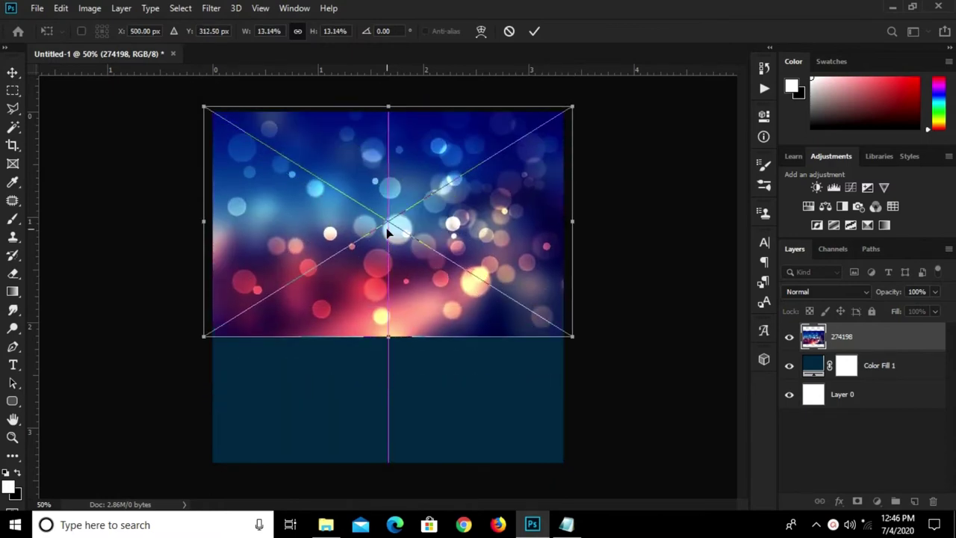
{"action": "key", "text": "Return"}
Set the bokeh layer to Soft Light blend mode at 36% opacity.
{"action": "left_click", "coordinate": [832, 291]}
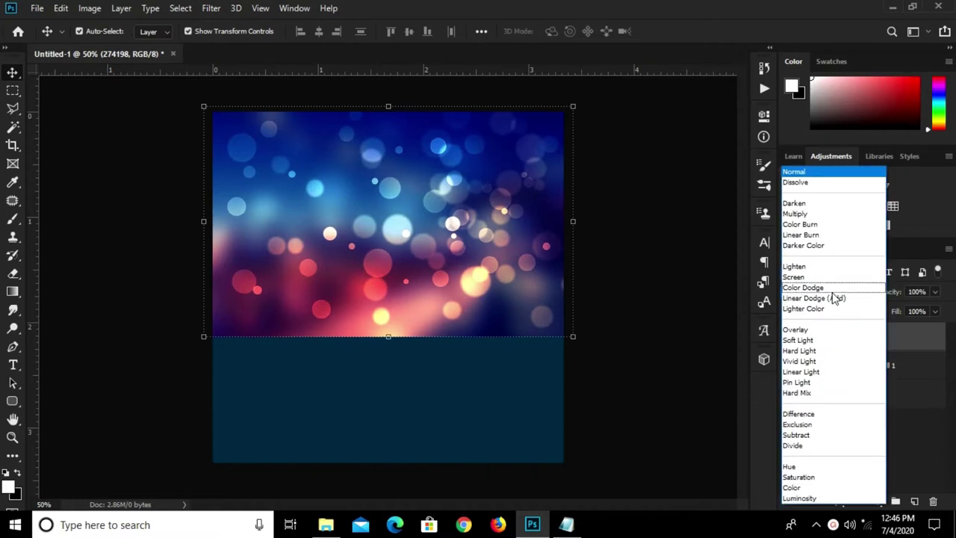
{"action": "left_click", "coordinate": [797, 341]}
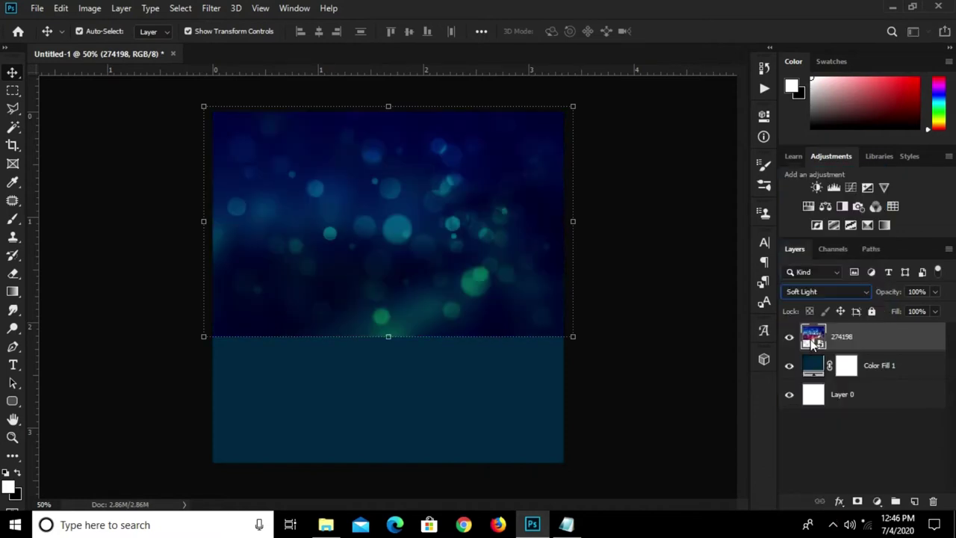
{"action": "left_click", "coordinate": [914, 292]}
{"action": "type", "text": "3"}
{"action": "key", "text": "Return"}
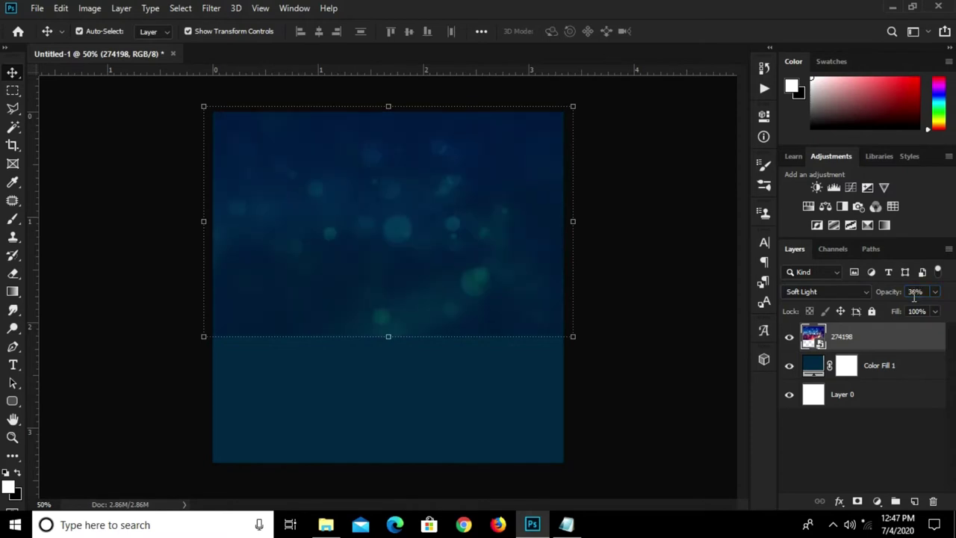
{"action": "left_click", "coordinate": [650, 321]}
Add a layer mask to 274198 and set the Gradient tool to Foreground to Transparent.
{"action": "left_click", "coordinate": [883, 343]}
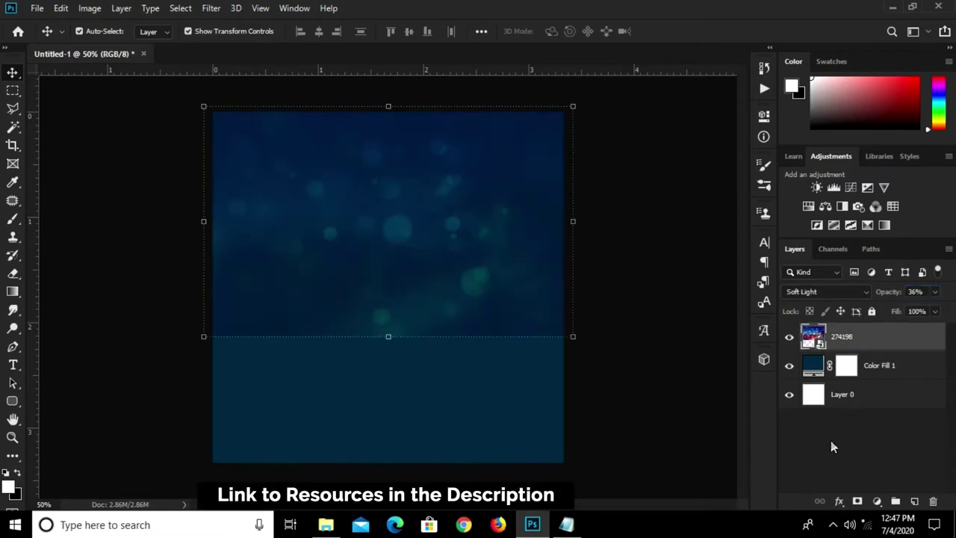
{"action": "left_click", "coordinate": [857, 501]}
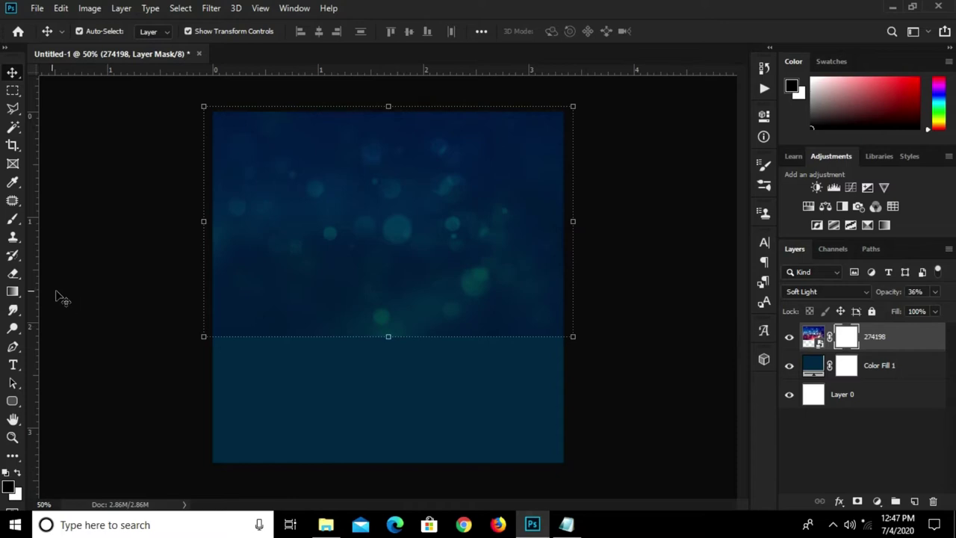
{"action": "left_click", "coordinate": [12, 293]}
{"action": "left_click", "coordinate": [50, 291]}
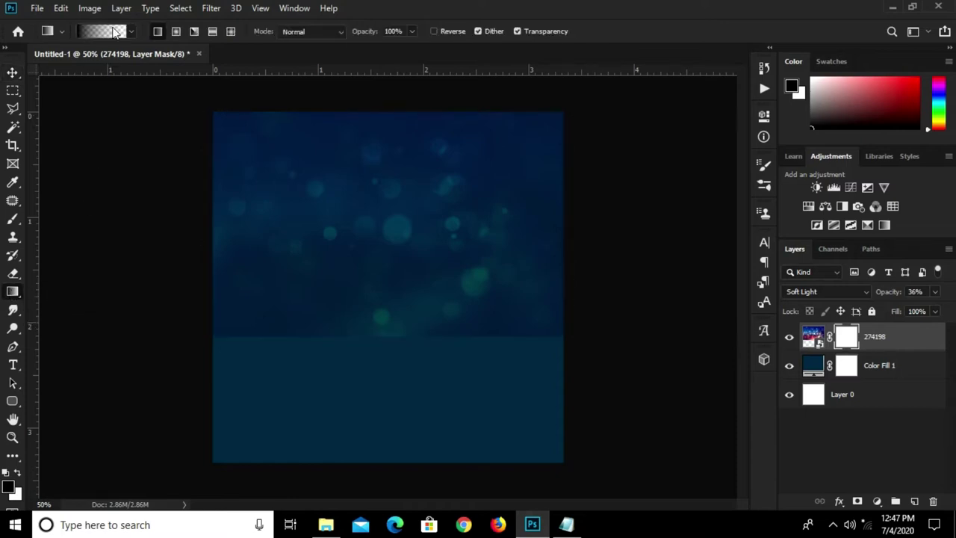
{"action": "left_click", "coordinate": [116, 31]}
{"action": "left_click_drag", "start_coordinate": [431, 266], "coordinate": [305, 267]}
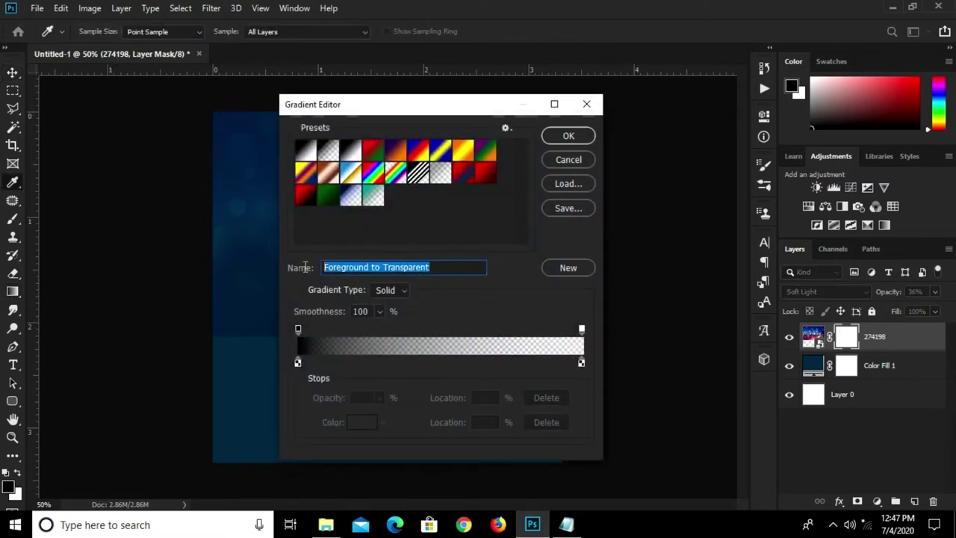
{"action": "left_click", "coordinate": [568, 135]}
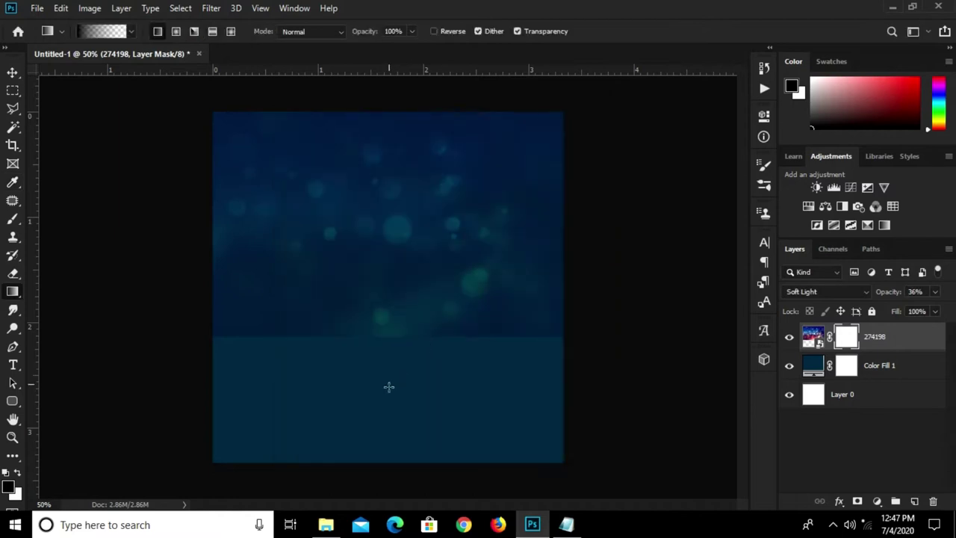
Drag an upward gradient on the mask so the bokeh fades toward the bottom.
{"action": "left_click_drag", "start_coordinate": [378, 364], "coordinate": [381, 317]}
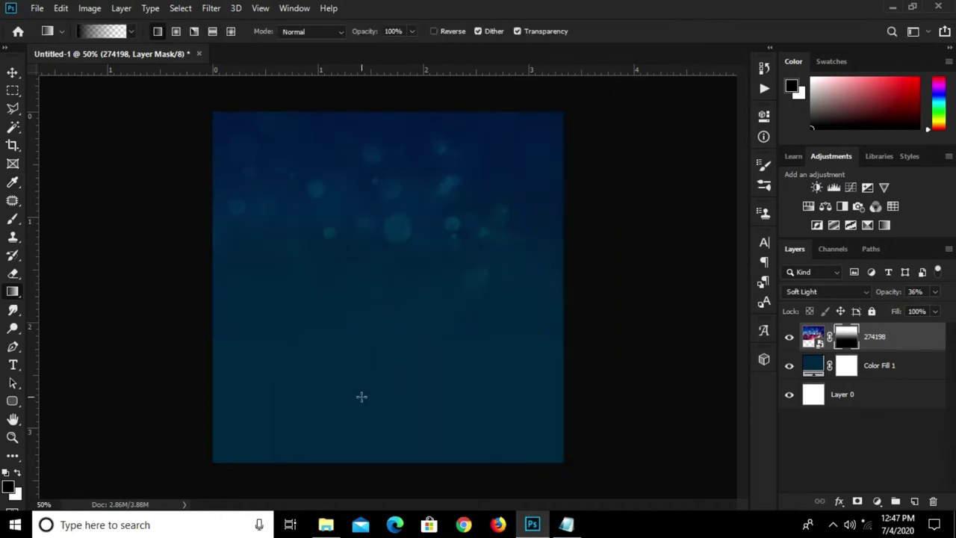
{"action": "left_click_drag", "start_coordinate": [362, 385], "coordinate": [363, 252]}
{"action": "left_click", "coordinate": [13, 74]}
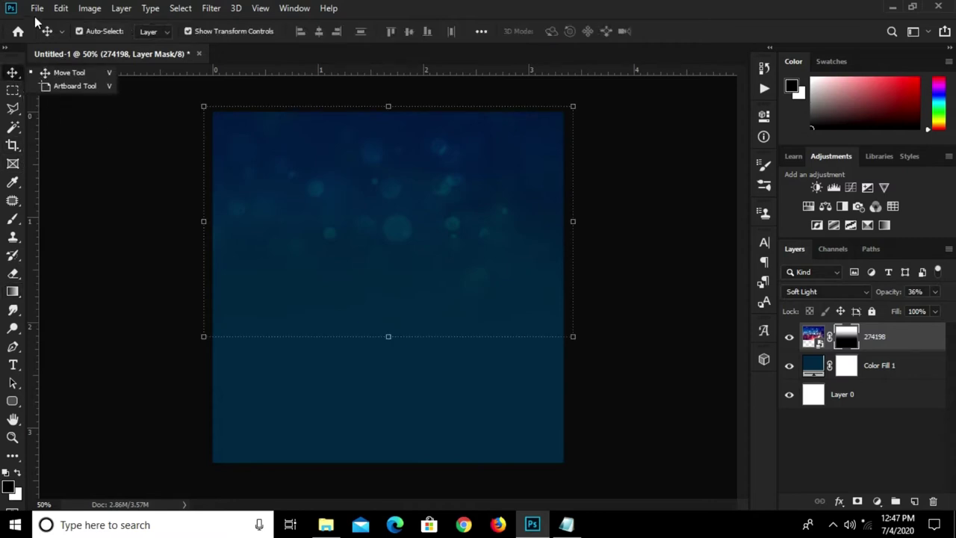
{"action": "left_click", "coordinate": [37, 8]}
Place the runner photo 5980 embedded and move it down to the canvas bottom.
{"action": "left_click", "coordinate": [88, 274]}
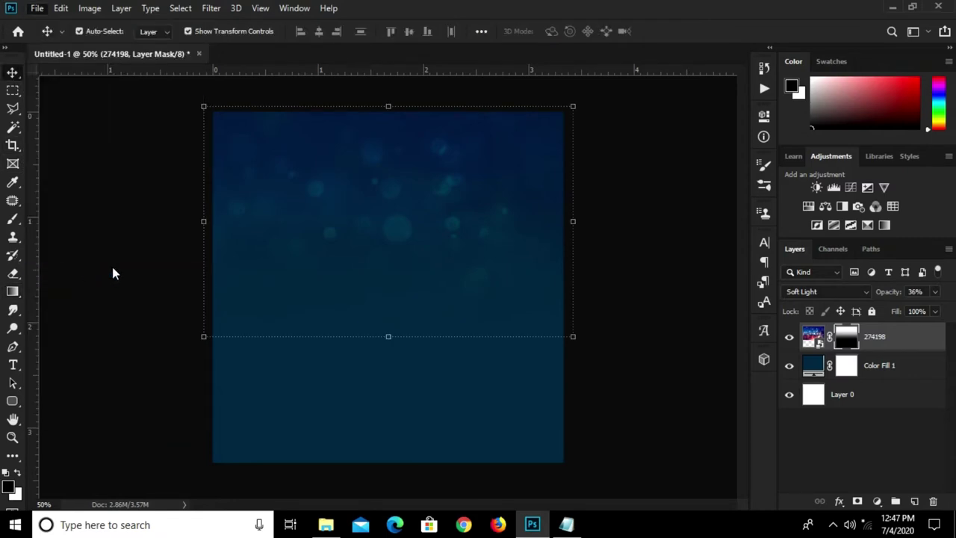
{"action": "left_click", "coordinate": [168, 119]}
{"action": "left_click", "coordinate": [345, 312]}
{"action": "mouse_move", "coordinate": [352, 278]}
{"action": "left_mouse_down"}
{"action": "mouse_move", "coordinate": [401, 404]}
{"action": "mouse_move", "coordinate": [401, 357]}
{"action": "left_mouse_up"}
{"action": "left_click", "coordinate": [534, 30]}
{"action": "key", "text": "shift+alt+f"}
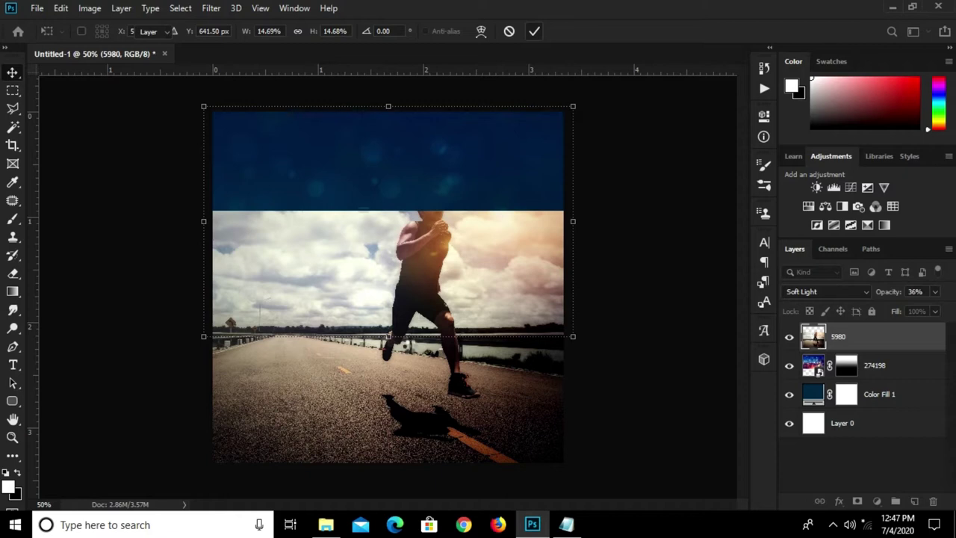
{"action": "key", "text": "Return"}
{"action": "left_click_drag", "start_coordinate": [410, 350], "coordinate": [410, 362]}
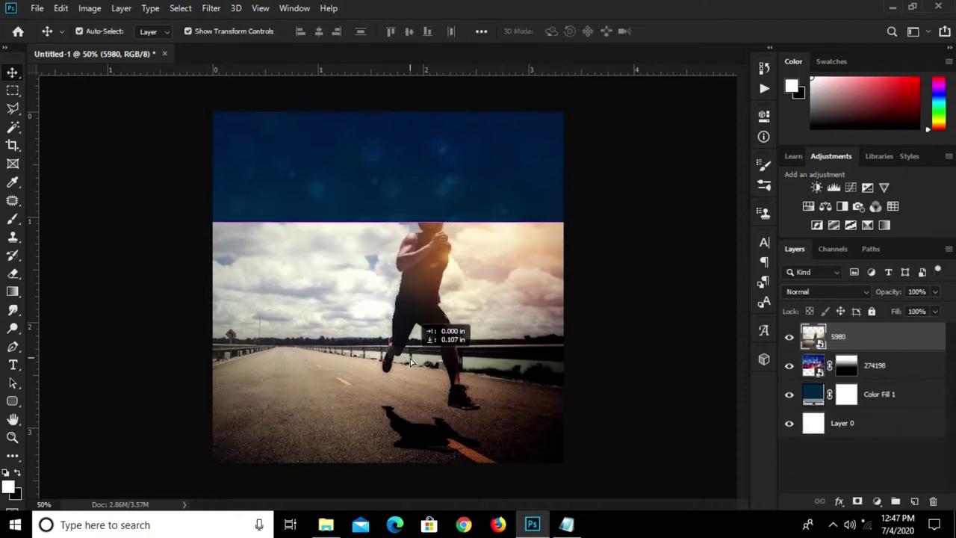
Set the runner layer to Overlay blend mode at 35% opacity.
{"action": "left_click", "coordinate": [858, 296]}
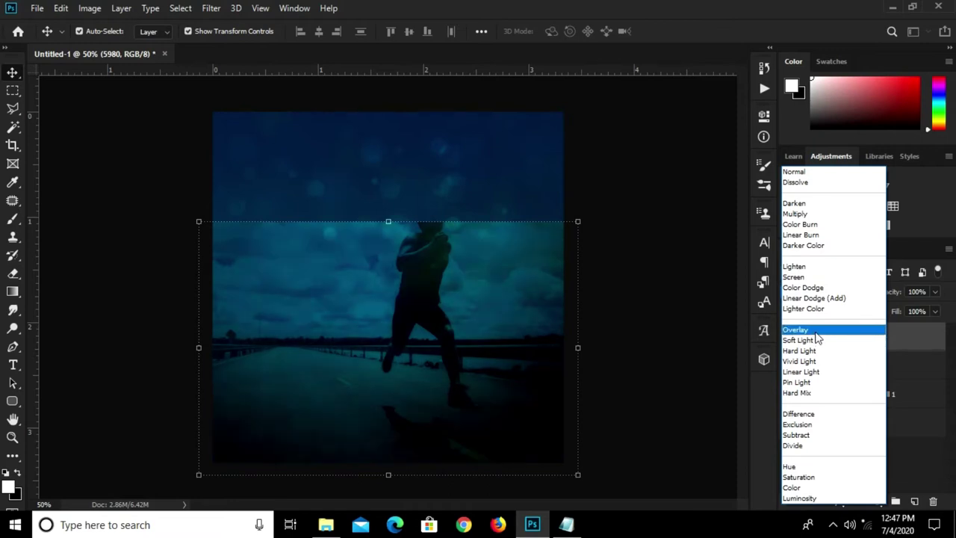
{"action": "left_click", "coordinate": [816, 331]}
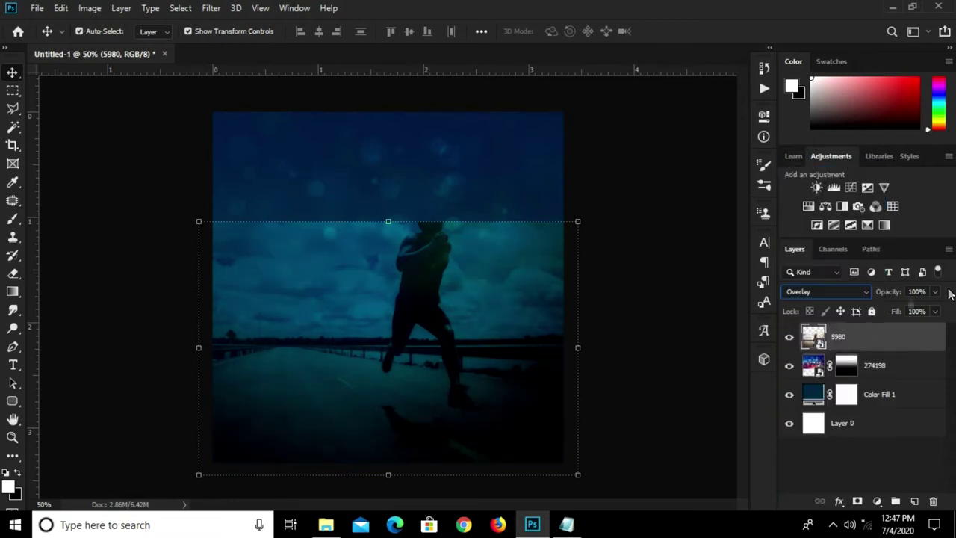
{"action": "left_click", "coordinate": [919, 292]}
{"action": "type", "text": "35"}
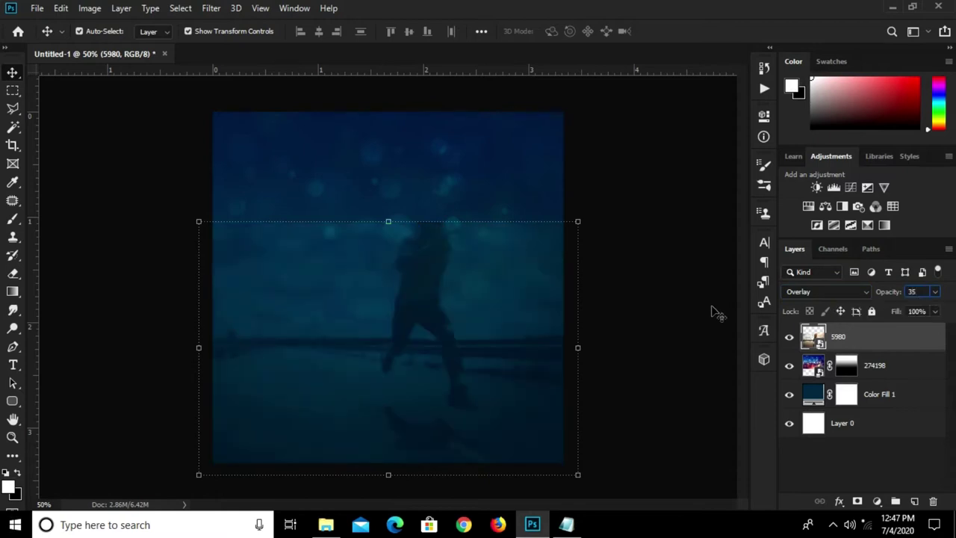
{"action": "left_click", "coordinate": [698, 313]}
Mask the 5980 layer with a top-to-bottom gradient so its top fades out.
{"action": "left_click", "coordinate": [482, 317]}
{"action": "left_click", "coordinate": [13, 291]}
{"action": "left_click", "coordinate": [86, 290]}
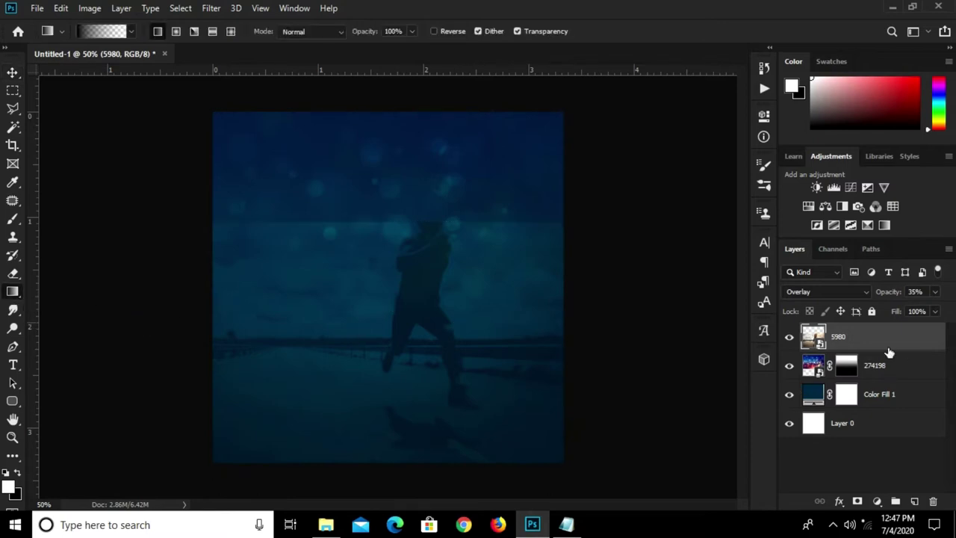
{"action": "left_click", "coordinate": [856, 501]}
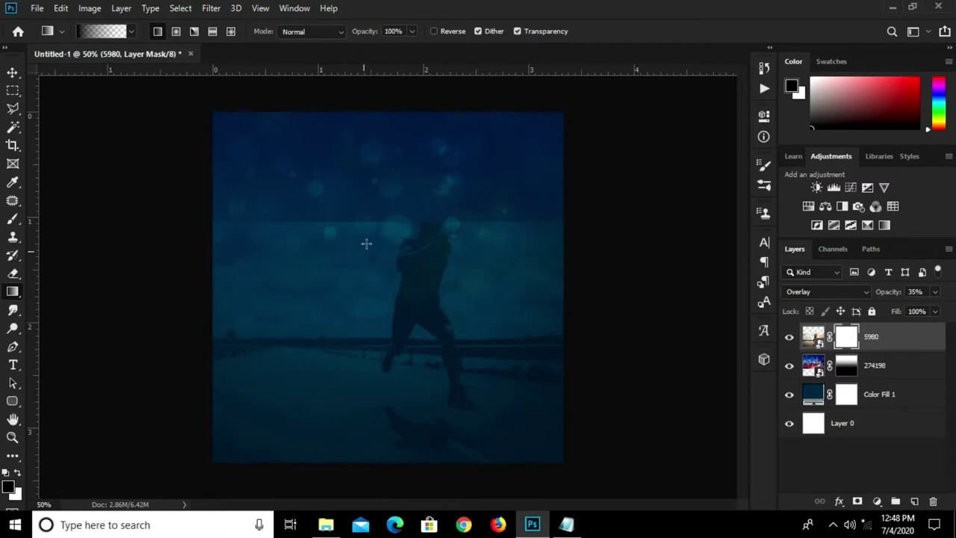
{"action": "left_click_drag", "start_coordinate": [384, 194], "coordinate": [385, 351]}
{"action": "left_click_drag", "start_coordinate": [392, 192], "coordinate": [389, 325]}
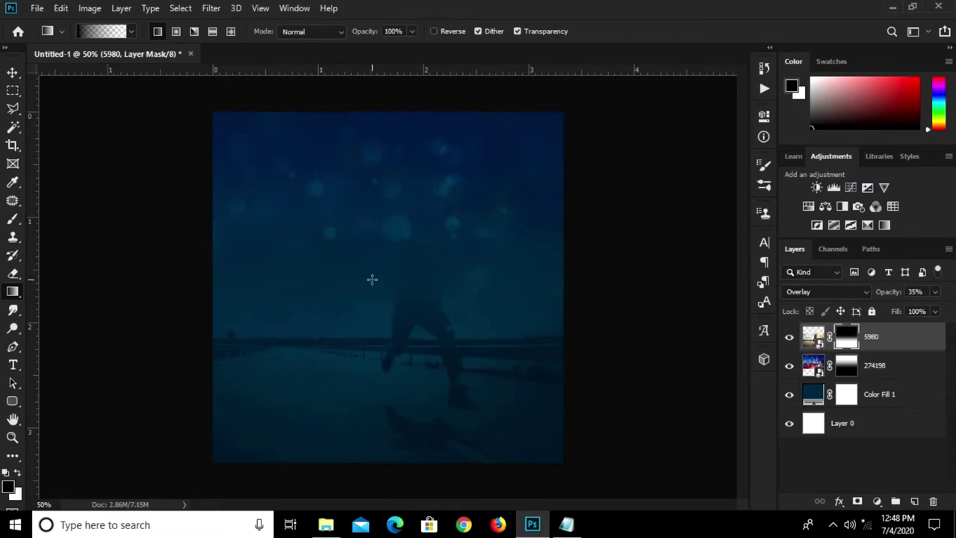
{"action": "left_click", "coordinate": [13, 72]}
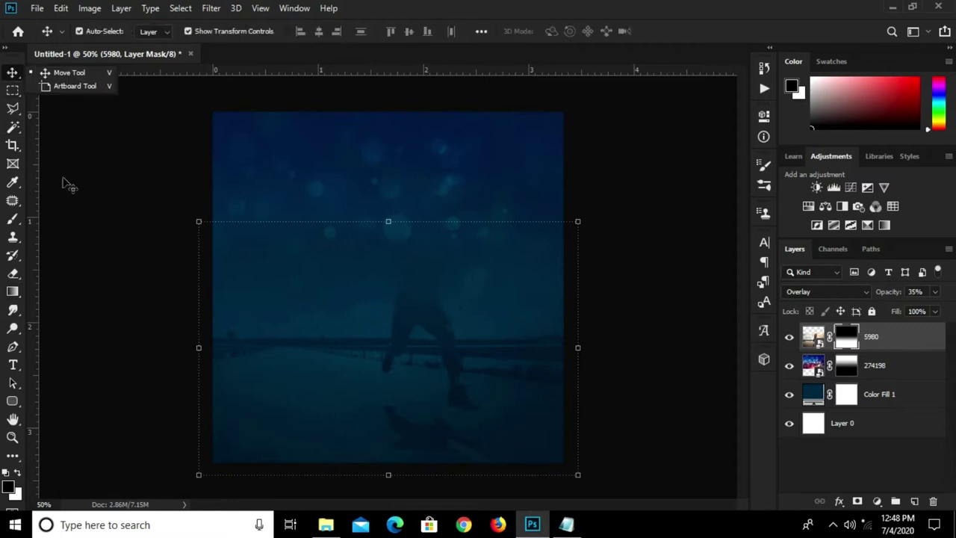
{"action": "left_click", "coordinate": [75, 217]}
{"action": "scroll", "coordinate": [117, 239], "scroll_direction": "up", "scroll_amount": 1}
{"action": "scroll", "coordinate": [117, 239], "scroll_direction": "down", "scroll_amount": 1}
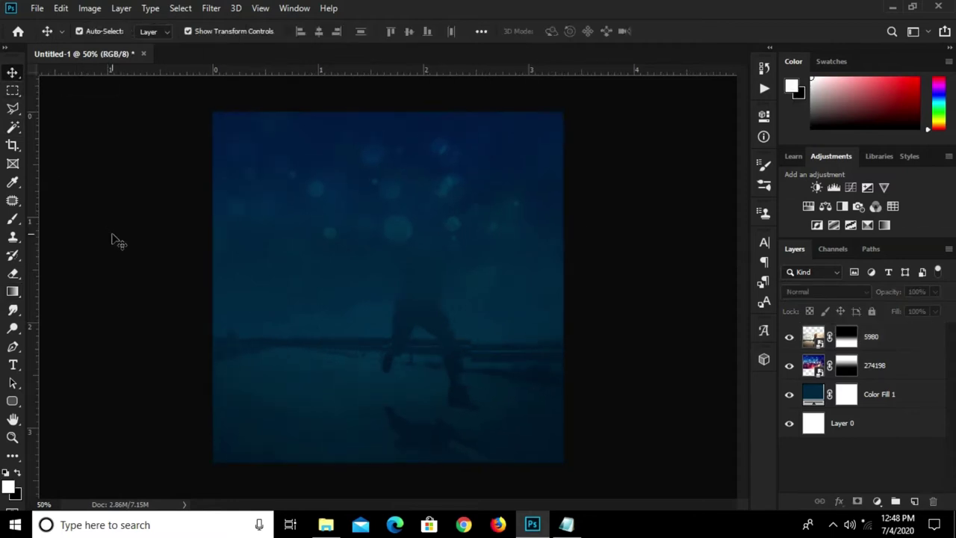
Copy the line 'the christ gospel church' from the notes.
{"action": "left_click", "coordinate": [566, 524]}
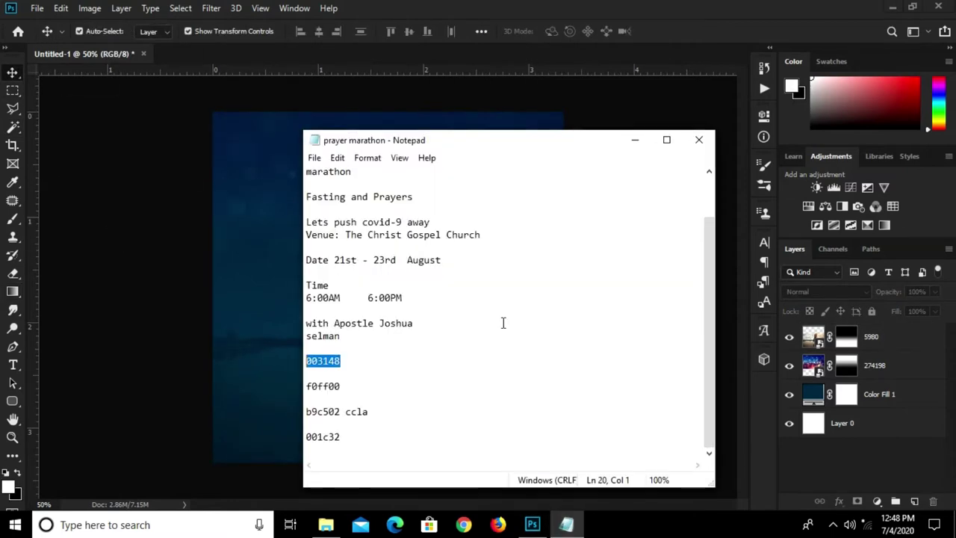
{"action": "scroll", "coordinate": [366, 168], "scroll_direction": "up", "scroll_amount": 2}
{"action": "left_click_drag", "start_coordinate": [441, 172], "coordinate": [319, 172]}
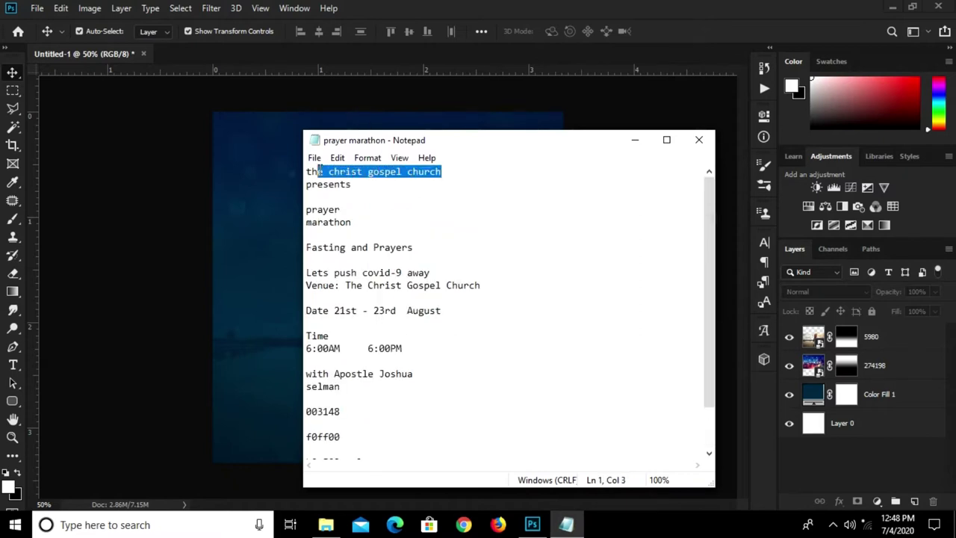
{"action": "right_click", "coordinate": [306, 172]}
{"action": "left_click", "coordinate": [378, 218]}
{"action": "left_click", "coordinate": [203, 250]}
Paste it as a text layer near the flyer top and colour it near-white f8f7ed.
{"action": "left_click", "coordinate": [13, 364]}
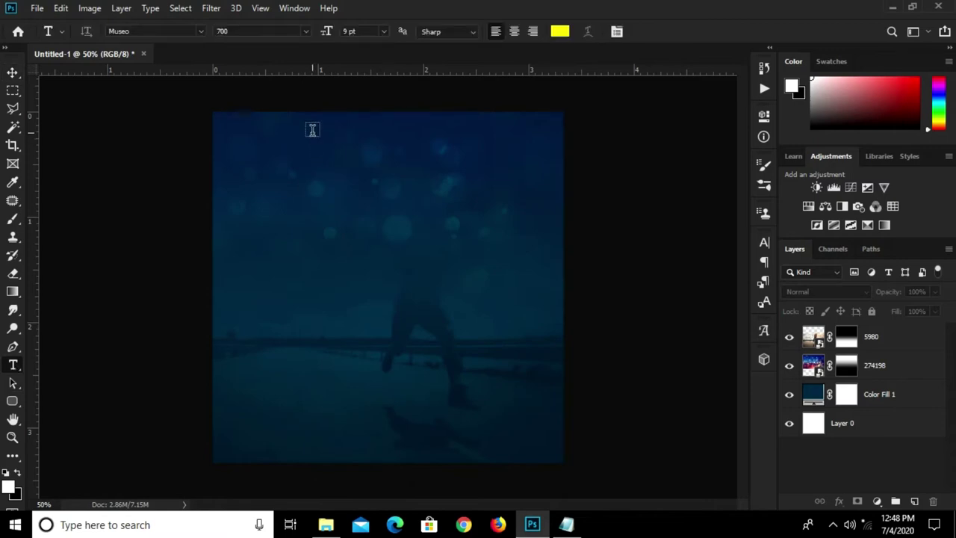
{"action": "left_click", "coordinate": [312, 130]}
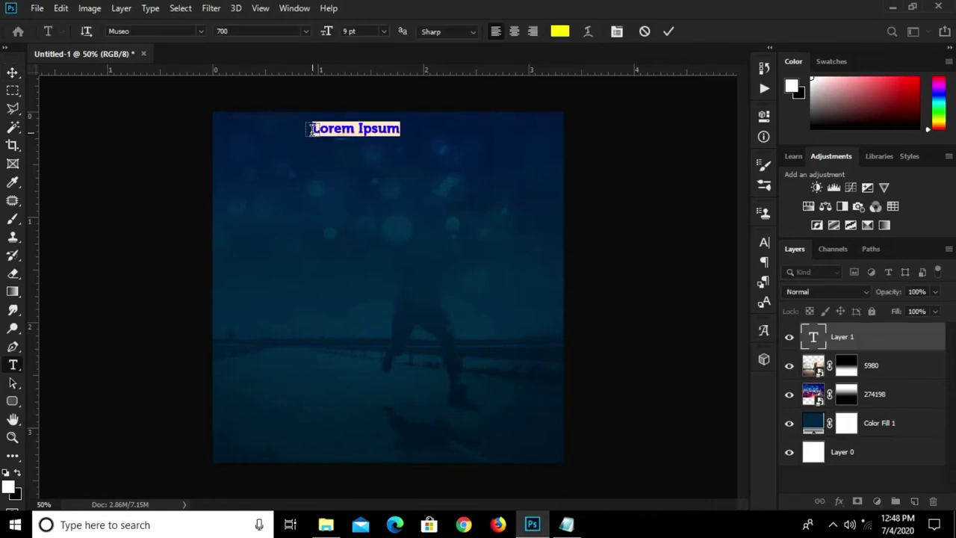
{"action": "key", "text": "ctrl+v"}
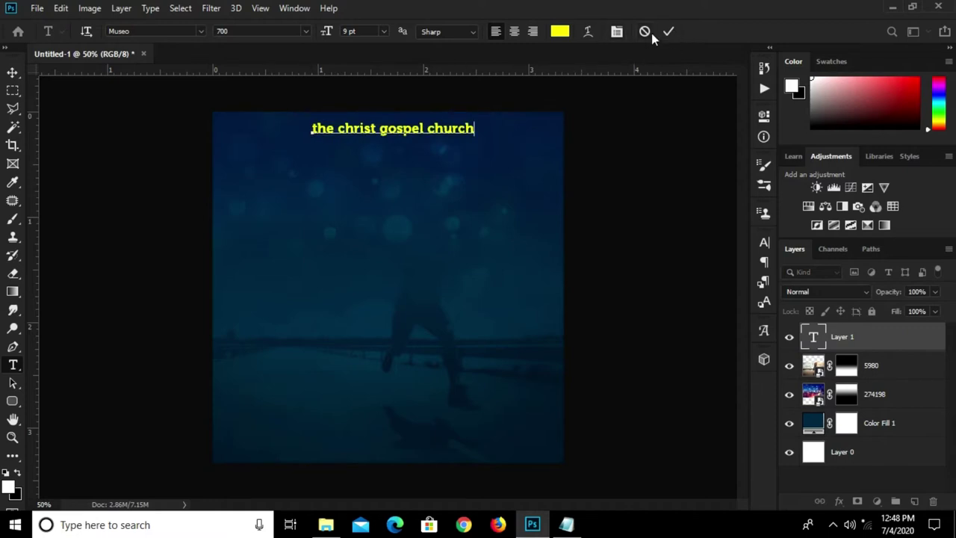
{"action": "left_click", "coordinate": [664, 34]}
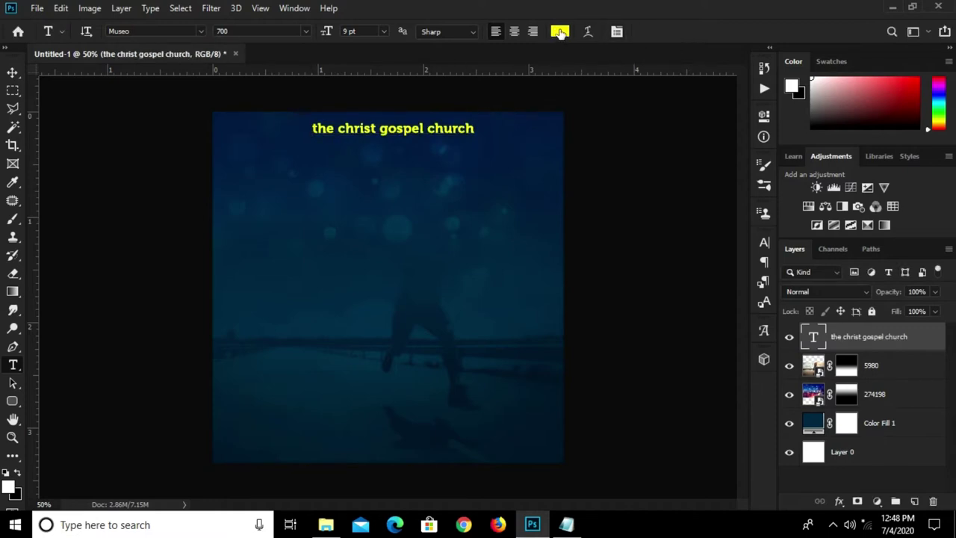
{"action": "left_click", "coordinate": [559, 32]}
{"action": "left_click_drag", "start_coordinate": [27, 275], "coordinate": [19, 266]}
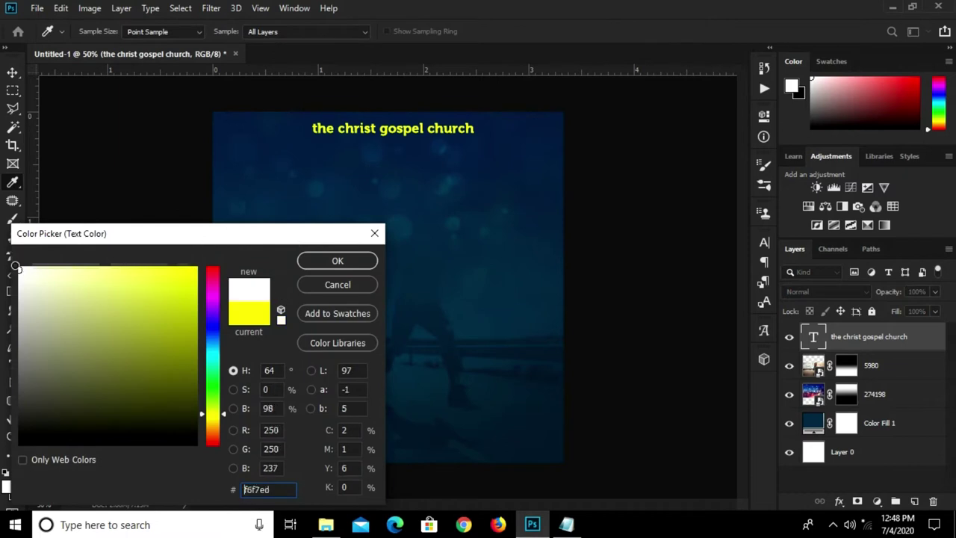
{"action": "left_click", "coordinate": [336, 260]}
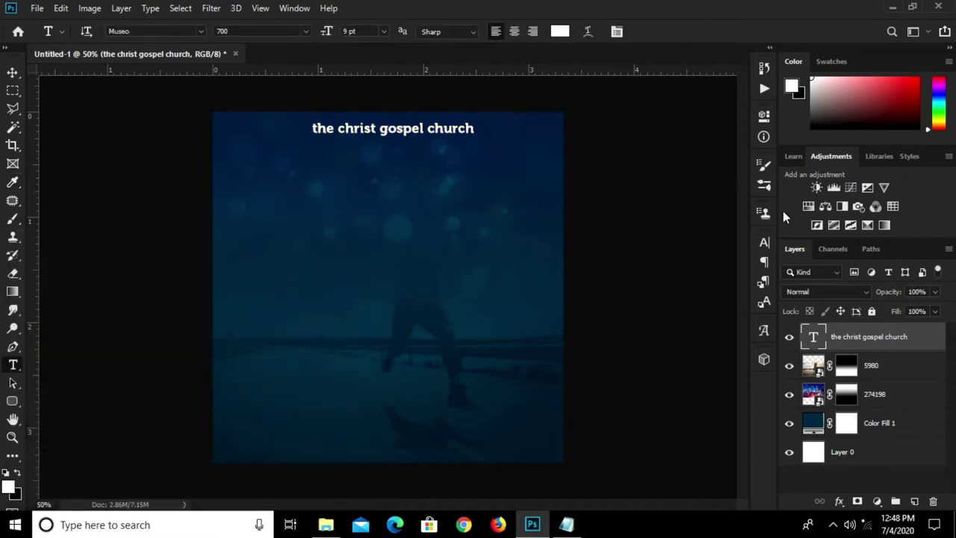
Format the church name as Raleway, All Caps, 8 pt.
{"action": "left_click", "coordinate": [764, 243]}
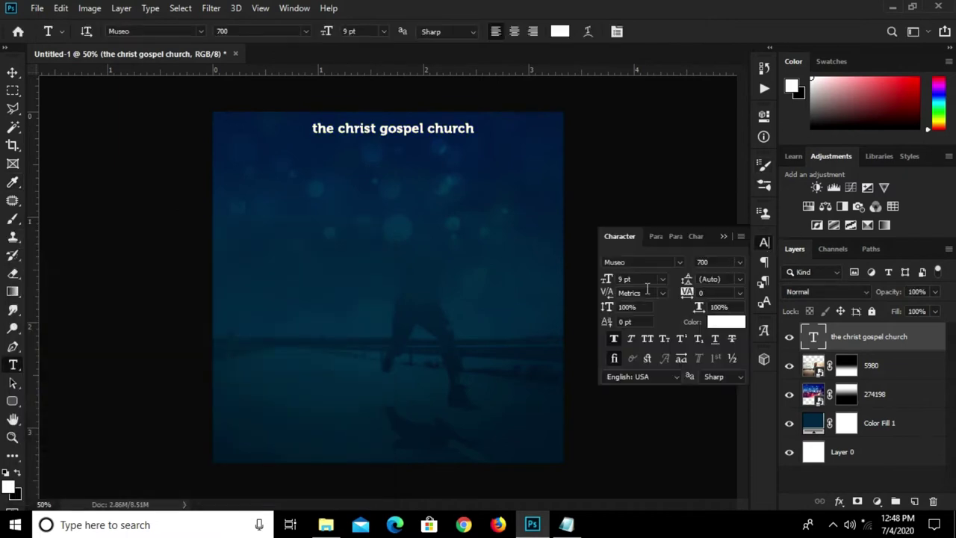
{"action": "left_click", "coordinate": [679, 263]}
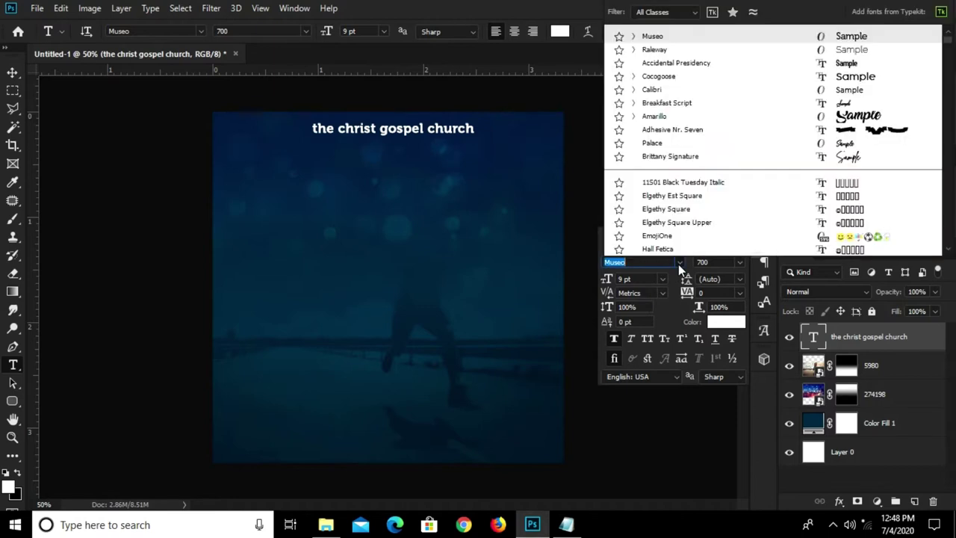
{"action": "left_click", "coordinate": [671, 50]}
{"action": "key", "text": "Return"}
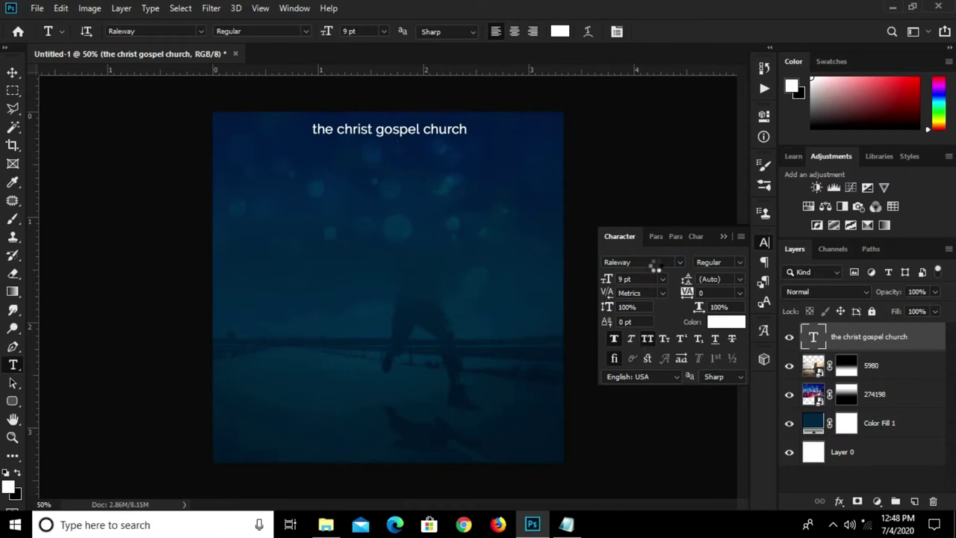
{"action": "key", "text": "ctrl+shift+k"}
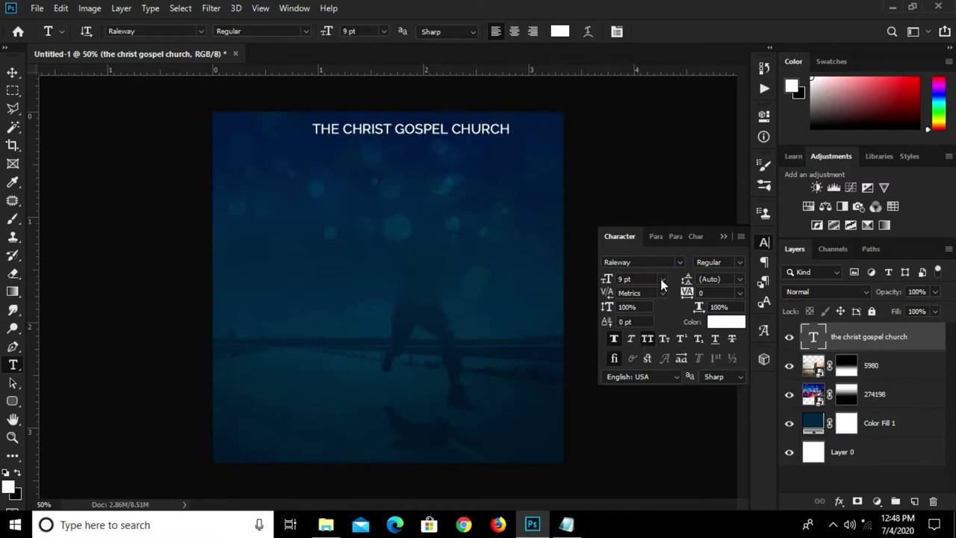
{"action": "left_click", "coordinate": [660, 283]}
{"action": "left_click", "coordinate": [646, 320]}
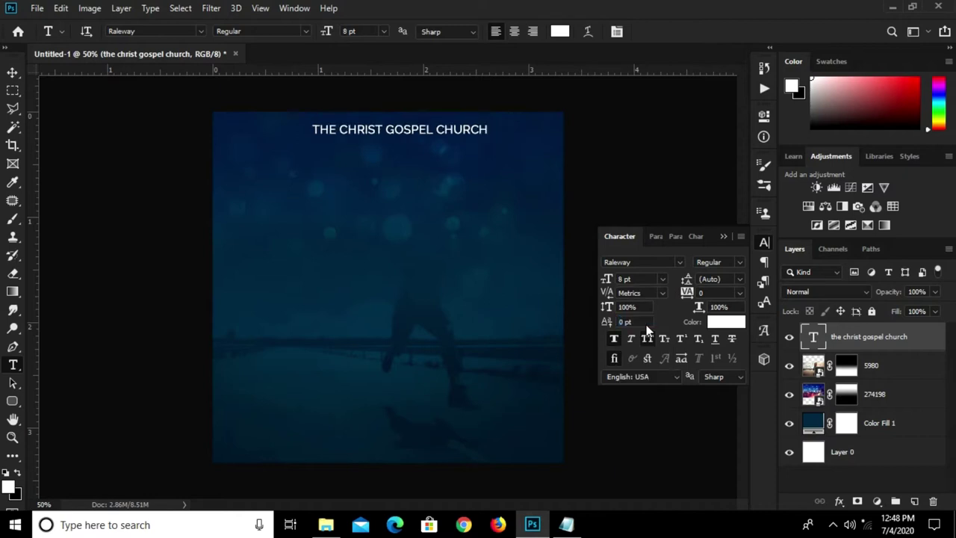
{"action": "left_click", "coordinate": [721, 237]}
Centre the church name horizontally on the canvas.
{"action": "key", "text": "v"}
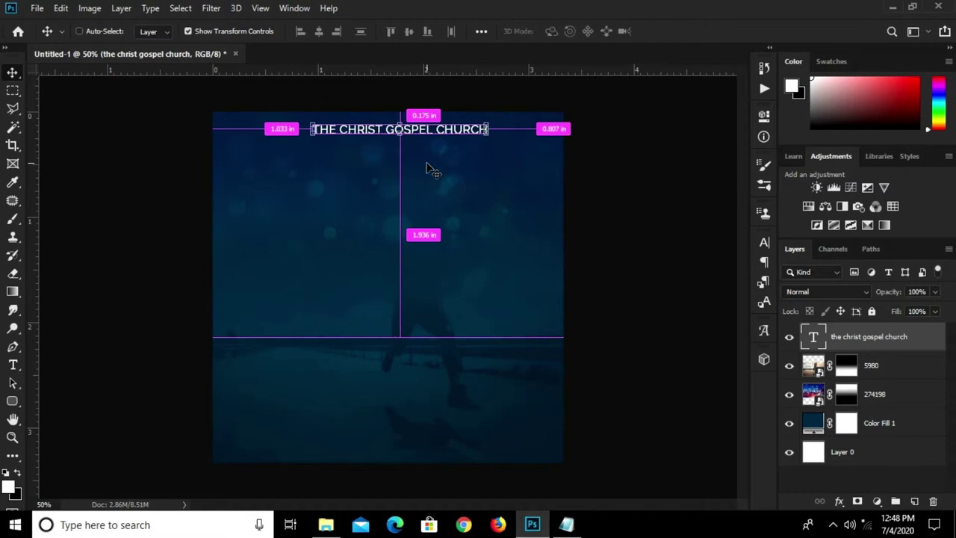
{"action": "key", "text": "ctrl+a"}
{"action": "left_click", "coordinate": [318, 32]}
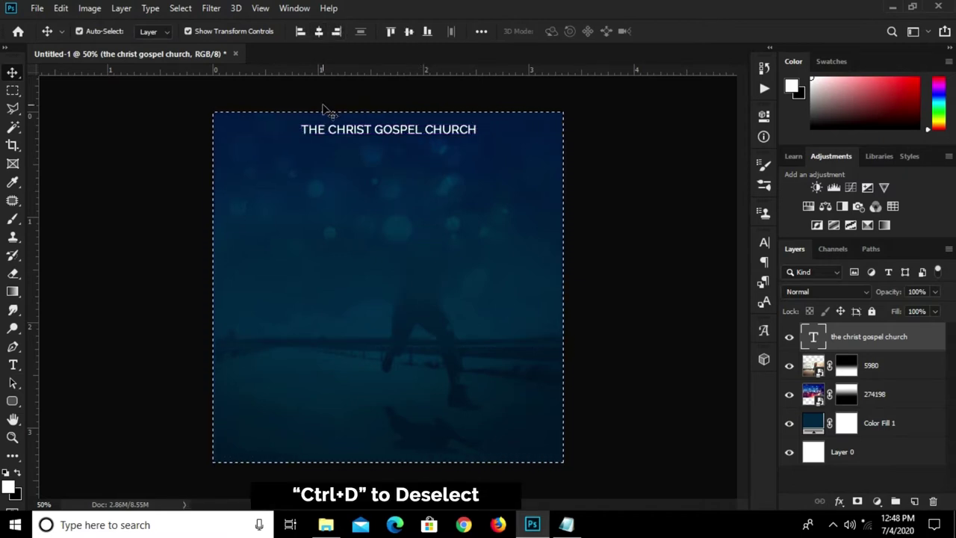
Duplicate the church name text just below the original.
{"action": "key", "text": "ctrl+d"}
{"action": "scroll", "coordinate": [398, 137], "scroll_direction": "up", "scroll_amount": 1}
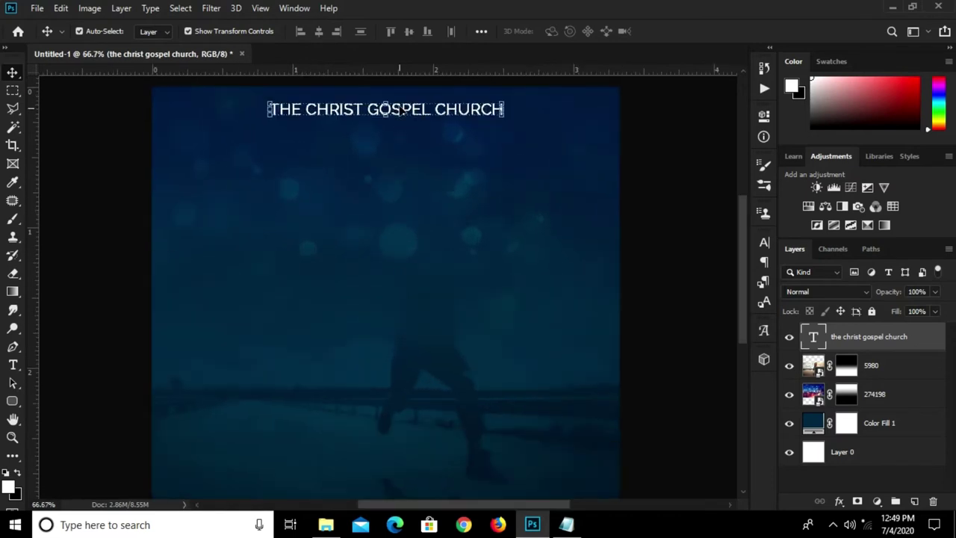
{"action": "left_click", "coordinate": [400, 116]}
{"action": "left_click_drag", "start_coordinate": [400, 115], "coordinate": [398, 140]}
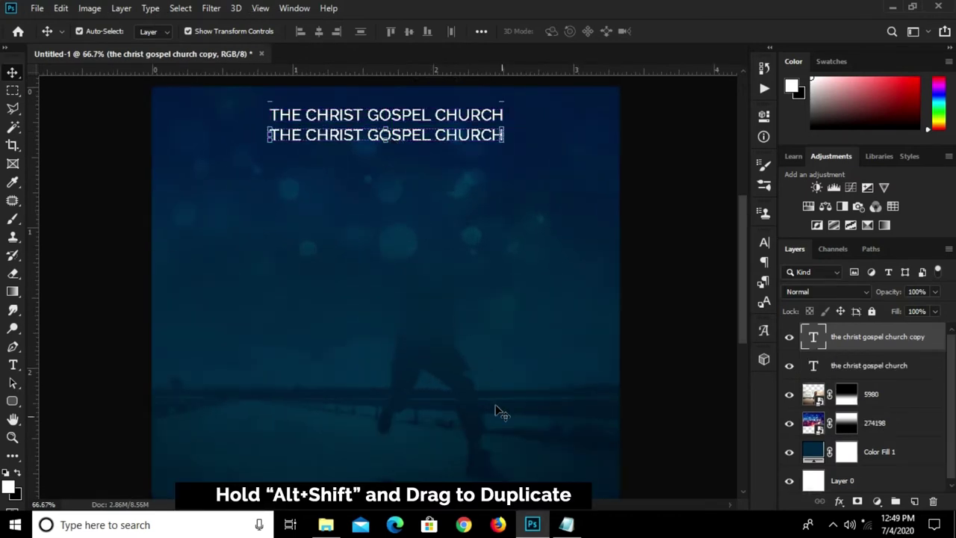
Replace the duplicated line's text with 'presents' copied from the notes.
{"action": "left_click", "coordinate": [566, 524]}
{"action": "left_click_drag", "start_coordinate": [356, 184], "coordinate": [302, 186]}
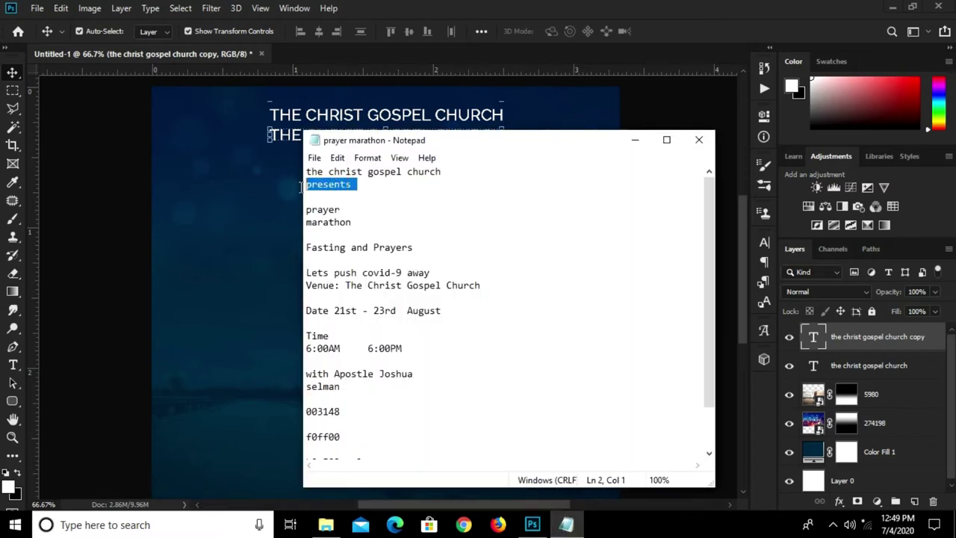
{"action": "right_click", "coordinate": [317, 188]}
{"action": "left_click", "coordinate": [371, 230]}
{"action": "left_click", "coordinate": [238, 238]}
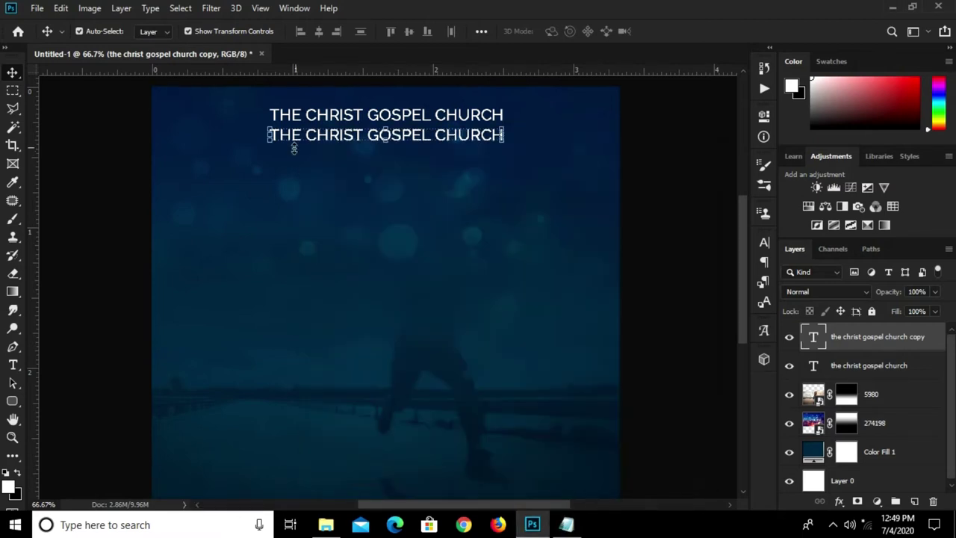
{"action": "left_click", "coordinate": [14, 366]}
{"action": "left_click", "coordinate": [383, 136]}
{"action": "key", "text": "ctrl+a"}
{"action": "key", "text": "ctrl+v"}
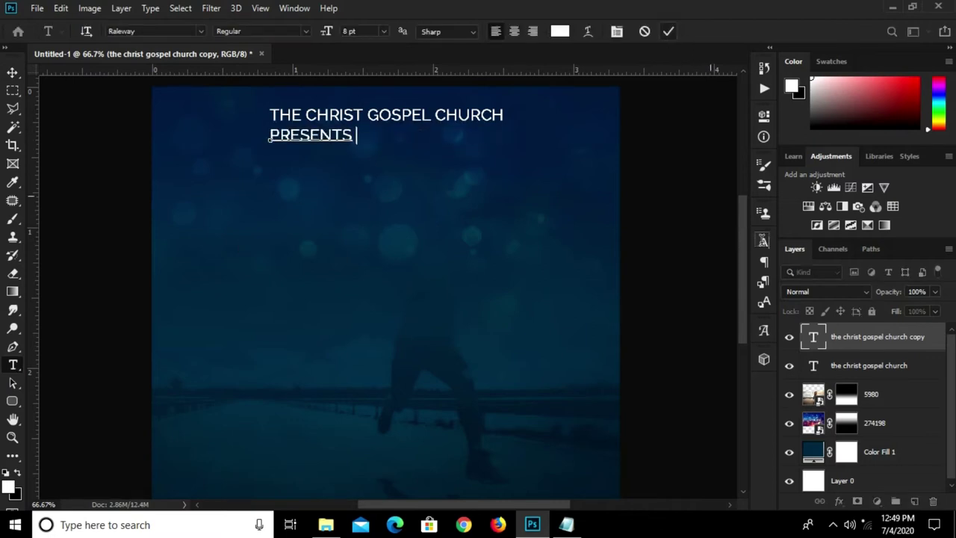
{"action": "left_click", "coordinate": [762, 241]}
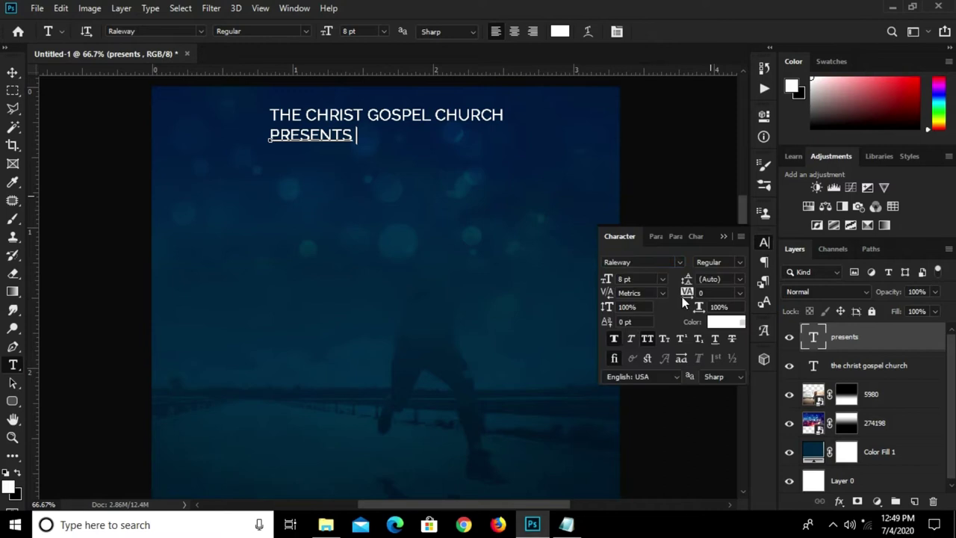
Turn off All Caps and set the font style to Italic for the second line.
{"action": "left_click", "coordinate": [723, 236]}
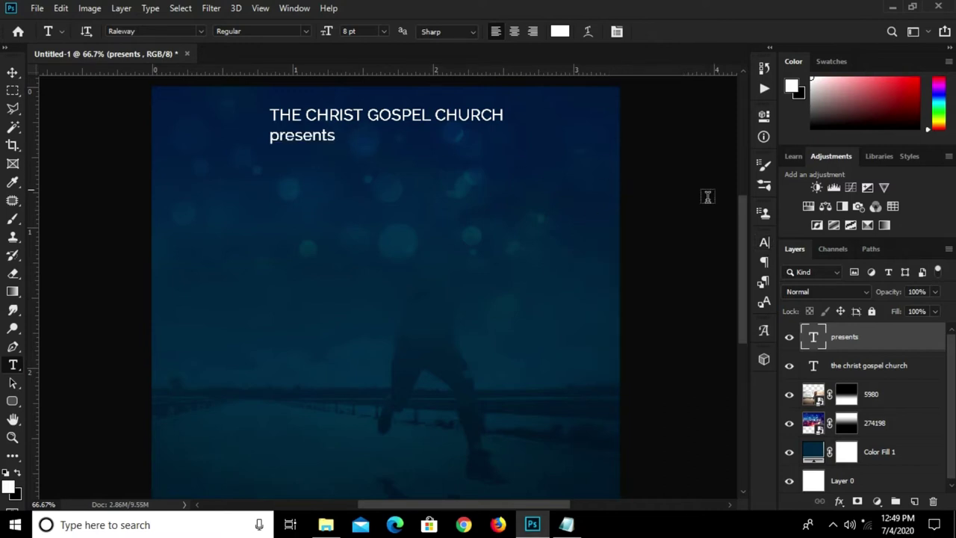
{"action": "key", "text": "ctrl+z"}
{"action": "left_click", "coordinate": [762, 244]}
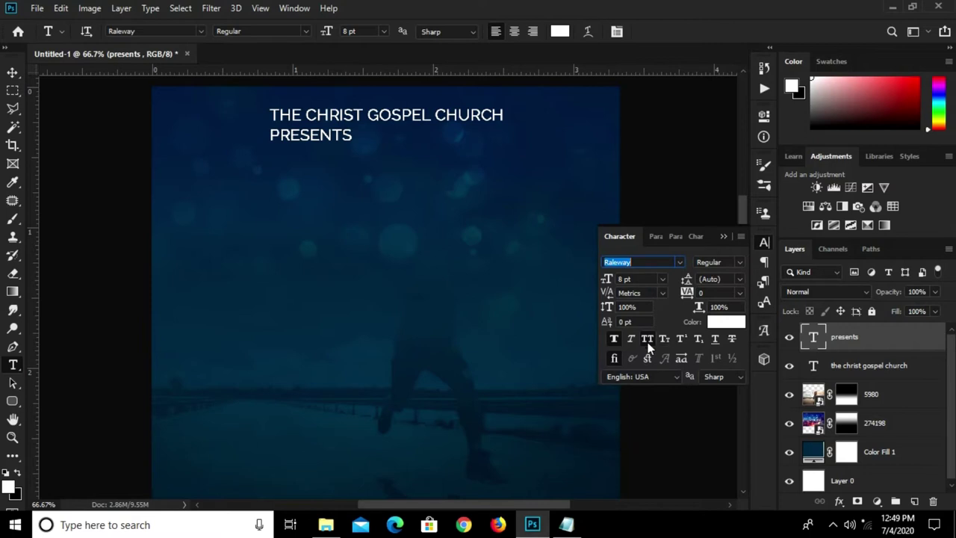
{"action": "left_click", "coordinate": [646, 339]}
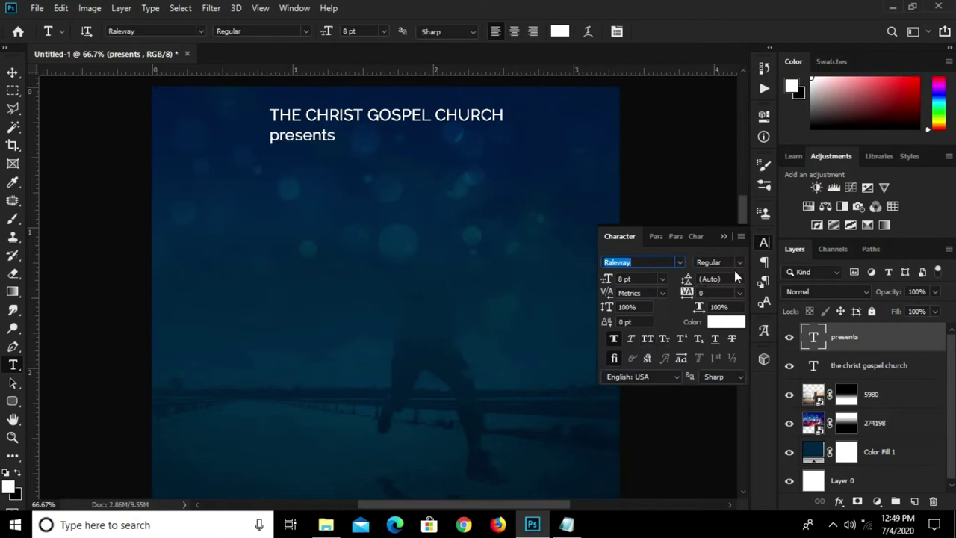
{"action": "left_click", "coordinate": [735, 264]}
{"action": "left_click", "coordinate": [717, 350]}
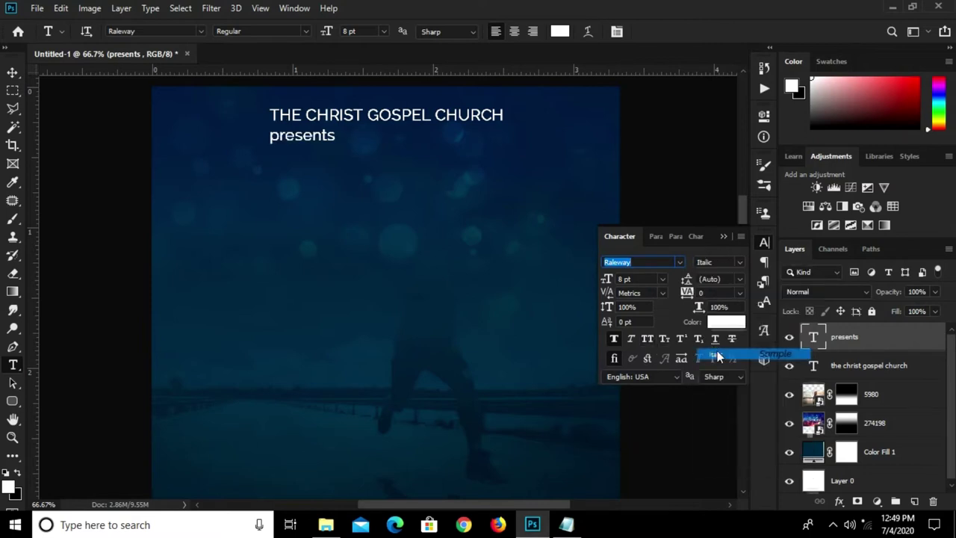
{"action": "left_click", "coordinate": [721, 237]}
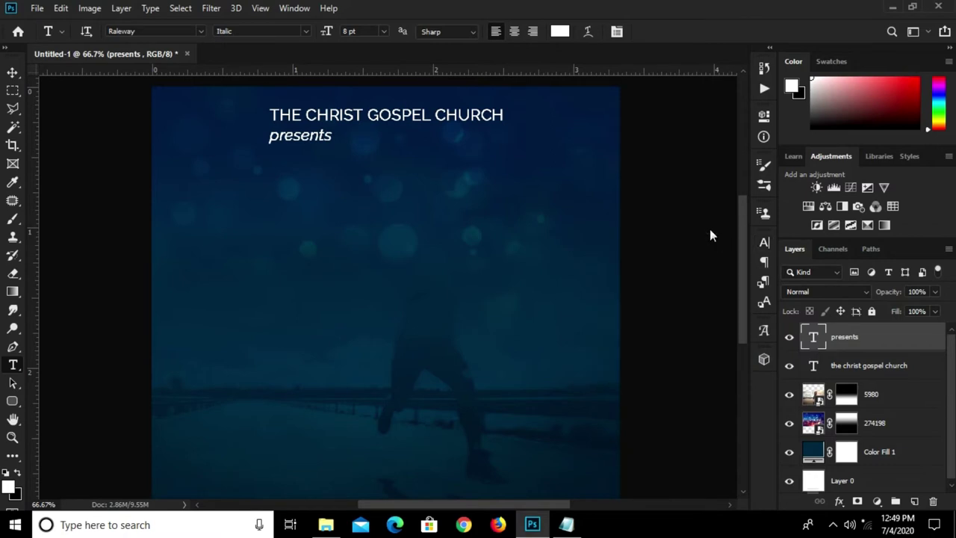
Retype the word as 'Presents' and centre it horizontally under the title.
{"action": "left_click", "coordinate": [276, 139]}
{"action": "double_click", "coordinate": [275, 139]}
{"action": "type", "text": "Presents"}
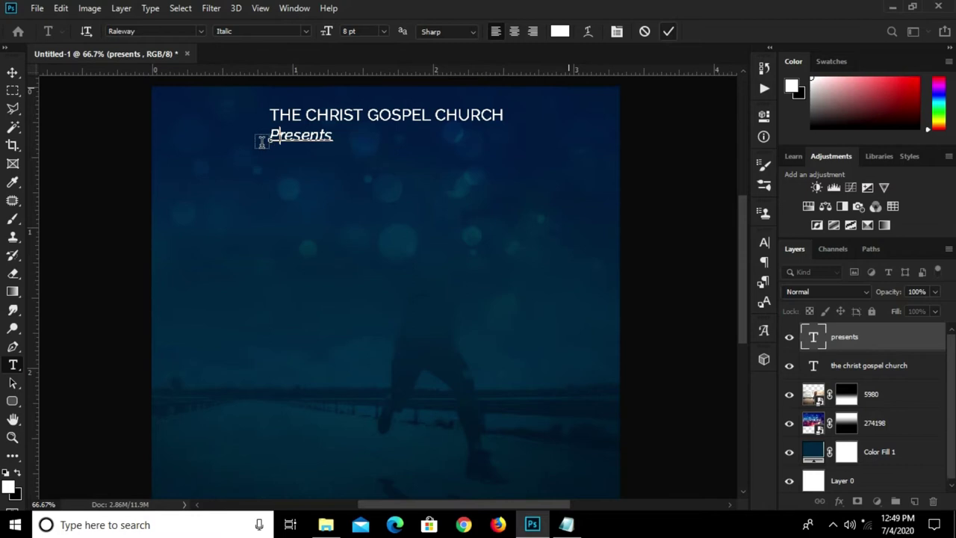
{"action": "left_click", "coordinate": [12, 73]}
{"action": "left_click", "coordinate": [193, 203]}
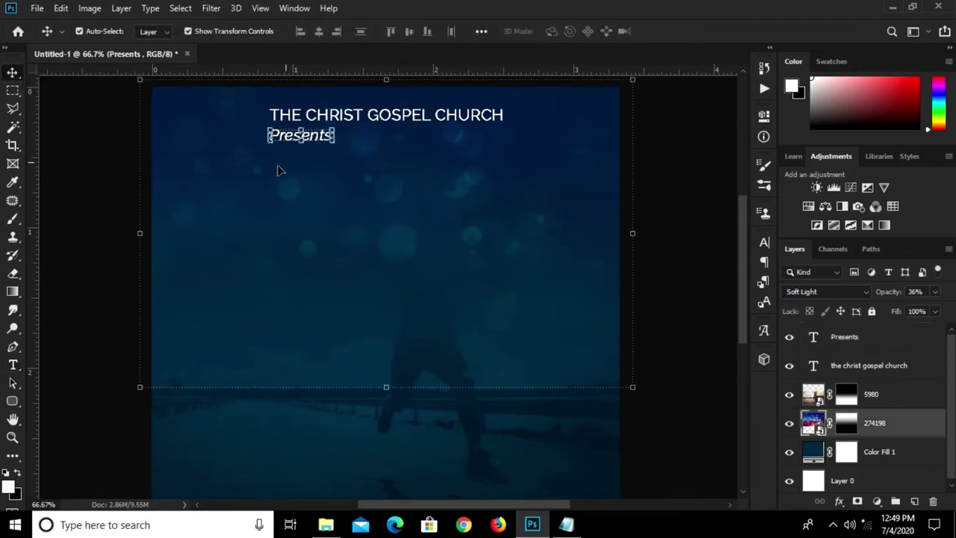
{"action": "left_click", "coordinate": [312, 140]}
{"action": "key", "text": "ctrl+a"}
{"action": "left_click", "coordinate": [319, 33]}
{"action": "key", "text": "ctrl+d"}
Drag vertical guides to the page centre and the left edge.
{"action": "left_click", "coordinate": [634, 319]}
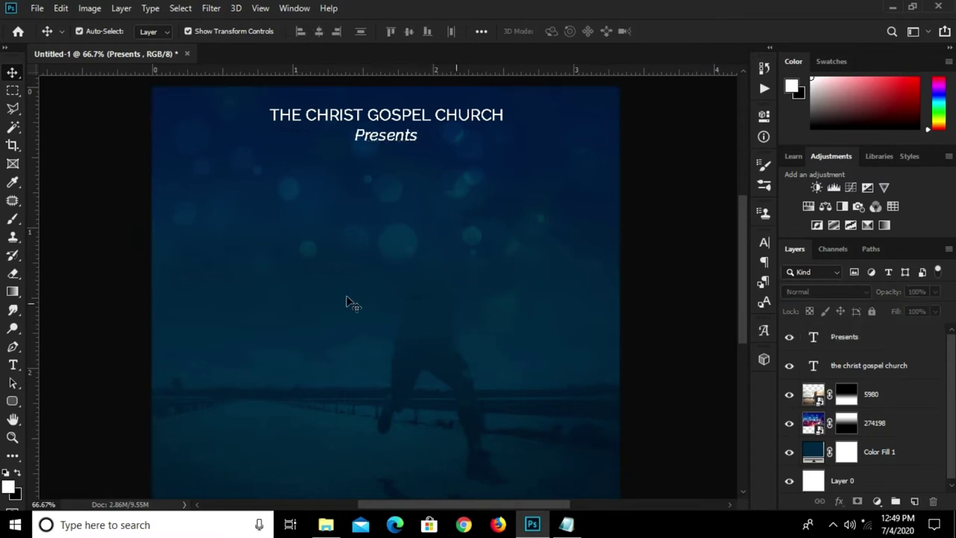
{"action": "mouse_move", "coordinate": [31, 315]}
{"action": "left_mouse_down"}
{"action": "mouse_move", "coordinate": [332, 352]}
{"action": "mouse_move", "coordinate": [400, 398]}
{"action": "left_mouse_up"}
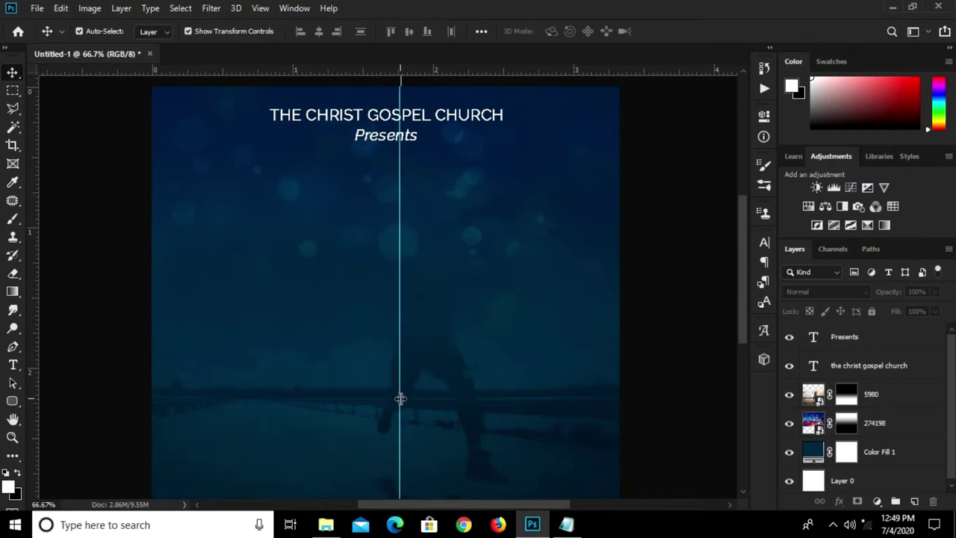
{"action": "left_click_drag", "start_coordinate": [400, 397], "coordinate": [411, 402]}
{"action": "left_click_drag", "start_coordinate": [37, 345], "coordinate": [160, 369]}
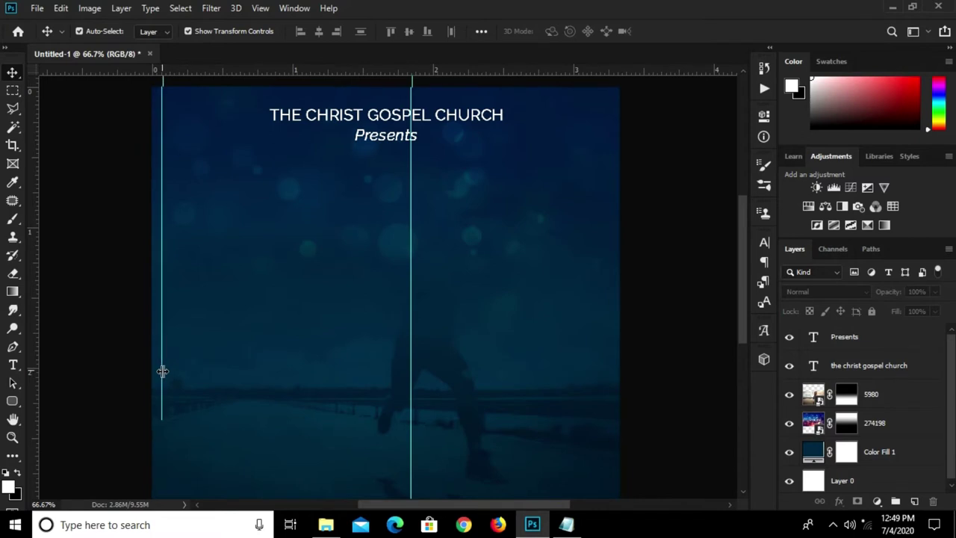
{"action": "left_click_drag", "start_coordinate": [162, 371], "coordinate": [162, 370]}
{"action": "scroll", "coordinate": [222, 335], "scroll_direction": "down", "scroll_amount": 1}
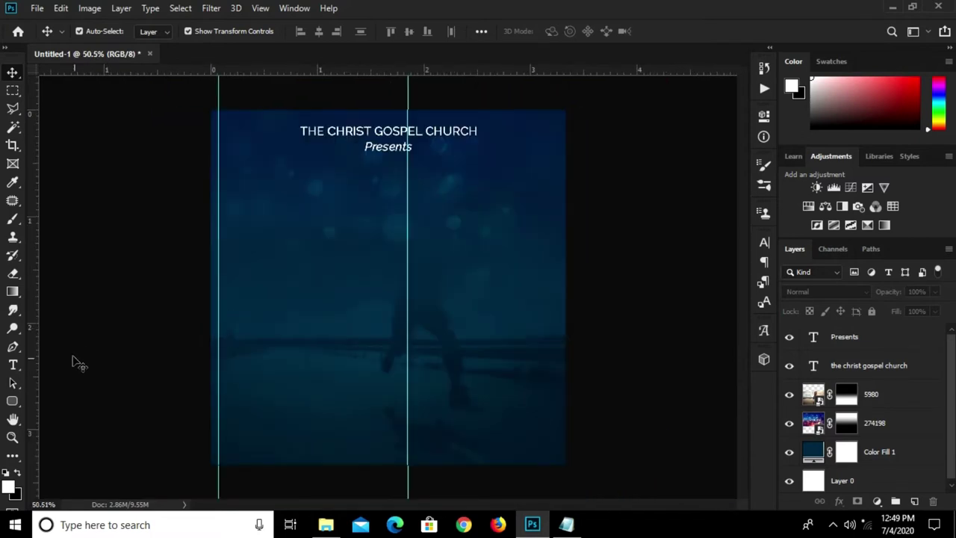
Copy the word 'prayer' from the notes for the next text line.
{"action": "mouse_move", "coordinate": [566, 524]}
{"action": "left_click", "coordinate": [575, 478]}
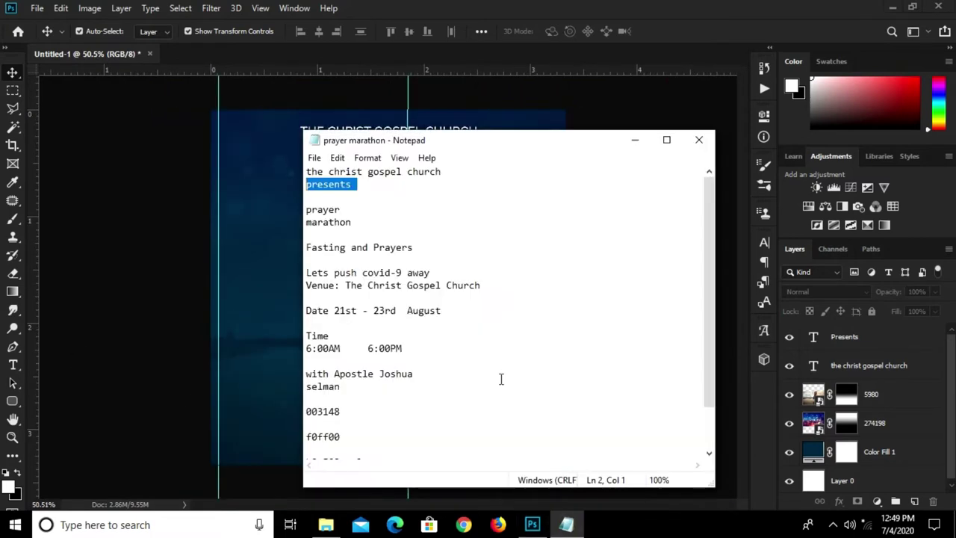
{"action": "left_click_drag", "start_coordinate": [345, 209], "coordinate": [306, 209]}
{"action": "right_click", "coordinate": [317, 211]}
{"action": "left_click", "coordinate": [342, 252]}
{"action": "left_click", "coordinate": [237, 208]}
{"action": "left_click", "coordinate": [12, 368]}
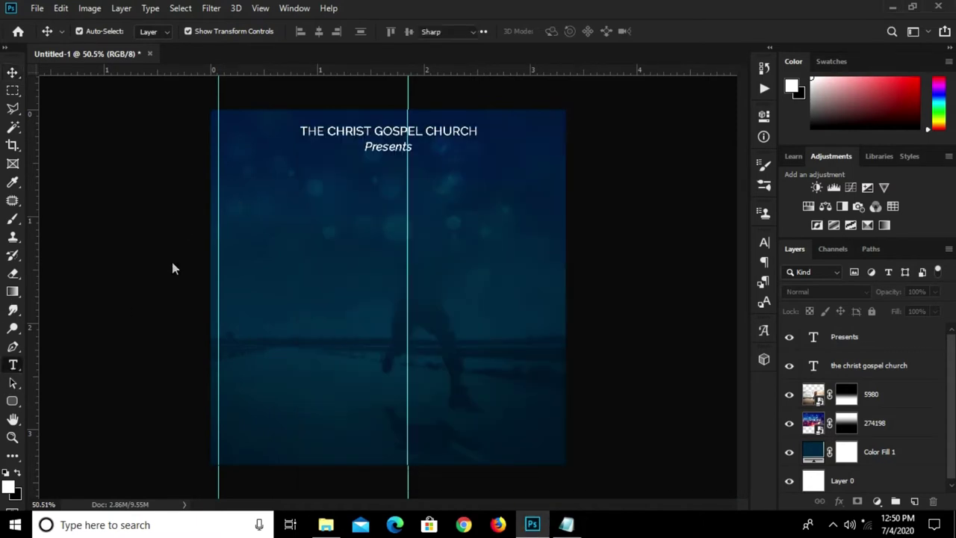
Paste the word 'prayer' as a new text line below Presents.
{"action": "left_click", "coordinate": [255, 216]}
{"action": "key", "text": "ctrl+v"}
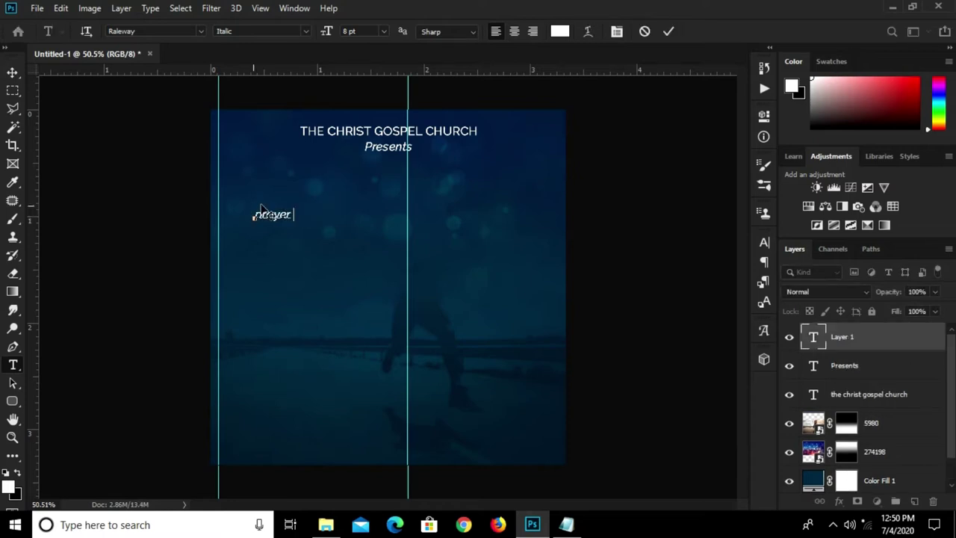
{"action": "left_click", "coordinate": [668, 32]}
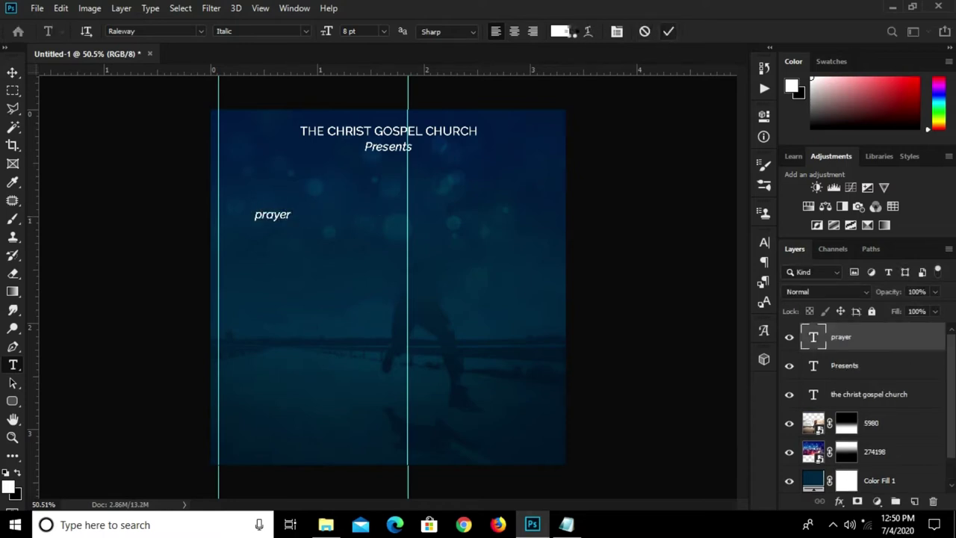
Open the text colour picker and copy the hex code f0ff00 from the notes.
{"action": "left_click", "coordinate": [560, 31]}
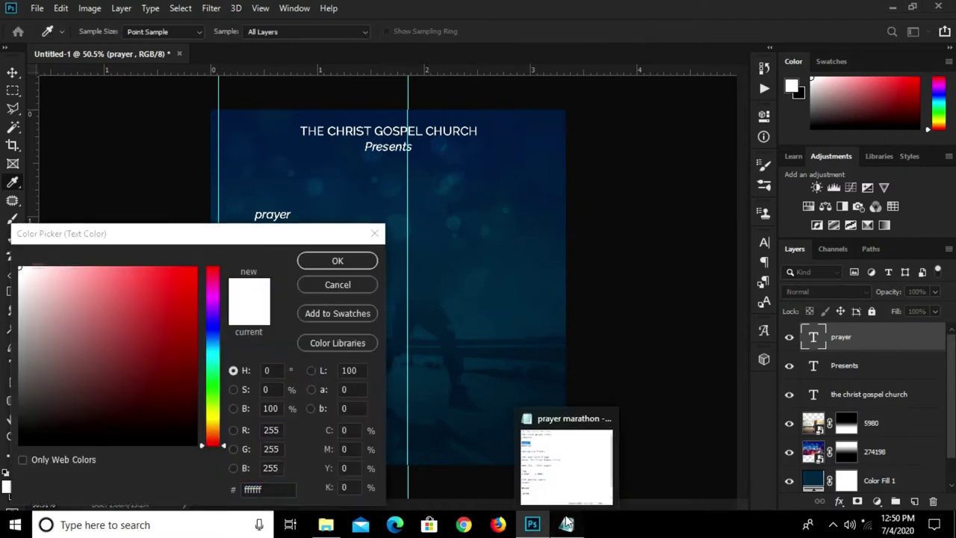
{"action": "left_click", "coordinate": [565, 524]}
{"action": "scroll", "coordinate": [346, 374], "scroll_direction": "down", "scroll_amount": 1}
{"action": "left_click_drag", "start_coordinate": [340, 386], "coordinate": [303, 385]}
{"action": "right_click", "coordinate": [327, 389]}
{"action": "left_click", "coordinate": [383, 222]}
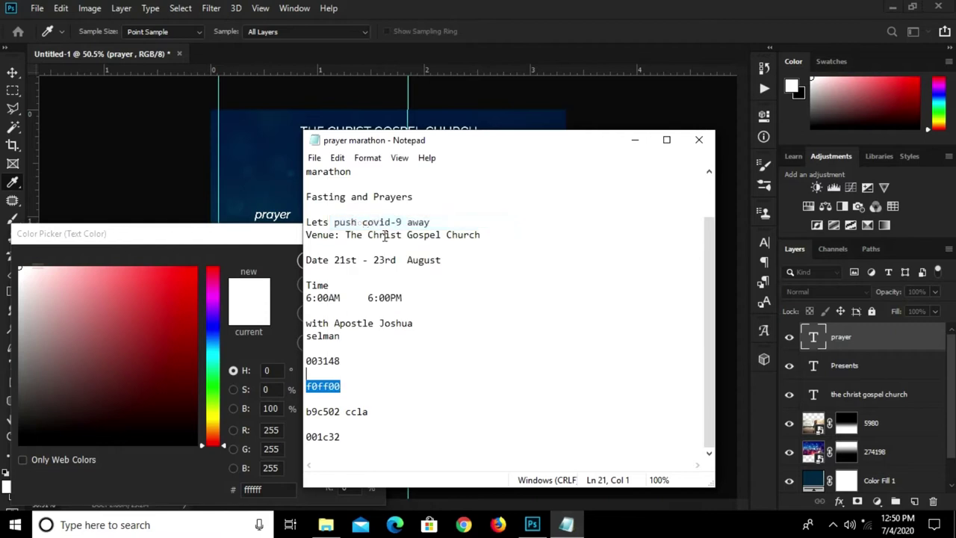
Enter hex f0ff00 in the colour picker and apply the yellow to the prayer text.
{"action": "left_click", "coordinate": [269, 488]}
{"action": "key", "text": "BackSpace"}
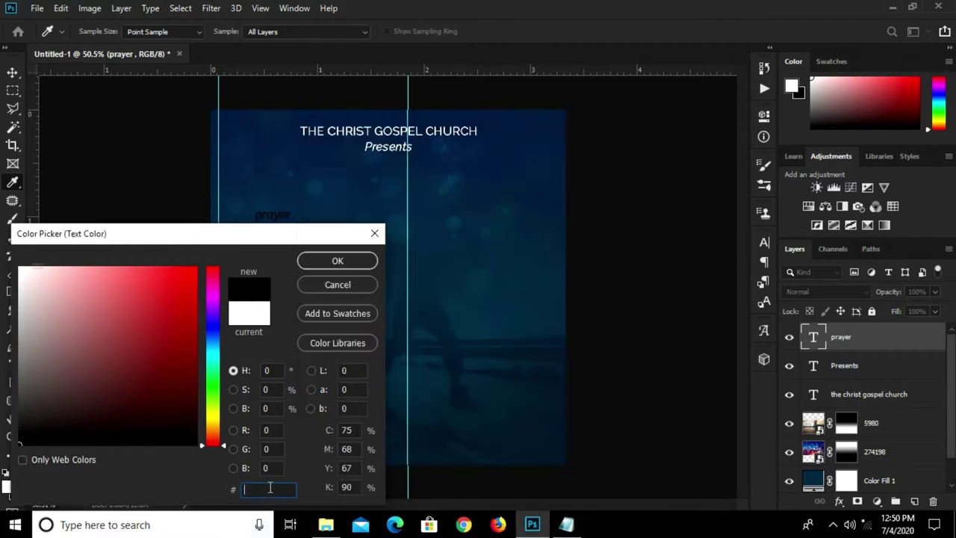
{"action": "type", "text": "f"}
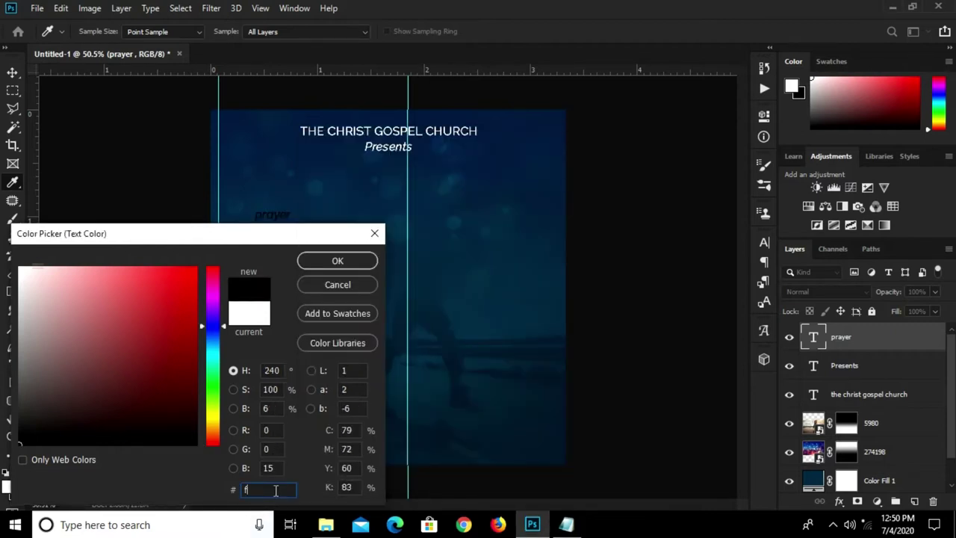
{"action": "type", "text": "f0"}
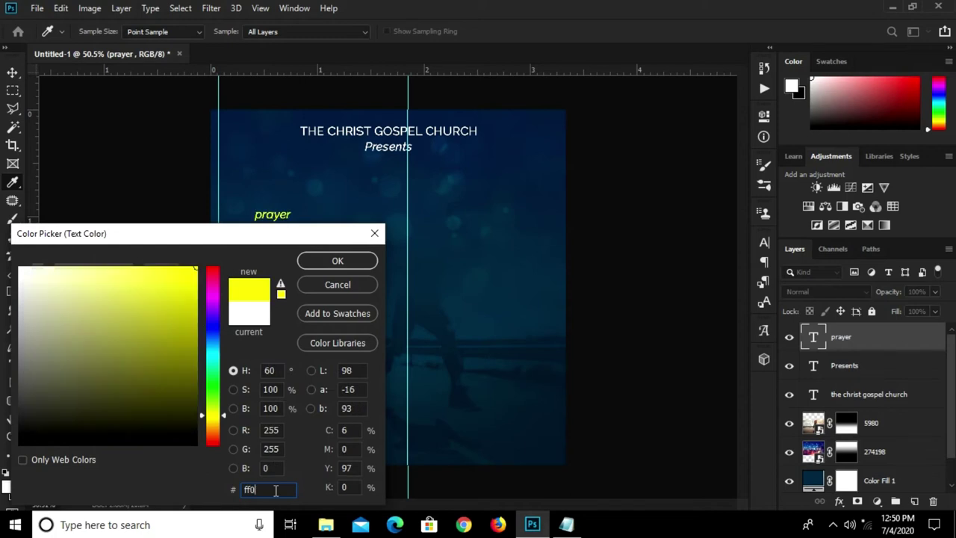
{"action": "type", "text": "f"}
{"action": "key", "text": "BackSpace"}
{"action": "type", "text": "f"}
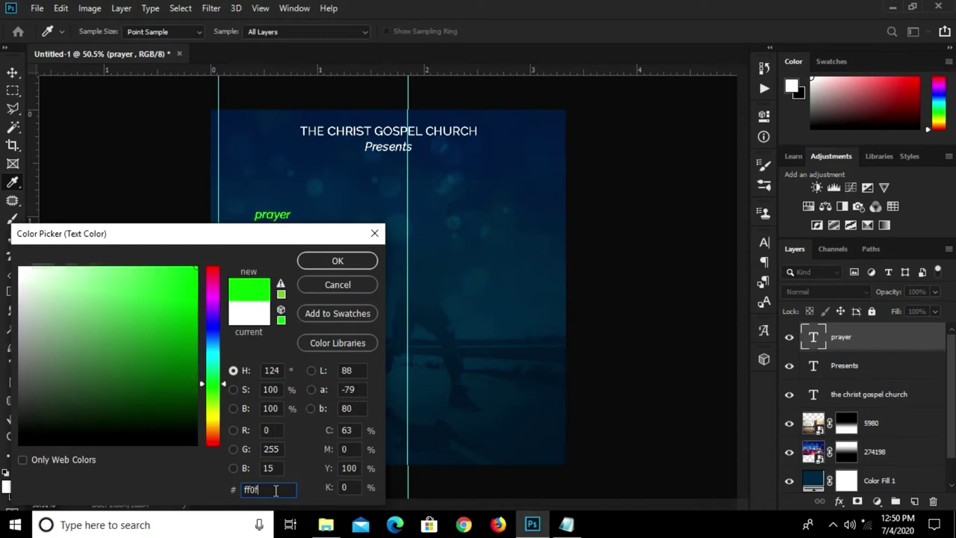
{"action": "type", "text": "f0"}
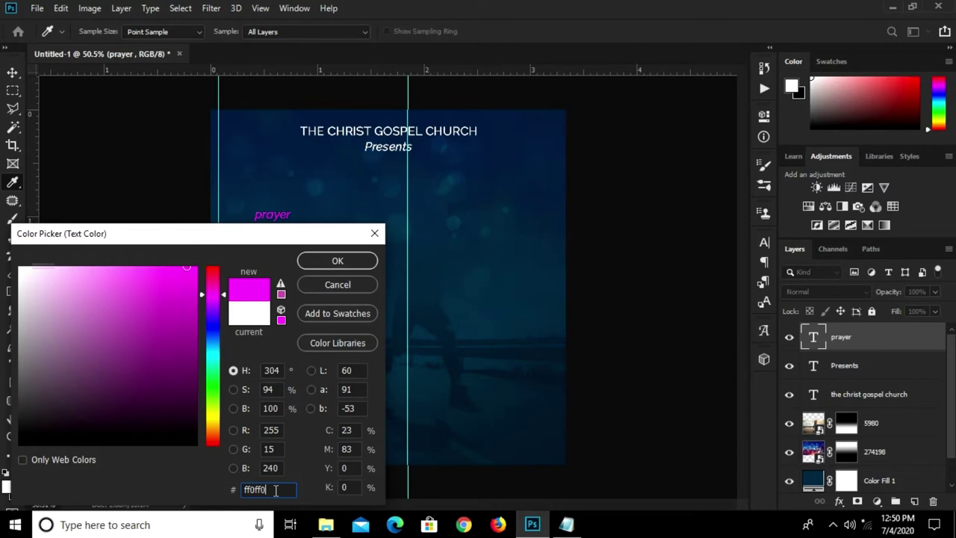
{"action": "left_click", "coordinate": [566, 524]}
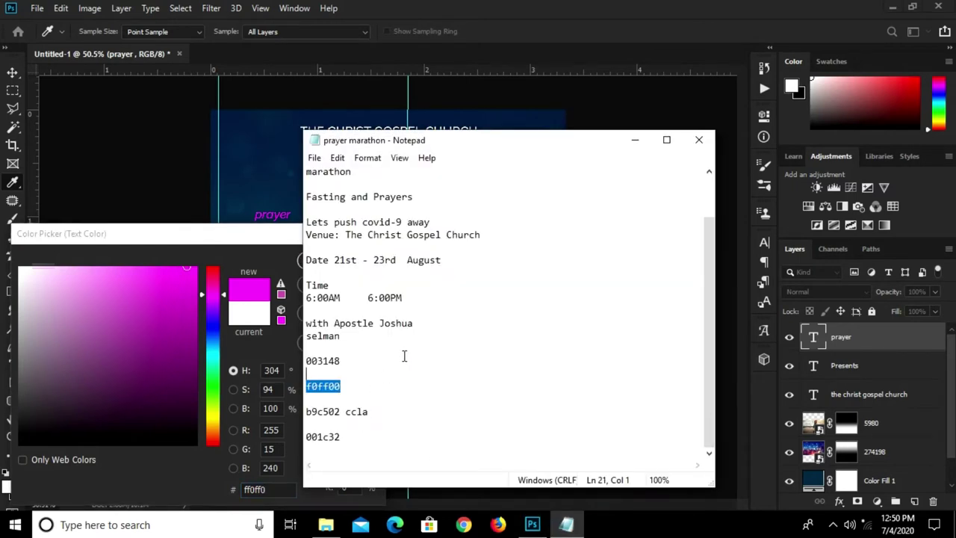
{"action": "left_click", "coordinate": [634, 143]}
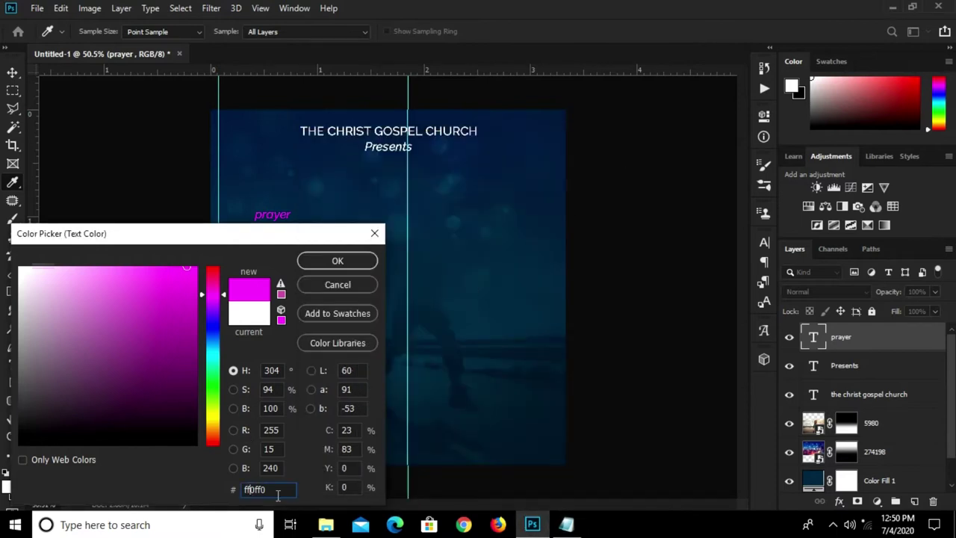
{"action": "key", "text": "BackSpace"}
{"action": "type", "text": "f"}
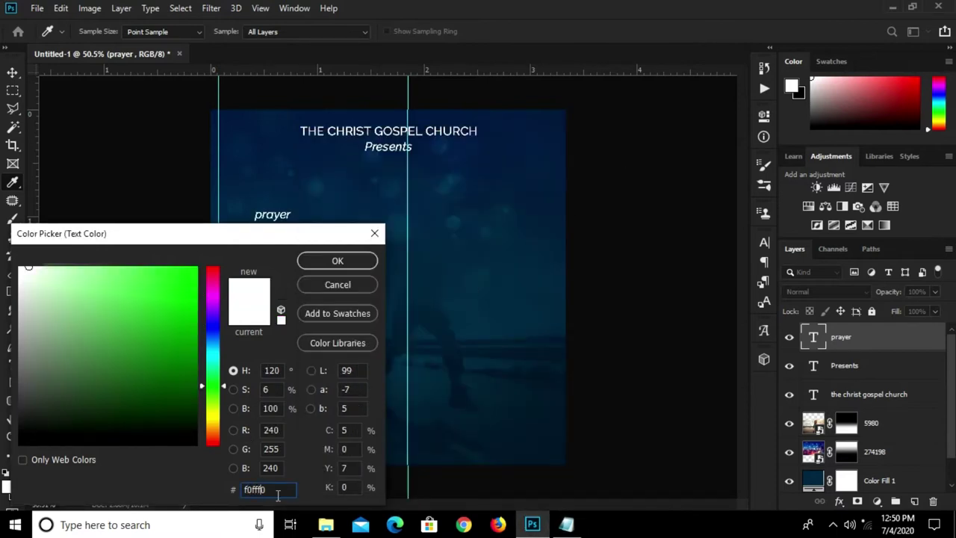
{"action": "key", "text": "BackSpace"}
{"action": "type", "text": "0"}
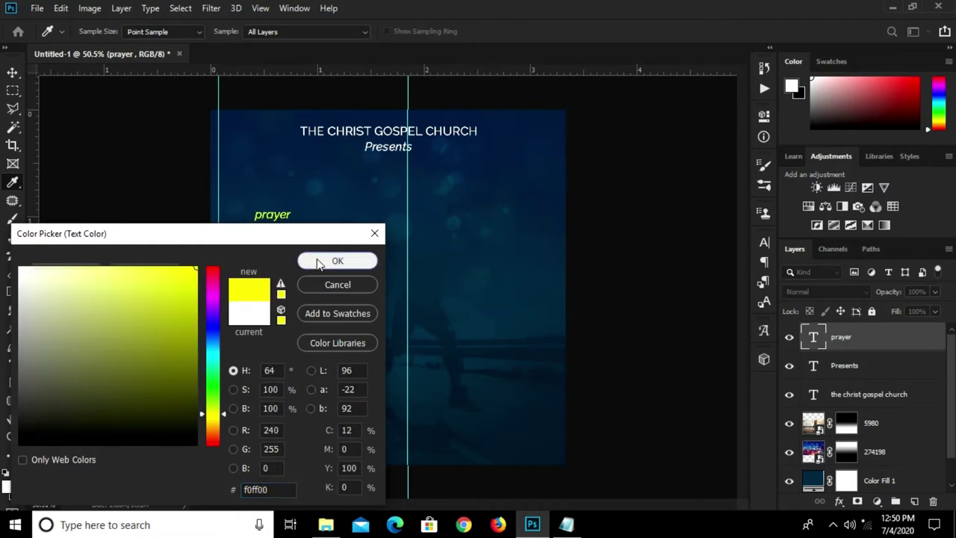
{"action": "left_click", "coordinate": [317, 259]}
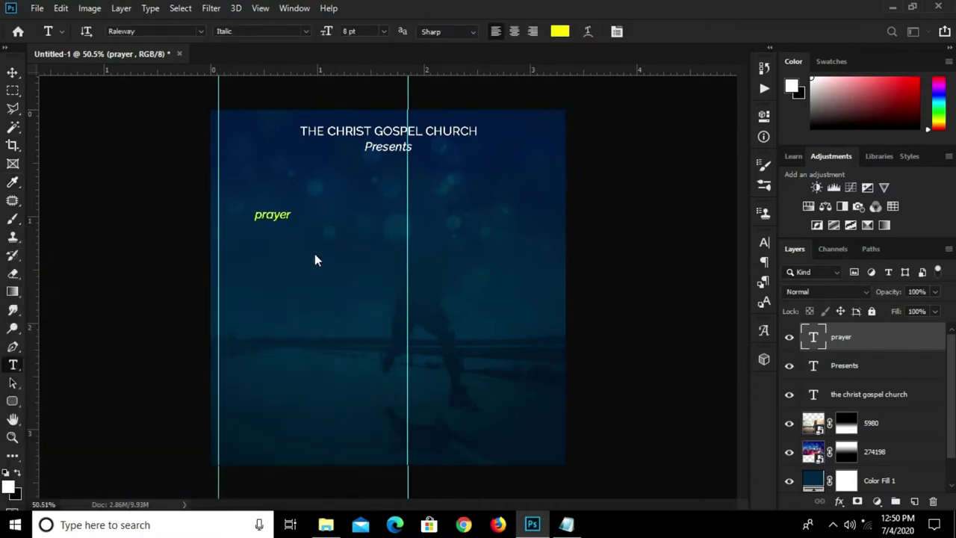
Set the prayer text's font to Museo 700.
{"action": "left_click", "coordinate": [765, 244]}
{"action": "left_click", "coordinate": [678, 263]}
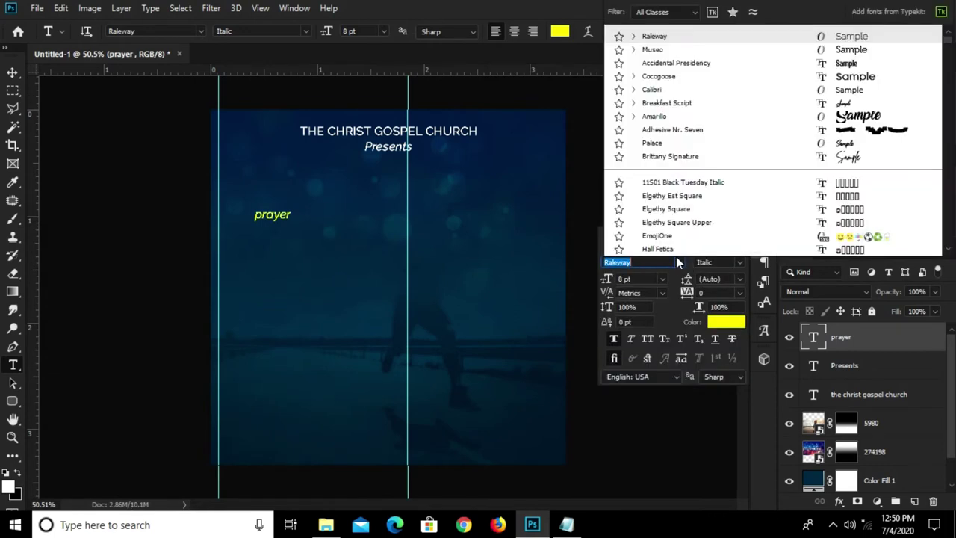
{"action": "left_click", "coordinate": [659, 50]}
{"action": "left_click", "coordinate": [738, 262]}
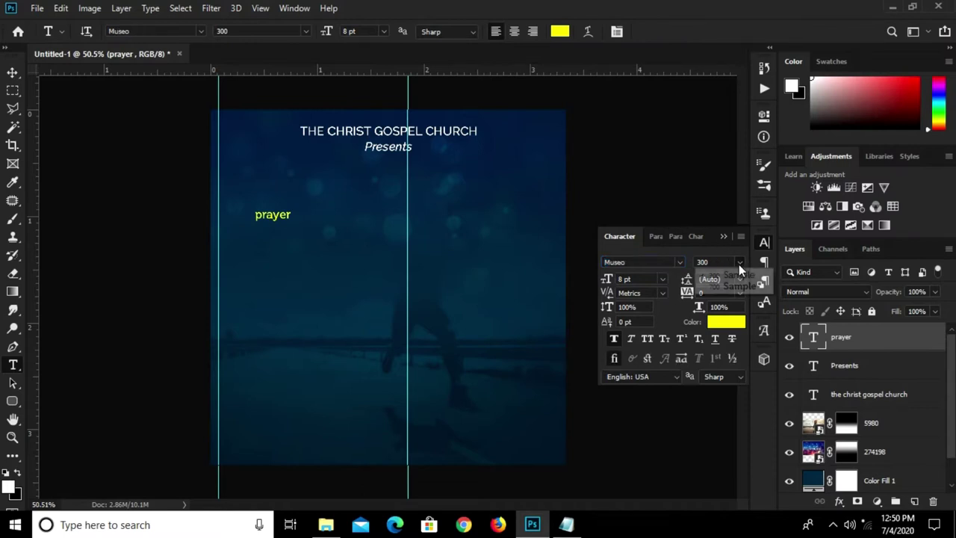
{"action": "left_click", "coordinate": [727, 286]}
Make the text 27 pt all caps and move it left to the guide.
{"action": "left_click", "coordinate": [623, 278]}
{"action": "type", "text": "27"}
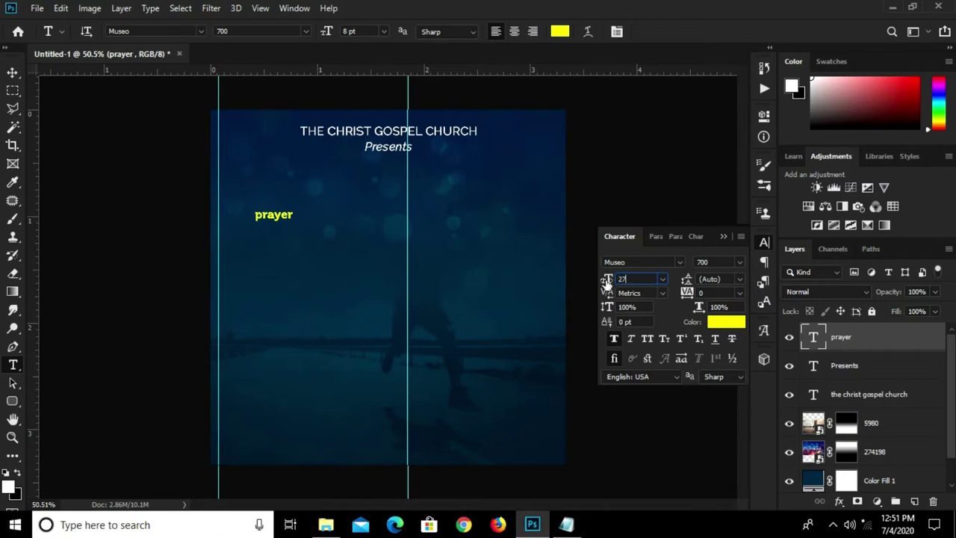
{"action": "left_click", "coordinate": [647, 339]}
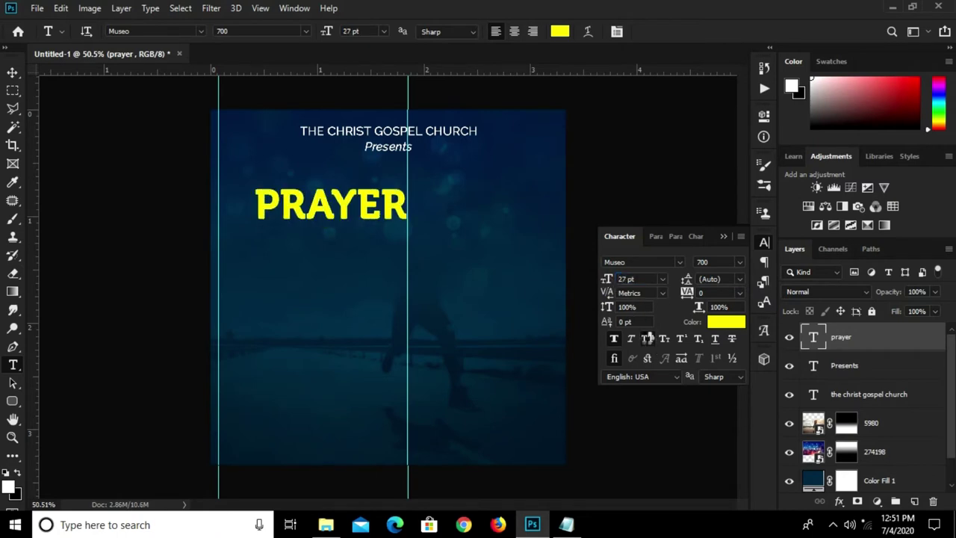
{"action": "left_click", "coordinate": [722, 236]}
{"action": "key", "text": "v"}
{"action": "left_click_drag", "start_coordinate": [329, 205], "coordinate": [312, 213]}
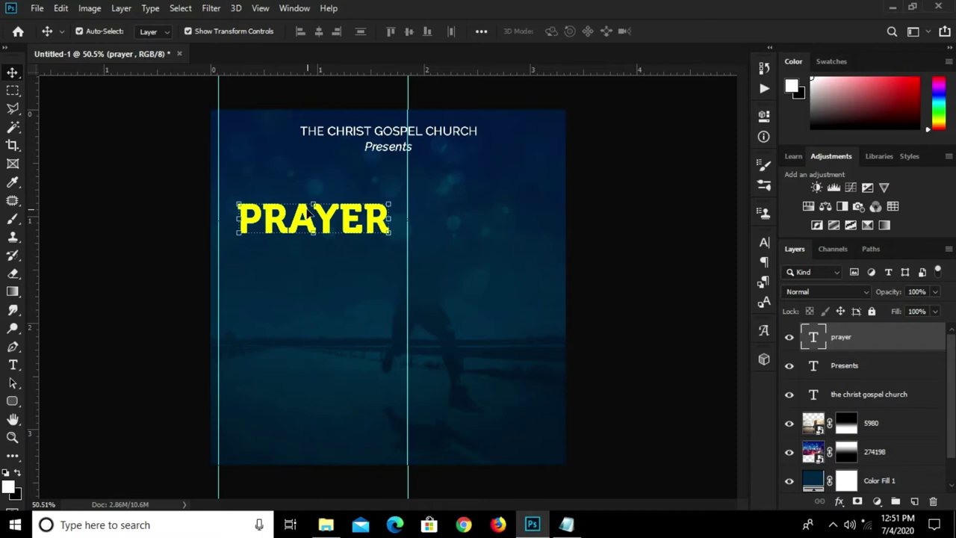
Add a drop shadow to PRAYER in Blending Options.
{"action": "left_click", "coordinate": [839, 501]}
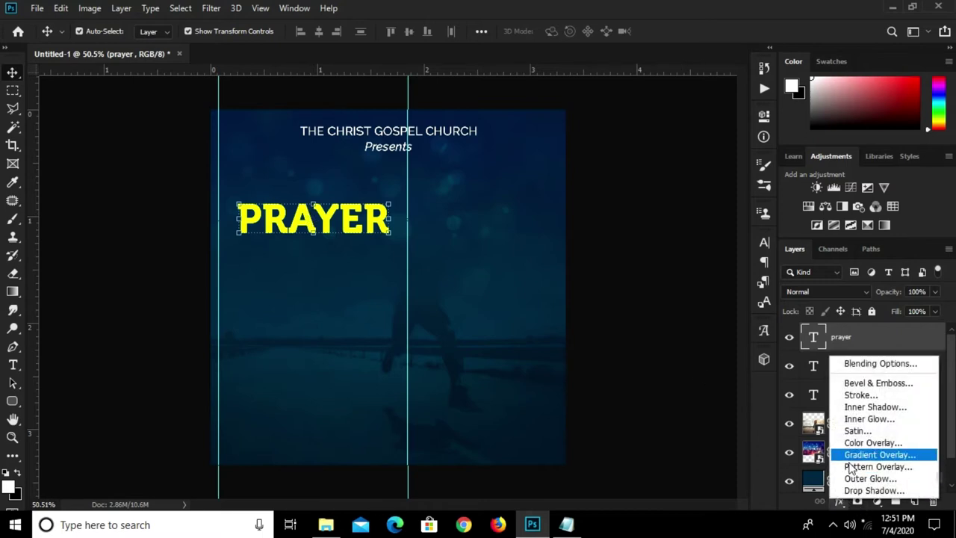
{"action": "left_click", "coordinate": [857, 363]}
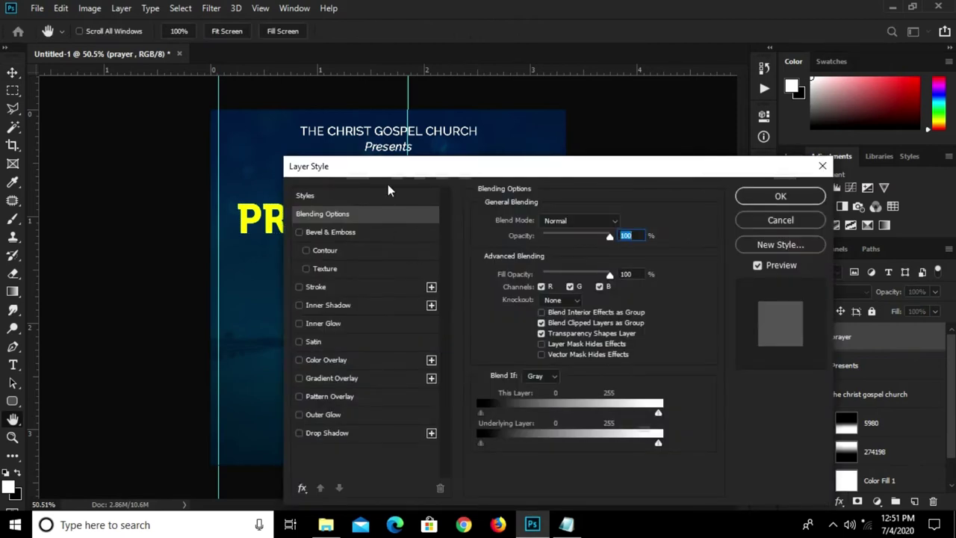
{"action": "left_click", "coordinate": [378, 460]}
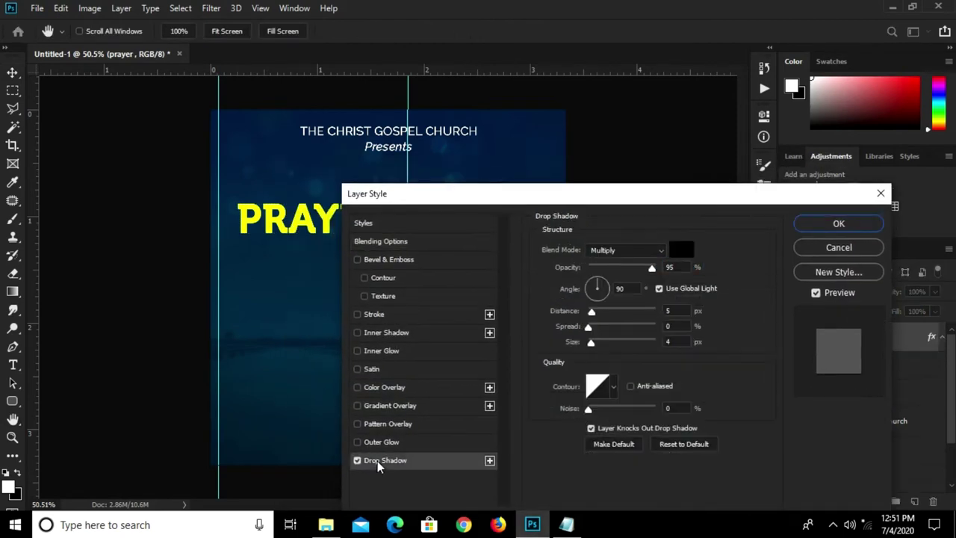
{"action": "left_click", "coordinate": [659, 310]}
{"action": "key", "text": "Tab"}
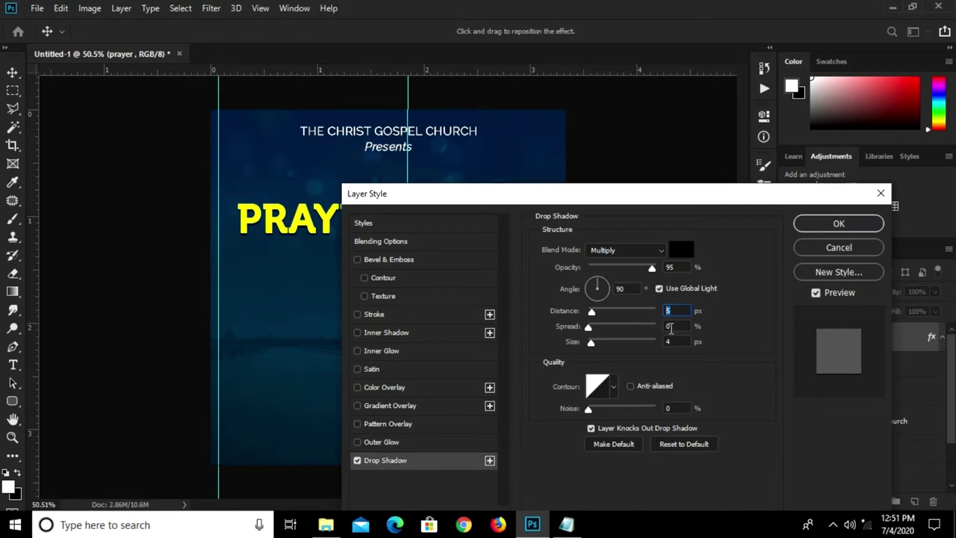
{"action": "key", "text": "Tab"}
{"action": "key", "text": "Tab"}
Add a 20% gradient overlay, apply the style, and reselect the prayer layer.
{"action": "left_click", "coordinate": [384, 406]}
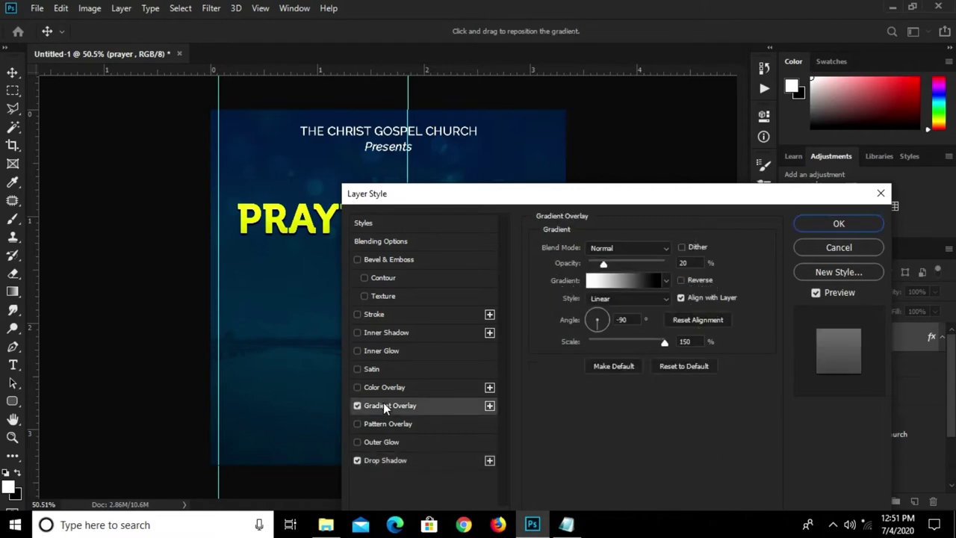
{"action": "left_click", "coordinate": [683, 263]}
{"action": "left_click_drag", "start_coordinate": [715, 200], "coordinate": [681, 201]}
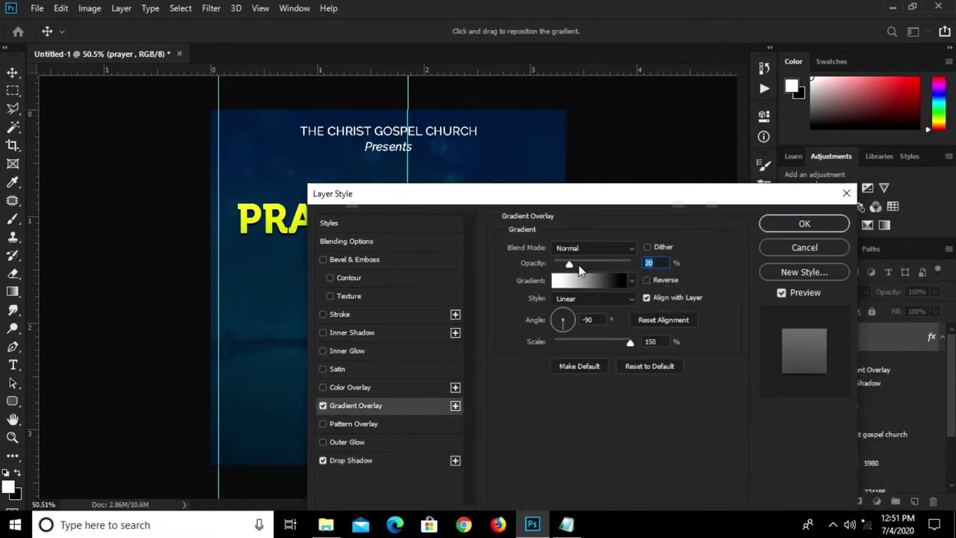
{"action": "left_click", "coordinate": [321, 409]}
{"action": "left_click", "coordinate": [321, 405]}
{"action": "left_click", "coordinate": [791, 224]}
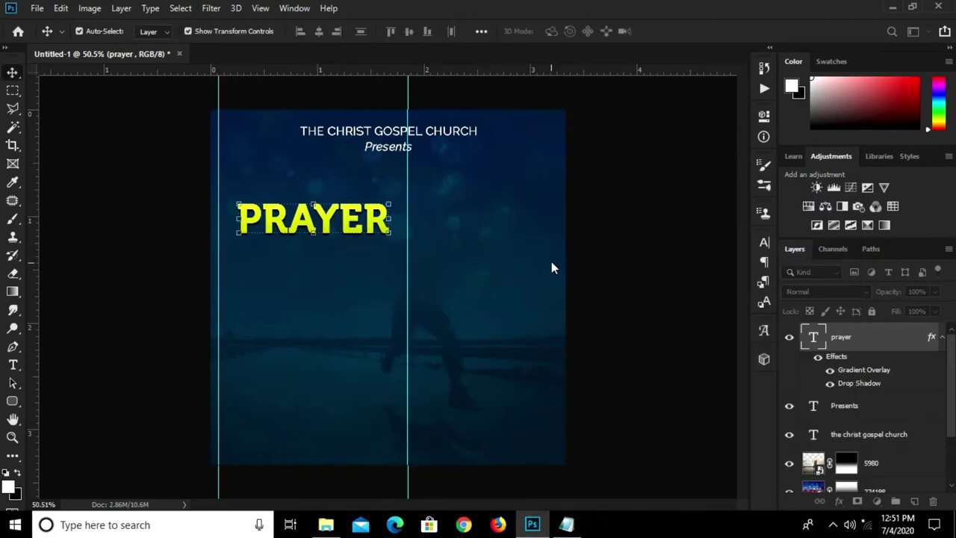
{"action": "left_click", "coordinate": [304, 234]}
{"action": "scroll", "coordinate": [302, 230], "scroll_direction": "up", "scroll_amount": 1}
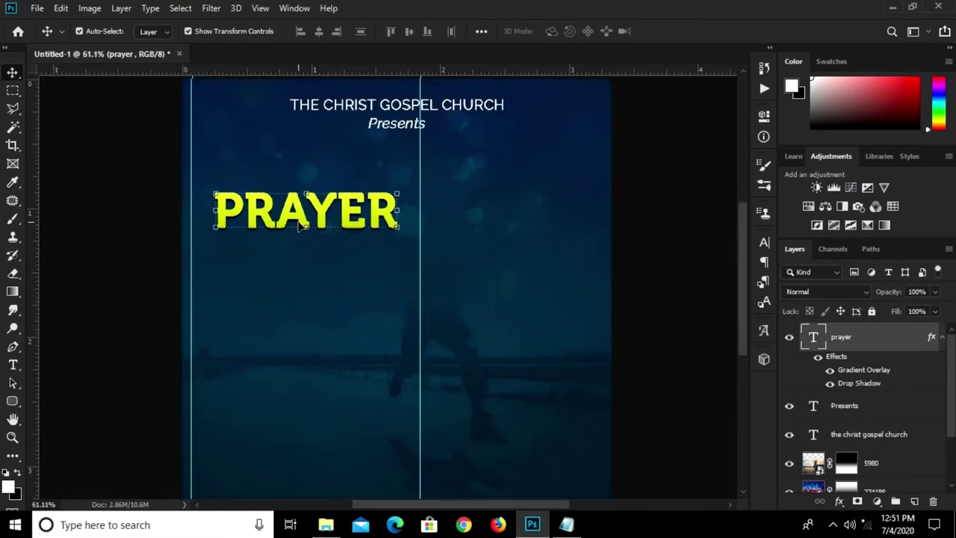
Duplicate PRAYER onto a line below and copy 'marathon' from the notes.
{"action": "left_click_drag", "start_coordinate": [305, 211], "coordinate": [305, 253]}
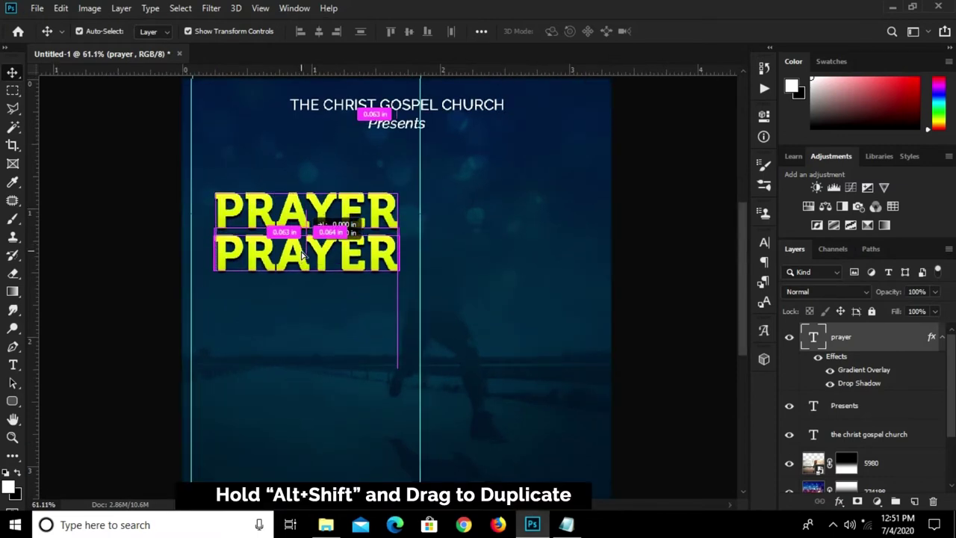
{"action": "left_click", "coordinate": [565, 524]}
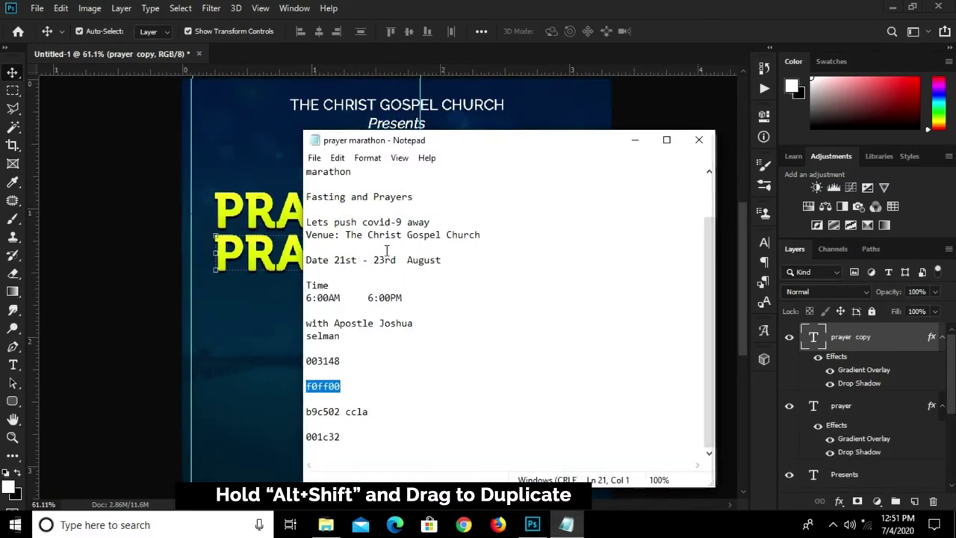
{"action": "scroll", "coordinate": [394, 226], "scroll_direction": "up", "scroll_amount": 2}
{"action": "left_click_drag", "start_coordinate": [351, 222], "coordinate": [305, 221]}
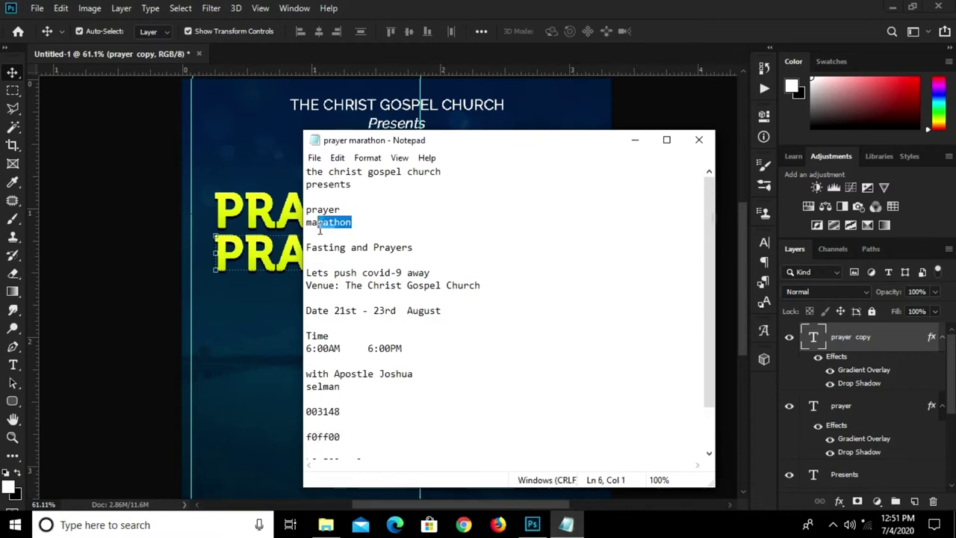
{"action": "right_click", "coordinate": [319, 222]}
{"action": "left_click", "coordinate": [369, 269]}
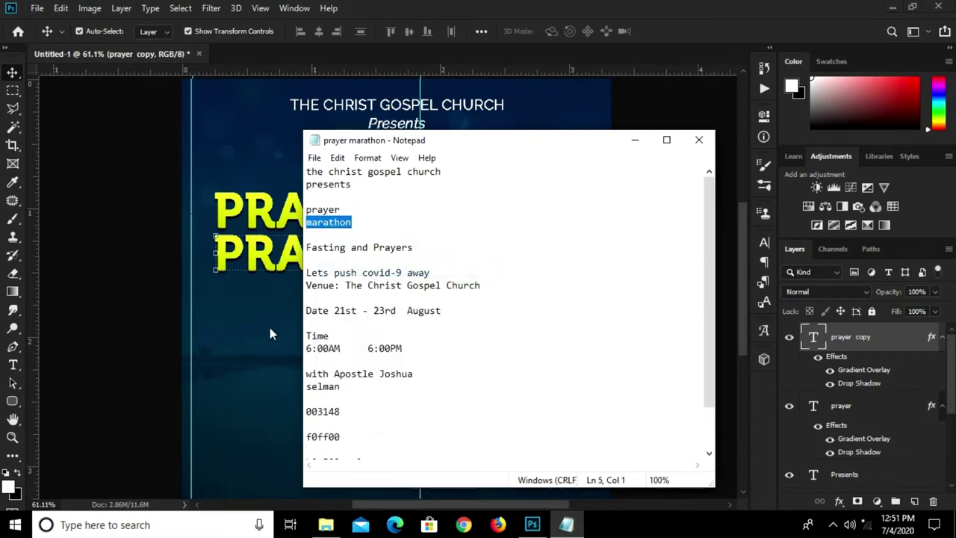
Replace the duplicate line's text with MARATHON.
{"action": "left_click", "coordinate": [270, 327]}
{"action": "left_click", "coordinate": [13, 364]}
{"action": "left_click", "coordinate": [307, 257]}
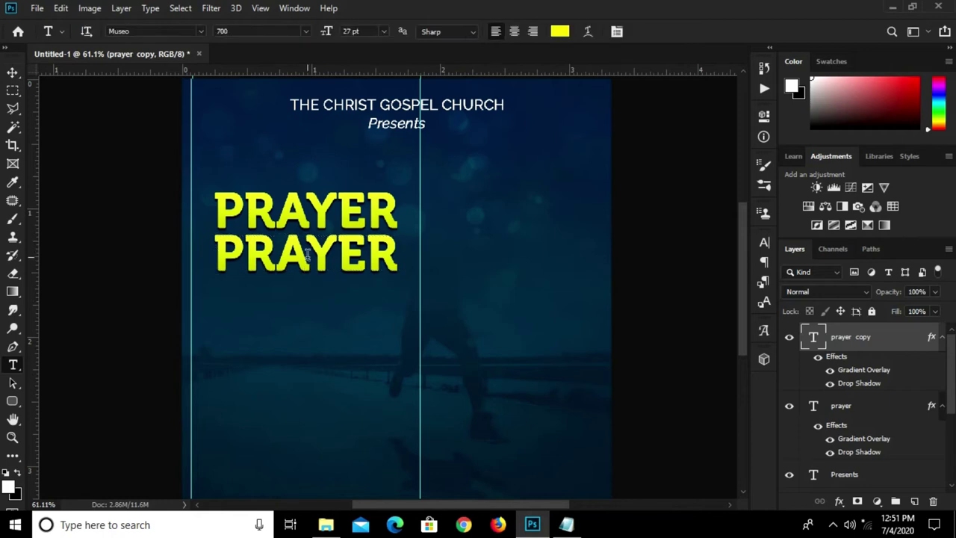
{"action": "left_click", "coordinate": [308, 257]}
{"action": "key", "text": "ctrl+a"}
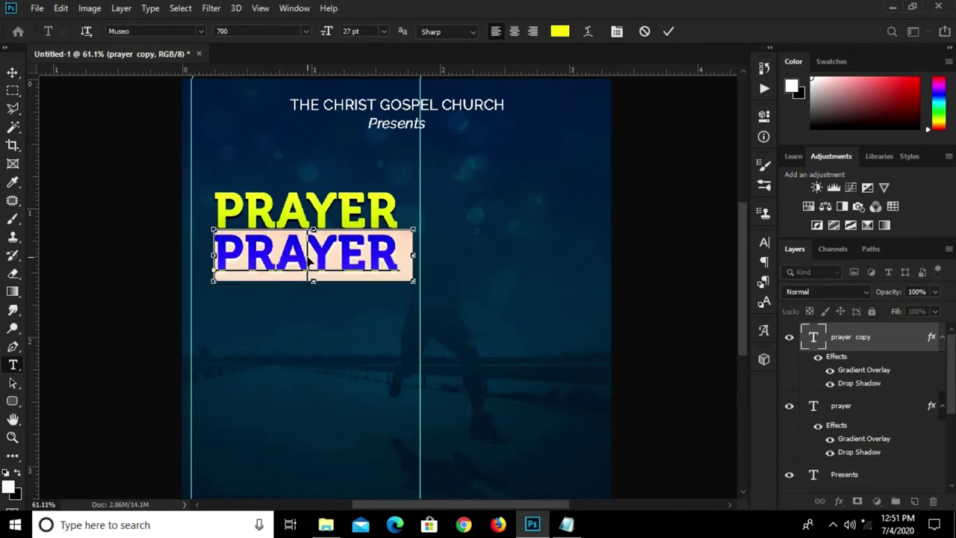
{"action": "key", "text": "ctrl+v"}
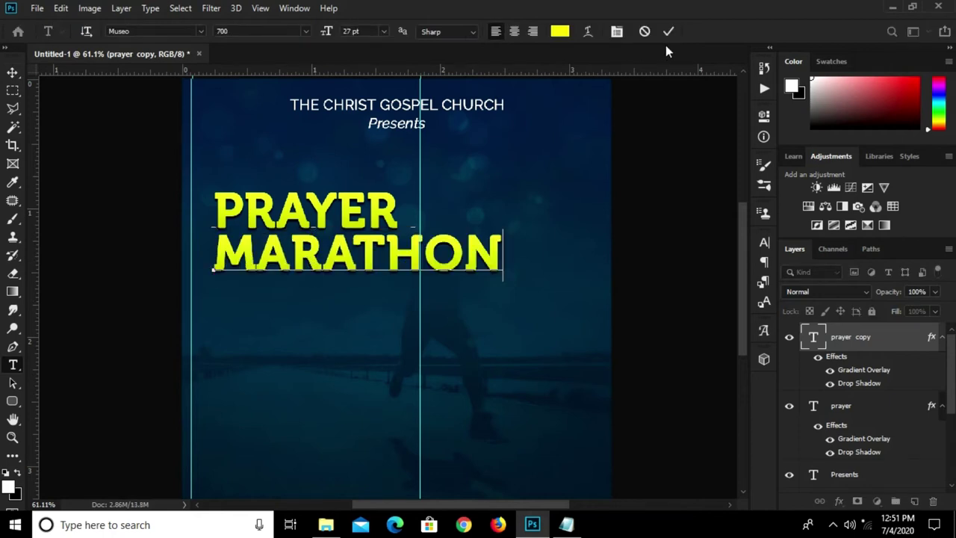
{"action": "left_click", "coordinate": [373, 288]}
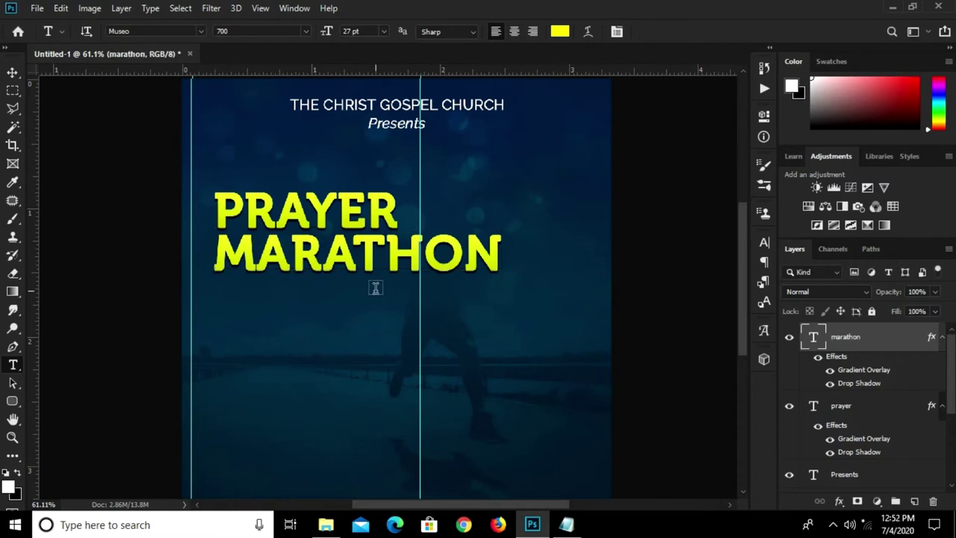
Scale MARATHON down to about 73% and tuck it under PRAYER.
{"action": "key", "text": "v"}
{"action": "key", "text": "ctrl+t"}
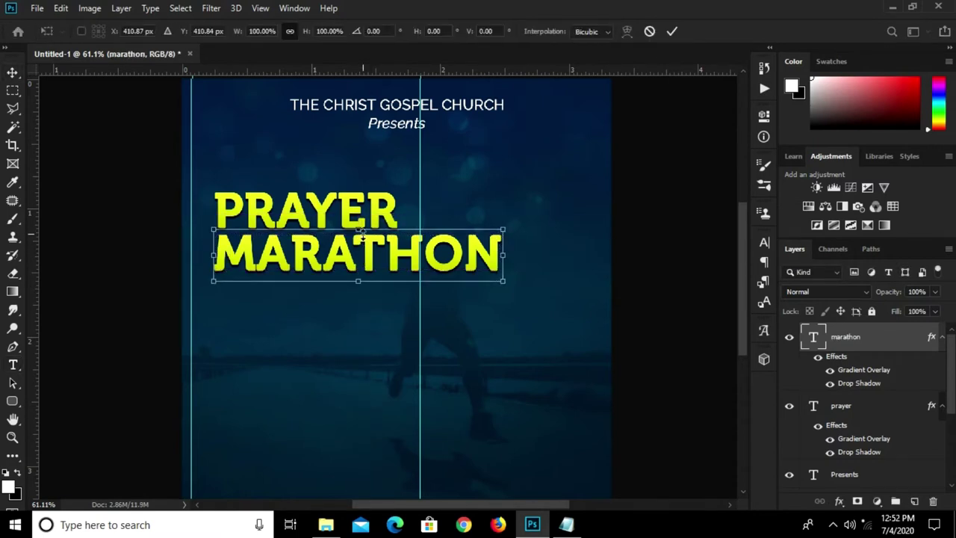
{"action": "mouse_move", "coordinate": [360, 232]}
{"action": "left_mouse_down"}
{"action": "mouse_move", "coordinate": [360, 250]}
{"action": "mouse_move", "coordinate": [305, 261]}
{"action": "mouse_move", "coordinate": [307, 274]}
{"action": "left_mouse_up"}
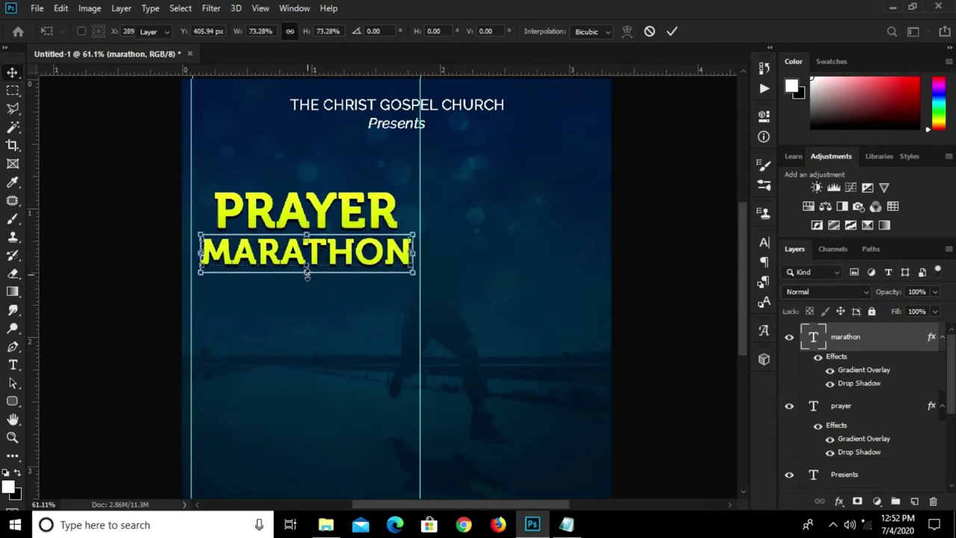
{"action": "key", "text": "Return"}
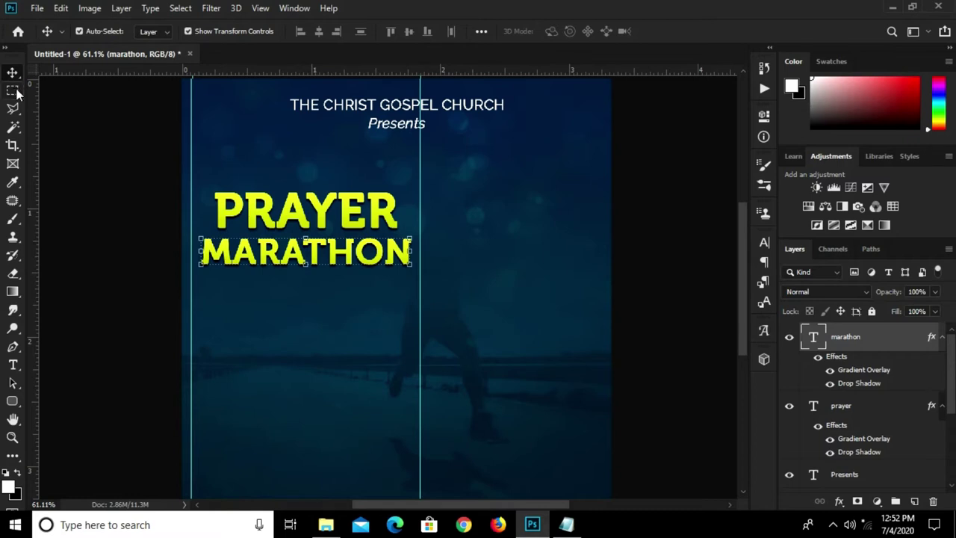
Draw a closed angled Pen path under the end of MARATHON.
{"action": "left_click", "coordinate": [117, 181]}
{"action": "left_click", "coordinate": [283, 259]}
{"action": "right_click", "coordinate": [13, 347]}
{"action": "left_click", "coordinate": [65, 346]}
{"action": "right_click", "coordinate": [14, 347]}
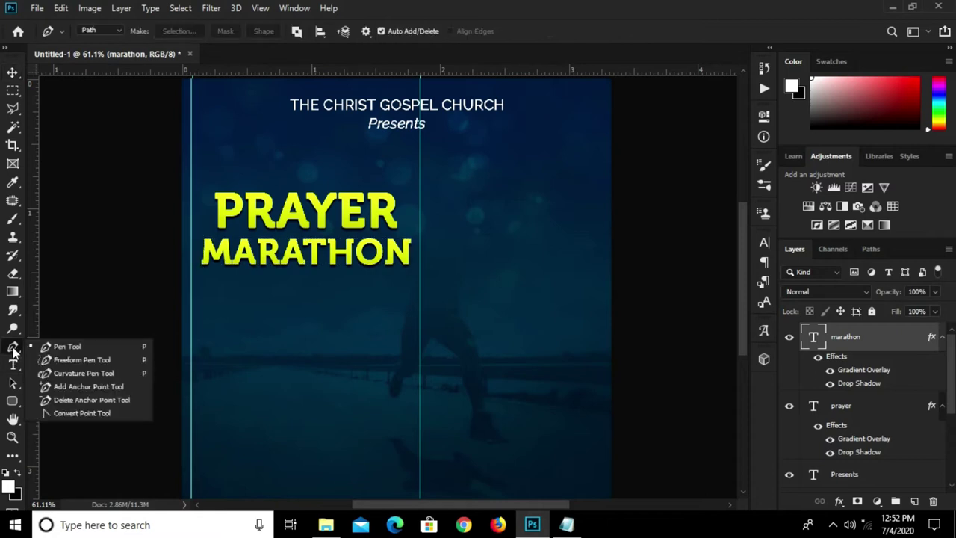
{"action": "left_click", "coordinate": [66, 347]}
{"action": "left_click", "coordinate": [302, 265]}
{"action": "left_click_drag", "start_coordinate": [421, 224], "coordinate": [428, 200]}
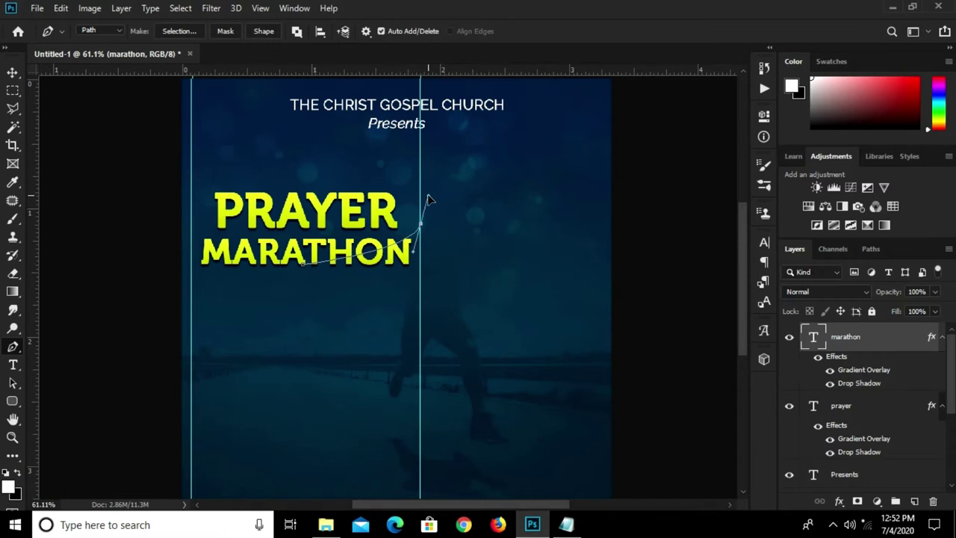
{"action": "left_click", "coordinate": [438, 280]}
{"action": "left_click", "coordinate": [314, 303]}
{"action": "left_click", "coordinate": [303, 266]}
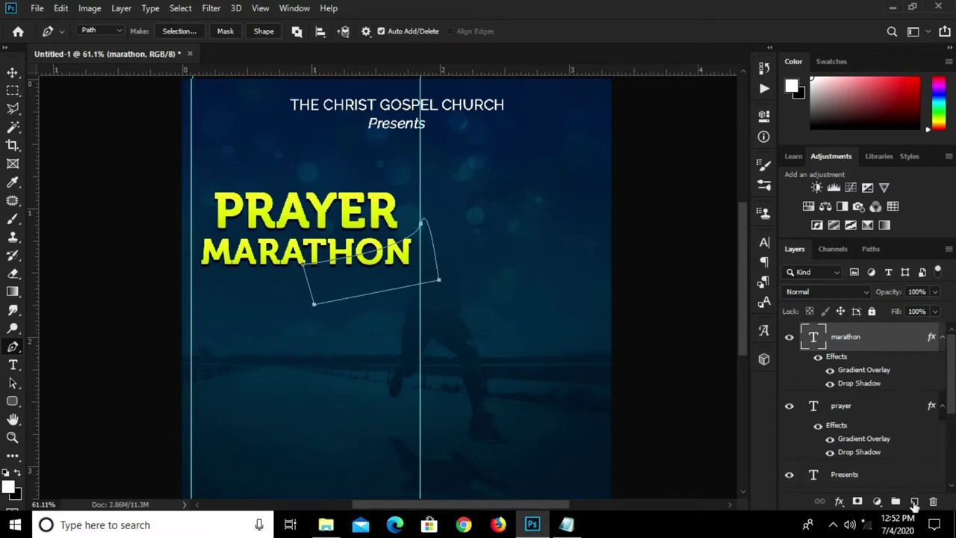
Add a new empty layer and turn the path into a selection with no feather.
{"action": "left_click", "coordinate": [914, 502]}
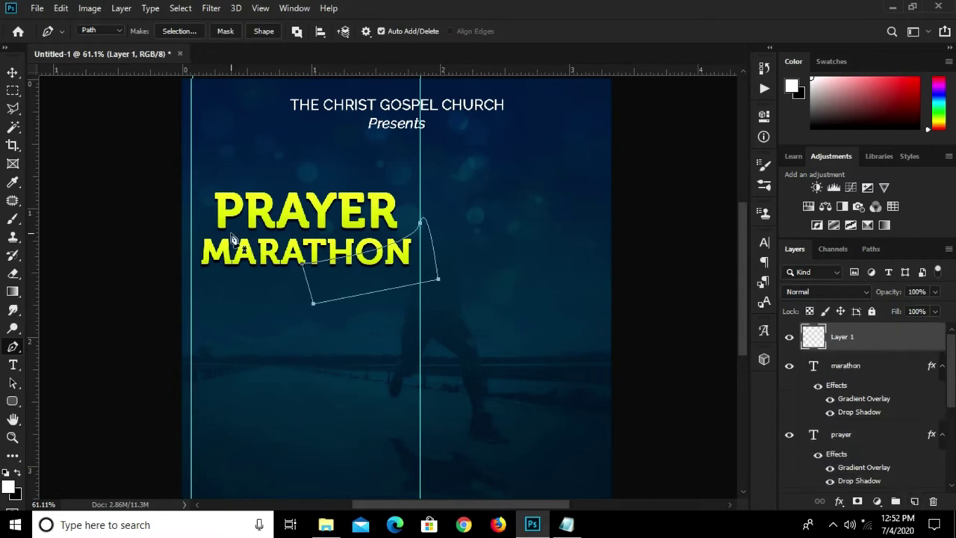
{"action": "right_click", "coordinate": [365, 274]}
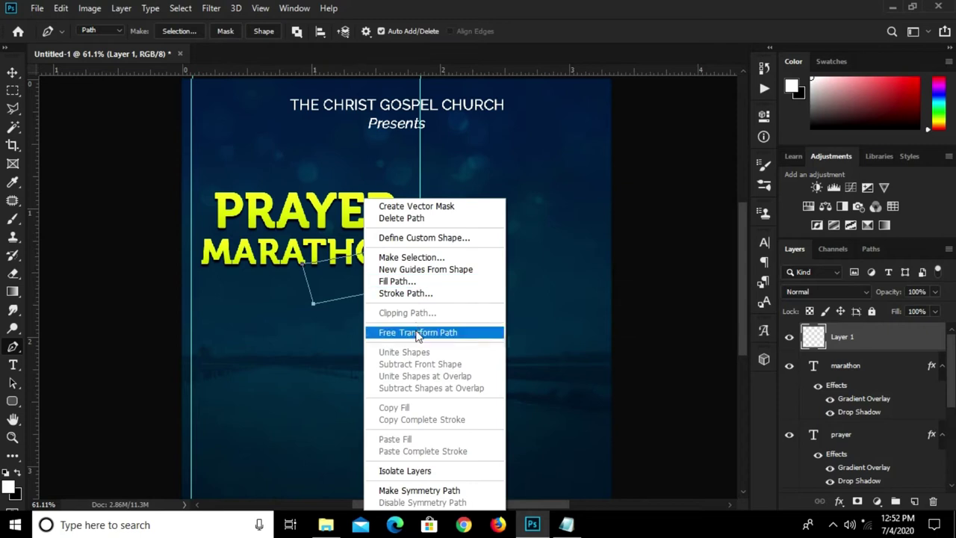
{"action": "left_click", "coordinate": [395, 257]}
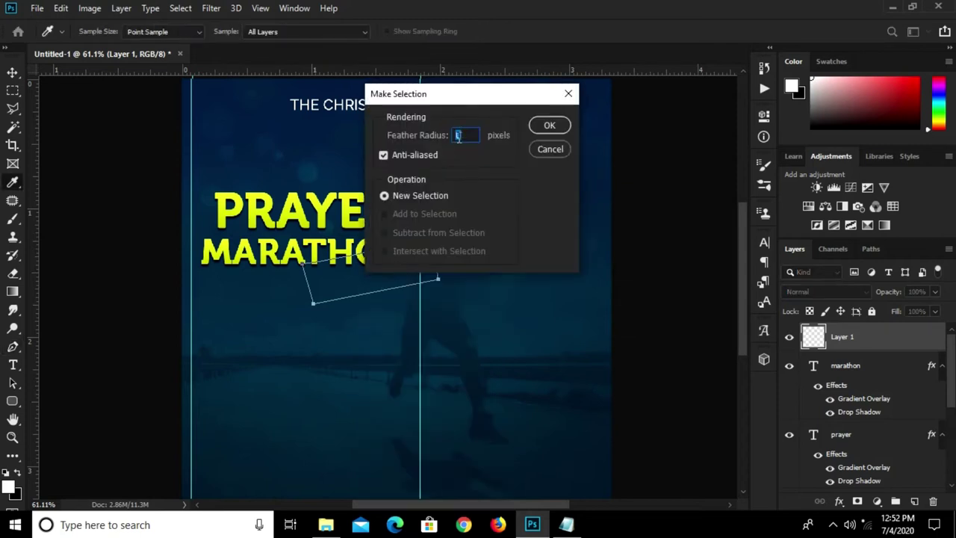
{"action": "left_click", "coordinate": [534, 127]}
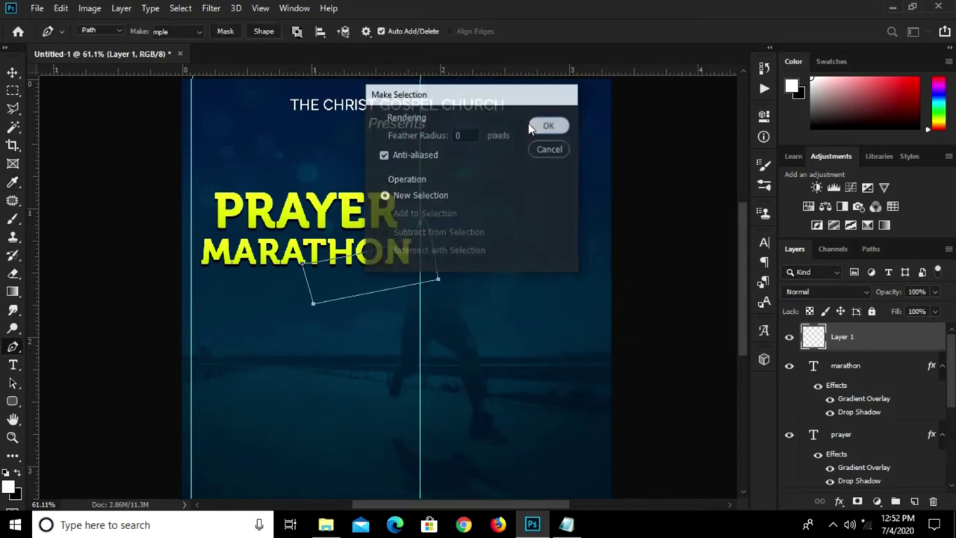
Fill the selection with black on Layer 1 and deselect.
{"action": "left_click", "coordinate": [12, 90]}
{"action": "right_click", "coordinate": [343, 279]}
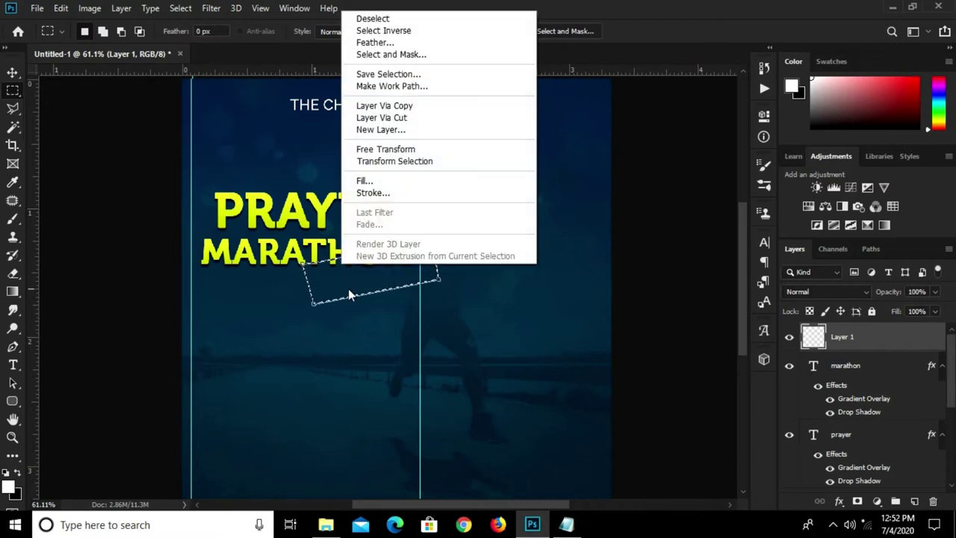
{"action": "left_click", "coordinate": [363, 180]}
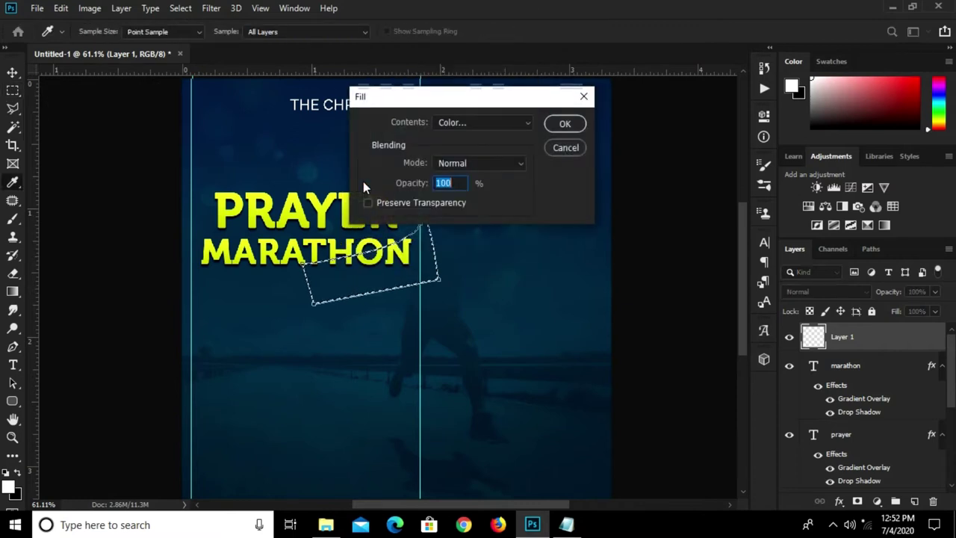
{"action": "left_click", "coordinate": [489, 127]}
{"action": "left_click", "coordinate": [462, 158]}
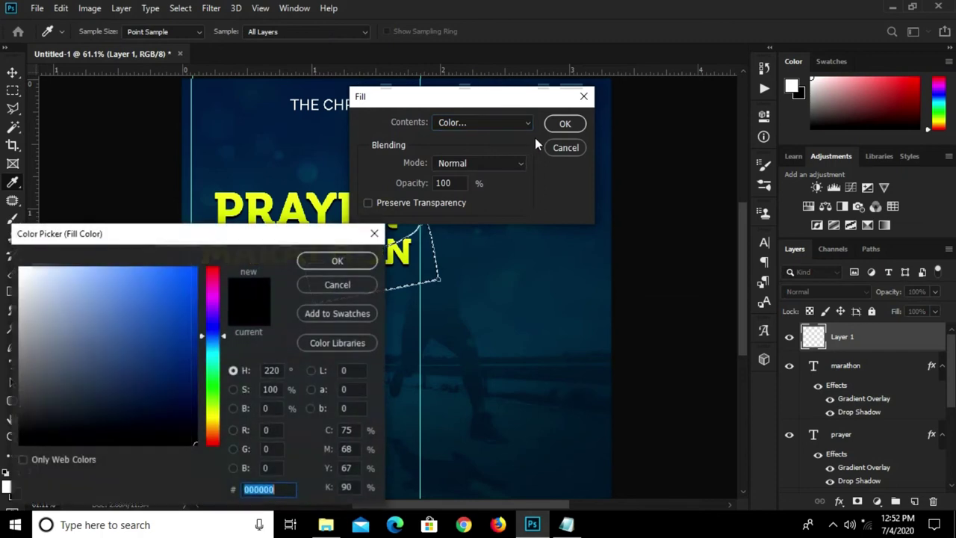
{"action": "left_click", "coordinate": [317, 261]}
{"action": "left_click", "coordinate": [571, 124]}
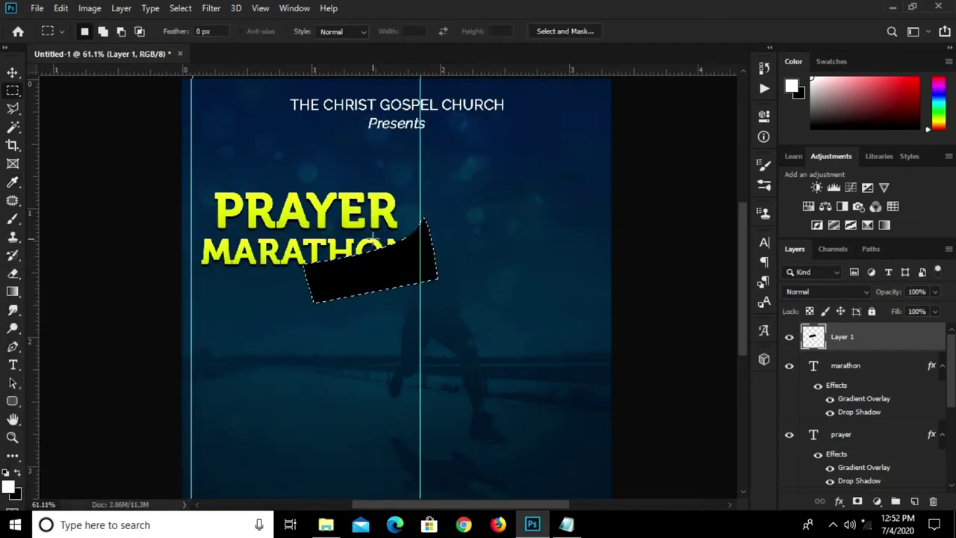
{"action": "left_click", "coordinate": [12, 72]}
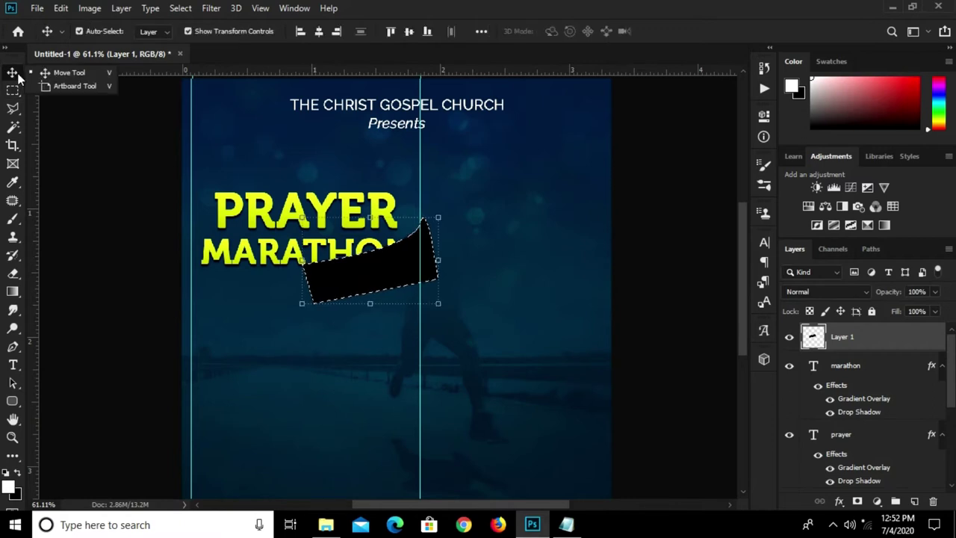
{"action": "key", "text": "ctrl+d"}
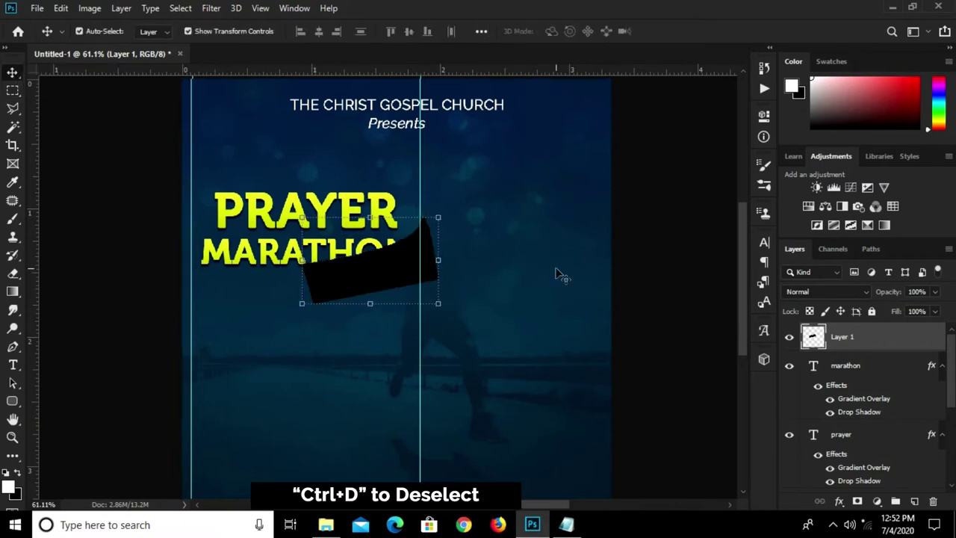
Clip the black Layer 1 shape to the MARATHON text.
{"action": "right_click", "coordinate": [873, 346]}
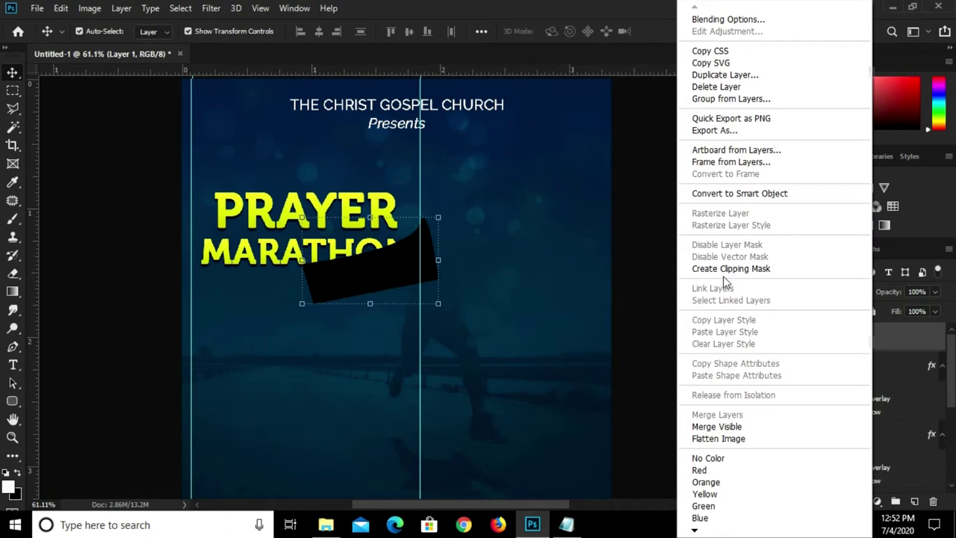
{"action": "left_click", "coordinate": [723, 269]}
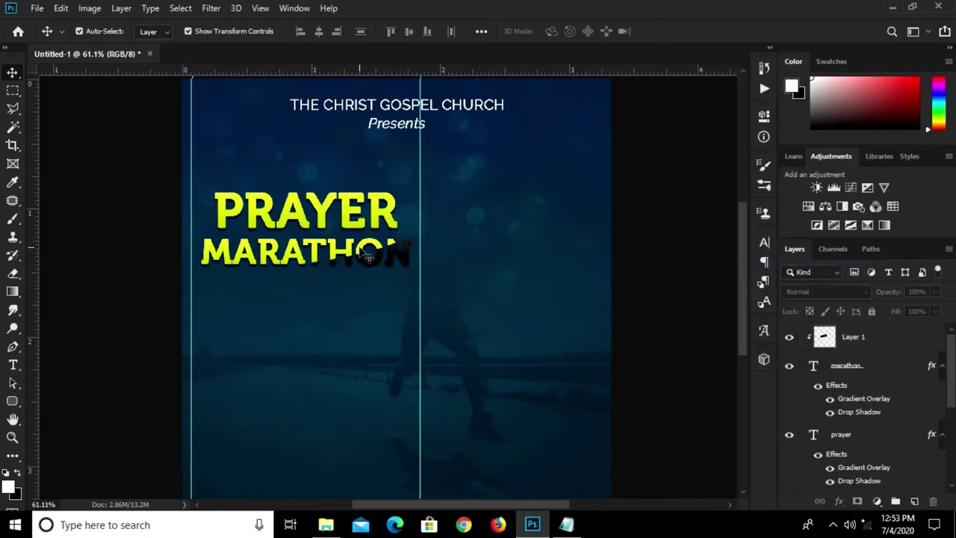
{"action": "left_click", "coordinate": [870, 340]}
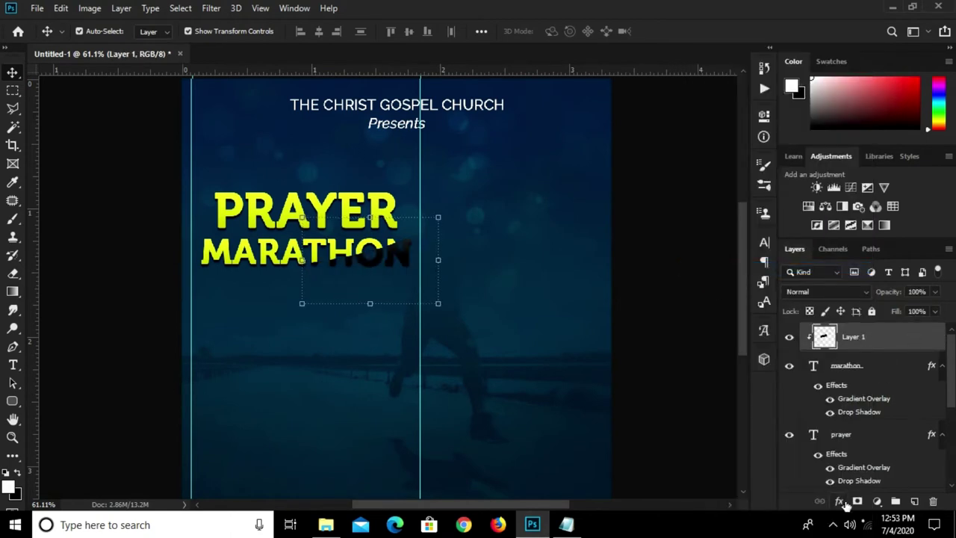
{"action": "left_click", "coordinate": [840, 501]}
Add a Bevel and Emboss with size 15 to Layer 1.
{"action": "left_click", "coordinate": [804, 369]}
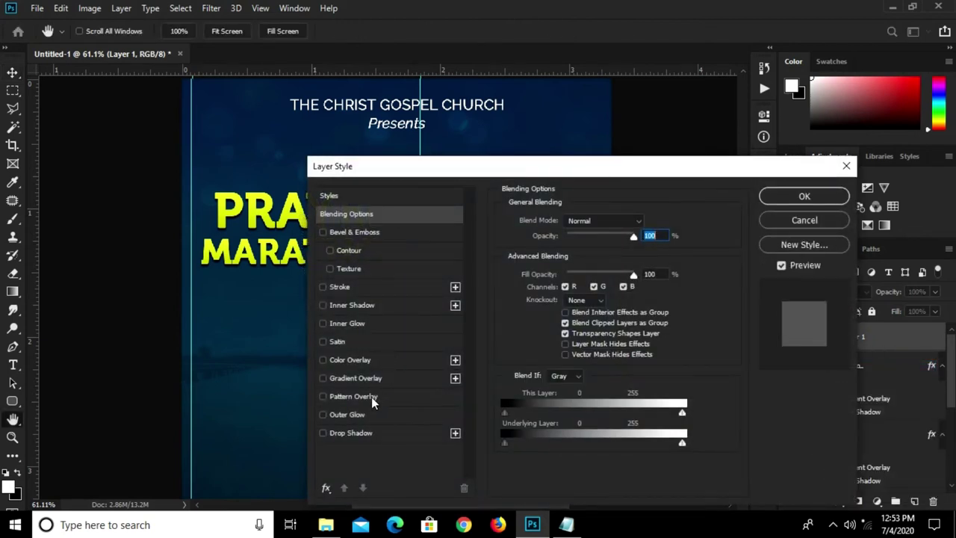
{"action": "left_click", "coordinate": [363, 230]}
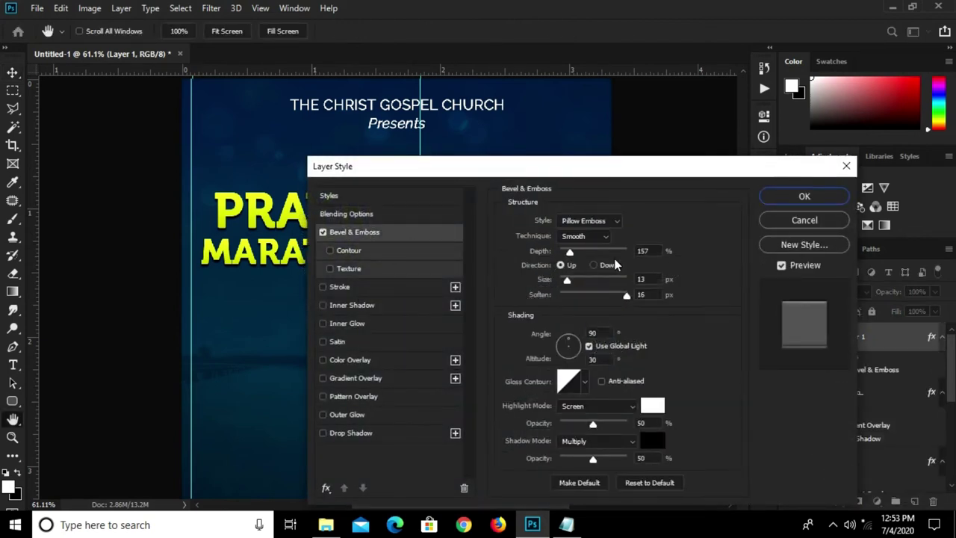
{"action": "left_click_drag", "start_coordinate": [473, 167], "coordinate": [490, 168]}
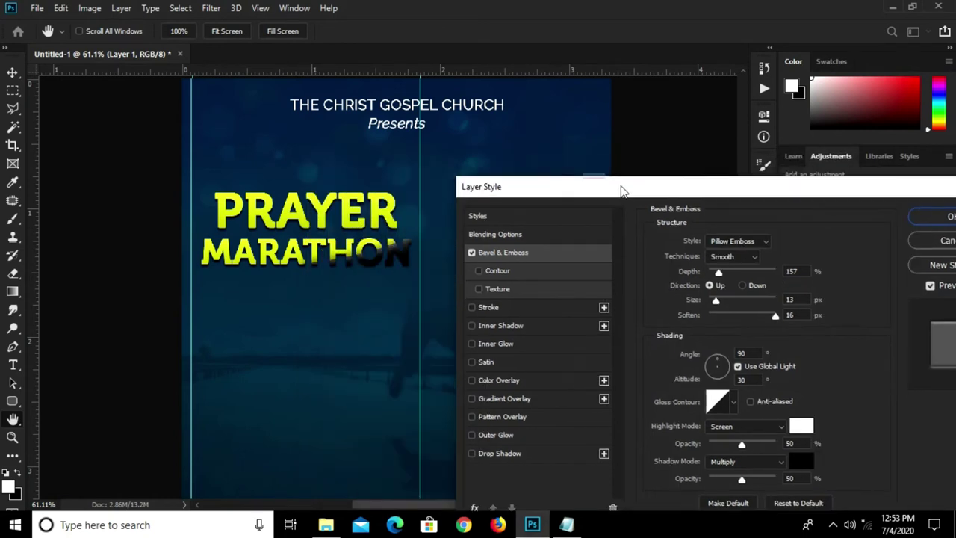
{"action": "left_click", "coordinate": [667, 280]}
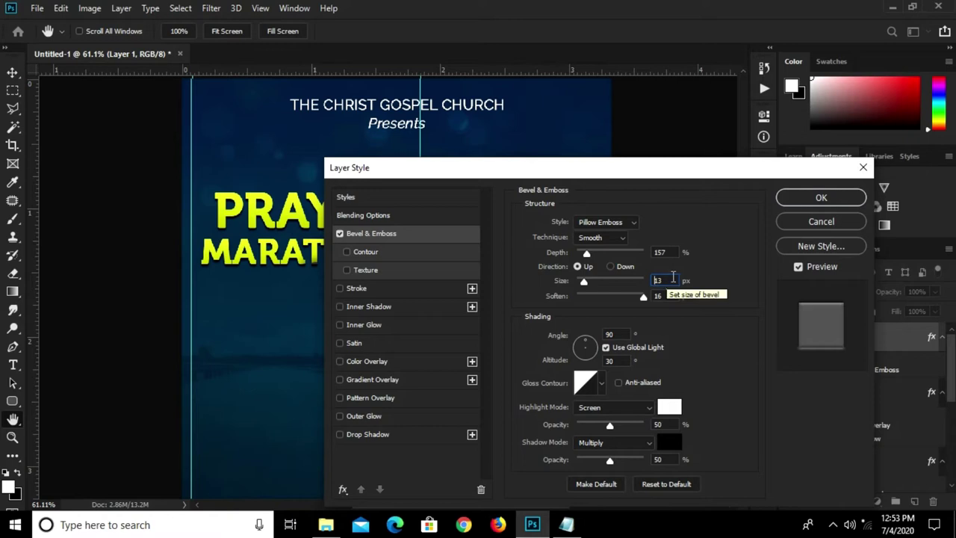
{"action": "type", "text": "15"}
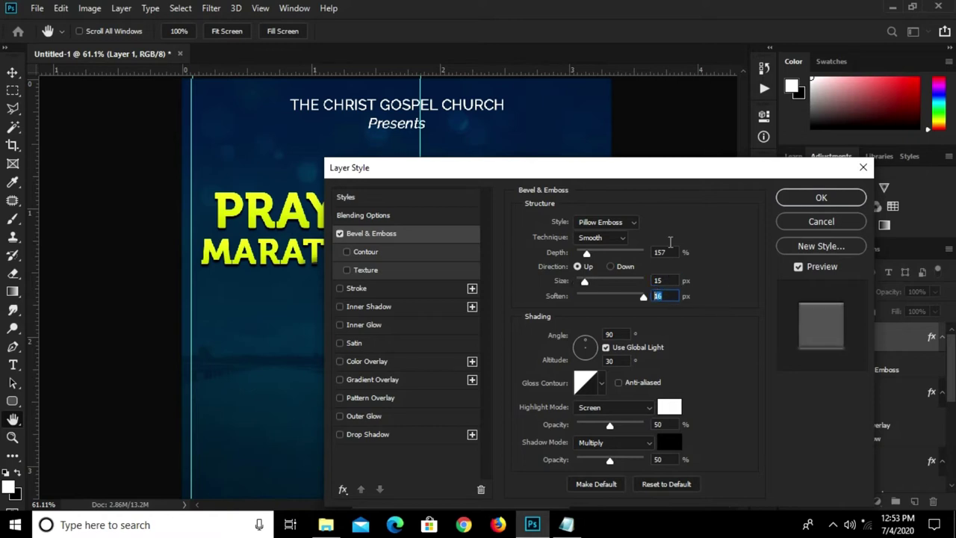
{"action": "left_click", "coordinate": [654, 253]}
{"action": "left_click_drag", "start_coordinate": [561, 173], "coordinate": [609, 128]}
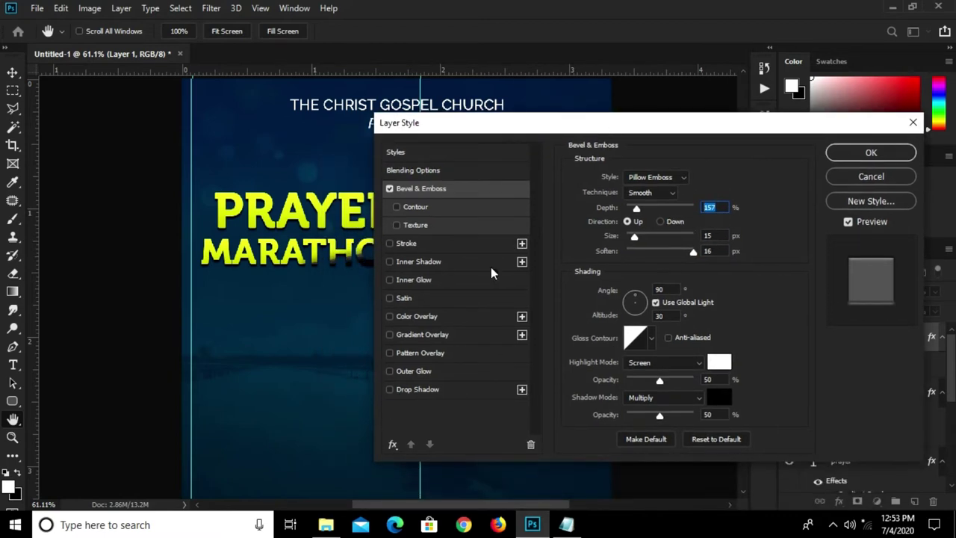
Add a b9c502 colour overlay and a drop shadow, then apply the style.
{"action": "left_click", "coordinate": [408, 315]}
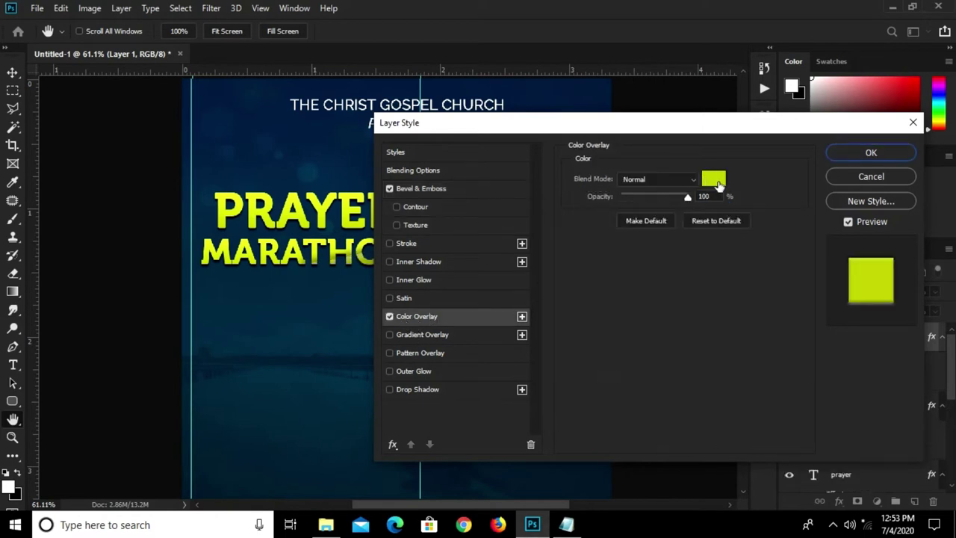
{"action": "left_click", "coordinate": [714, 180]}
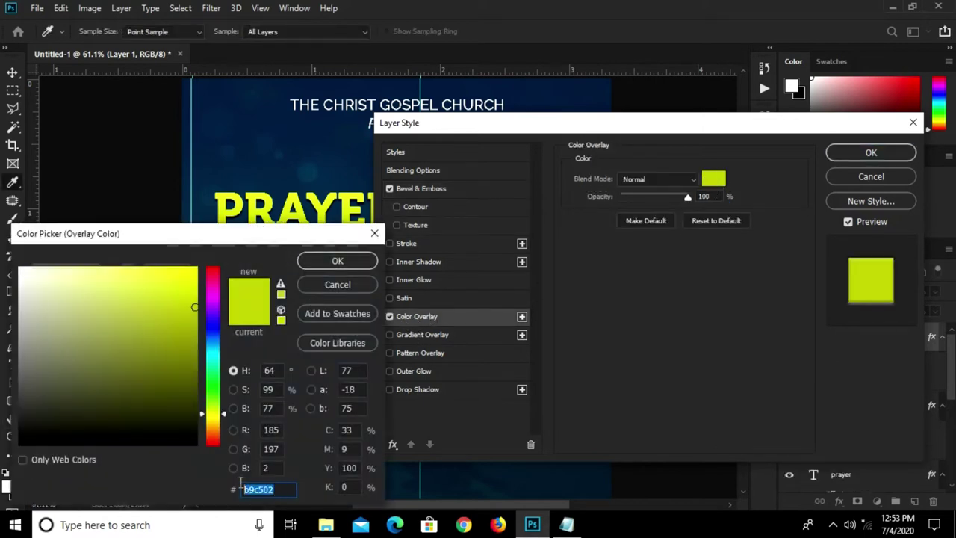
{"action": "left_click", "coordinate": [315, 265]}
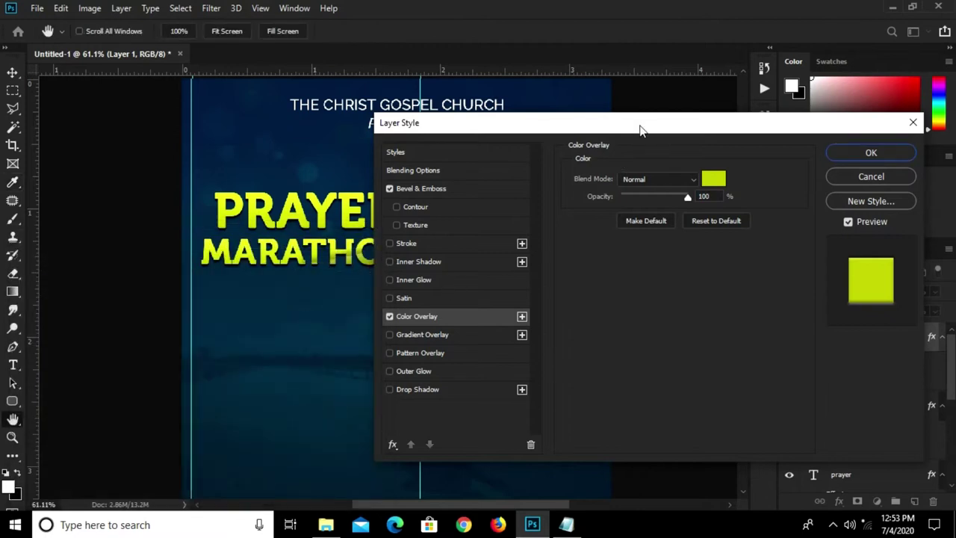
{"action": "left_click_drag", "start_coordinate": [640, 131], "coordinate": [641, 137]}
{"action": "left_click", "coordinate": [403, 398]}
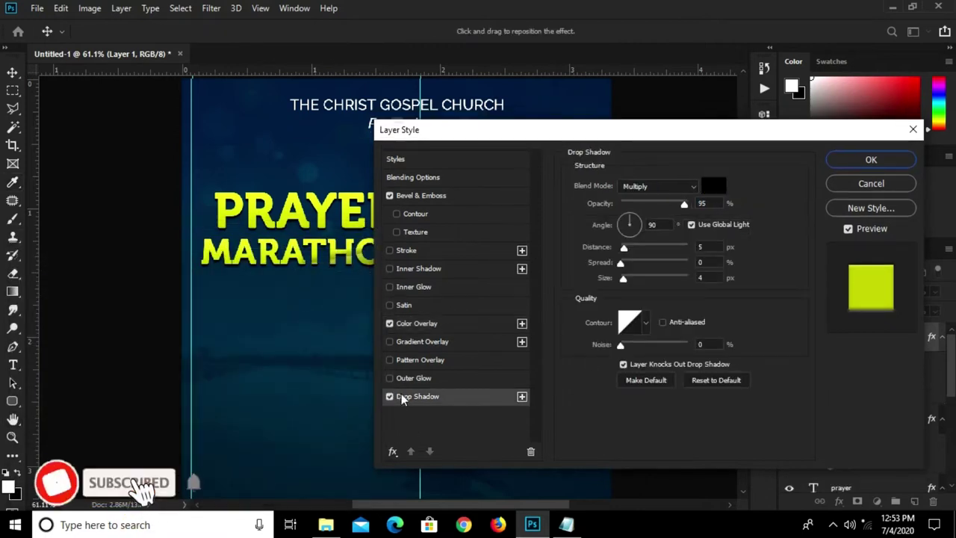
{"action": "left_click", "coordinate": [706, 247]}
{"action": "left_click", "coordinate": [699, 277]}
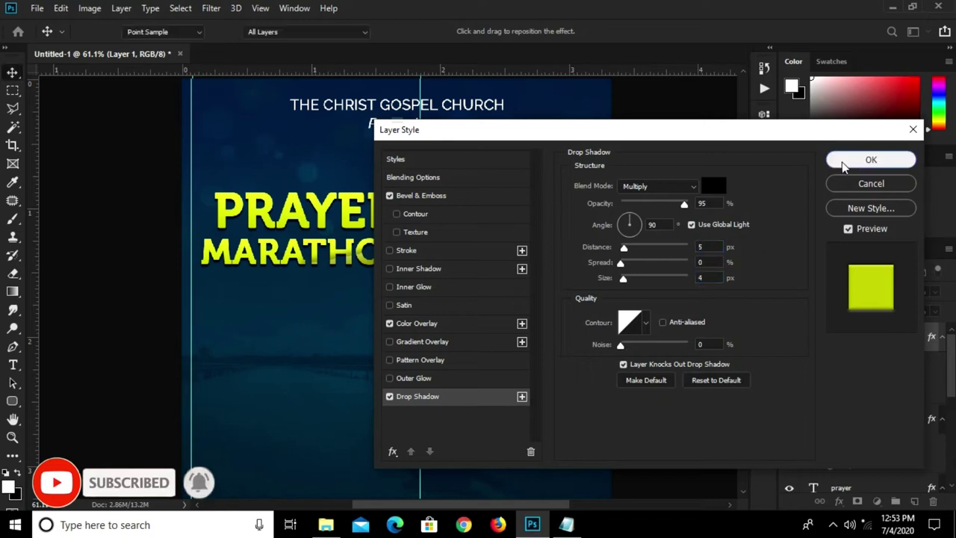
{"action": "left_click", "coordinate": [843, 166]}
{"action": "scroll", "coordinate": [497, 252], "scroll_direction": "down", "scroll_amount": 1}
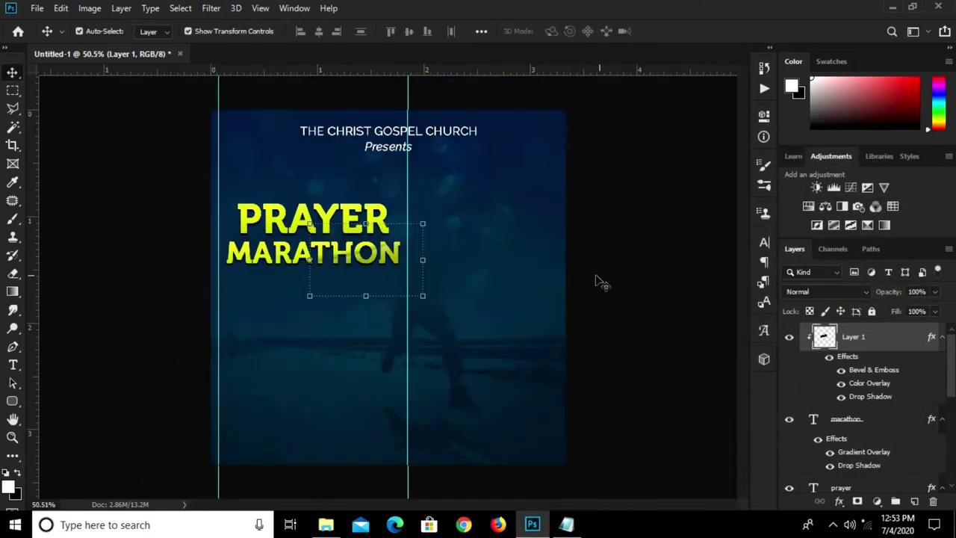
Draw a rectangular selection over the left-column title area.
{"action": "left_click", "coordinate": [187, 249]}
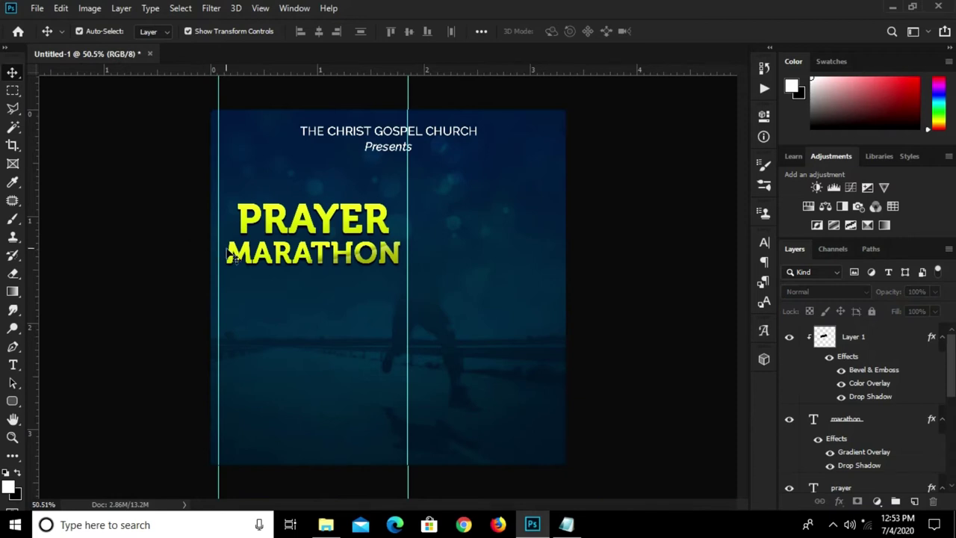
{"action": "left_click", "coordinate": [12, 90]}
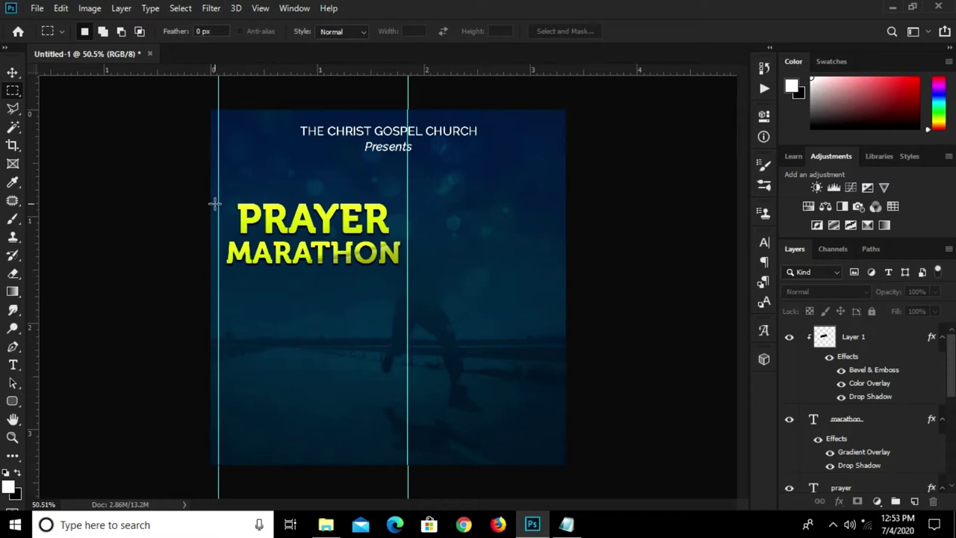
{"action": "left_click_drag", "start_coordinate": [218, 215], "coordinate": [407, 341]}
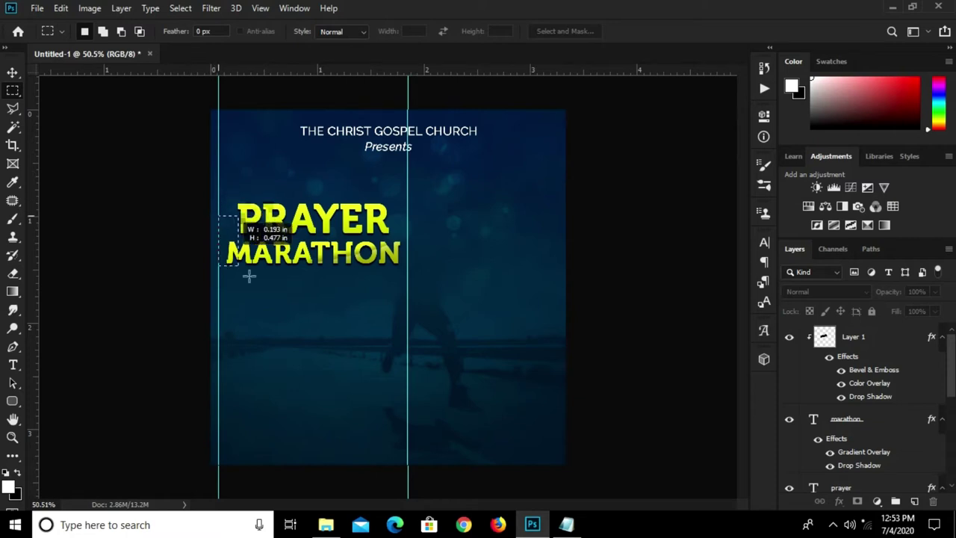
{"action": "left_click", "coordinate": [12, 73]}
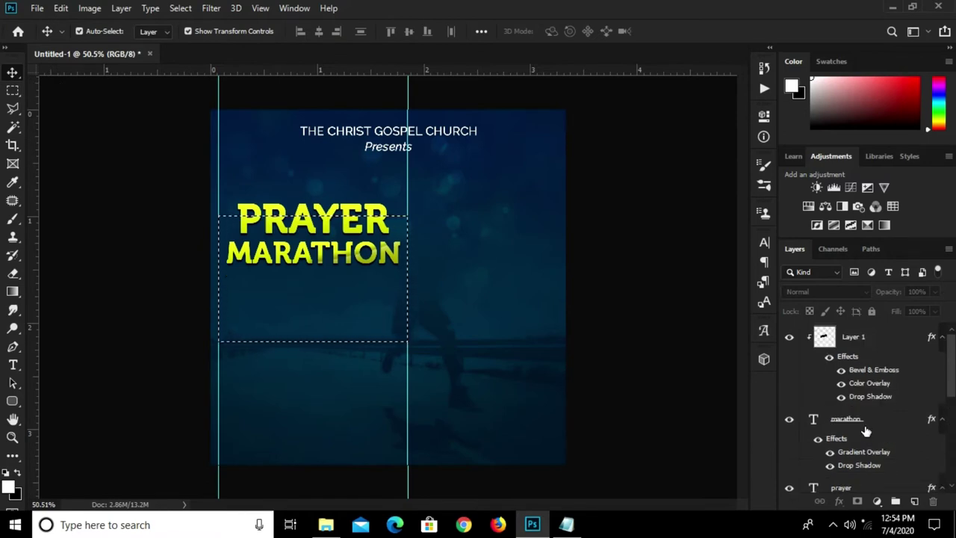
Horizontally centre the prayer and marathon layers within the selection, then deselect.
{"action": "scroll", "coordinate": [864, 425], "scroll_direction": "down", "scroll_amount": 5}
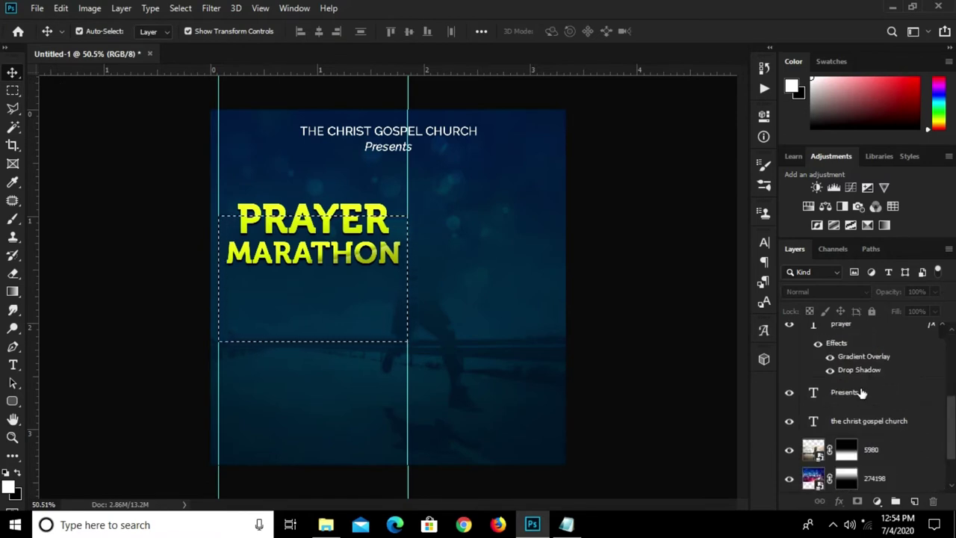
{"action": "left_click", "coordinate": [861, 392]}
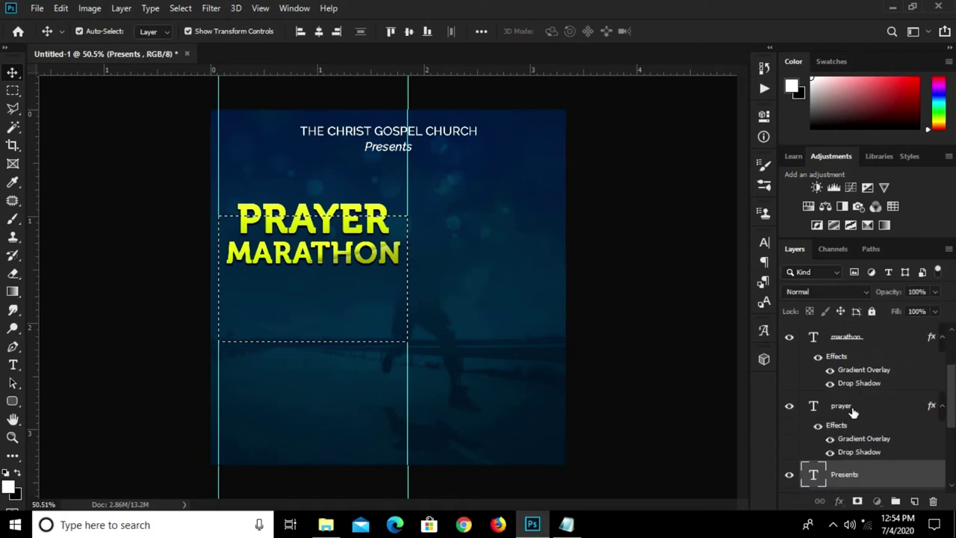
{"action": "left_click", "coordinate": [851, 411]}
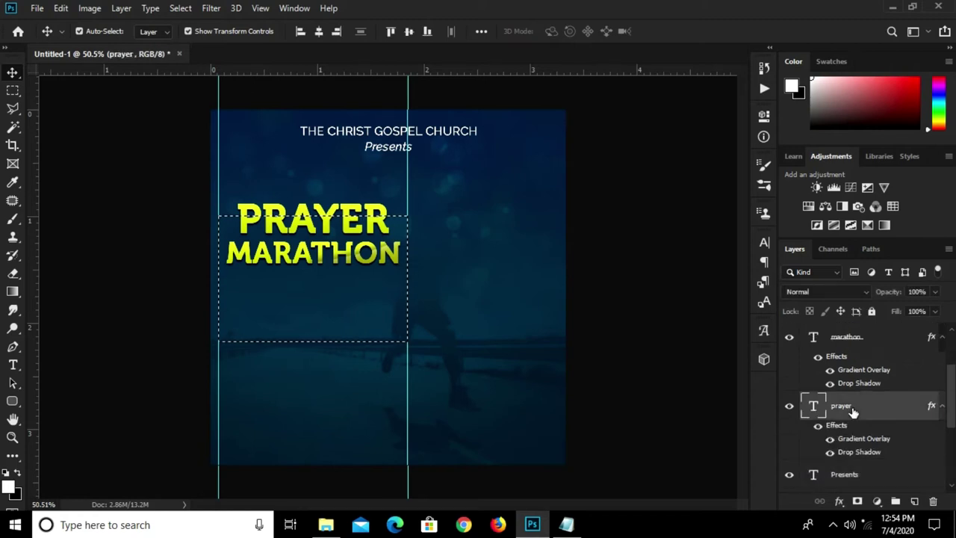
{"action": "left_click", "coordinate": [318, 31]}
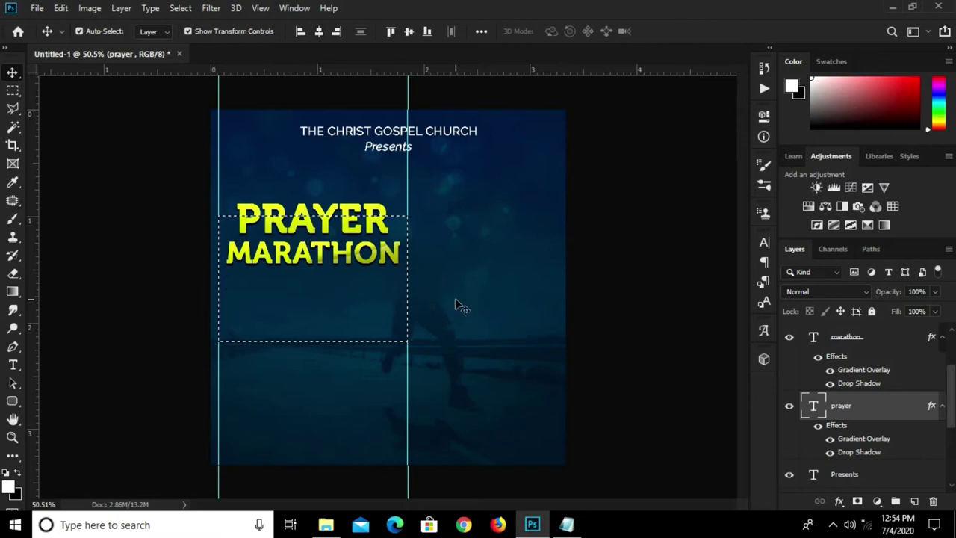
{"action": "scroll", "coordinate": [843, 418], "scroll_direction": "up", "scroll_amount": 2}
{"action": "left_click", "coordinate": [846, 428]}
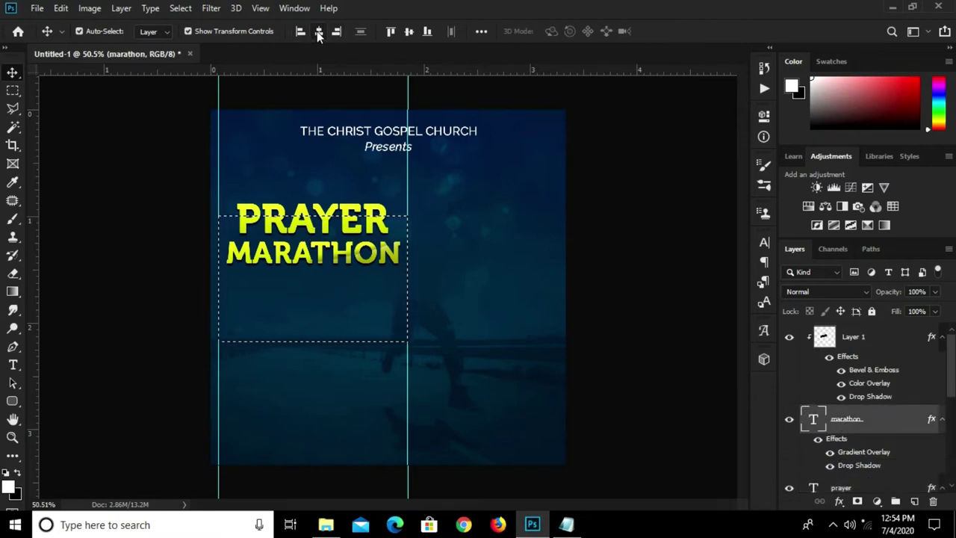
{"action": "key", "text": "ctrl+d"}
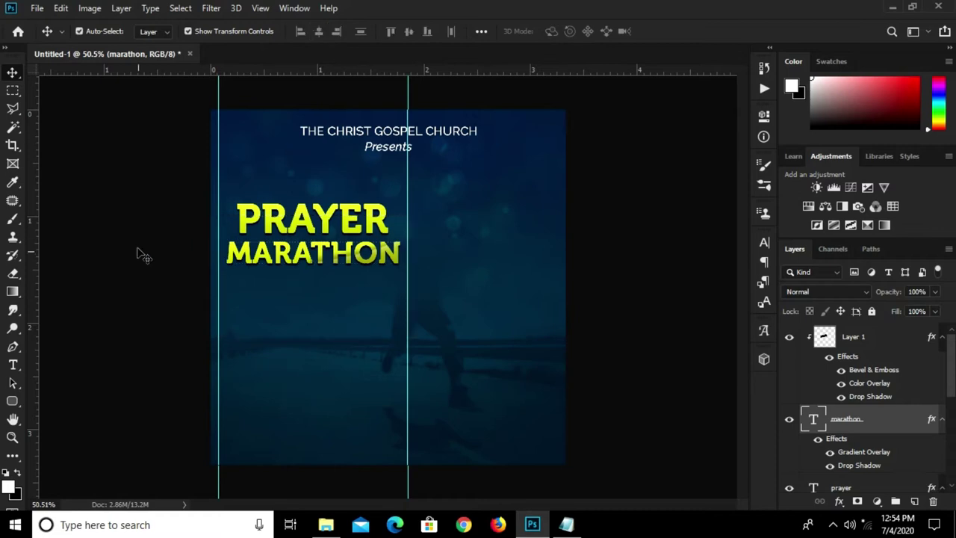
{"action": "left_click", "coordinate": [140, 254]}
Draw a white 443 × 50 px bar with 25 px corners under MARATHON, then bring up the notes.
{"action": "right_click", "coordinate": [9, 401]}
{"action": "left_click", "coordinate": [64, 399]}
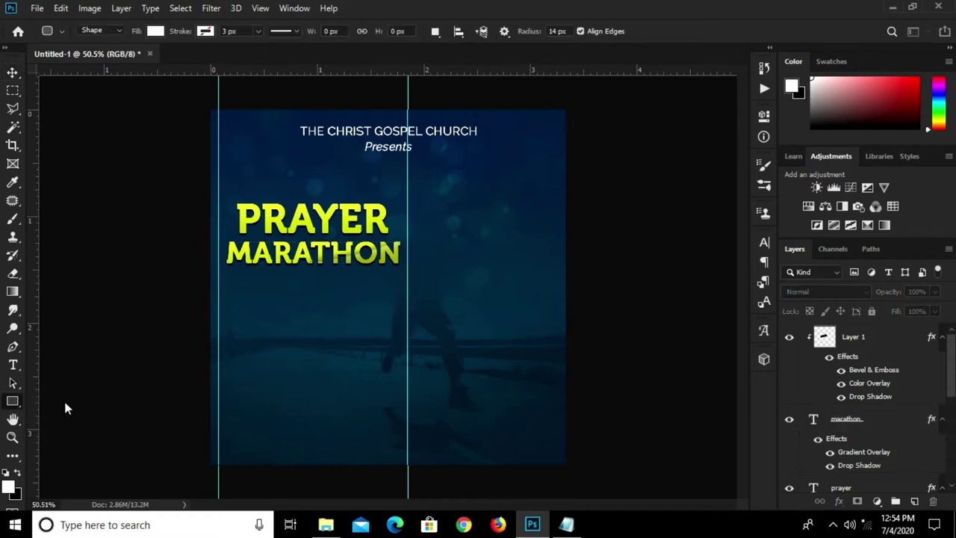
{"action": "left_click_drag", "start_coordinate": [234, 271], "coordinate": [390, 288]}
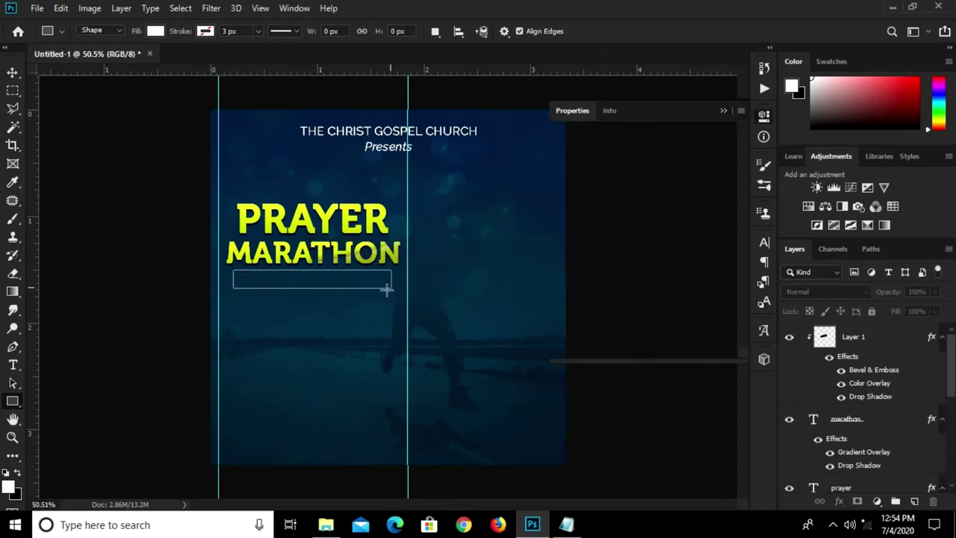
{"action": "mouse_move", "coordinate": [686, 254]}
{"action": "left_mouse_down"}
{"action": "mouse_move", "coordinate": [728, 256]}
{"action": "mouse_move", "coordinate": [710, 147]}
{"action": "left_mouse_up"}
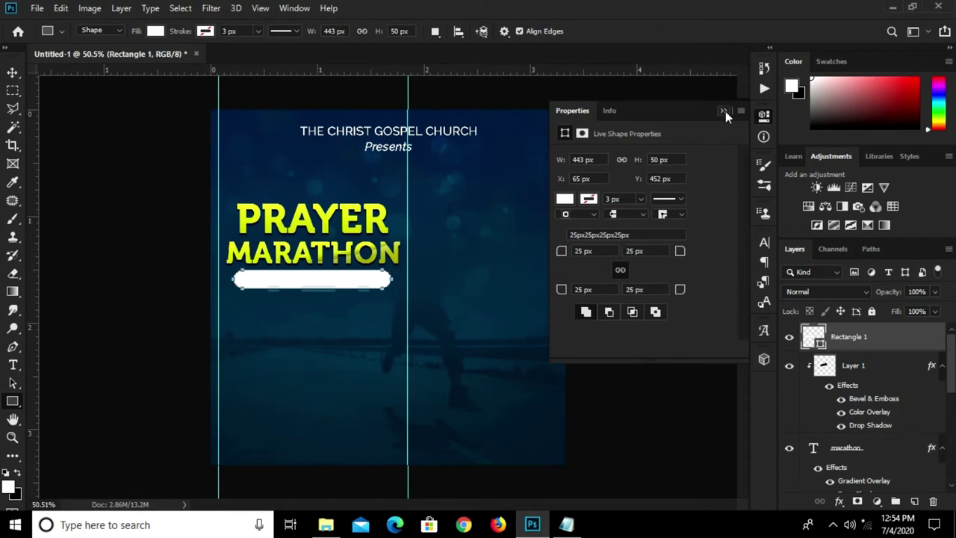
{"action": "left_click", "coordinate": [725, 111]}
{"action": "key", "text": "v"}
{"action": "left_click", "coordinate": [593, 321]}
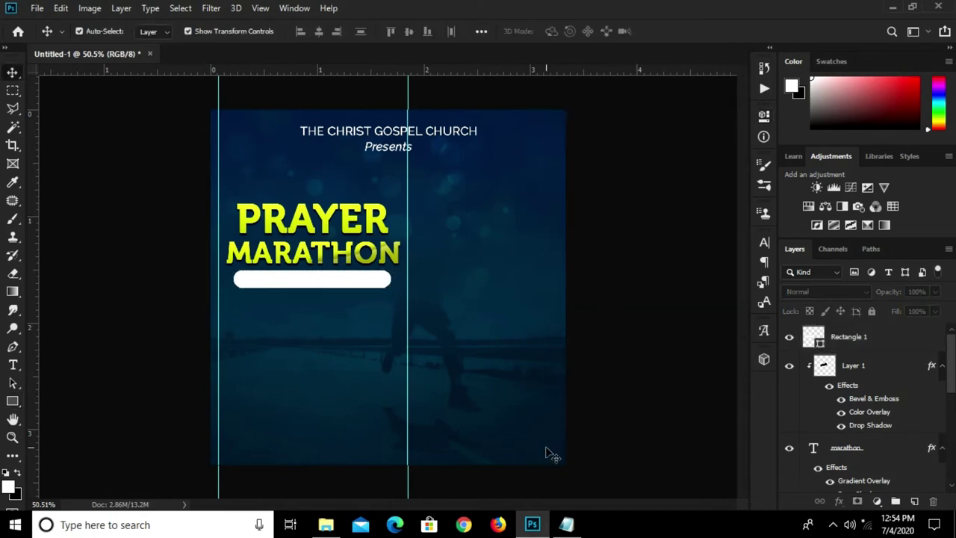
{"action": "mouse_move", "coordinate": [566, 524]}
{"action": "left_click", "coordinate": [558, 422]}
Copy the 'FASTING AND PRAYERS' line from the Notepad notes.
{"action": "left_click_drag", "start_coordinate": [418, 249], "coordinate": [311, 248]}
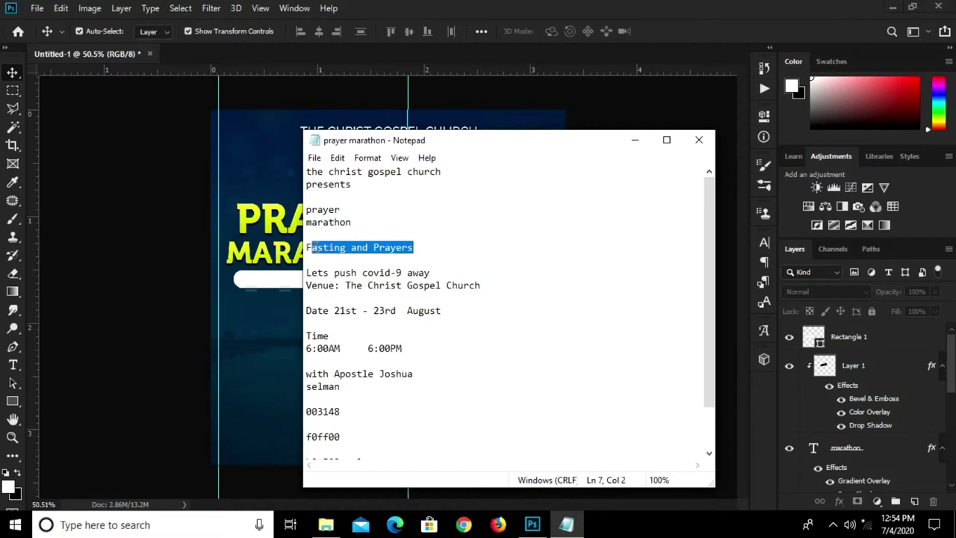
{"action": "right_click", "coordinate": [306, 247]}
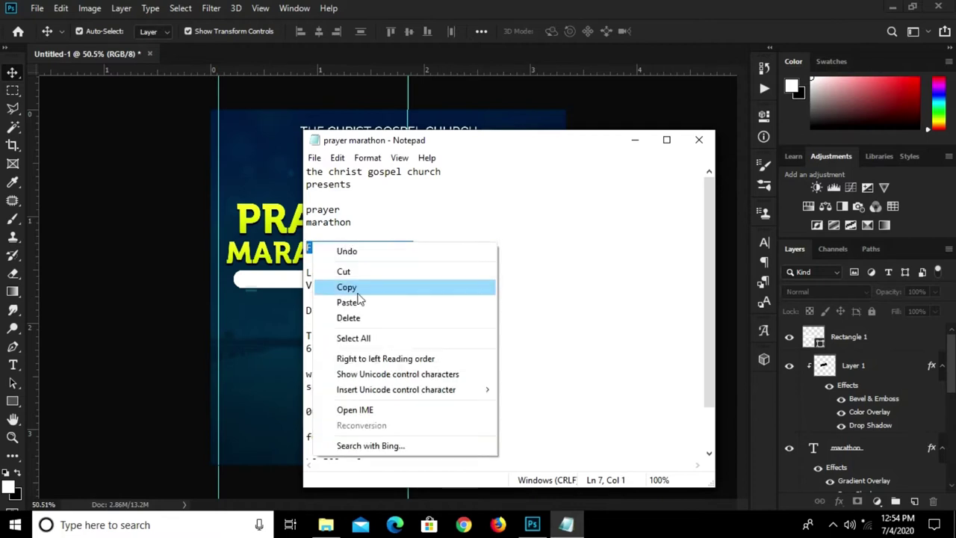
{"action": "left_click", "coordinate": [348, 289]}
{"action": "left_click", "coordinate": [249, 347]}
Slim the white bar to 68% of its height.
{"action": "left_click", "coordinate": [286, 282]}
{"action": "scroll", "coordinate": [291, 282], "scroll_direction": "up", "scroll_amount": 2}
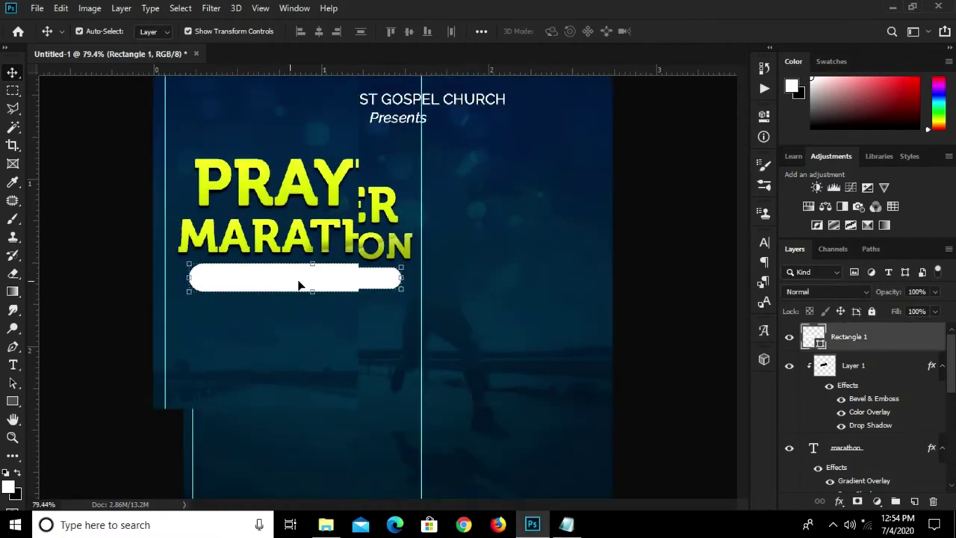
{"action": "left_click_drag", "start_coordinate": [310, 291], "coordinate": [311, 282]}
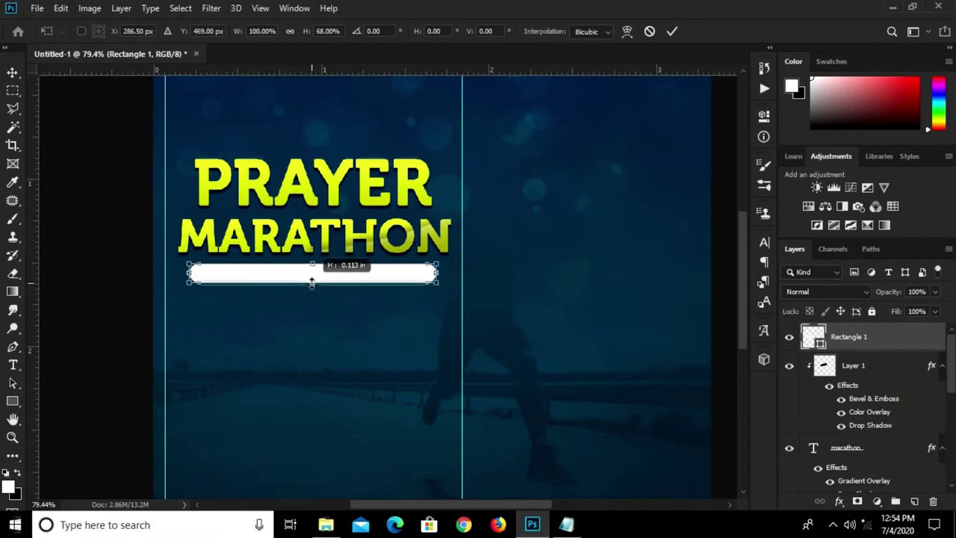
{"action": "key", "text": "Return"}
{"action": "key", "text": "ctrl+0"}
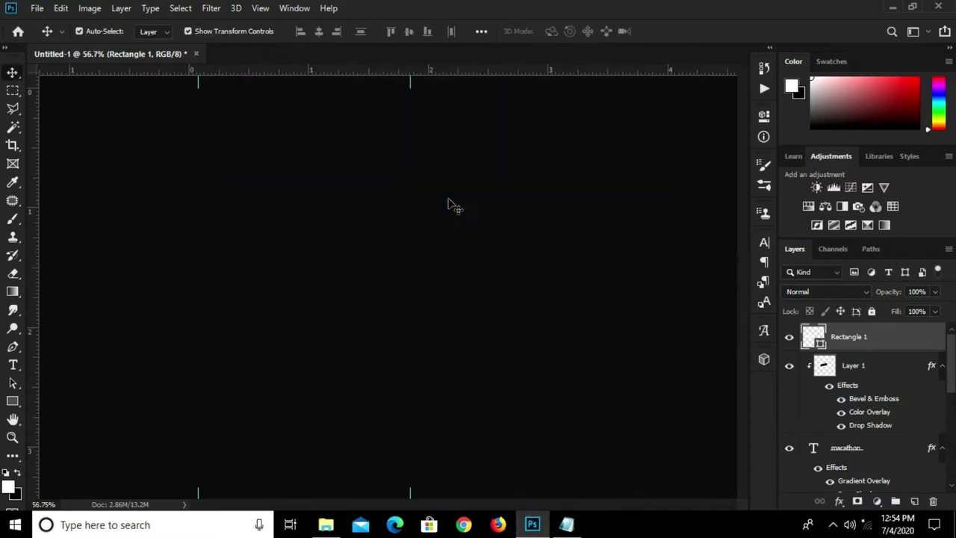
Duplicate the church name text as 'FASTING AND PRAYERS', stacked above Rectangle 1 and placed on the bar.
{"action": "left_click", "coordinate": [454, 119]}
{"action": "left_click_drag", "start_coordinate": [453, 119], "coordinate": [360, 304]}
{"action": "key", "text": "t"}
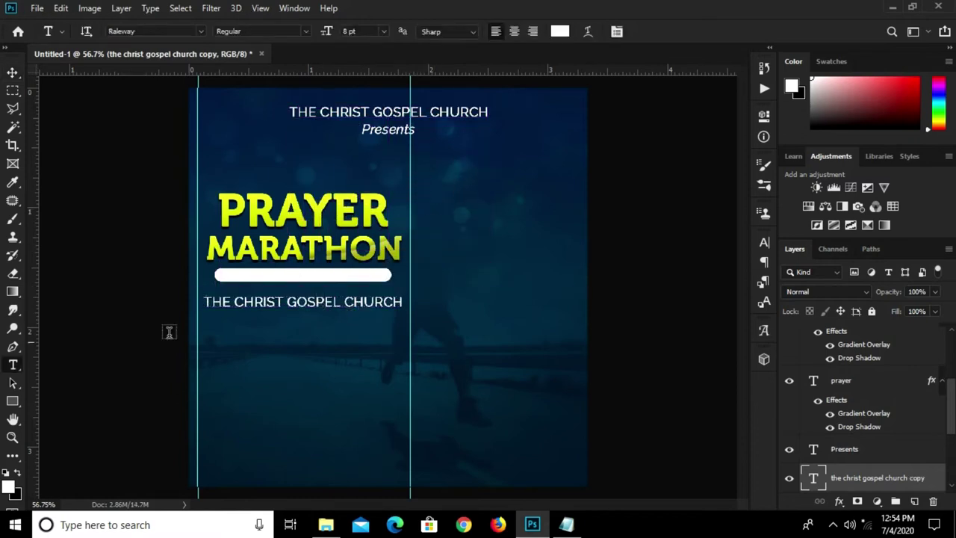
{"action": "left_click", "coordinate": [290, 305]}
{"action": "key", "text": "ctrl+a"}
{"action": "type", "text": "FASTING AND PRAYERS"}
{"action": "left_click", "coordinate": [668, 31]}
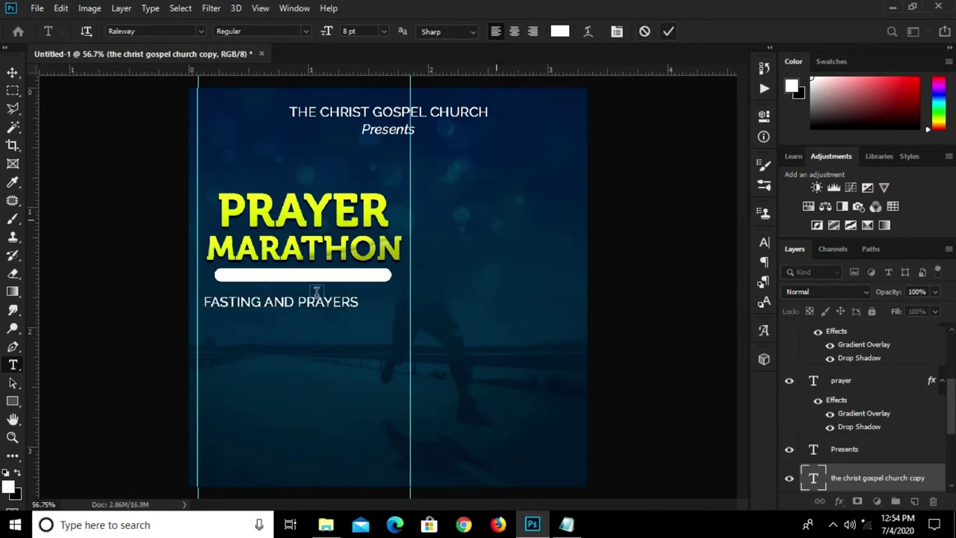
{"action": "left_click", "coordinate": [12, 71]}
{"action": "left_click_drag", "start_coordinate": [898, 486], "coordinate": [887, 331]}
{"action": "left_click_drag", "start_coordinate": [289, 306], "coordinate": [313, 276]}
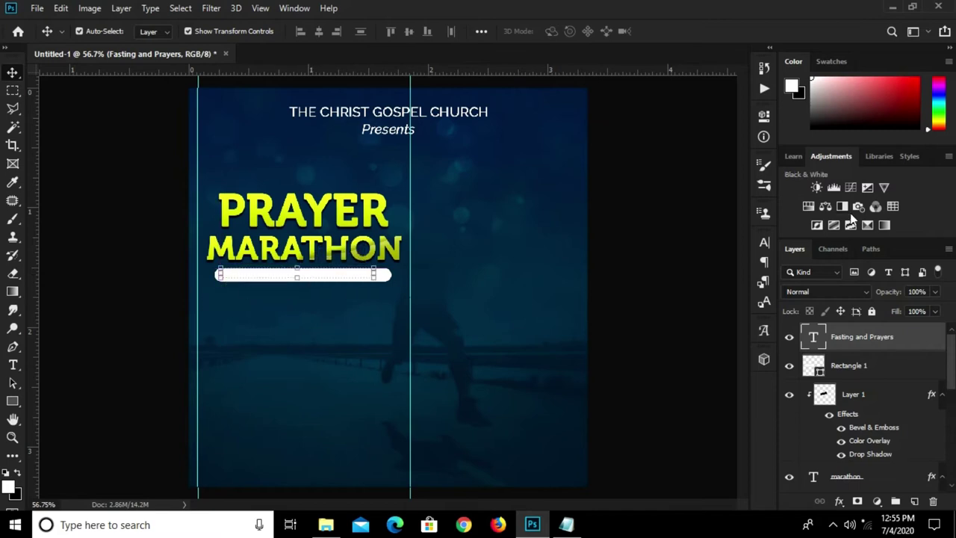
Colour the FASTING AND PRAYERS text navy #002131, sampled from the poster background.
{"action": "left_click", "coordinate": [764, 242]}
{"action": "left_click", "coordinate": [715, 323]}
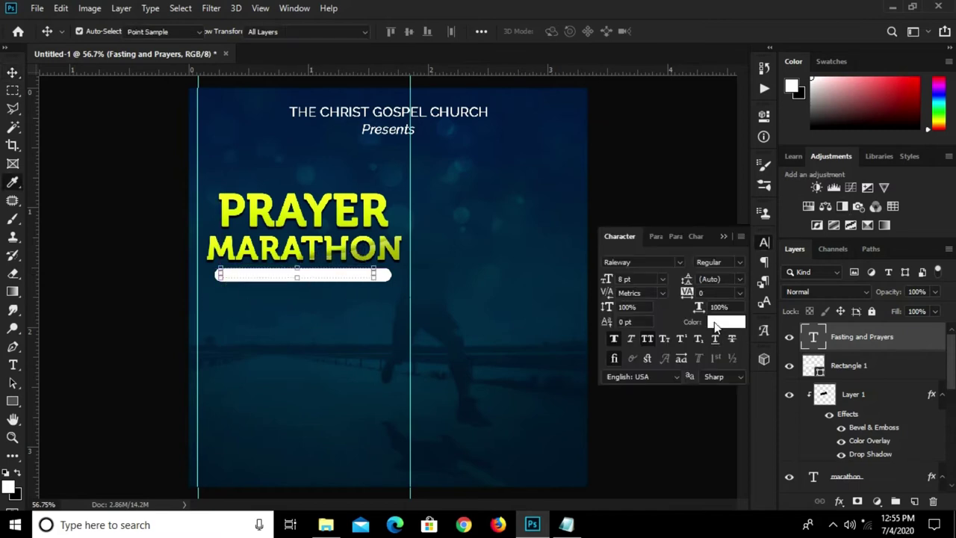
{"action": "left_click", "coordinate": [588, 463]}
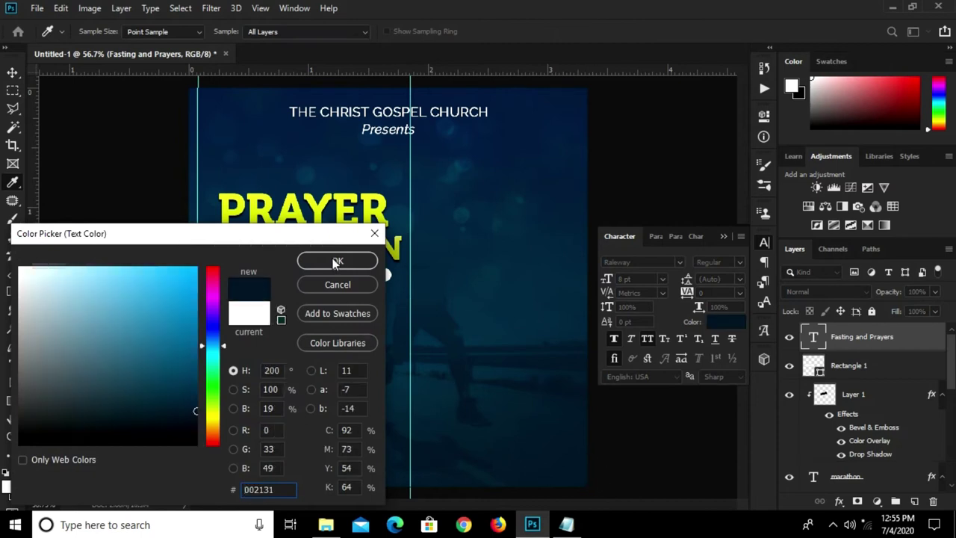
{"action": "left_click", "coordinate": [337, 260]}
{"action": "left_click", "coordinate": [722, 236]}
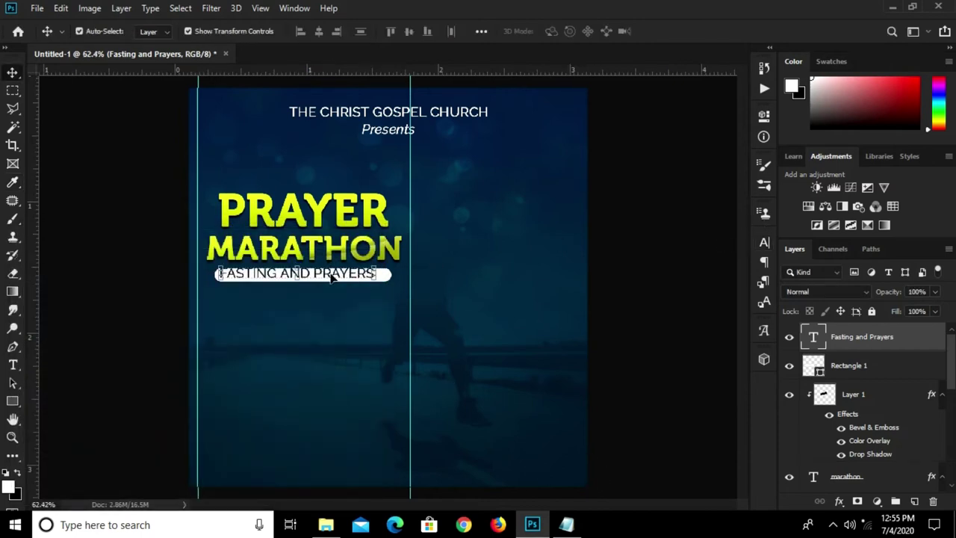
{"action": "scroll", "coordinate": [339, 277], "scroll_direction": "up", "scroll_amount": 2}
Make the FASTING AND PRAYERS text Bold and slightly larger.
{"action": "left_click", "coordinate": [763, 242]}
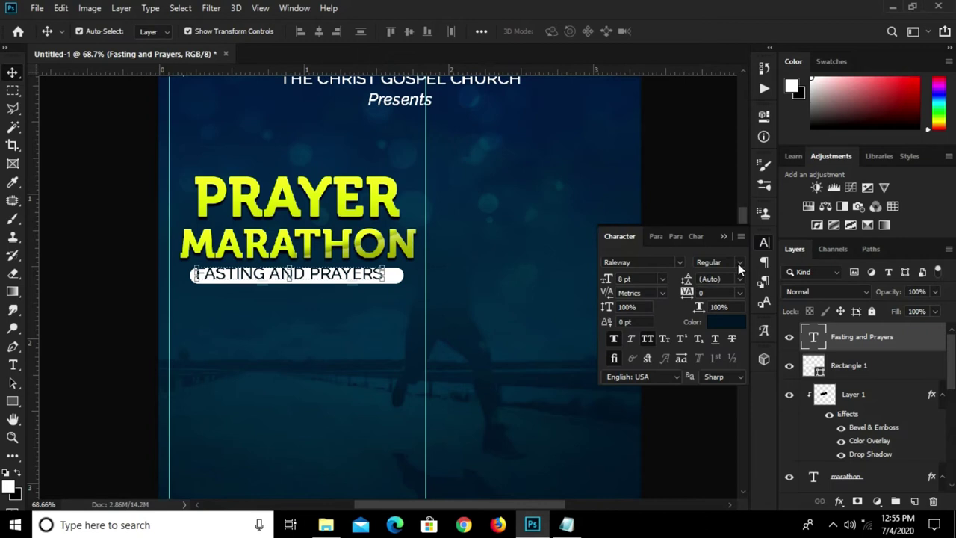
{"action": "left_click", "coordinate": [738, 262]}
{"action": "left_click", "coordinate": [720, 411]}
{"action": "left_click", "coordinate": [724, 236]}
{"action": "scroll", "coordinate": [346, 293], "scroll_direction": "up", "scroll_amount": 2}
{"action": "key", "text": "ctrl+shift+period"}
{"action": "key", "text": "ctrl+shift+period"}
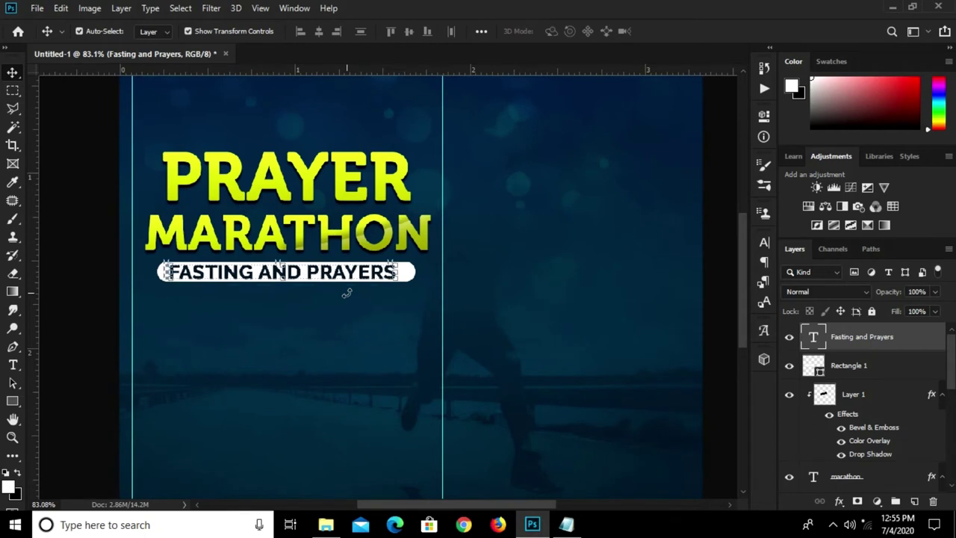
{"action": "left_click", "coordinate": [181, 9]}
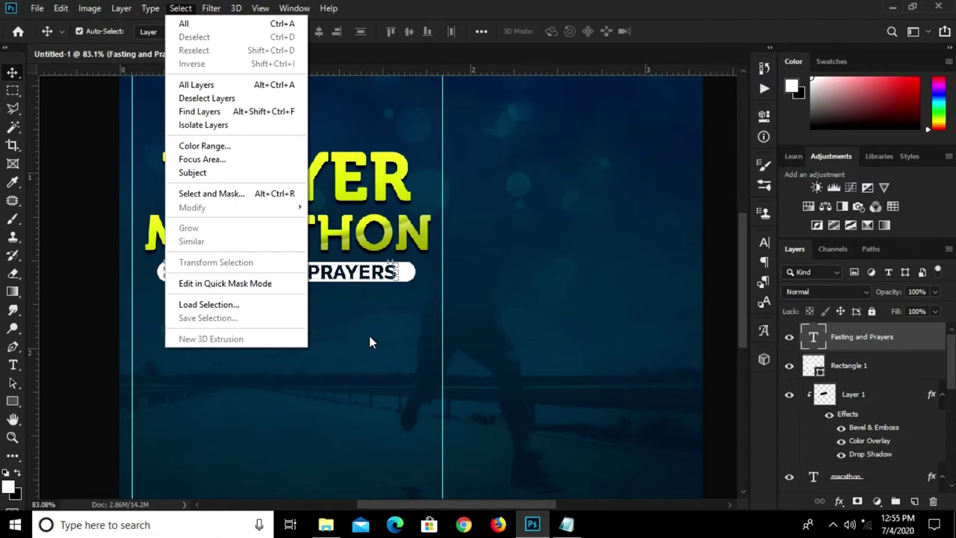
Draw a rectangular selection around the PRAYER MARATHON title block between the guides.
{"action": "left_click", "coordinate": [368, 342]}
{"action": "right_click", "coordinate": [13, 91]}
{"action": "left_click", "coordinate": [93, 93]}
{"action": "left_click_drag", "start_coordinate": [132, 77], "coordinate": [436, 316]}
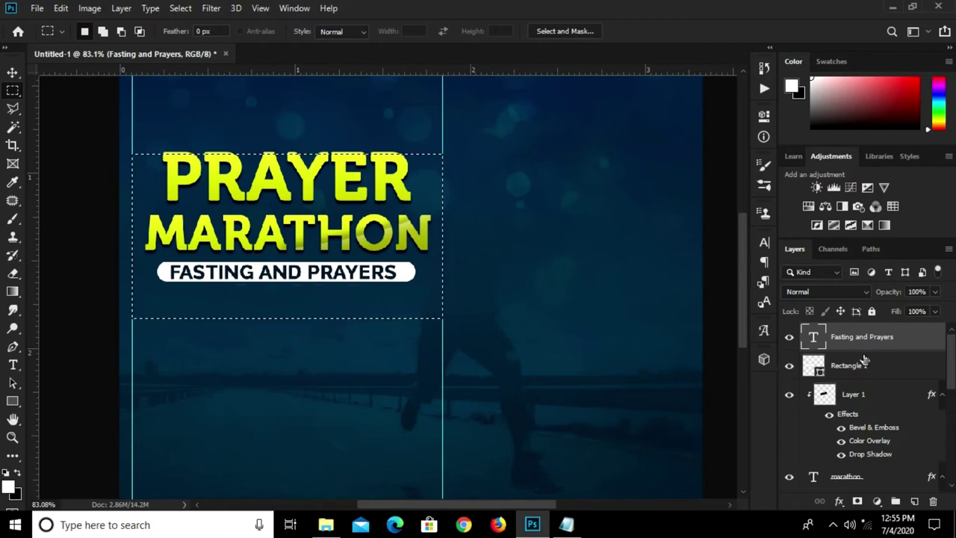
Align the FASTING AND PRAYERS text and white pill to horizontal centre within the selection, then deselect.
{"action": "left_click", "coordinate": [13, 72]}
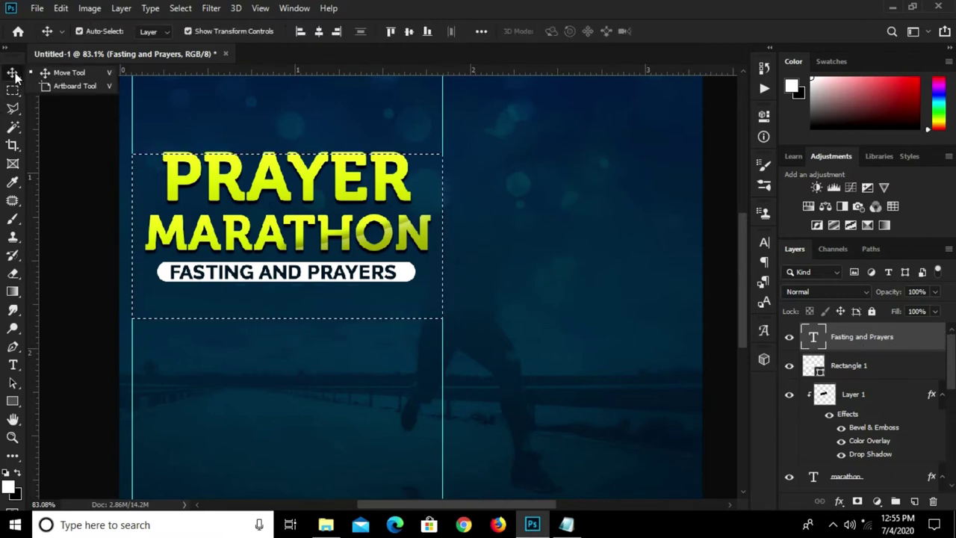
{"action": "left_click", "coordinate": [315, 35]}
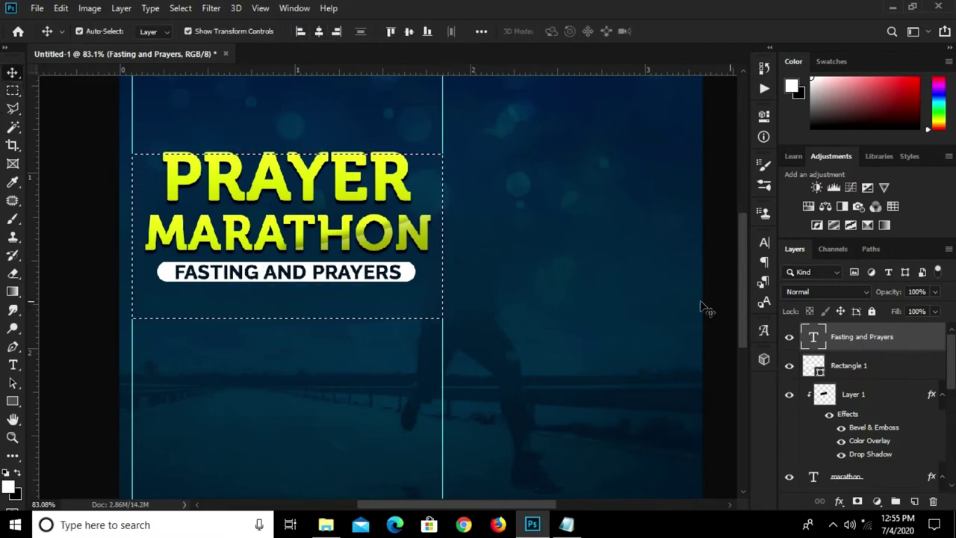
{"action": "left_click", "coordinate": [853, 365]}
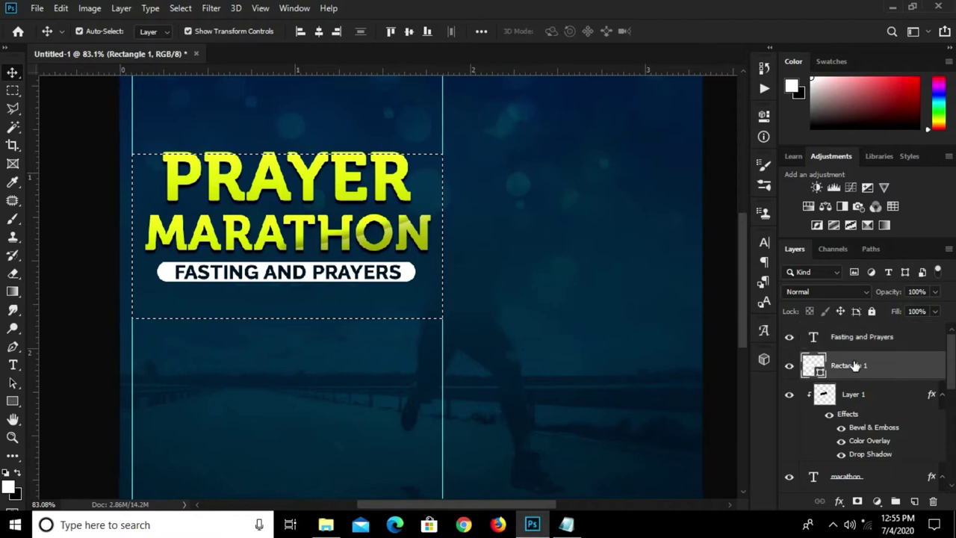
{"action": "left_click", "coordinate": [319, 34]}
{"action": "key", "text": "ctrl+d"}
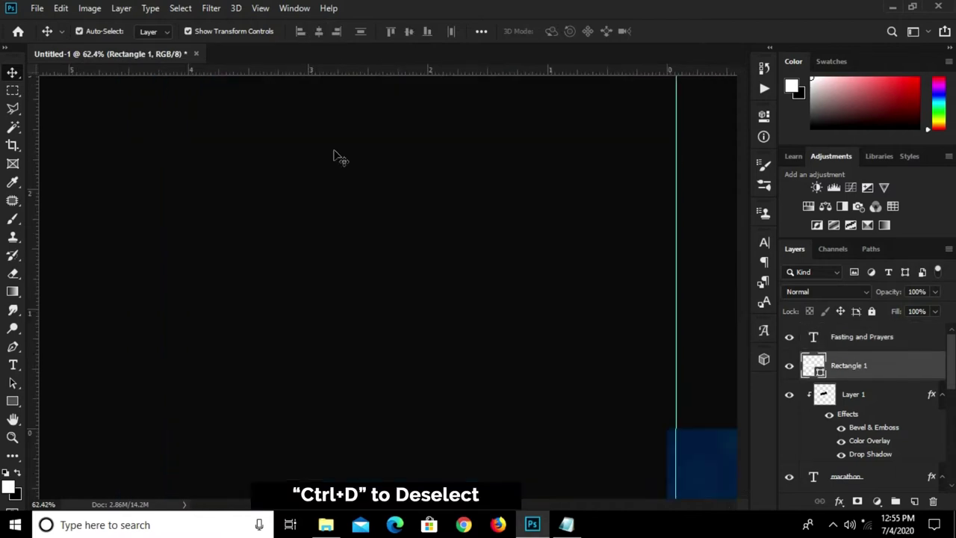
{"action": "scroll", "coordinate": [334, 153], "scroll_direction": "down", "scroll_amount": 3}
{"action": "left_click", "coordinate": [136, 267]}
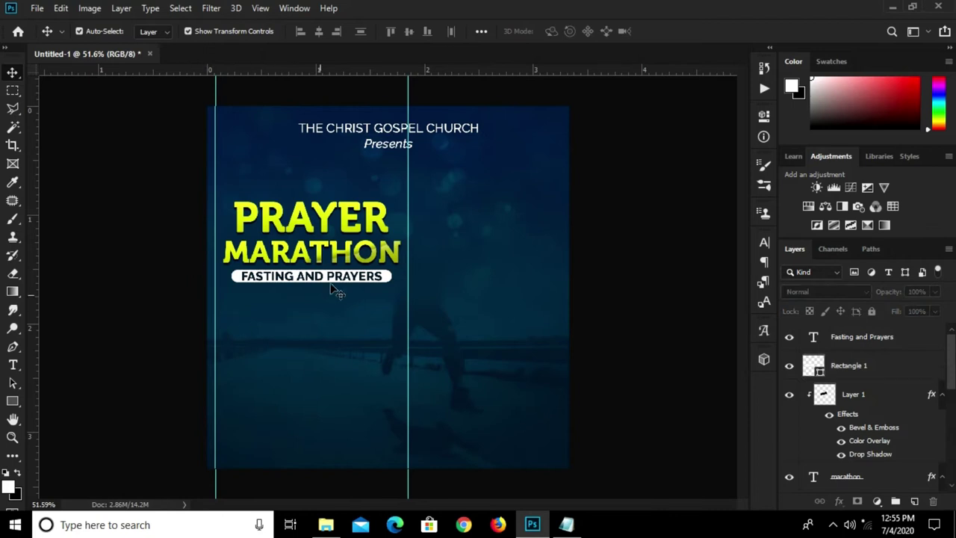
{"action": "left_click", "coordinate": [12, 402]}
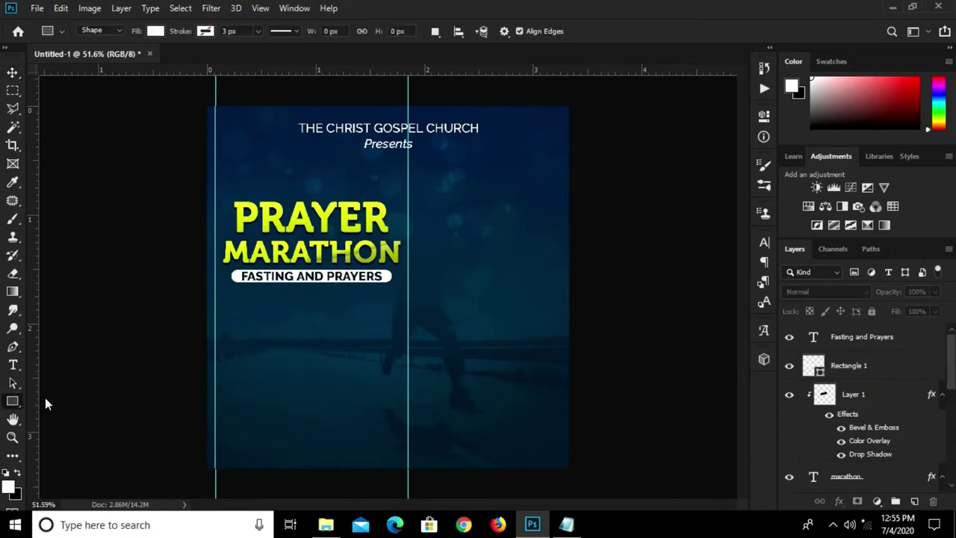
Draw a top-right tab rectangle with a 79 px bottom-left corner radius, widened leftward.
{"action": "left_click_drag", "start_coordinate": [508, 97], "coordinate": [562, 195]}
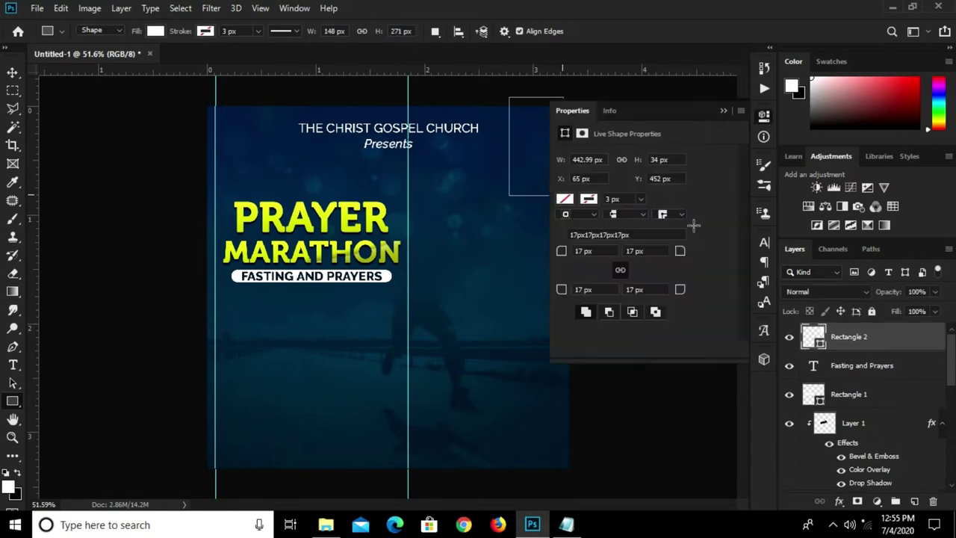
{"action": "left_click_drag", "start_coordinate": [557, 296], "coordinate": [616, 297]}
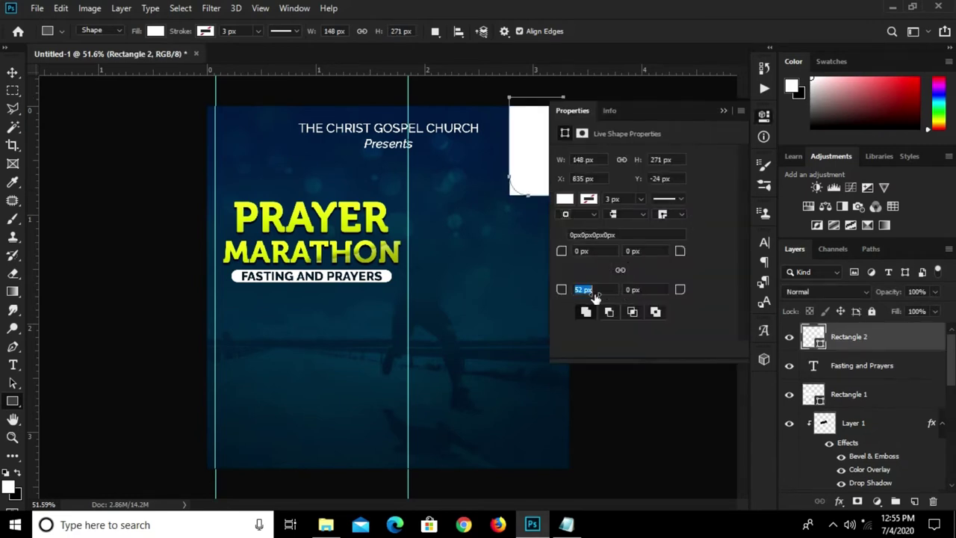
{"action": "left_click", "coordinate": [723, 111]}
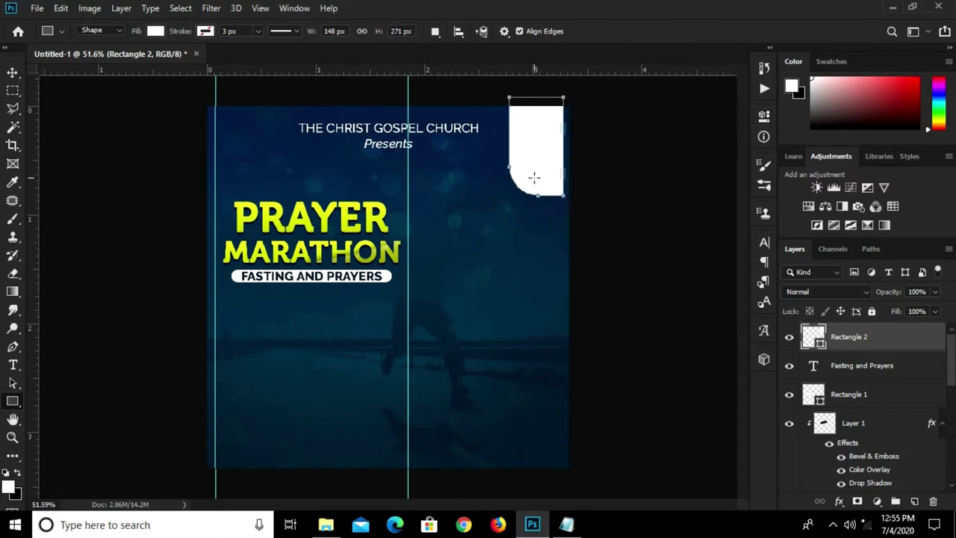
{"action": "key", "text": "v"}
{"action": "key", "text": "ctrl+t"}
{"action": "left_click_drag", "start_coordinate": [509, 146], "coordinate": [517, 147]}
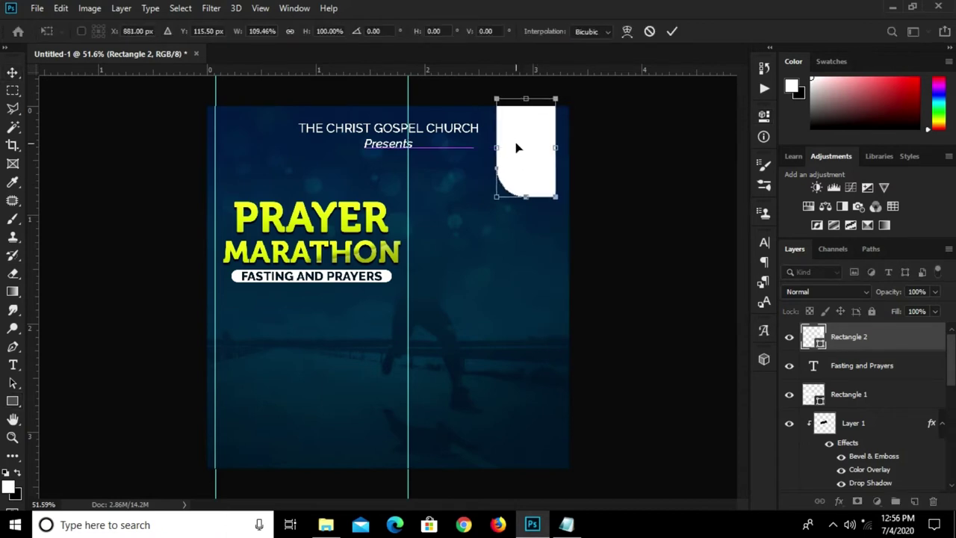
{"action": "key", "text": "Return"}
Fill the tab rectangle with yellow.
{"action": "left_click", "coordinate": [763, 117]}
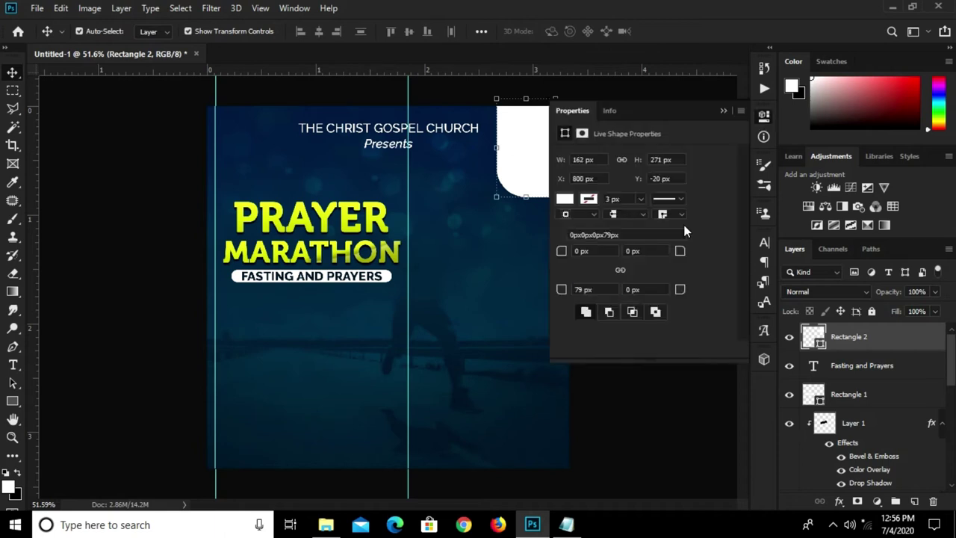
{"action": "left_click", "coordinate": [564, 199]}
{"action": "left_click", "coordinate": [565, 272]}
{"action": "left_click", "coordinate": [723, 110]}
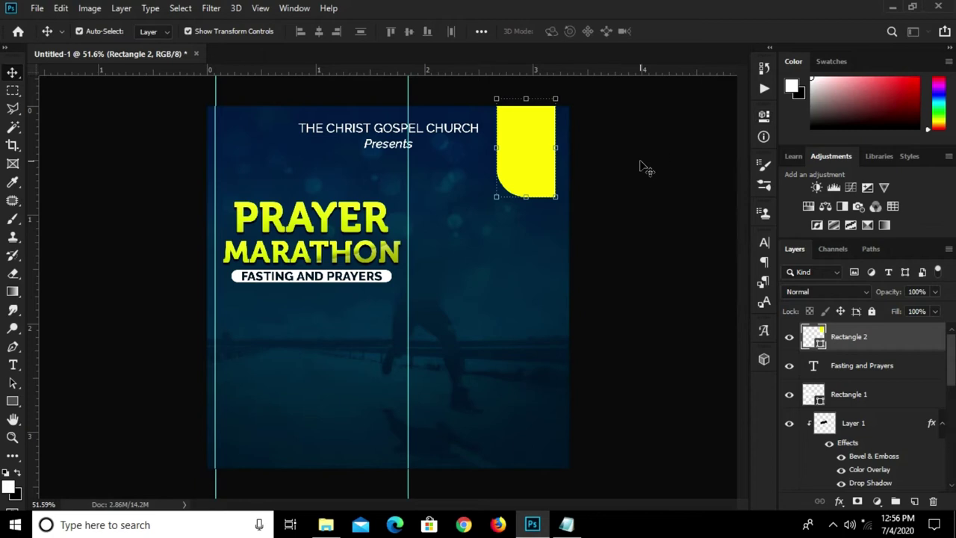
{"action": "left_click", "coordinate": [586, 222]}
Copy the 'Lets push covid-9 away' line from the Notepad notes.
{"action": "left_click", "coordinate": [566, 525]}
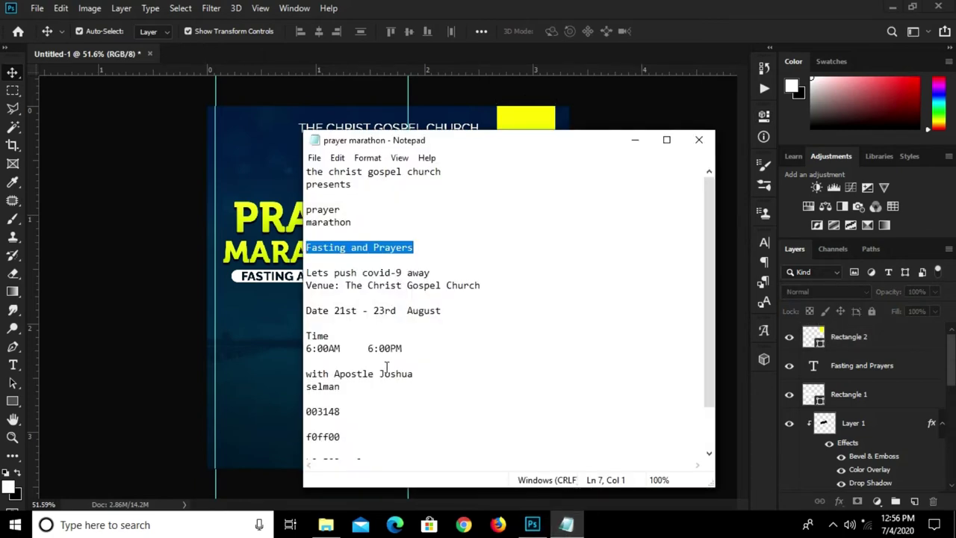
{"action": "mouse_move", "coordinate": [446, 262]}
{"action": "left_mouse_down"}
{"action": "mouse_move", "coordinate": [358, 288]}
{"action": "mouse_move", "coordinate": [427, 275]}
{"action": "left_mouse_up"}
{"action": "right_click", "coordinate": [403, 273]}
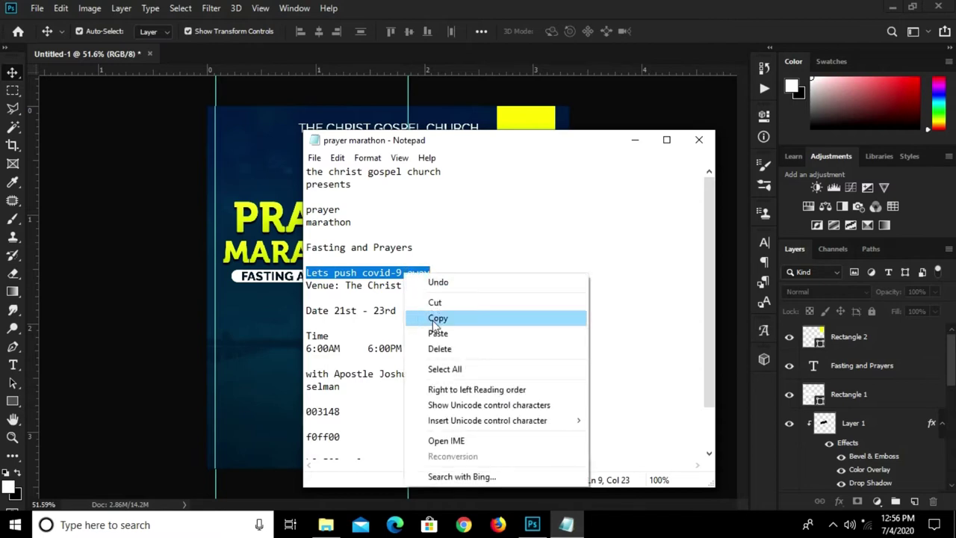
{"action": "left_click", "coordinate": [437, 318]}
{"action": "left_click", "coordinate": [635, 142]}
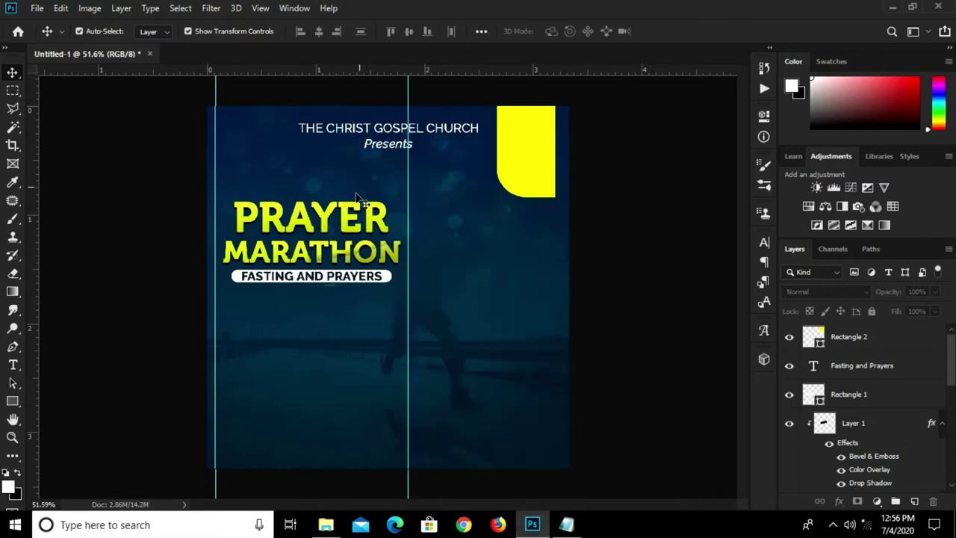
Duplicate the FASTING AND PRAYERS text toward the yellow tab, layered above the tab.
{"action": "scroll", "coordinate": [328, 261], "scroll_direction": "up", "scroll_amount": 1}
{"action": "left_click", "coordinate": [315, 277]}
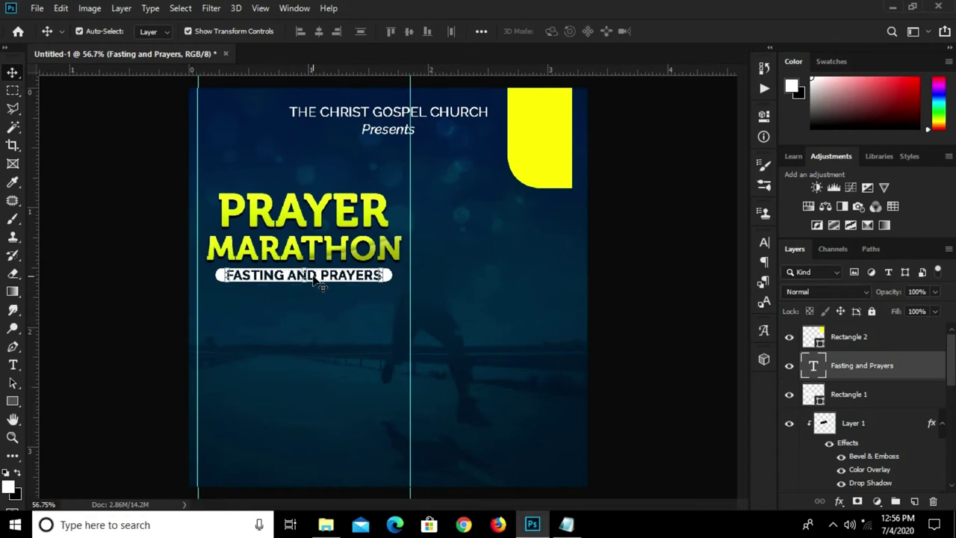
{"action": "left_click_drag", "start_coordinate": [314, 274], "coordinate": [652, 195]}
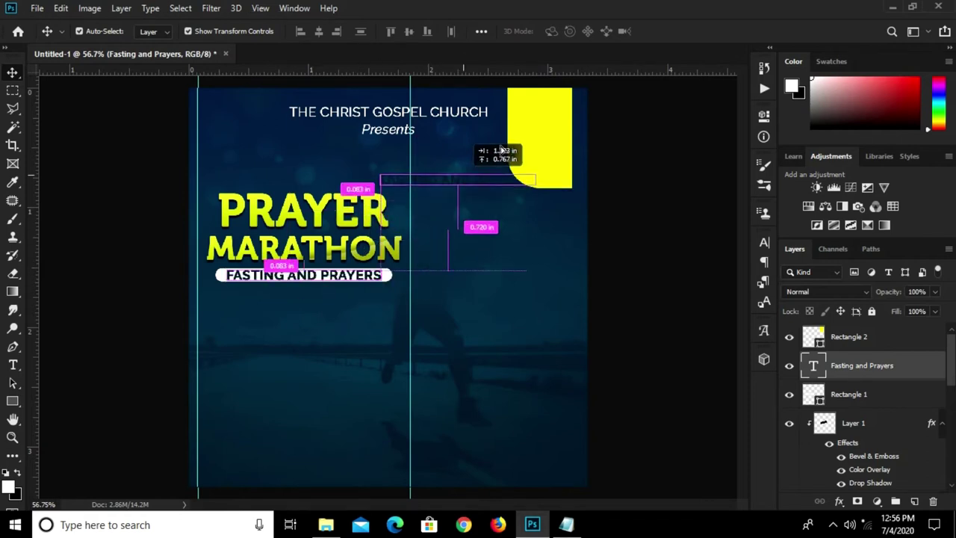
{"action": "left_click_drag", "start_coordinate": [870, 365], "coordinate": [864, 330]}
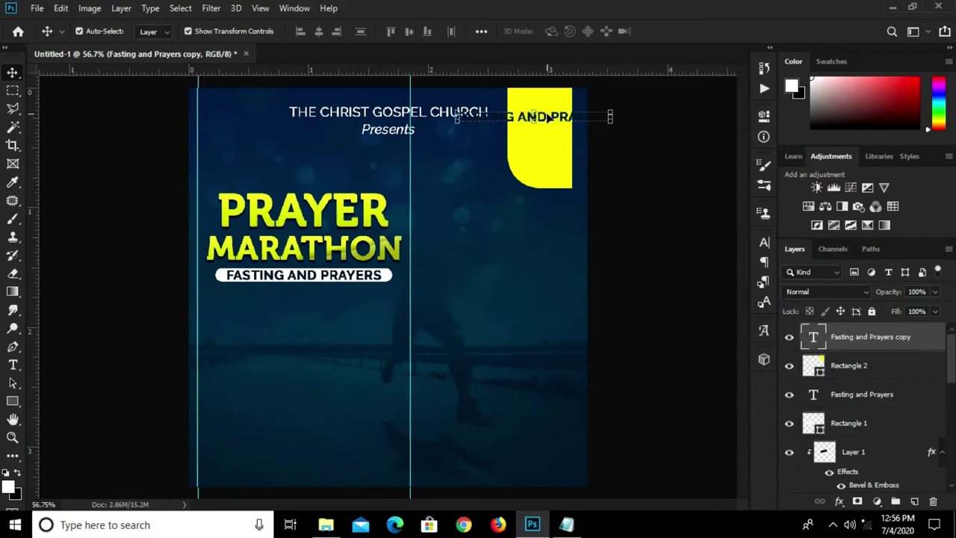
{"action": "scroll", "coordinate": [547, 117], "scroll_direction": "up", "scroll_amount": 2}
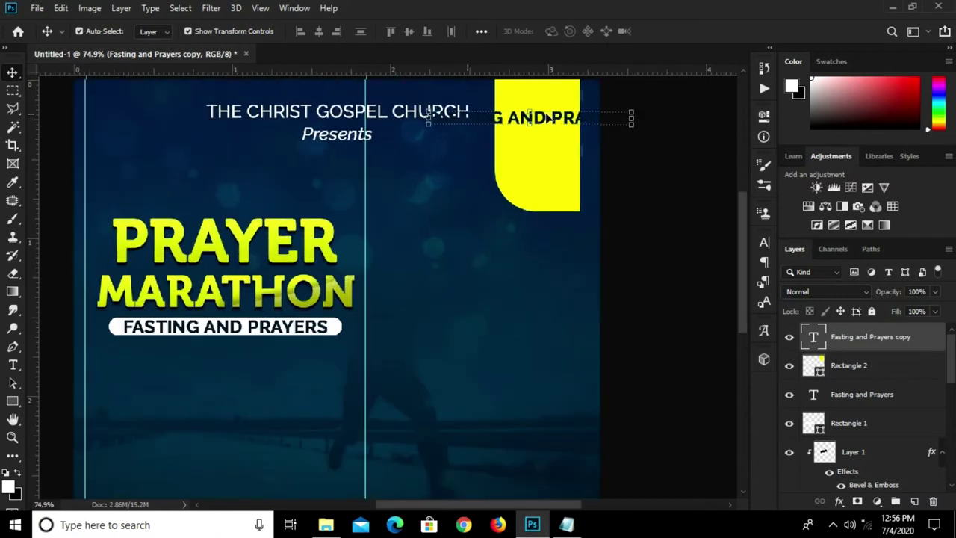
Replace the copied text with the corner-tab wording and switch off All Caps.
{"action": "left_click", "coordinate": [13, 364]}
{"action": "left_click", "coordinate": [494, 118]}
{"action": "key", "text": "ctrl+a"}
{"action": "type", "text": "TO CRUSH COVID"}
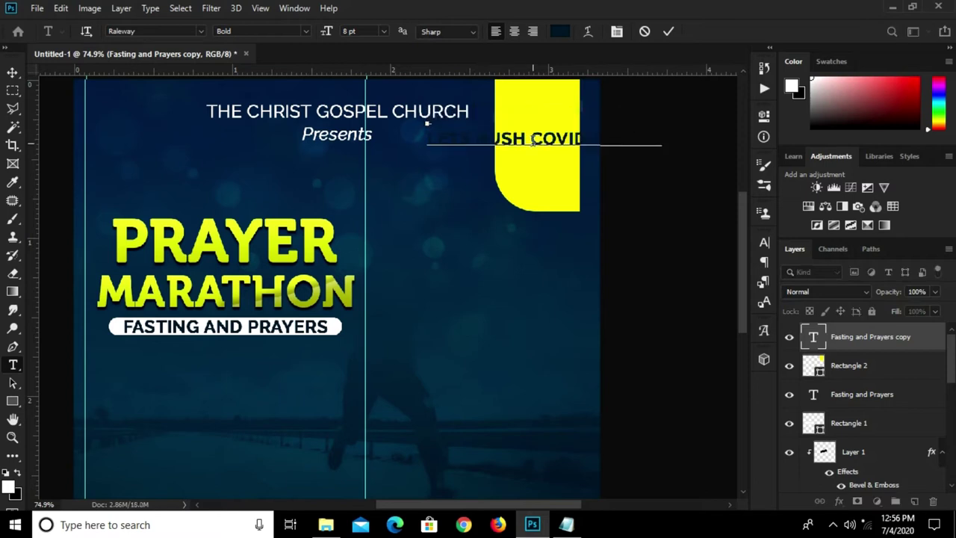
{"action": "key", "text": "BackSpace"}
{"action": "key", "text": "BackSpace"}
{"action": "key", "text": "BackSpace"}
{"action": "key", "text": "ctrl+Return"}
{"action": "left_click", "coordinate": [763, 242]}
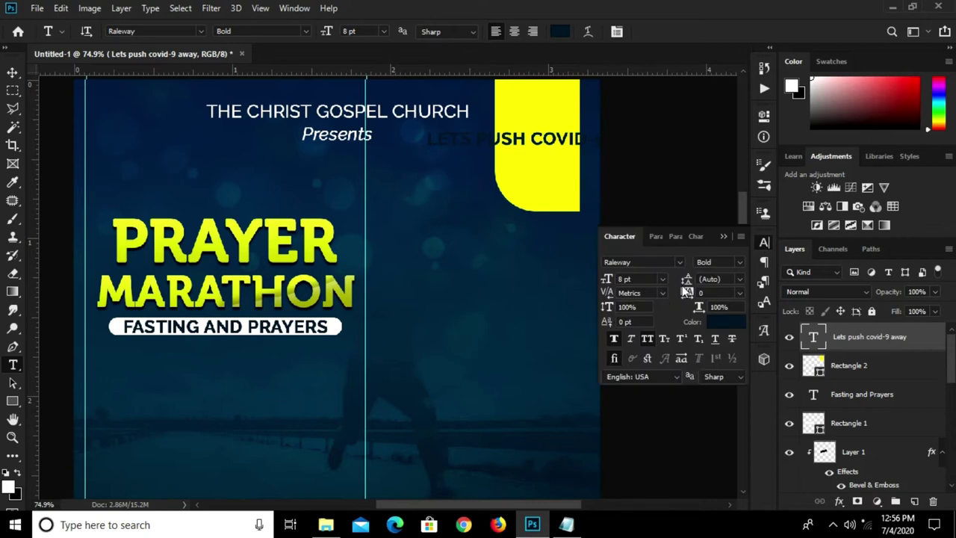
{"action": "left_click", "coordinate": [647, 338]}
Break the tab text into 'Lets push / covid-9 / away' and move it inside the yellow tab.
{"action": "key", "text": "v"}
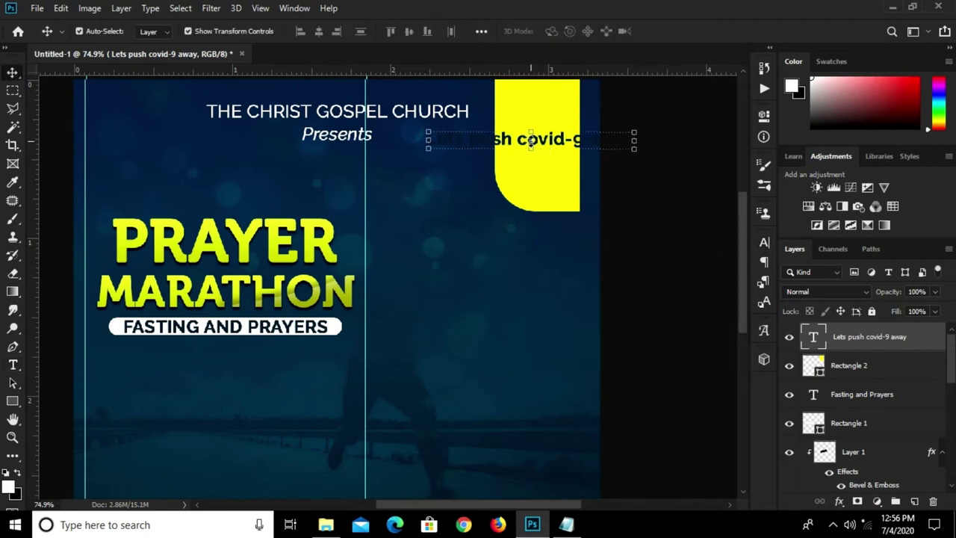
{"action": "left_click_drag", "start_coordinate": [536, 146], "coordinate": [603, 121]}
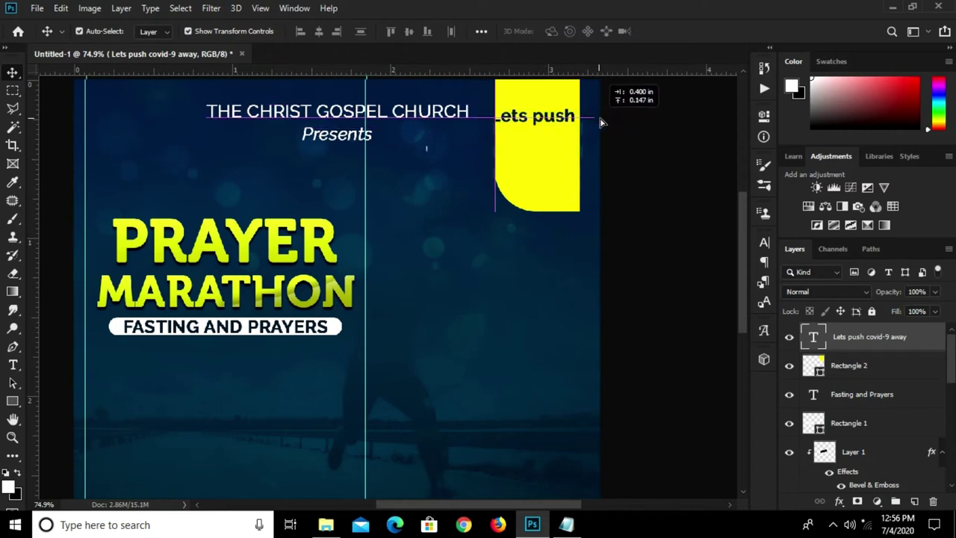
{"action": "key", "text": "t"}
{"action": "left_click", "coordinate": [573, 113]}
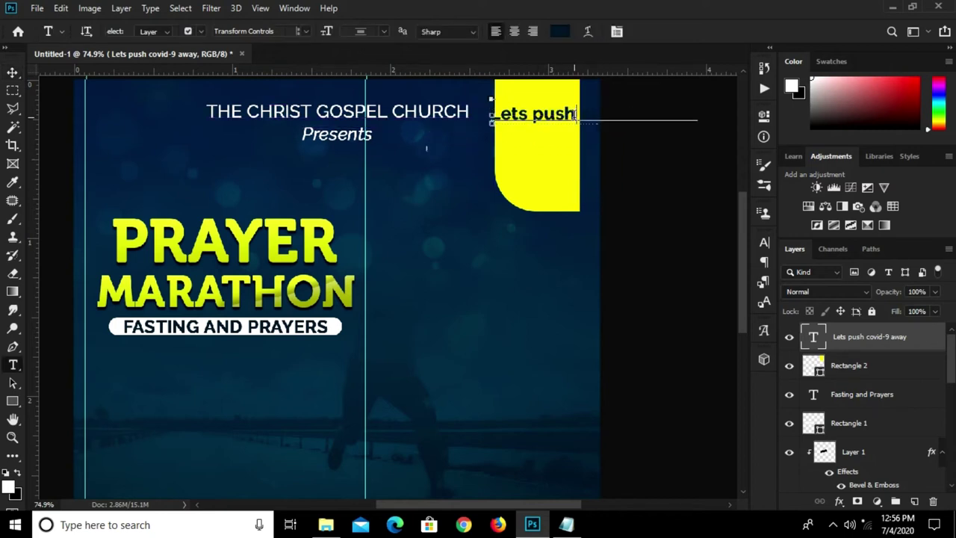
{"action": "key", "text": "Return"}
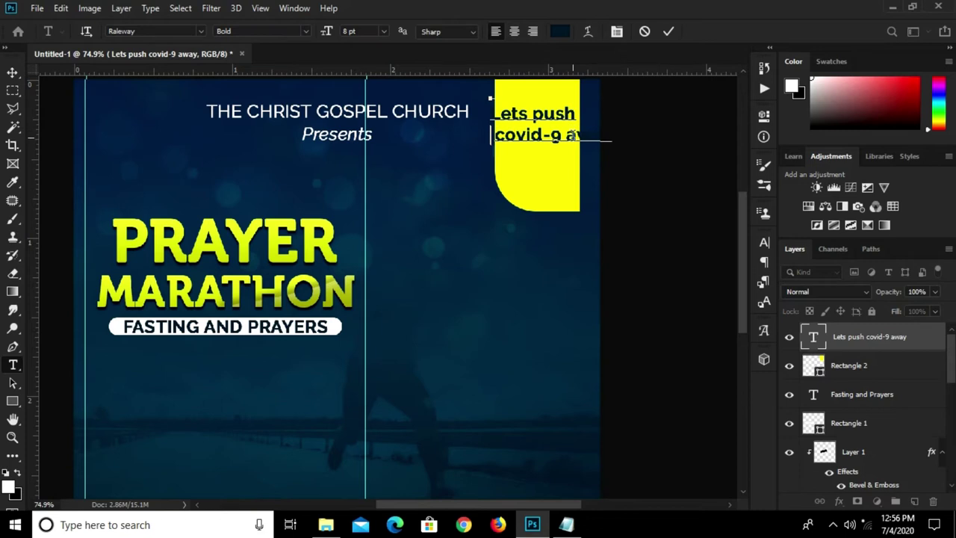
{"action": "left_click", "coordinate": [565, 135]}
{"action": "key", "text": "Return"}
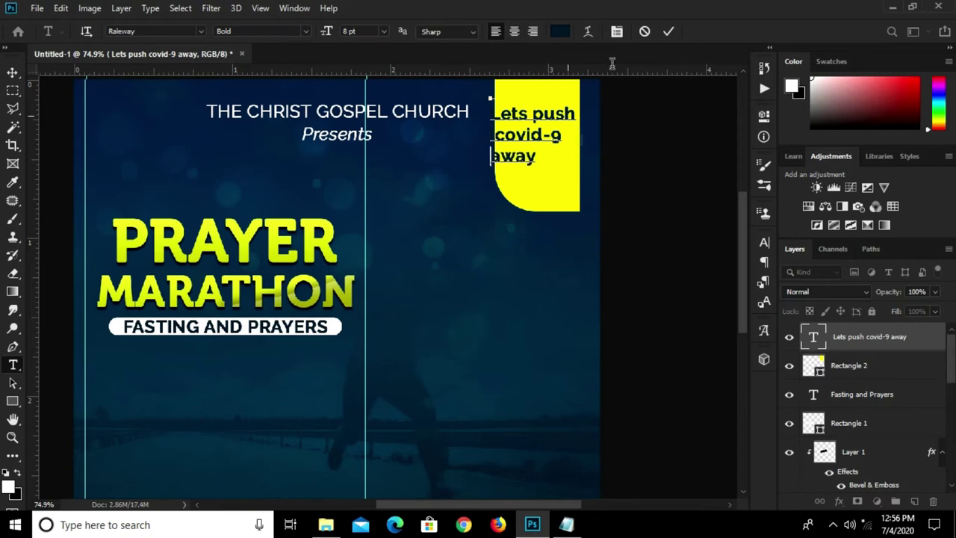
{"action": "key", "text": "ctrl+Return"}
{"action": "key", "text": "v"}
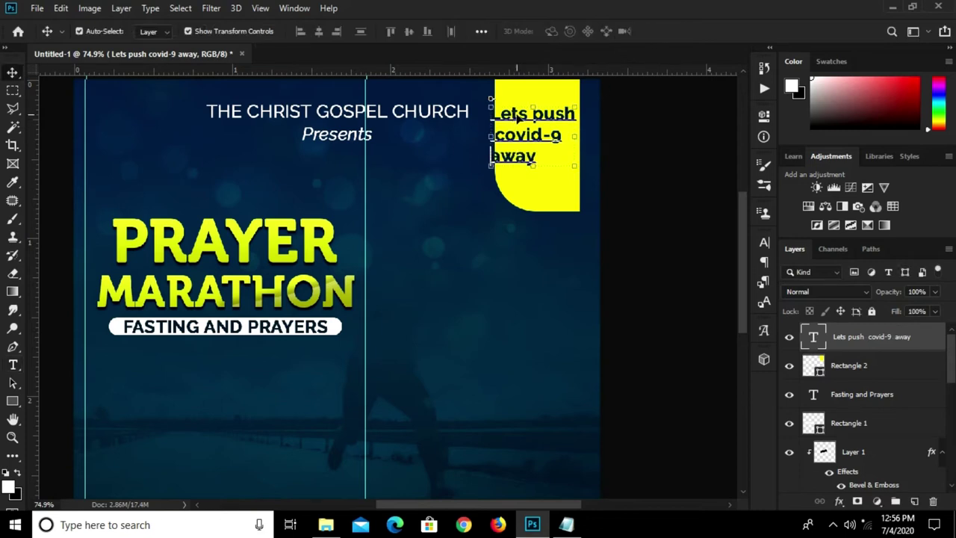
{"action": "left_click_drag", "start_coordinate": [510, 116], "coordinate": [523, 119]}
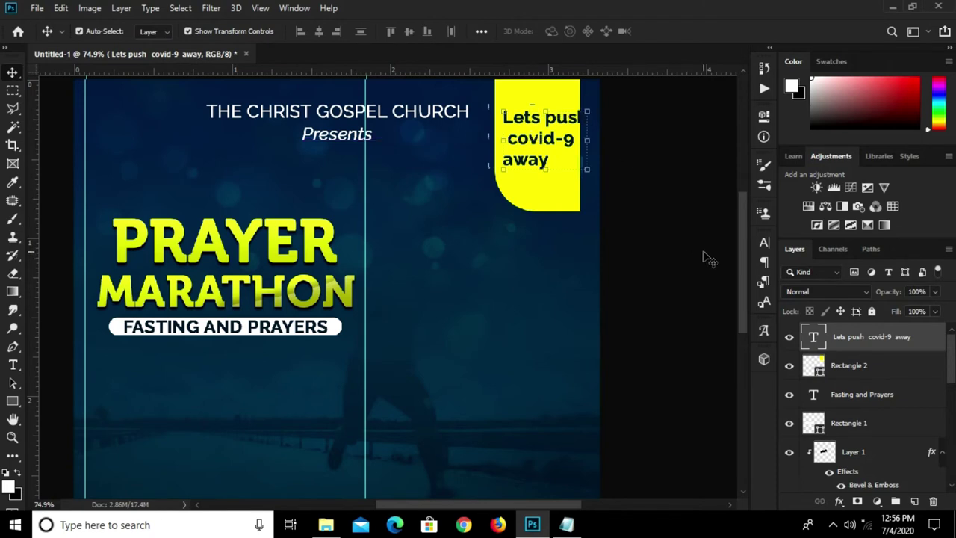
{"action": "left_click", "coordinate": [763, 243]}
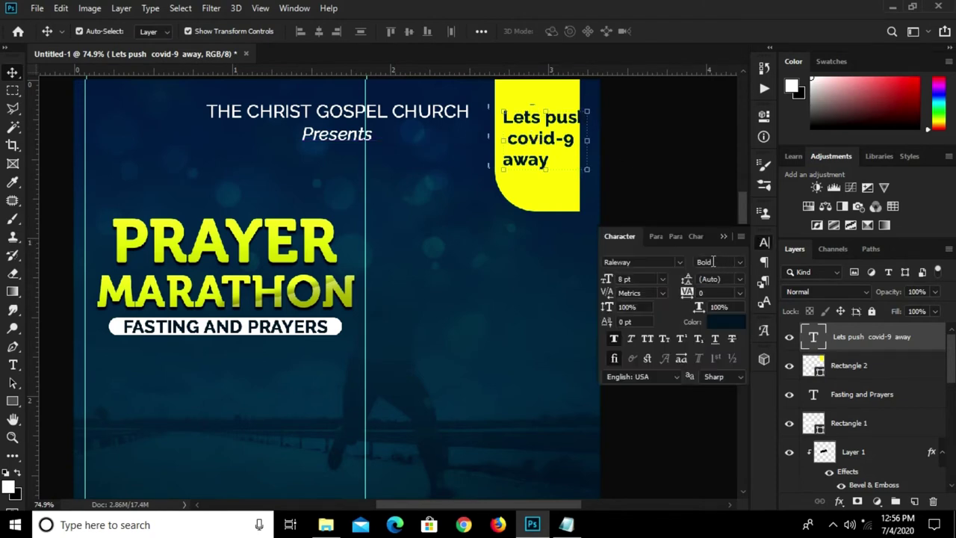
Reduce the tab text to 7 pt.
{"action": "left_click", "coordinate": [662, 279]}
{"action": "left_click", "coordinate": [639, 269]}
{"action": "left_click_drag", "start_coordinate": [606, 279], "coordinate": [616, 280]}
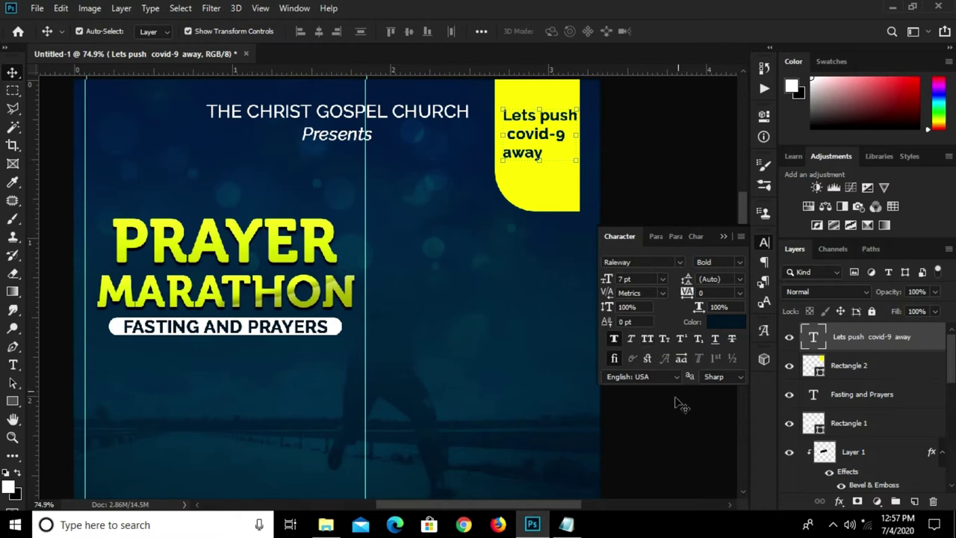
{"action": "left_click", "coordinate": [722, 237]}
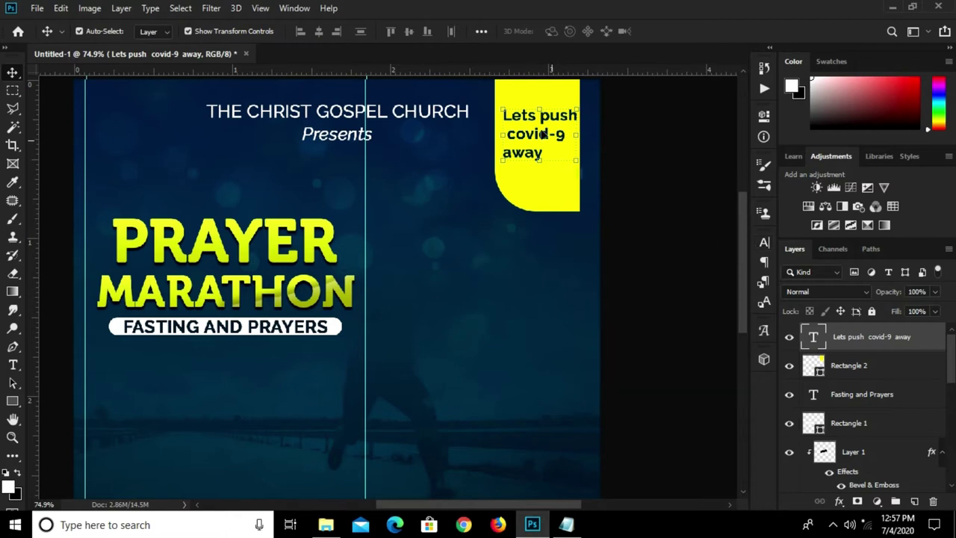
Center-align the tab text and move it into the yellow tab.
{"action": "scroll", "coordinate": [543, 133], "scroll_direction": "up", "scroll_amount": 1}
{"action": "left_click", "coordinate": [764, 242]}
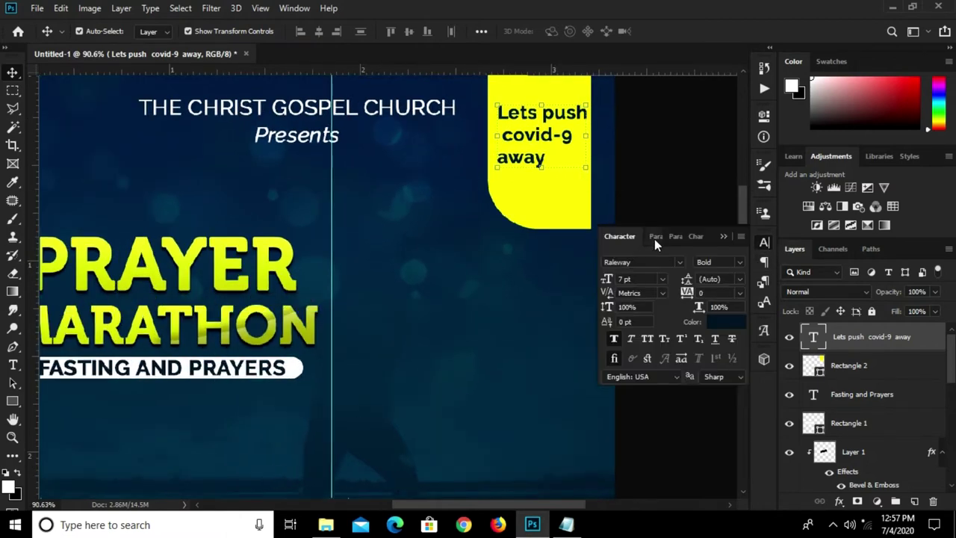
{"action": "left_click", "coordinate": [655, 236]}
{"action": "left_click", "coordinate": [632, 261]}
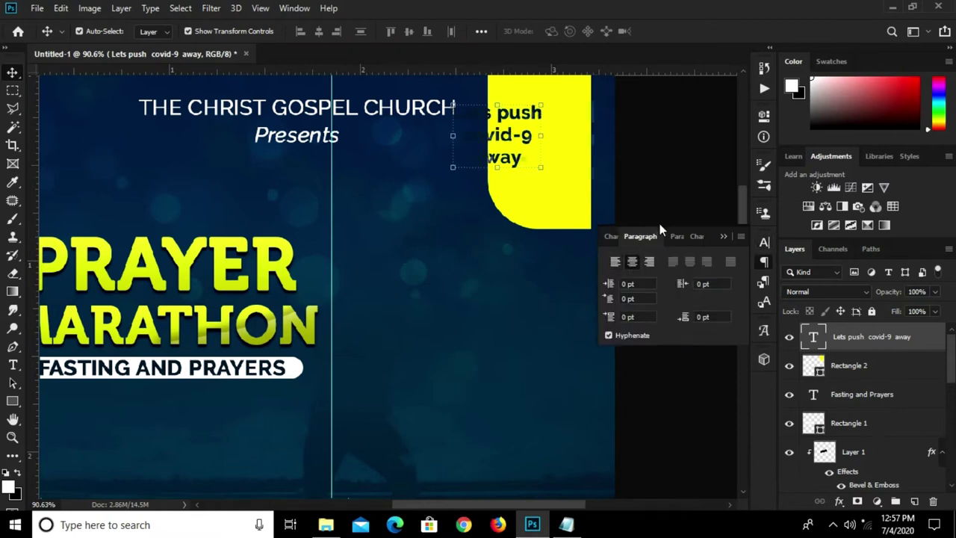
{"action": "left_click", "coordinate": [724, 236]}
{"action": "left_click_drag", "start_coordinate": [514, 138], "coordinate": [578, 160]}
Make the 'covid-9' line 10 pt in All Caps.
{"action": "scroll", "coordinate": [526, 150], "scroll_direction": "up", "scroll_amount": 1}
{"action": "key", "text": "t"}
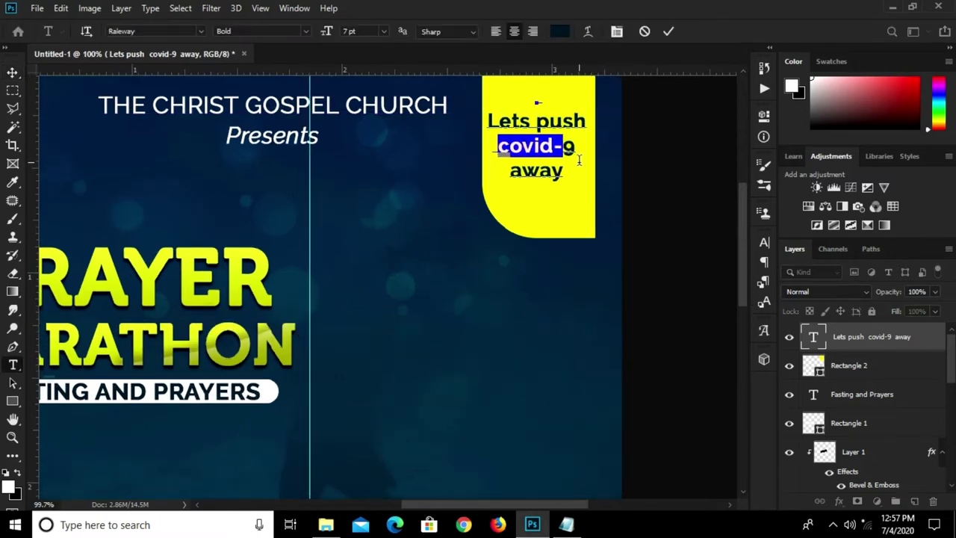
{"action": "left_click", "coordinate": [763, 241]}
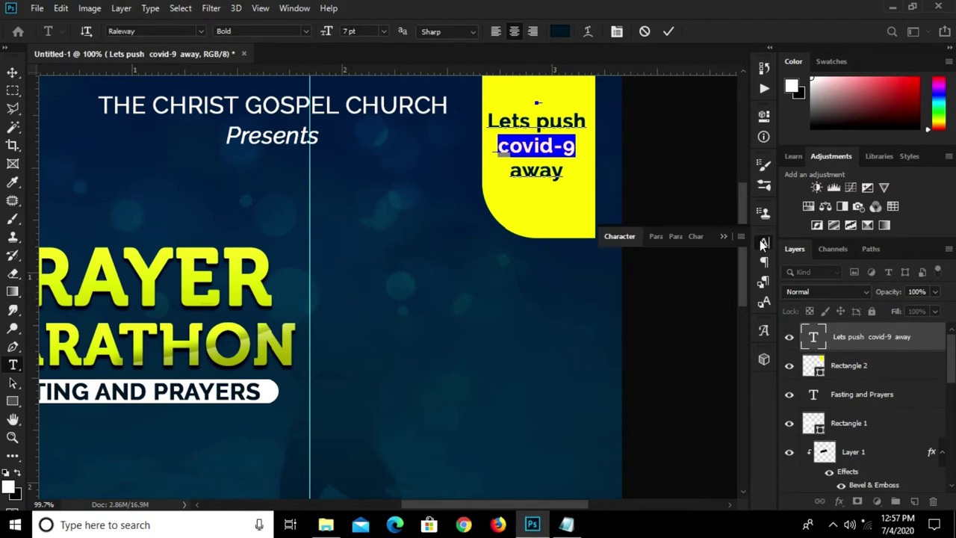
{"action": "left_click", "coordinate": [662, 279]}
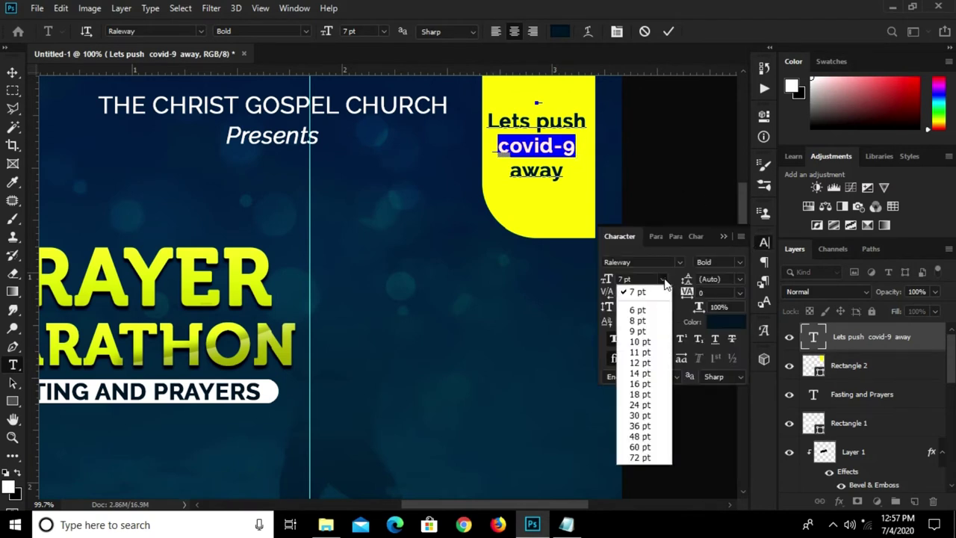
{"action": "left_click", "coordinate": [649, 342]}
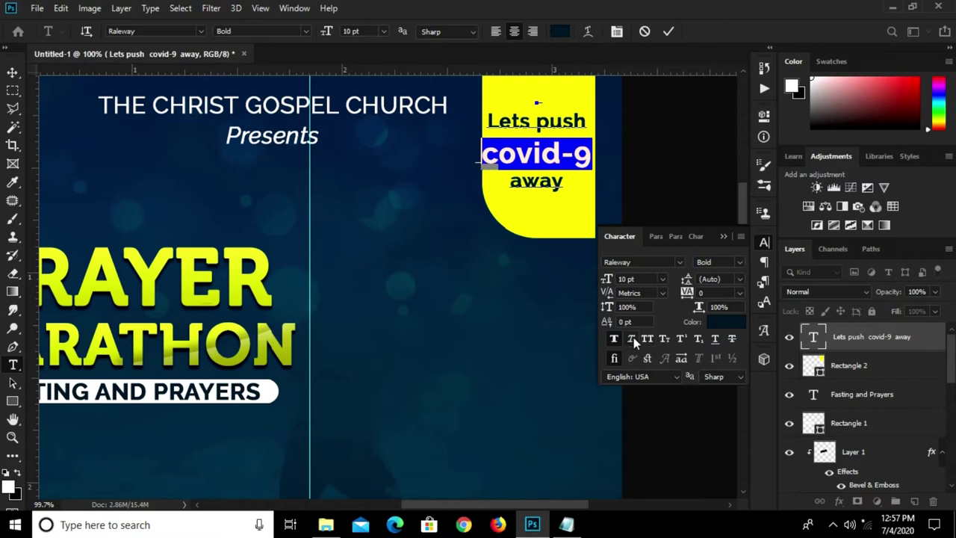
{"action": "left_click", "coordinate": [646, 341]}
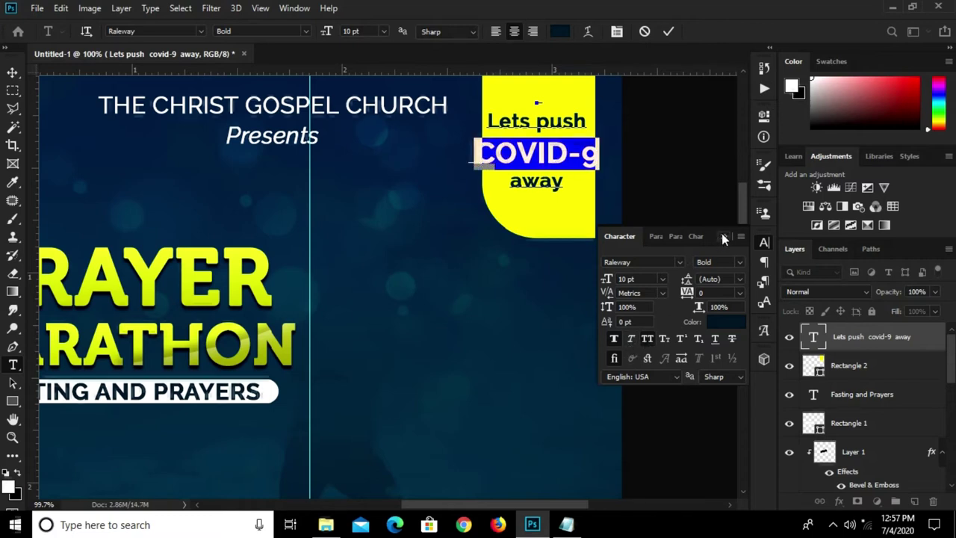
{"action": "key", "text": "ctrl+Return"}
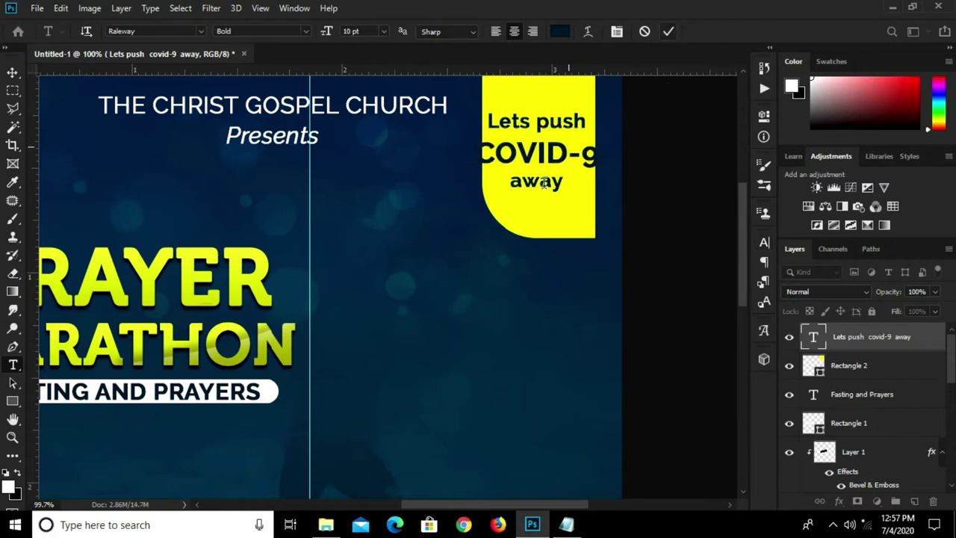
Widen the yellow tab leftward and nudge it right.
{"action": "key", "text": "v"}
{"action": "left_click_drag", "start_coordinate": [481, 183], "coordinate": [450, 182]}
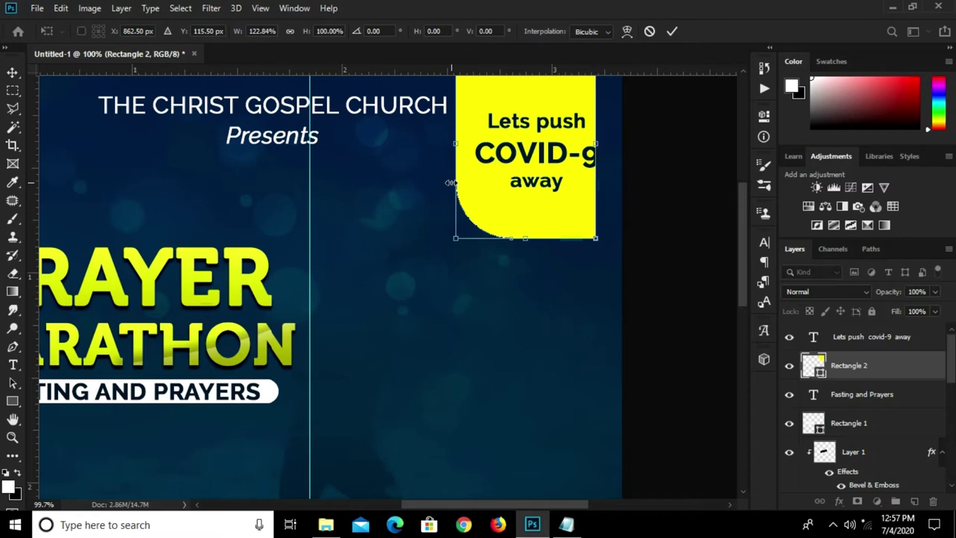
{"action": "key", "text": "Return"}
{"action": "key", "text": "Right"}
{"action": "key", "text": "Right"}
{"action": "key", "text": "Right"}
{"action": "key", "text": "Right"}
{"action": "key", "text": "Right"}
{"action": "key", "text": "Right"}
{"action": "key", "text": "Right"}
{"action": "key", "text": "Right"}
{"action": "key", "text": "Right"}
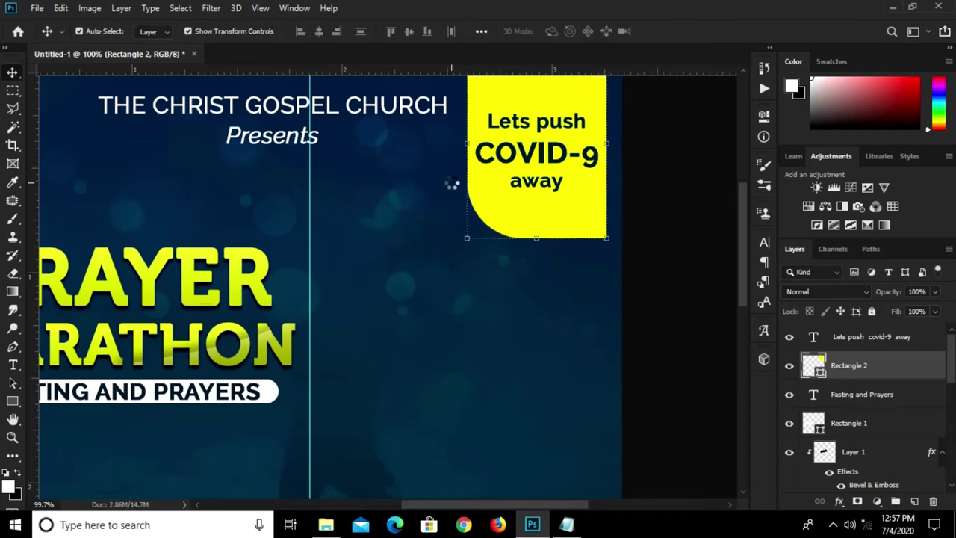
{"action": "left_click", "coordinate": [635, 183]}
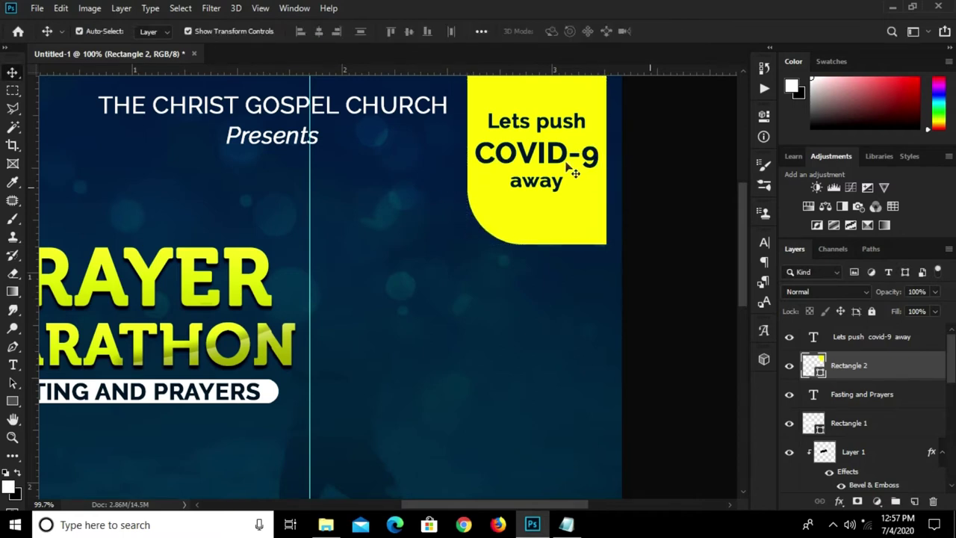
Enlarge the tab text slightly and move it up toward the top.
{"action": "scroll", "coordinate": [545, 153], "scroll_direction": "down", "scroll_amount": 2}
{"action": "scroll", "coordinate": [545, 217], "scroll_direction": "down", "scroll_amount": 2}
{"action": "scroll", "coordinate": [545, 221], "scroll_direction": "up", "scroll_amount": 1}
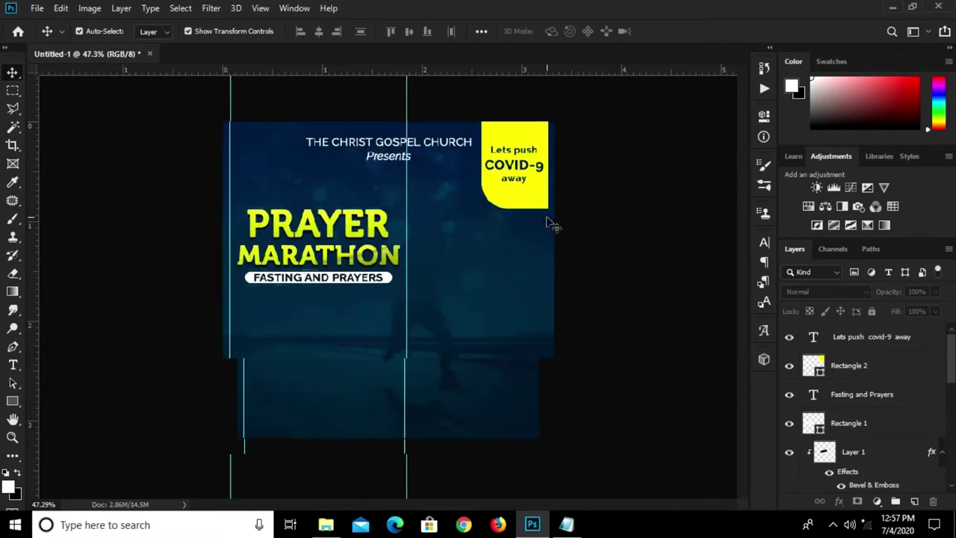
{"action": "left_click", "coordinate": [539, 141]}
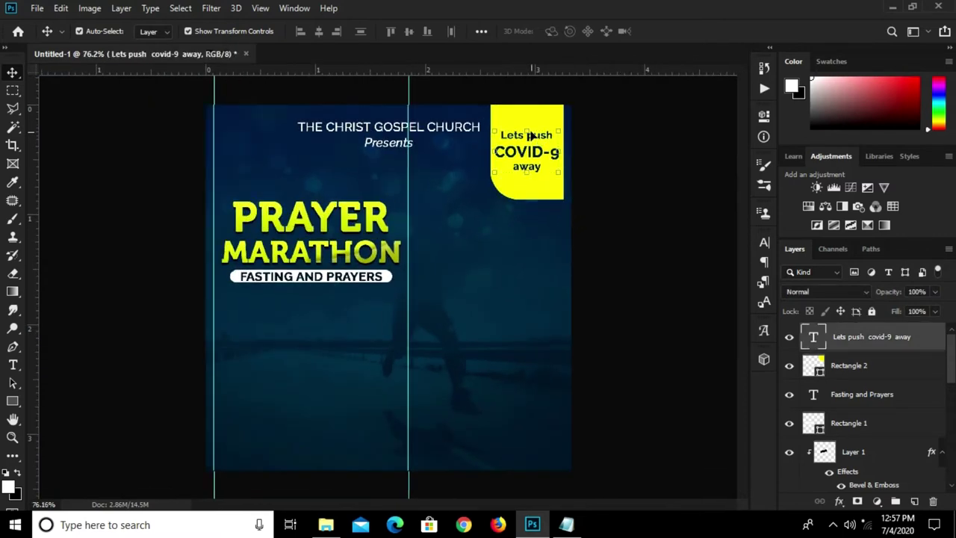
{"action": "scroll", "coordinate": [531, 132], "scroll_direction": "up", "scroll_amount": 2}
{"action": "key", "text": "ctrl+t"}
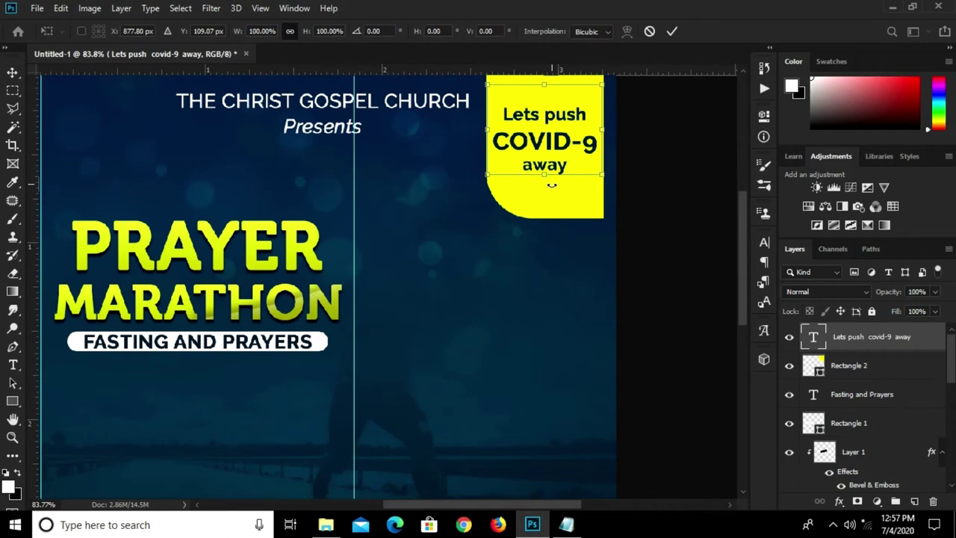
{"action": "left_click_drag", "start_coordinate": [546, 177], "coordinate": [545, 179]}
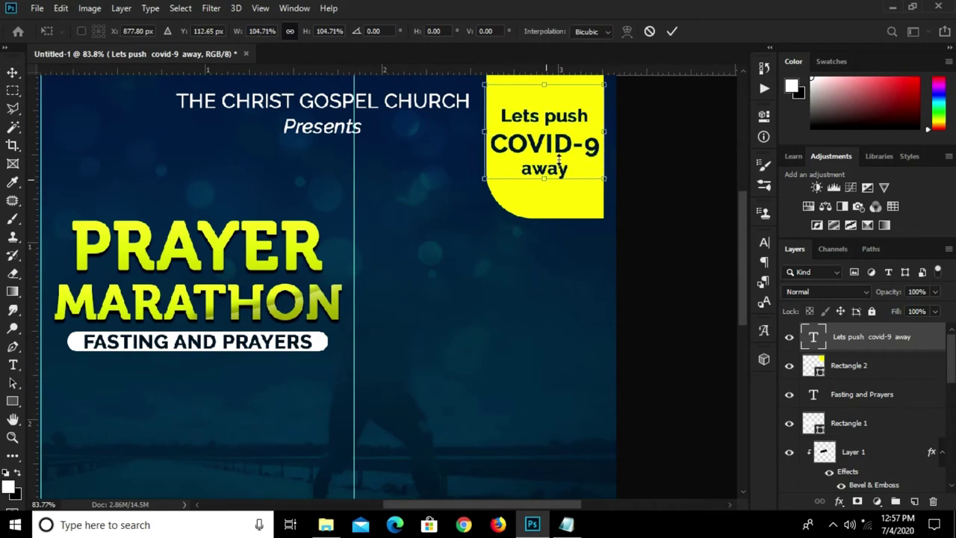
{"action": "key", "text": "Return"}
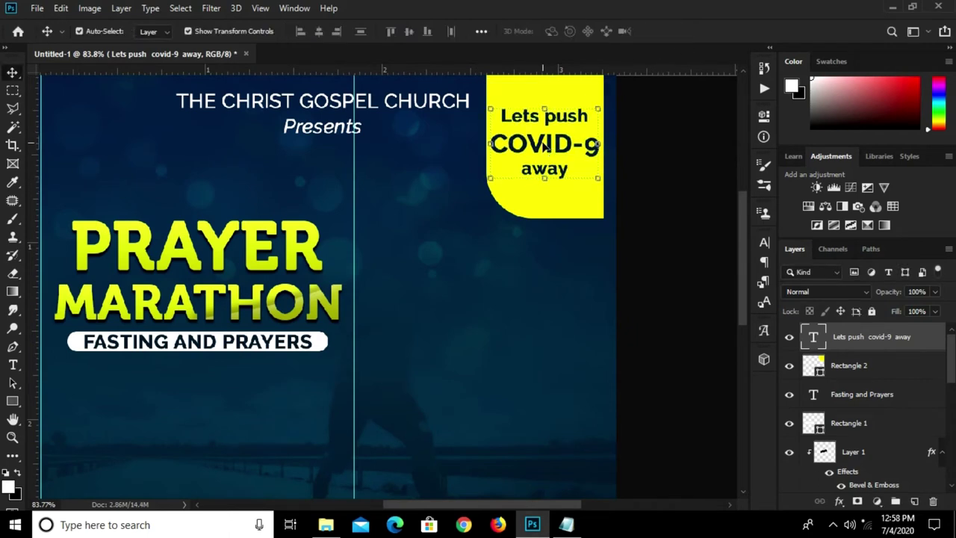
{"action": "left_click_drag", "start_coordinate": [551, 146], "coordinate": [550, 124]}
Resize the yellow tab's bottom edge so it extends below the text.
{"action": "left_click", "coordinate": [551, 210]}
{"action": "left_click_drag", "start_coordinate": [545, 218], "coordinate": [547, 195]}
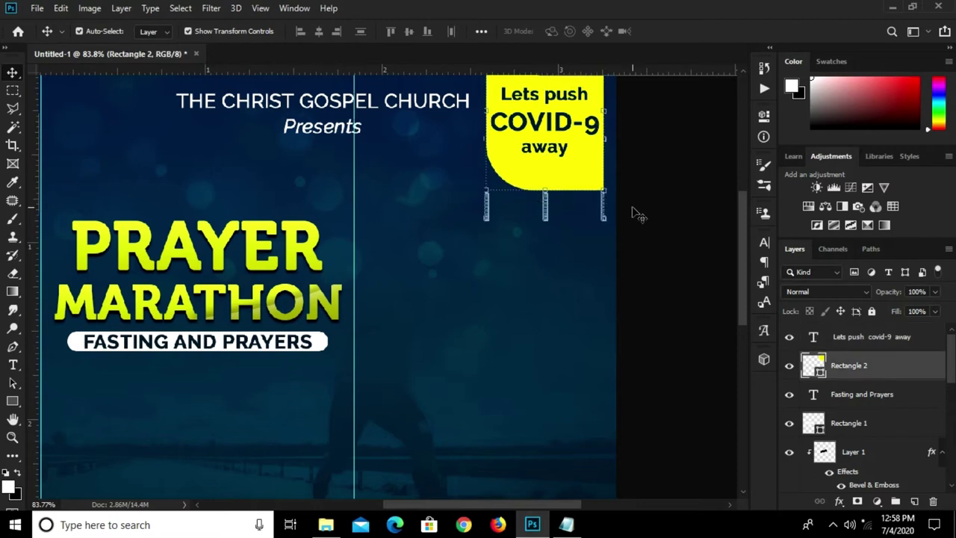
{"action": "key", "text": "ctrl+minus"}
{"action": "key", "text": "ctrl+minus"}
{"action": "left_click", "coordinate": [571, 205], "text": "ctrl"}
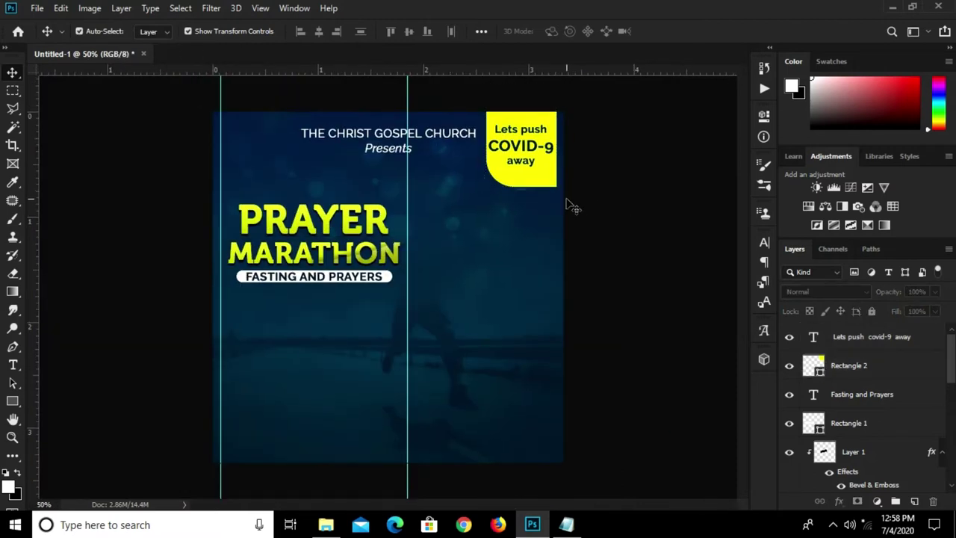
{"action": "left_click", "coordinate": [527, 195]}
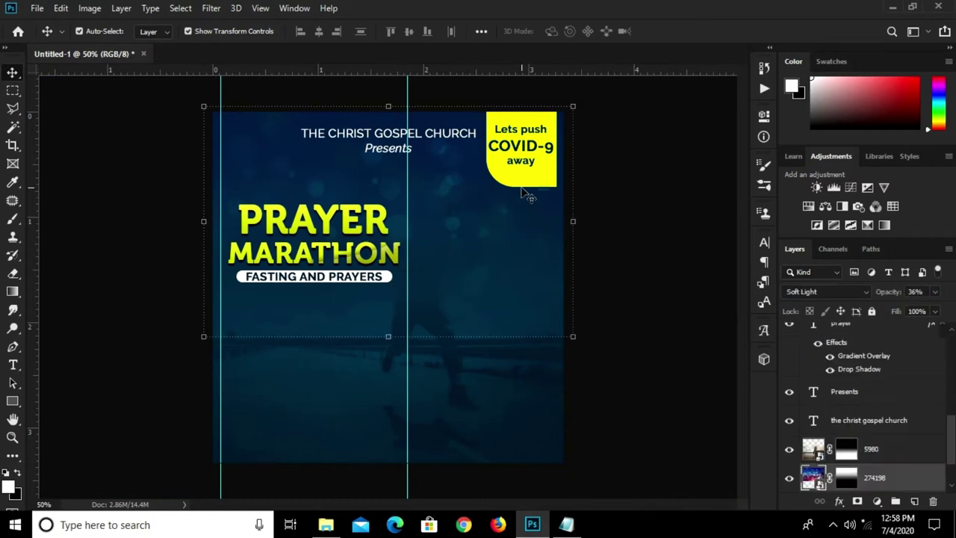
{"action": "left_click_drag", "start_coordinate": [521, 187], "coordinate": [521, 205]}
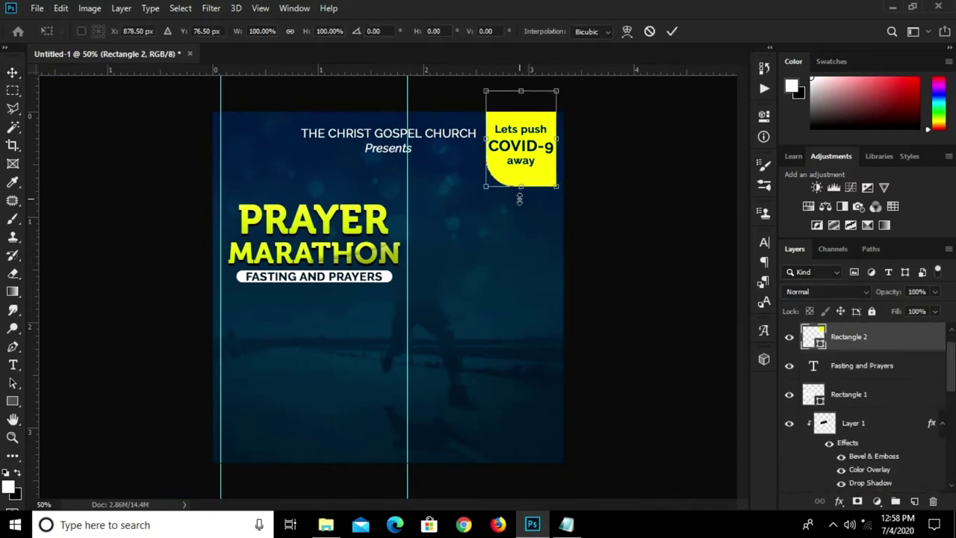
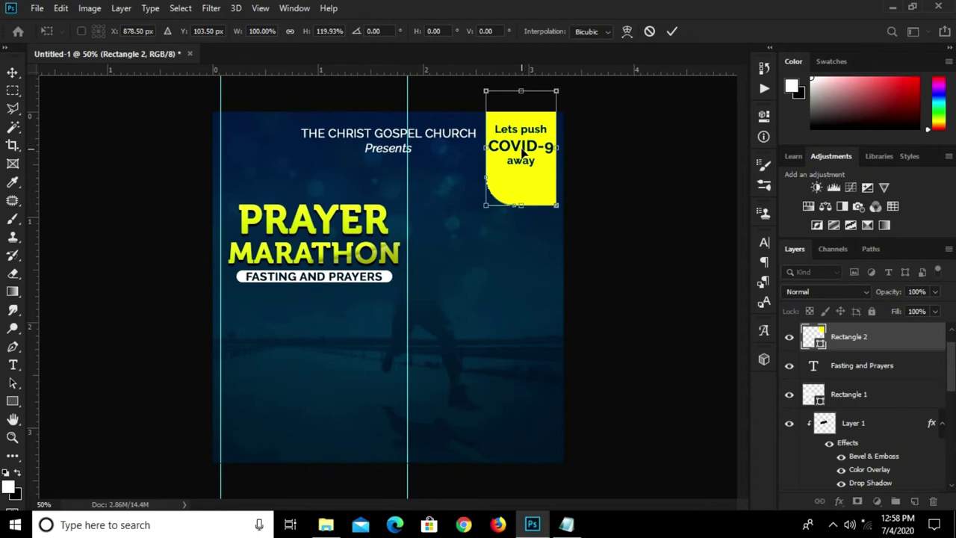
Apply the yellow box resize and move the slogan text down inside the box.
{"action": "key", "text": "Return"}
{"action": "left_click", "coordinate": [523, 153]}
{"action": "left_click_drag", "start_coordinate": [527, 146], "coordinate": [529, 160]}
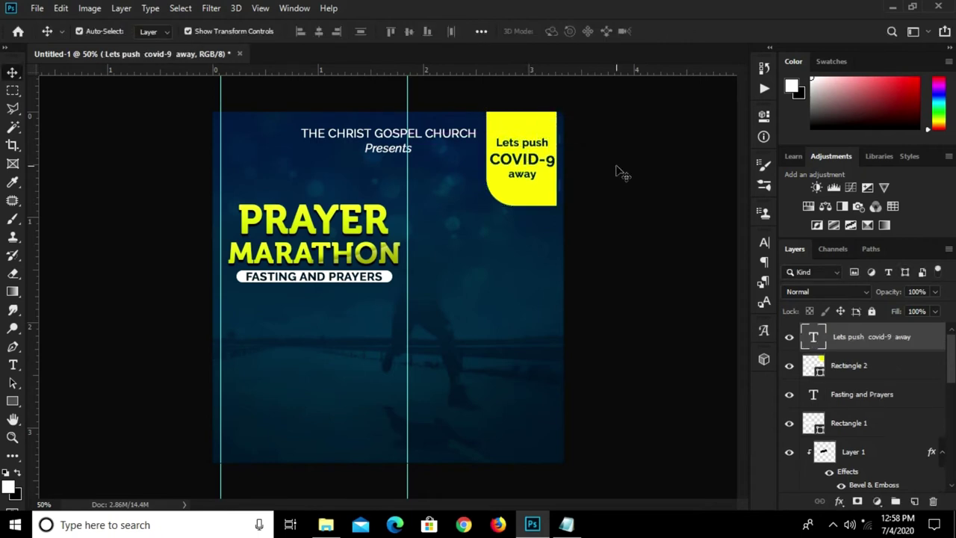
{"action": "left_click", "coordinate": [620, 172]}
{"action": "scroll", "coordinate": [499, 172], "scroll_direction": "up", "scroll_amount": 3}
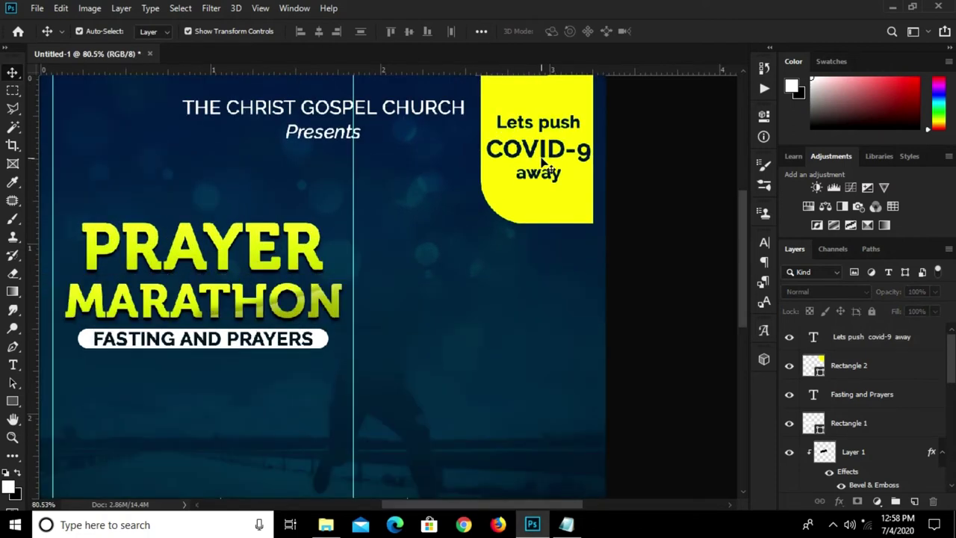
{"action": "scroll", "coordinate": [545, 164], "scroll_direction": "down", "scroll_amount": 2}
{"action": "scroll", "coordinate": [544, 163], "scroll_direction": "down", "scroll_amount": 2}
{"action": "scroll", "coordinate": [544, 161], "scroll_direction": "down", "scroll_amount": 1}
{"action": "scroll", "coordinate": [545, 181], "scroll_direction": "up", "scroll_amount": 2}
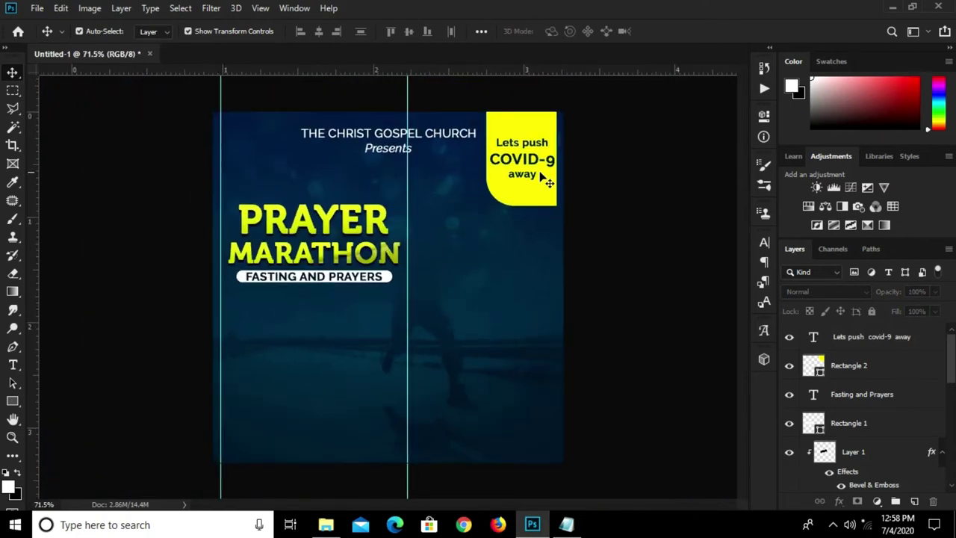
{"action": "scroll", "coordinate": [547, 182], "scroll_direction": "up", "scroll_amount": 1}
Correct the slogan to read COVID-19 and set that line to 9 pt.
{"action": "double_click", "coordinate": [556, 154]}
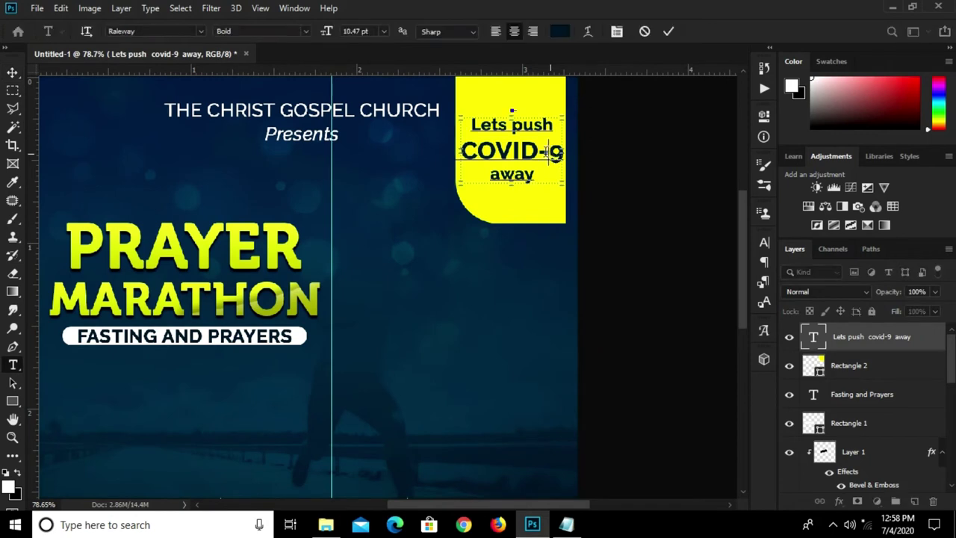
{"action": "type", "text": "1"}
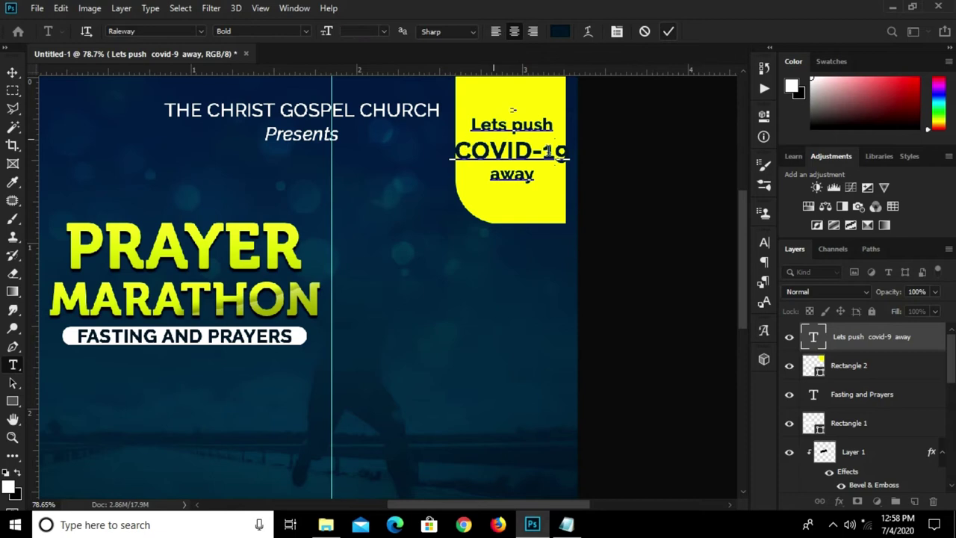
{"action": "key", "text": "shift+Home"}
{"action": "left_click_drag", "start_coordinate": [546, 150], "coordinate": [561, 153]}
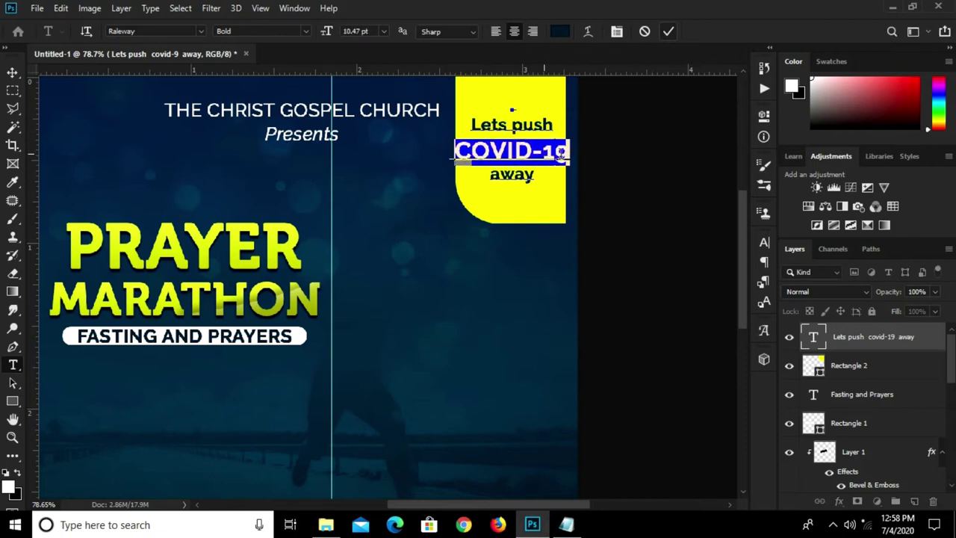
{"action": "left_click", "coordinate": [764, 244]}
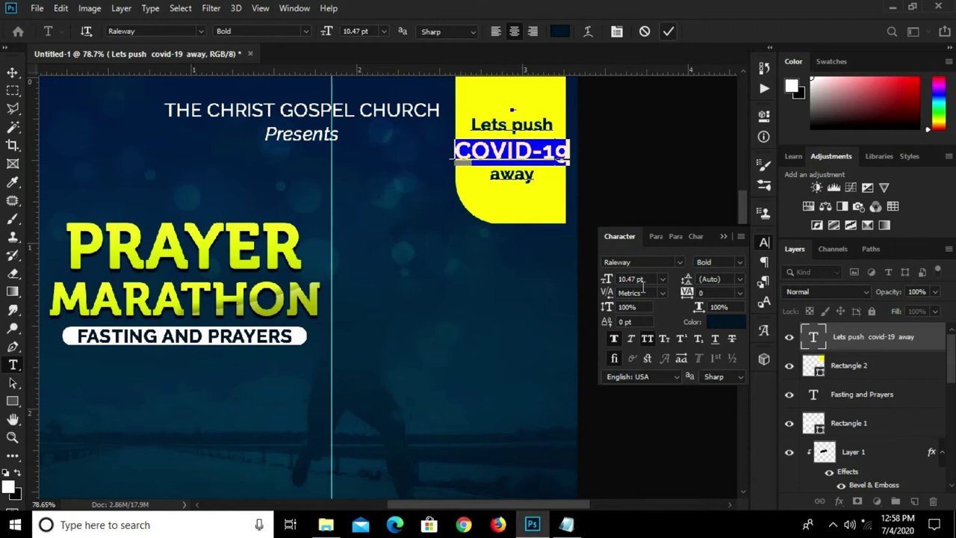
{"action": "left_click", "coordinate": [662, 279]}
{"action": "left_click", "coordinate": [642, 331]}
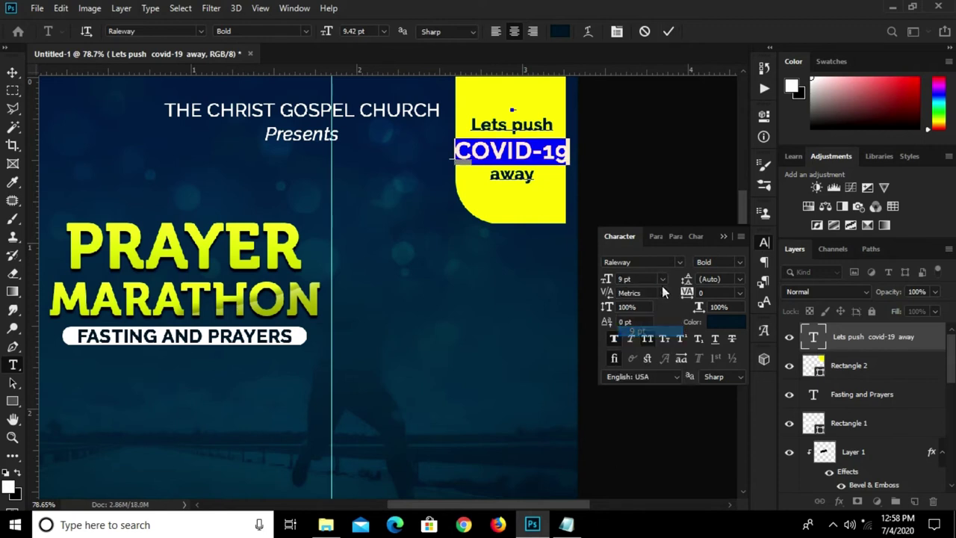
{"action": "left_click", "coordinate": [724, 236]}
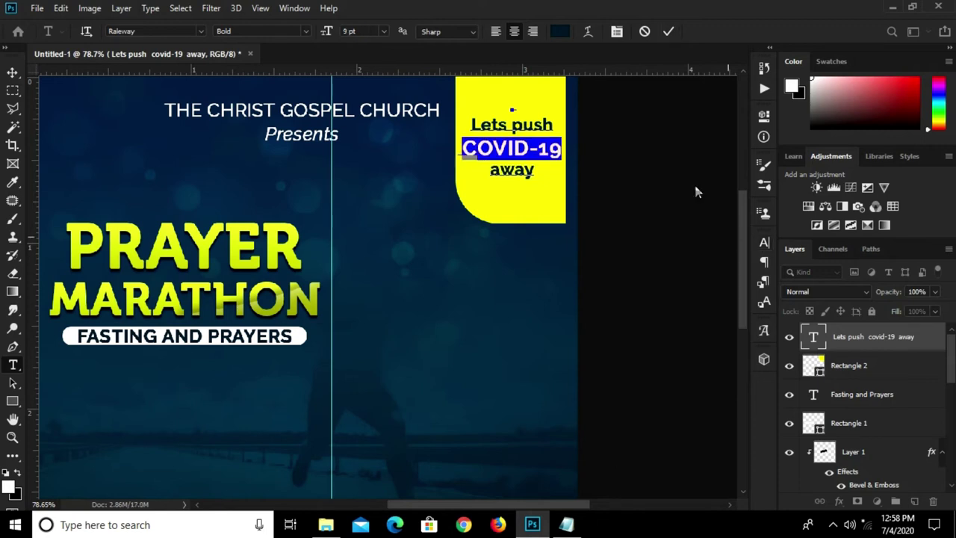
{"action": "left_click", "coordinate": [669, 31]}
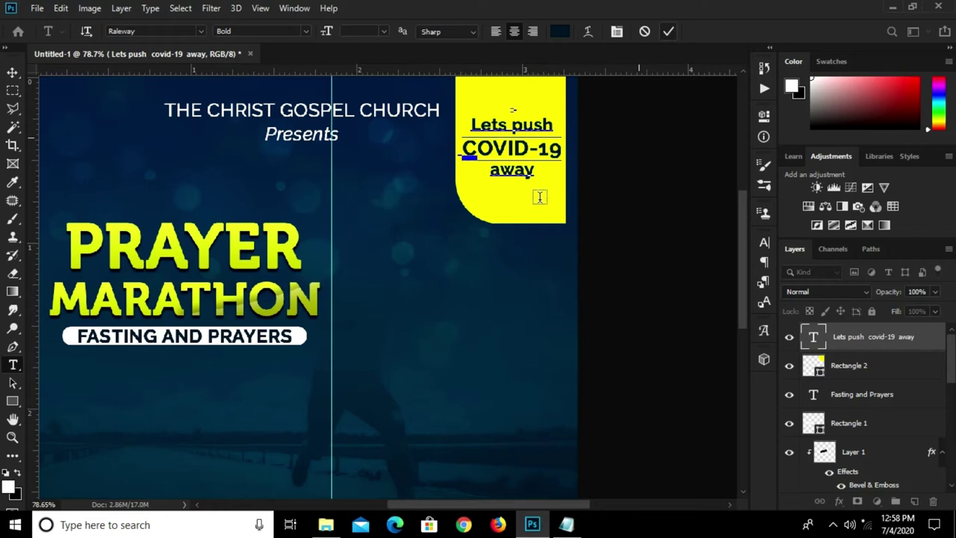
{"action": "scroll", "coordinate": [568, 180], "scroll_direction": "left", "scroll_amount": 5}
Duplicate the white pill directly below FASTING AND PRAYERS and stretch the copy taller.
{"action": "key", "text": "v"}
{"action": "left_click", "coordinate": [167, 345]}
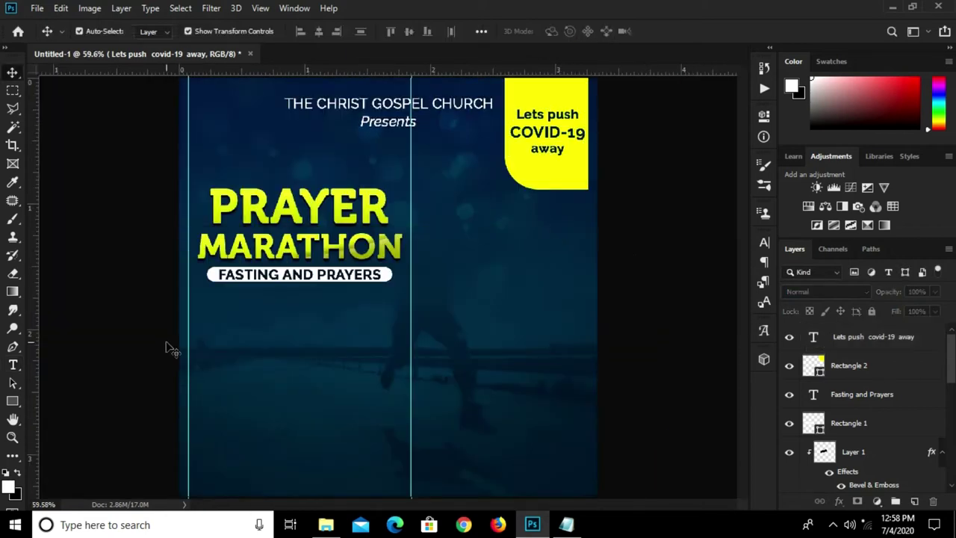
{"action": "left_click", "coordinate": [386, 279]}
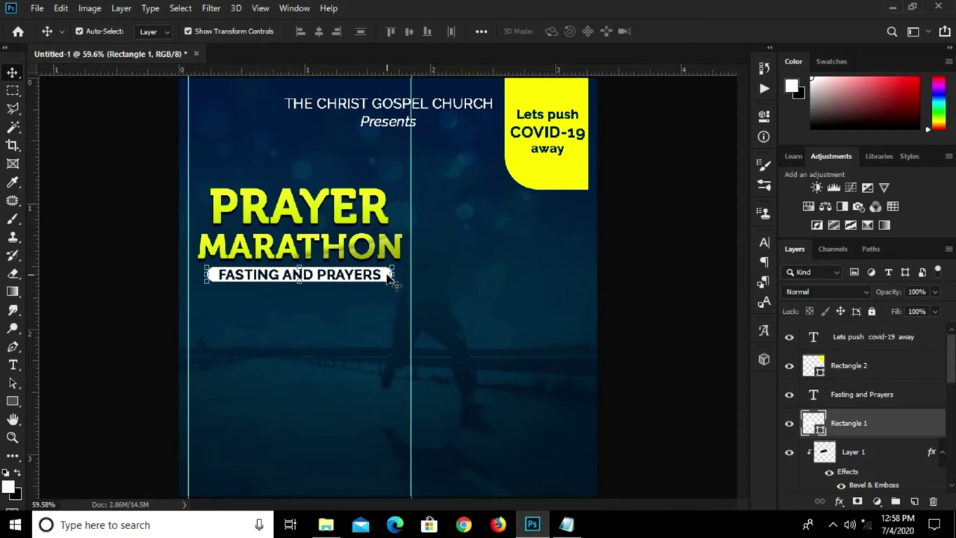
{"action": "left_click_drag", "start_coordinate": [388, 276], "coordinate": [387, 329]}
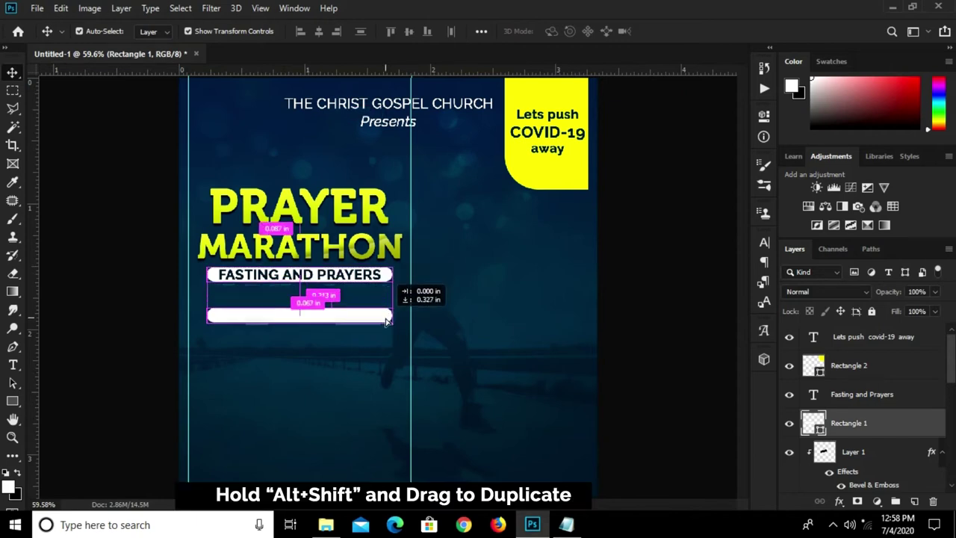
{"action": "key", "text": "ctrl+t"}
{"action": "mouse_move", "coordinate": [298, 333]}
{"action": "left_mouse_down"}
{"action": "mouse_move", "coordinate": [298, 346]}
{"action": "mouse_move", "coordinate": [261, 342]}
{"action": "mouse_move", "coordinate": [298, 339]}
{"action": "left_mouse_up"}
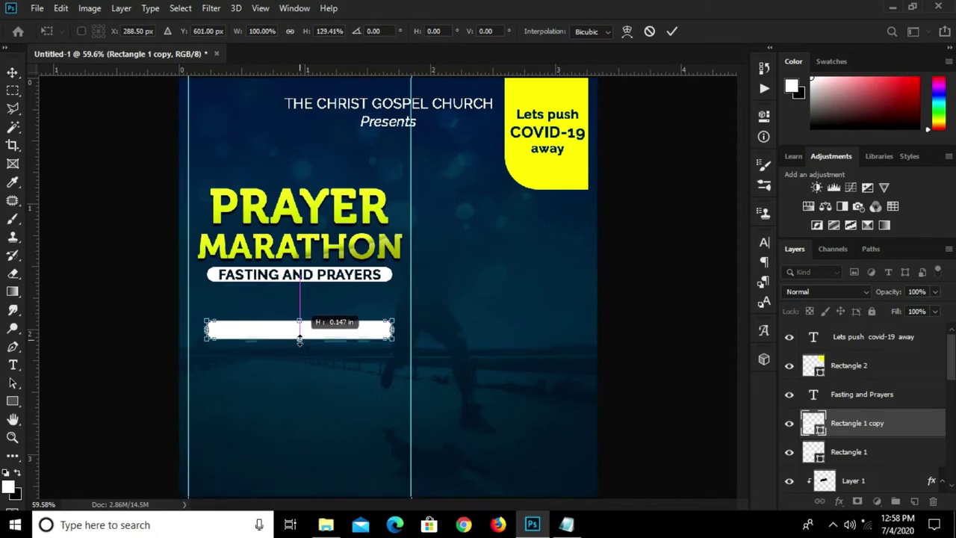
{"action": "left_click", "coordinate": [670, 32]}
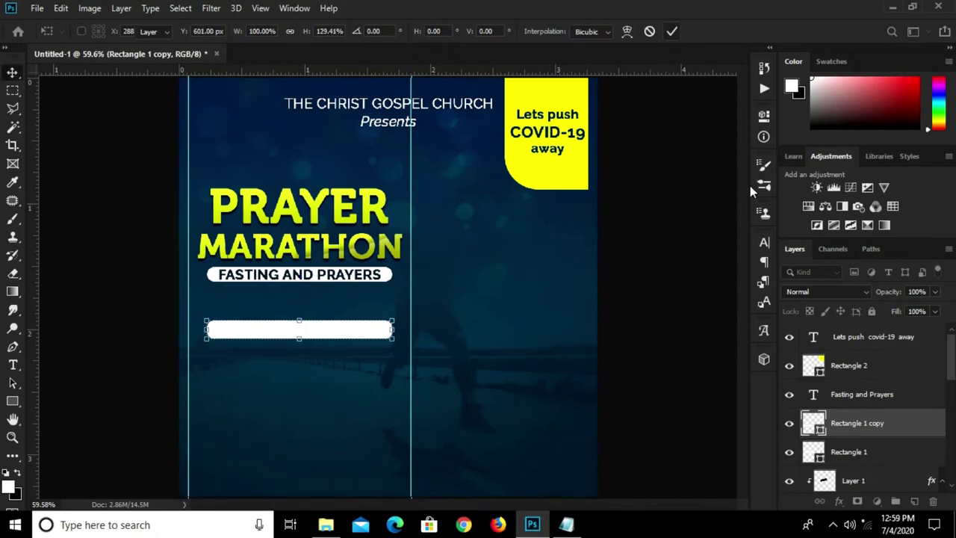
Fill the copied pill with yellow.
{"action": "left_click", "coordinate": [762, 115]}
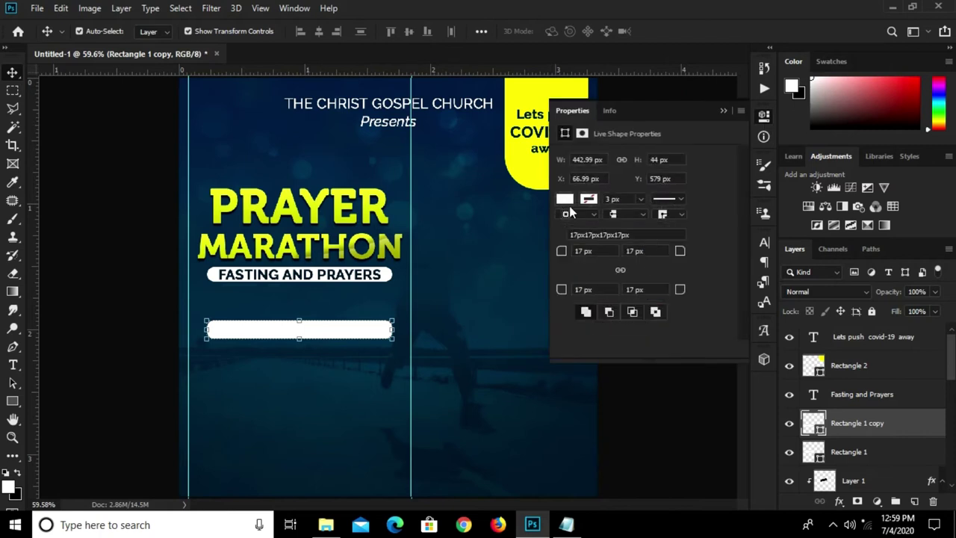
{"action": "left_click", "coordinate": [566, 200]}
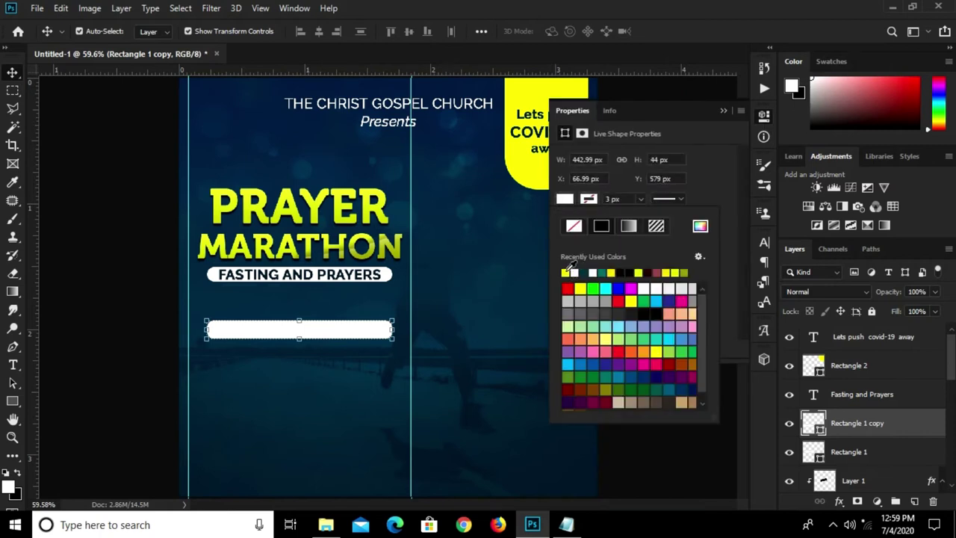
{"action": "left_click", "coordinate": [565, 272]}
{"action": "left_click", "coordinate": [720, 130]}
{"action": "left_click", "coordinate": [686, 216]}
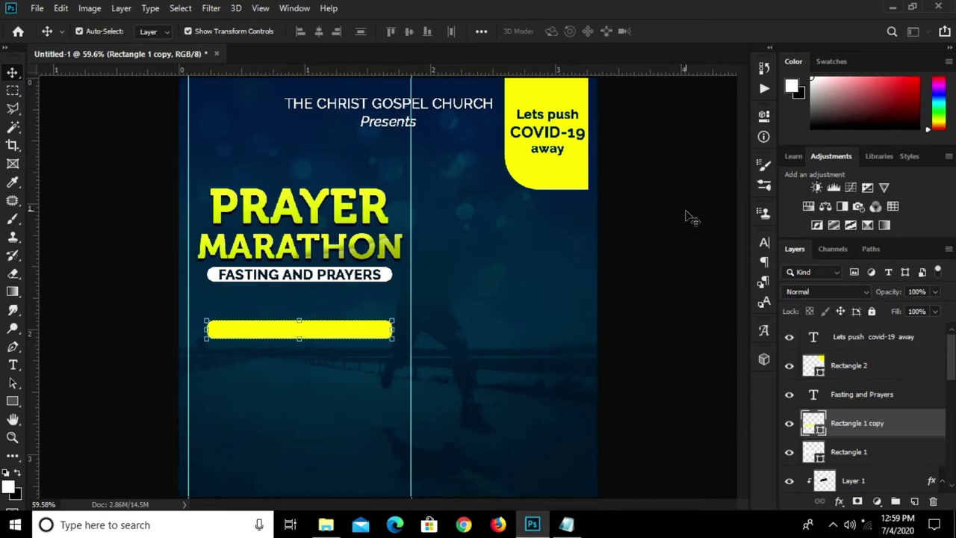
Bring the Notepad flyer notes to the front.
{"action": "left_click", "coordinate": [640, 337]}
{"action": "left_click", "coordinate": [566, 462]}
{"action": "left_click", "coordinate": [471, 284]}
Copy the Venue line from Notepad and paste it as new text on the flyer.
{"action": "key", "text": "Down"}
{"action": "key", "text": "shift+Up"}
{"action": "right_click", "coordinate": [310, 279]}
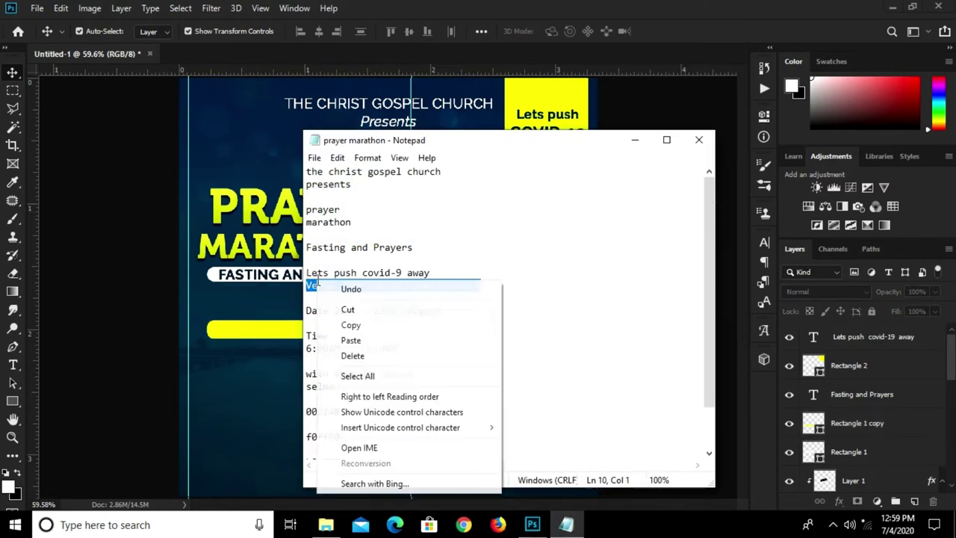
{"action": "left_click", "coordinate": [351, 325]}
{"action": "left_click", "coordinate": [248, 382]}
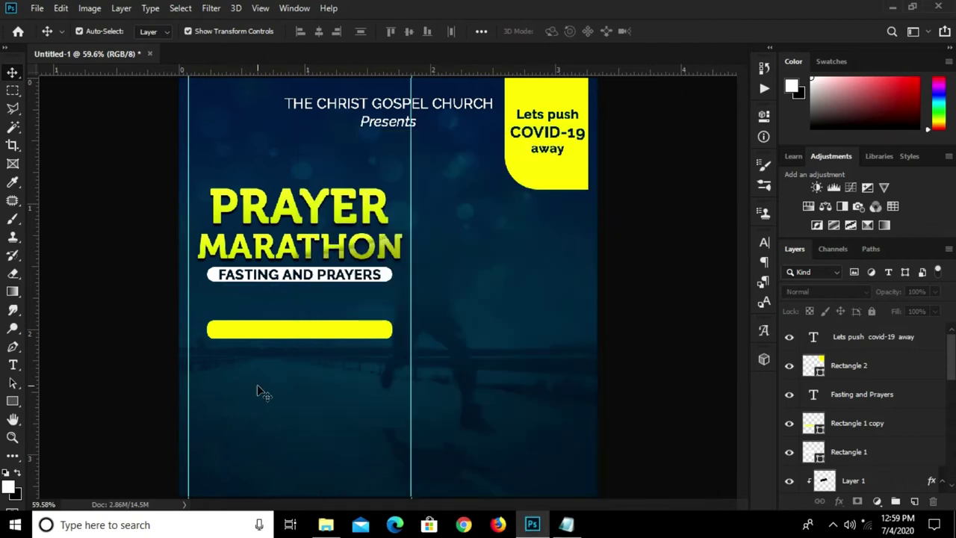
{"action": "left_click", "coordinate": [12, 366]}
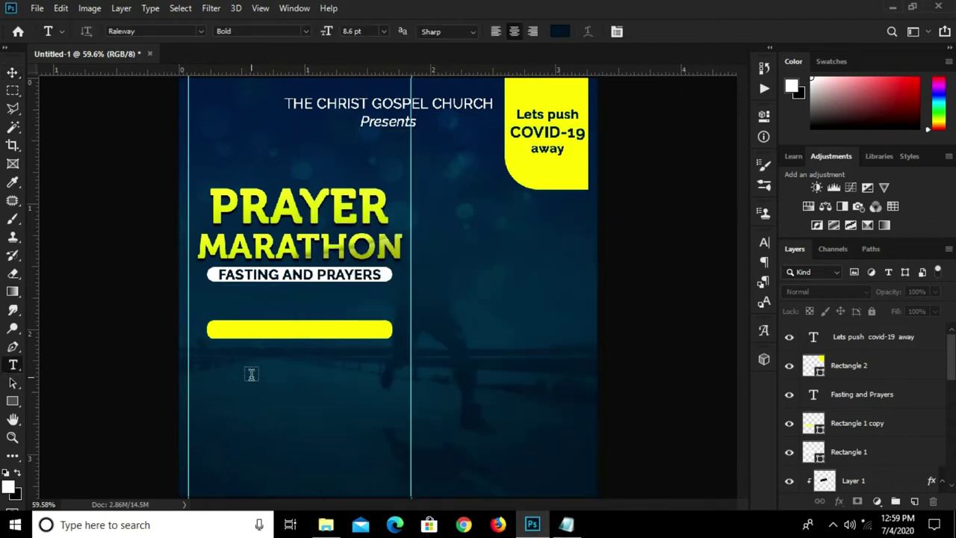
{"action": "left_click", "coordinate": [251, 376]}
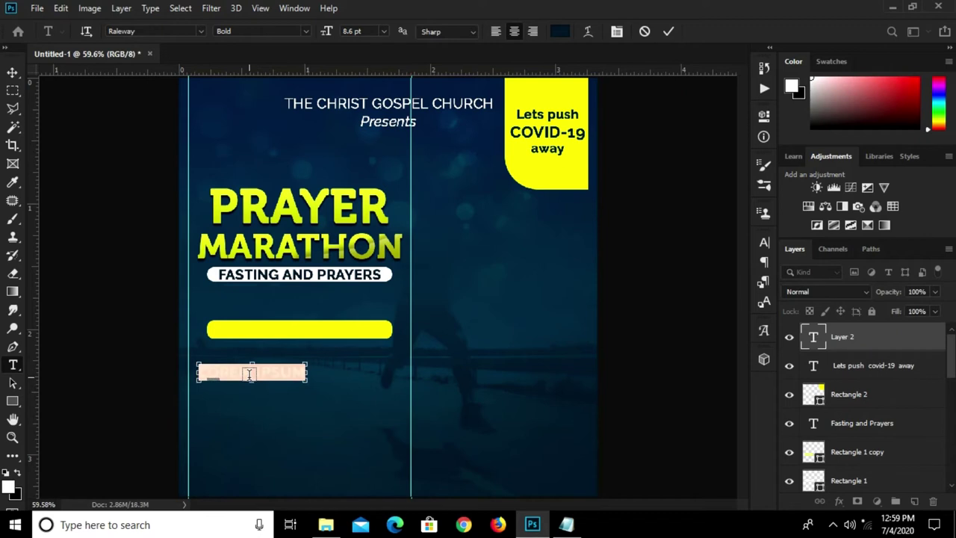
{"action": "key", "text": "ctrl+v"}
{"action": "left_click", "coordinate": [668, 31]}
Move the pasted text onto the yellow bar and trim it to just VENUE.
{"action": "key", "text": "v"}
{"action": "left_click_drag", "start_coordinate": [281, 373], "coordinate": [391, 335]}
{"action": "key", "text": "t"}
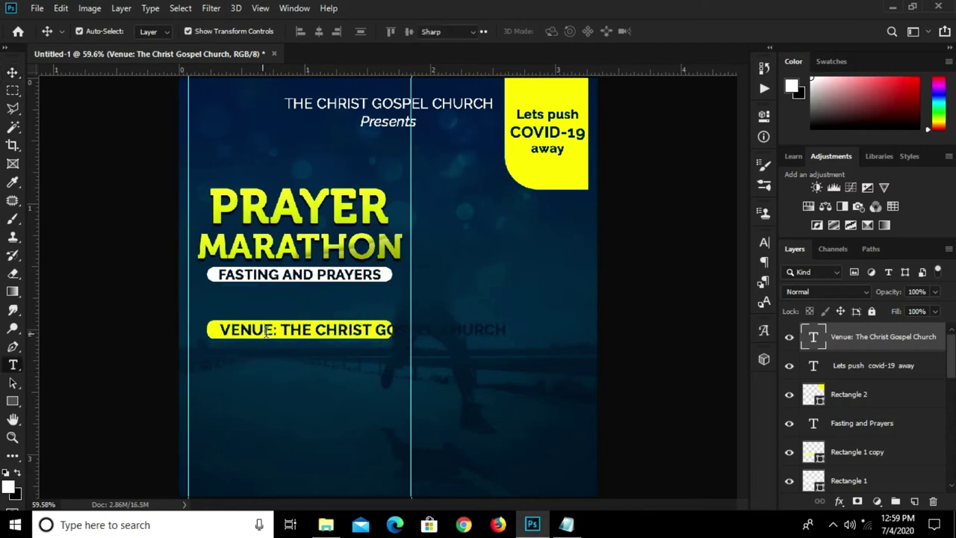
{"action": "left_click_drag", "start_coordinate": [276, 329], "coordinate": [532, 328]}
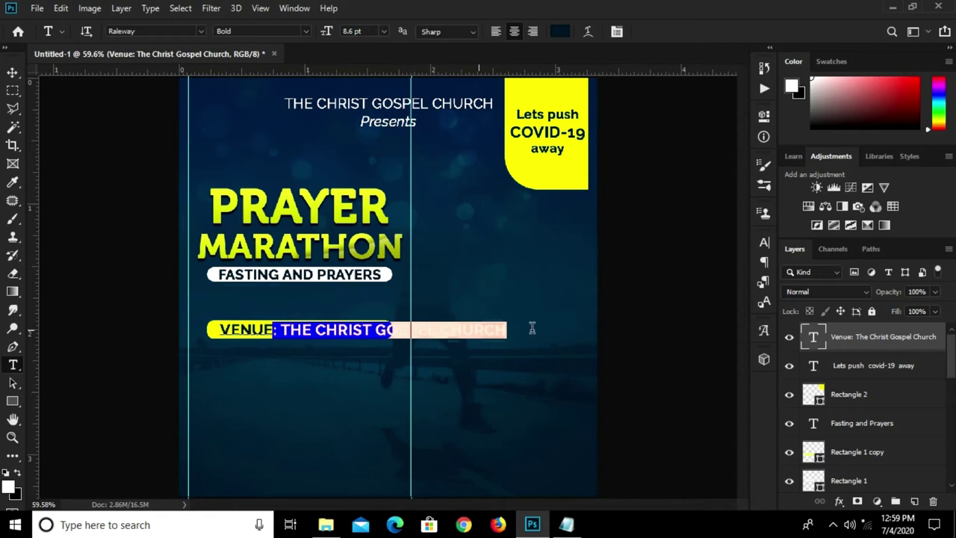
{"action": "key", "text": "BackSpace"}
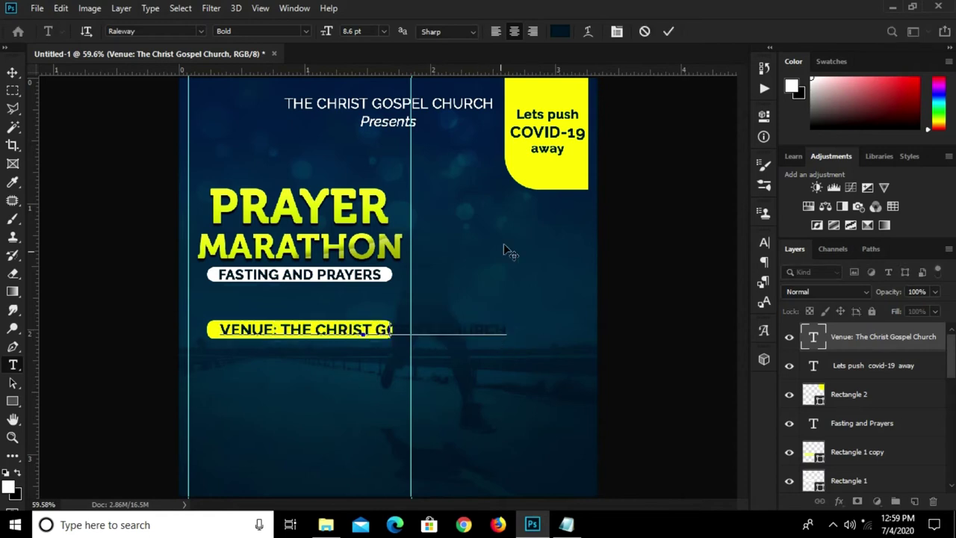
{"action": "left_click", "coordinate": [663, 33]}
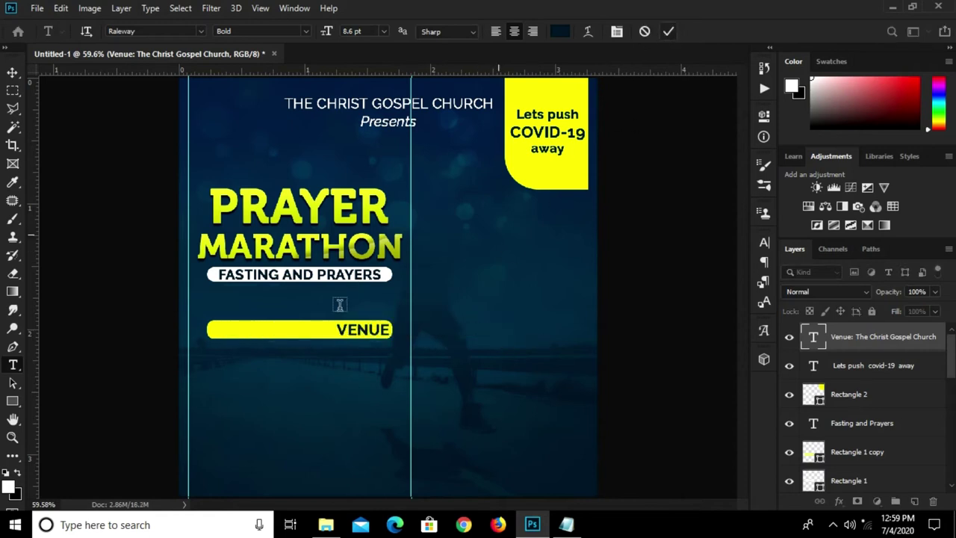
Shorten the yellow bar from both sides to fit the label.
{"action": "key", "text": "c"}
{"action": "key", "text": "v"}
{"action": "left_click", "coordinate": [306, 337]}
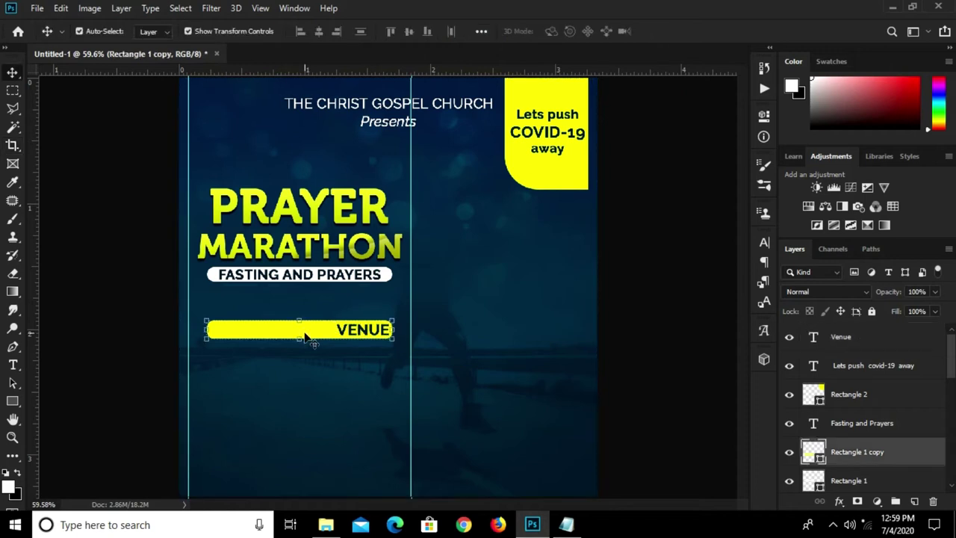
{"action": "left_click_drag", "start_coordinate": [210, 332], "coordinate": [266, 330]}
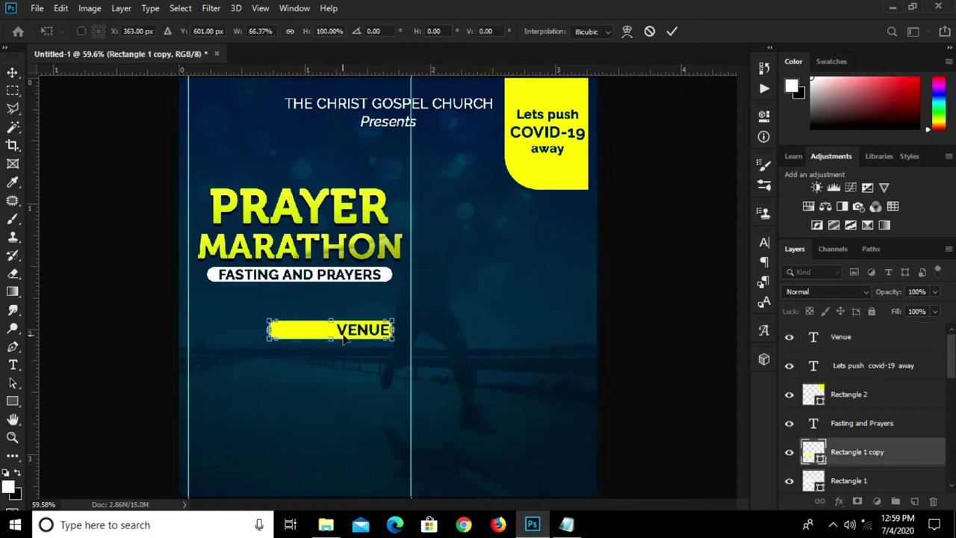
{"action": "left_click_drag", "start_coordinate": [390, 329], "coordinate": [360, 329]}
{"action": "left_click_drag", "start_coordinate": [266, 329], "coordinate": [261, 328]}
{"action": "left_click", "coordinate": [672, 30]}
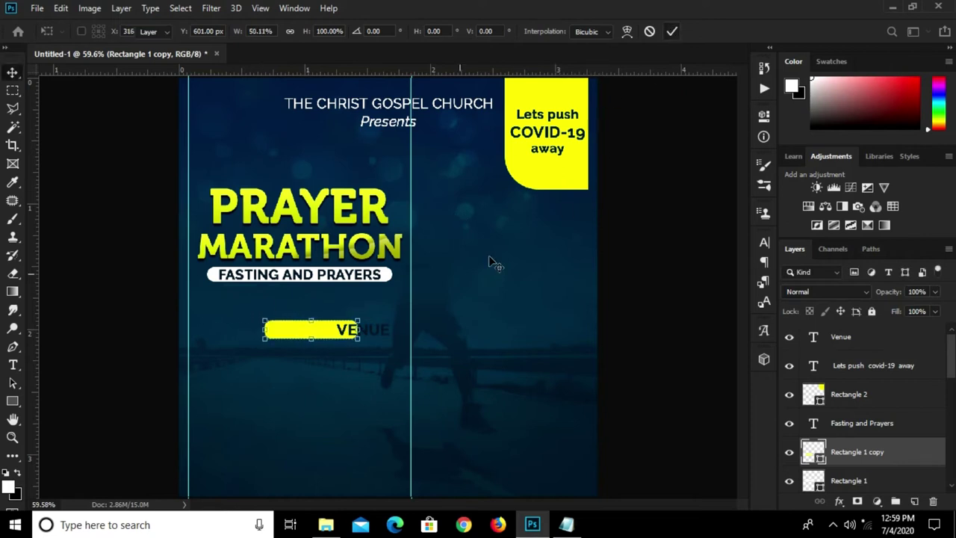
Centre the VENUE text on the yellow bar and set it to 9 pt.
{"action": "left_click", "coordinate": [462, 345]}
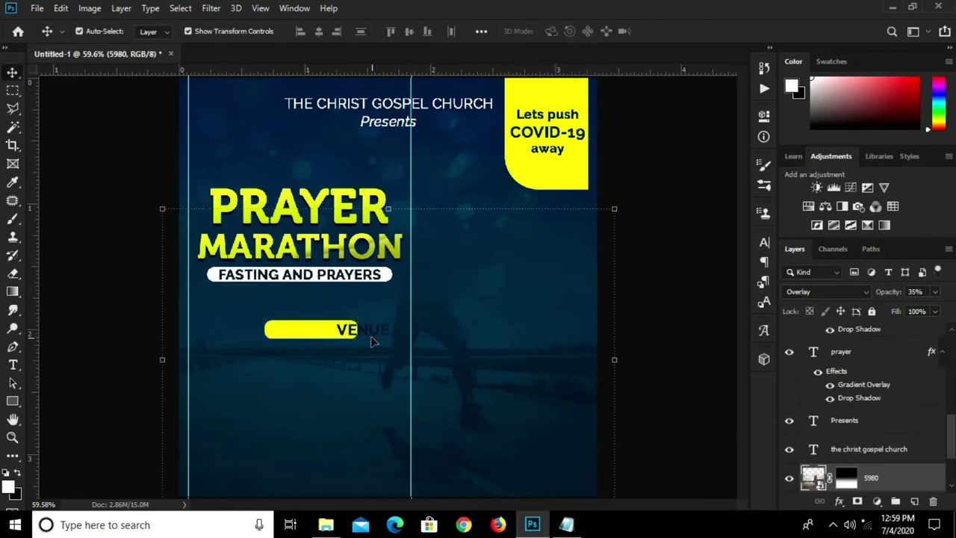
{"action": "left_click_drag", "start_coordinate": [372, 331], "coordinate": [320, 331]}
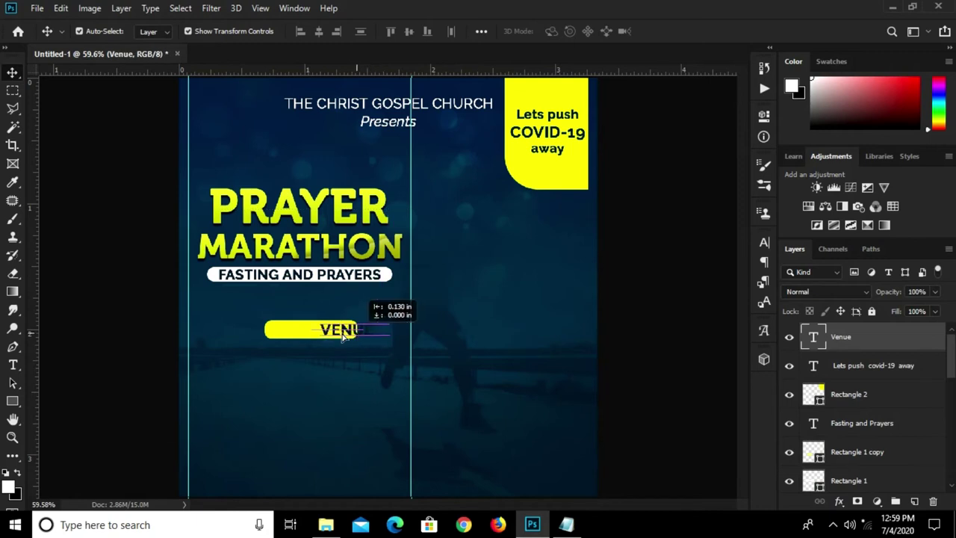
{"action": "left_click", "coordinate": [763, 244]}
{"action": "left_click", "coordinate": [660, 278]}
{"action": "left_click", "coordinate": [642, 332]}
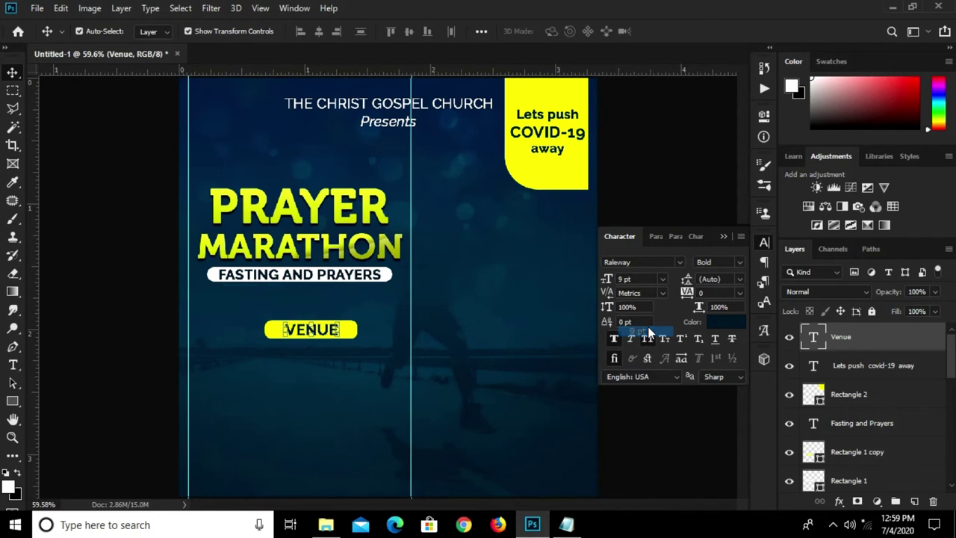
{"action": "left_click", "coordinate": [723, 235]}
{"action": "left_click", "coordinate": [222, 343]}
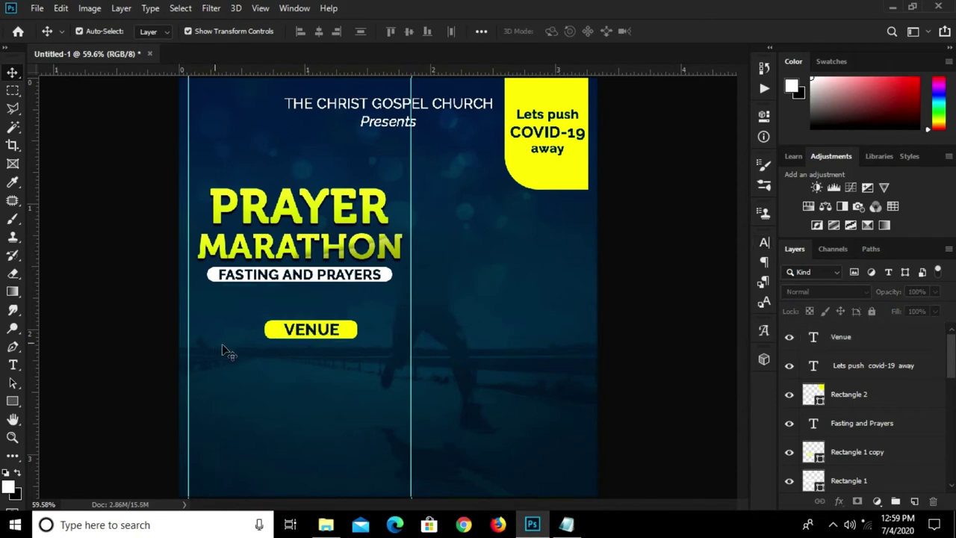
Paste the church name as a new text line below VENUE.
{"action": "left_click", "coordinate": [12, 365]}
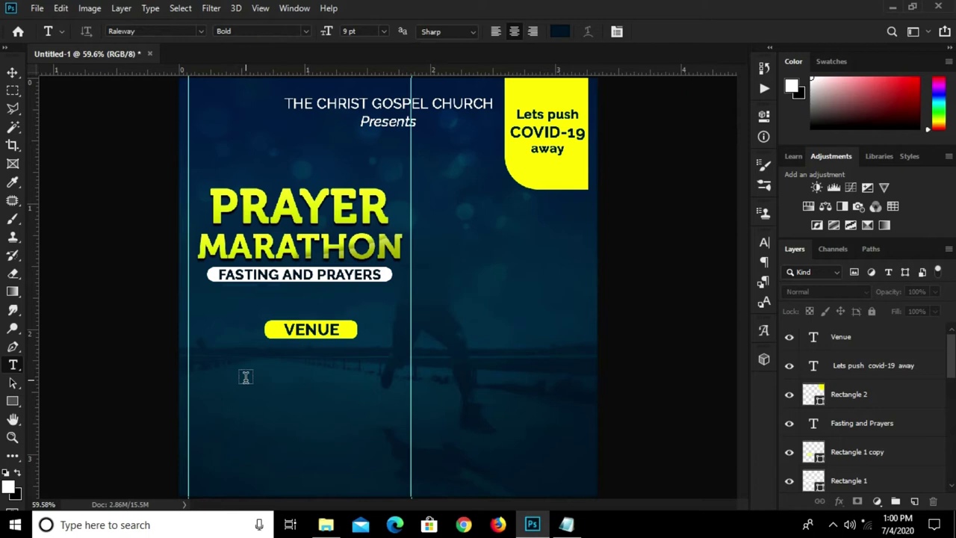
{"action": "left_click", "coordinate": [245, 377]}
{"action": "key", "text": "ctrl+v"}
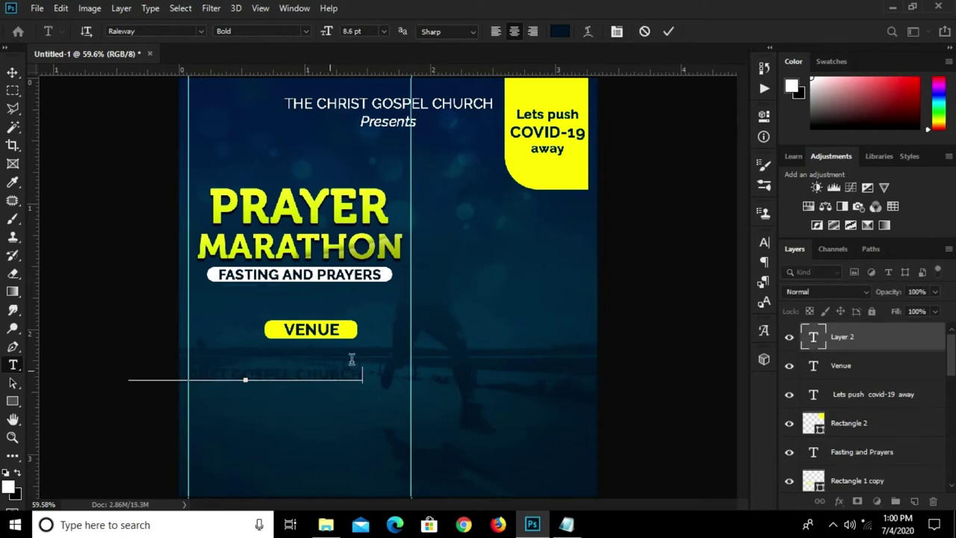
{"action": "left_click", "coordinate": [669, 31]}
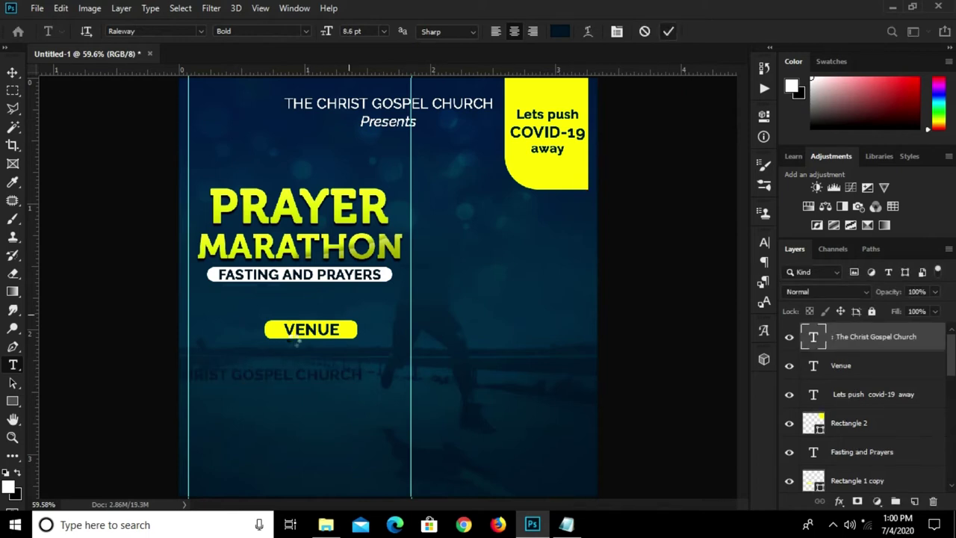
Set the VENUE text to Museo at 700 weight.
{"action": "key", "text": "v"}
{"action": "left_click", "coordinate": [312, 332]}
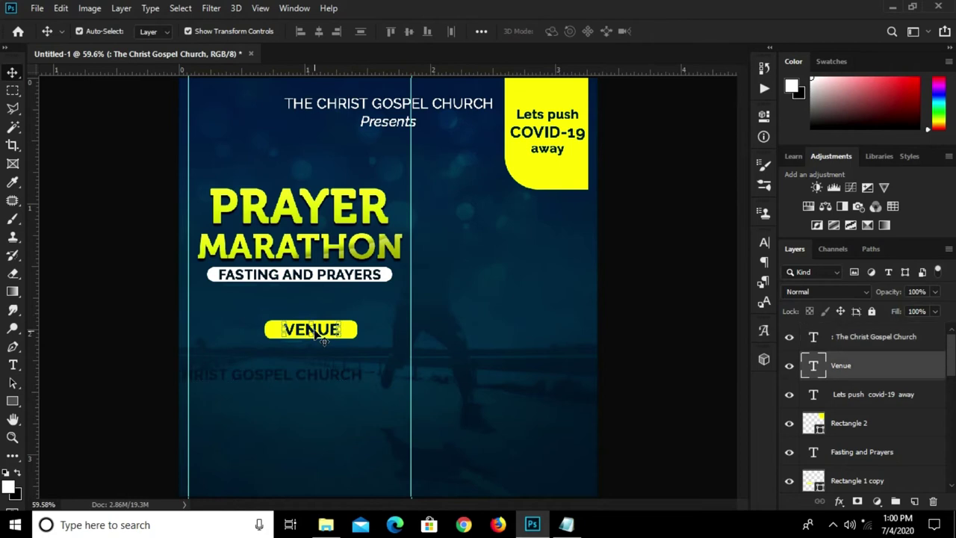
{"action": "left_click", "coordinate": [764, 242]}
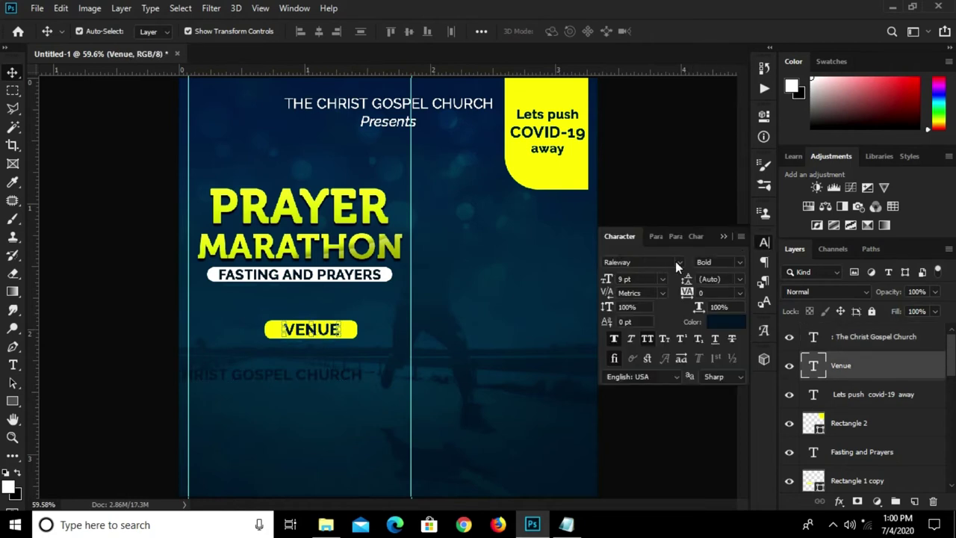
{"action": "left_click", "coordinate": [678, 262]}
{"action": "key", "text": "Down"}
{"action": "key", "text": "Down"}
{"action": "key", "text": "Down"}
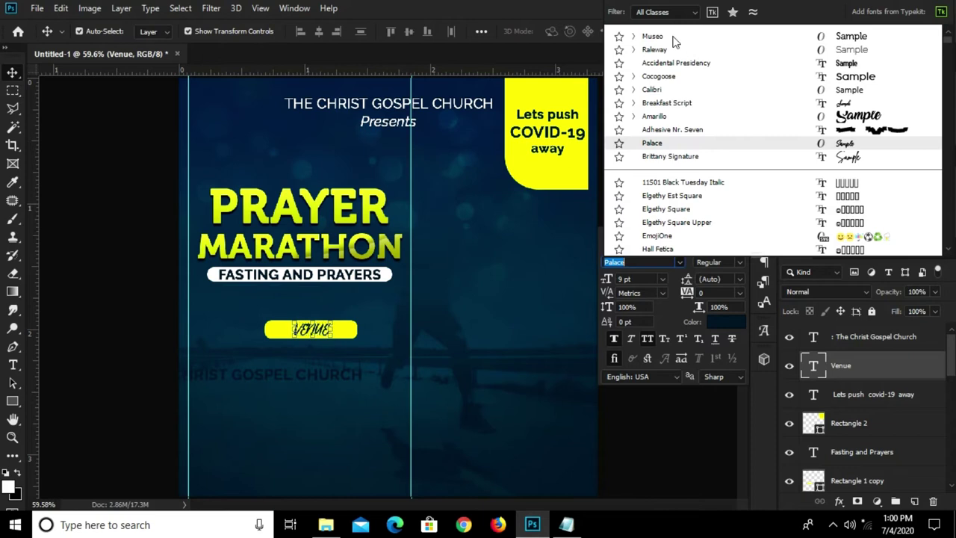
{"action": "left_click", "coordinate": [674, 37]}
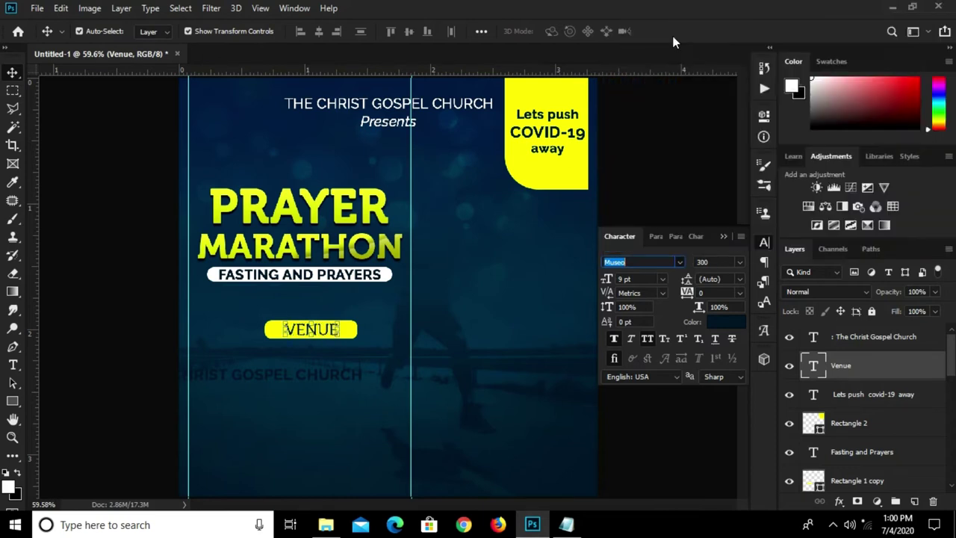
{"action": "left_click", "coordinate": [736, 262]}
{"action": "left_click", "coordinate": [728, 287]}
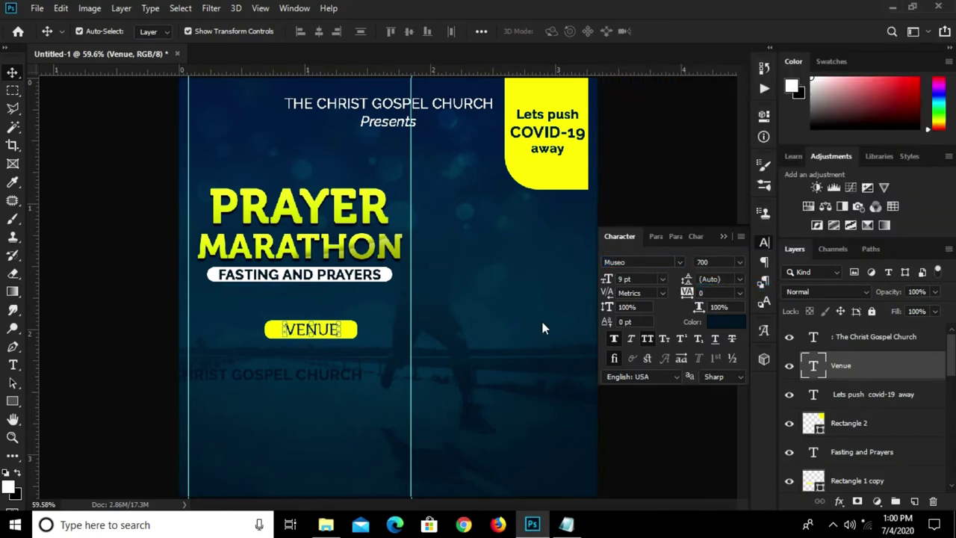
Make the church name Museo in white (#ffffff) and move it under VENUE.
{"action": "left_click", "coordinate": [323, 375]}
{"action": "left_click", "coordinate": [681, 260]}
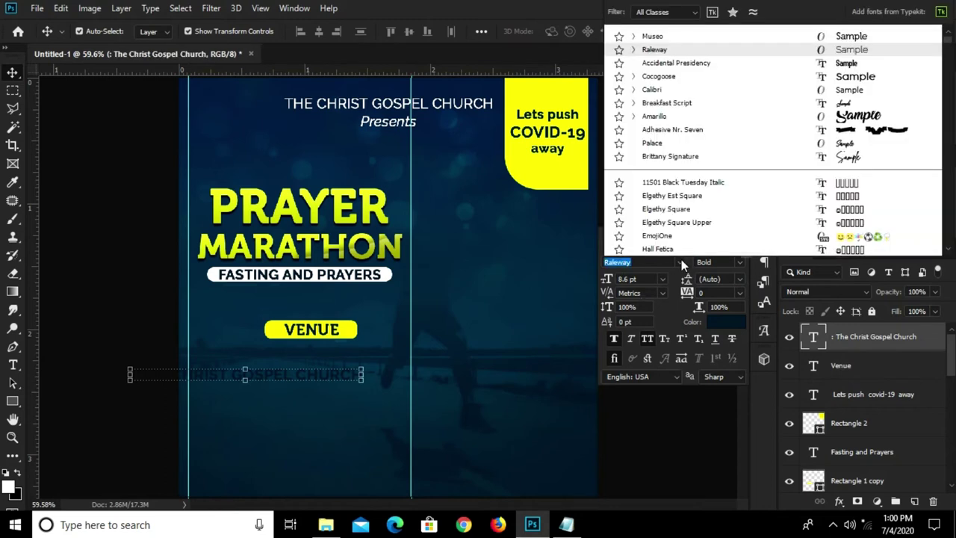
{"action": "left_click", "coordinate": [682, 41]}
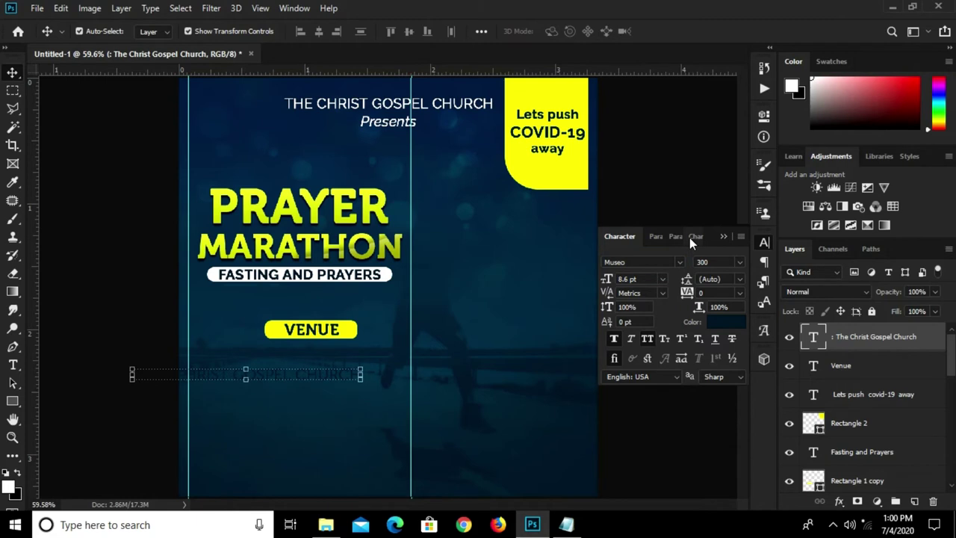
{"action": "left_click", "coordinate": [729, 325]}
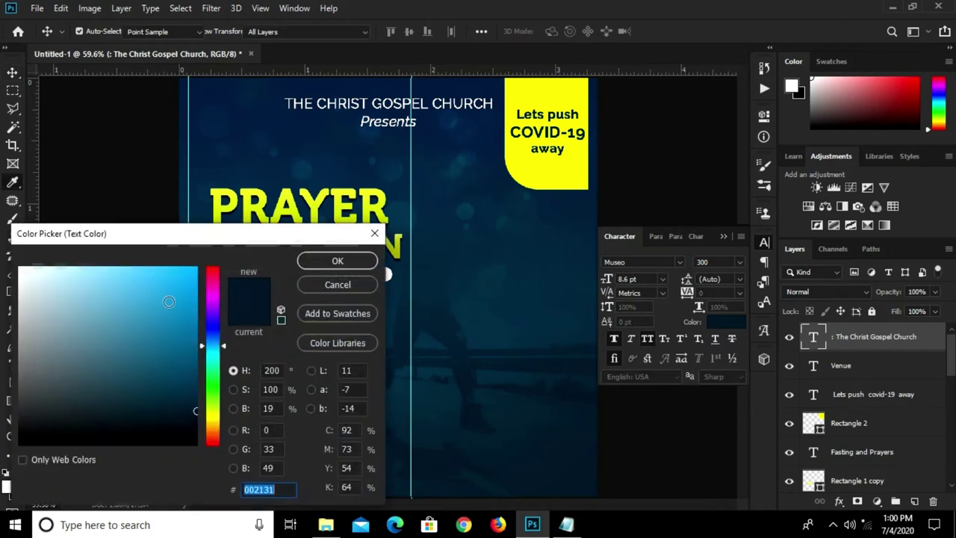
{"action": "type", "text": "ffffff"}
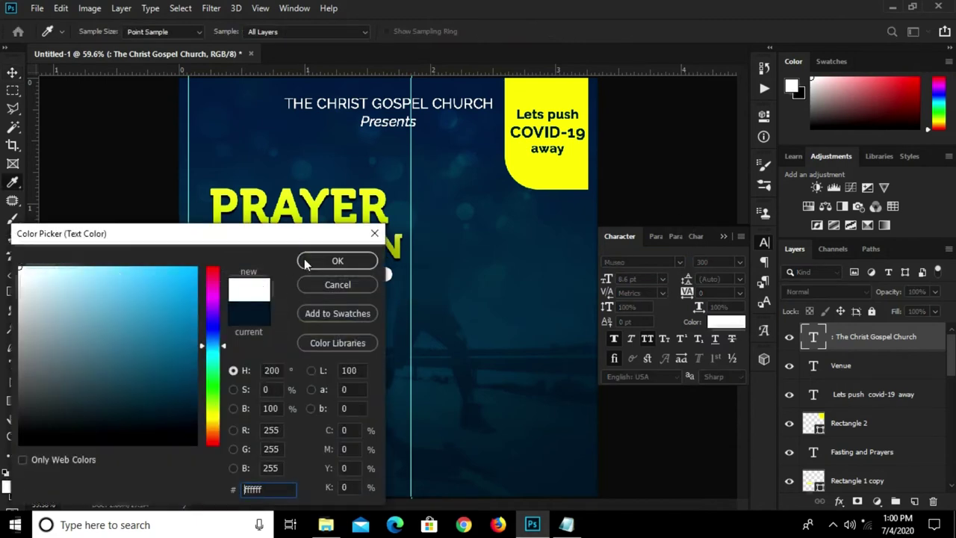
{"action": "left_click", "coordinate": [337, 261]}
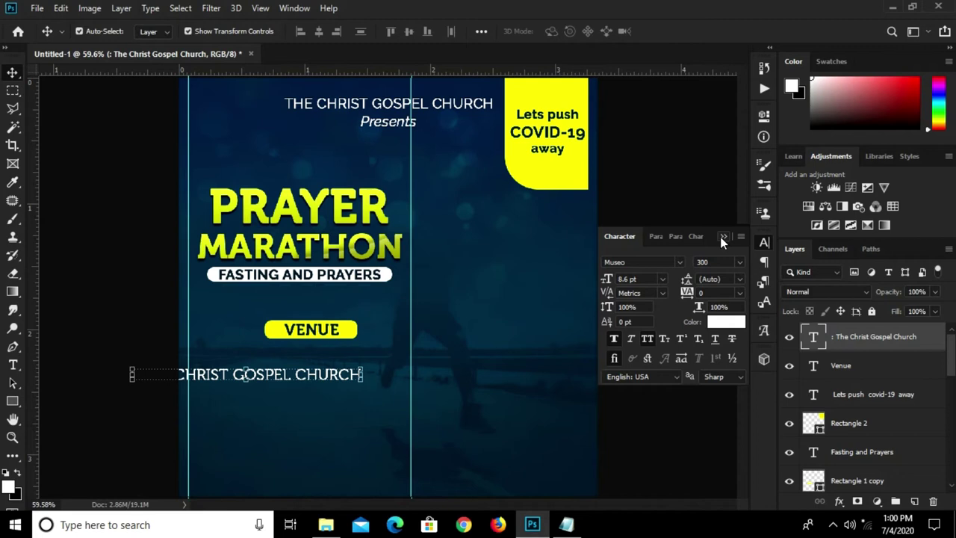
{"action": "left_click", "coordinate": [721, 236]}
{"action": "left_click_drag", "start_coordinate": [266, 378], "coordinate": [312, 364]}
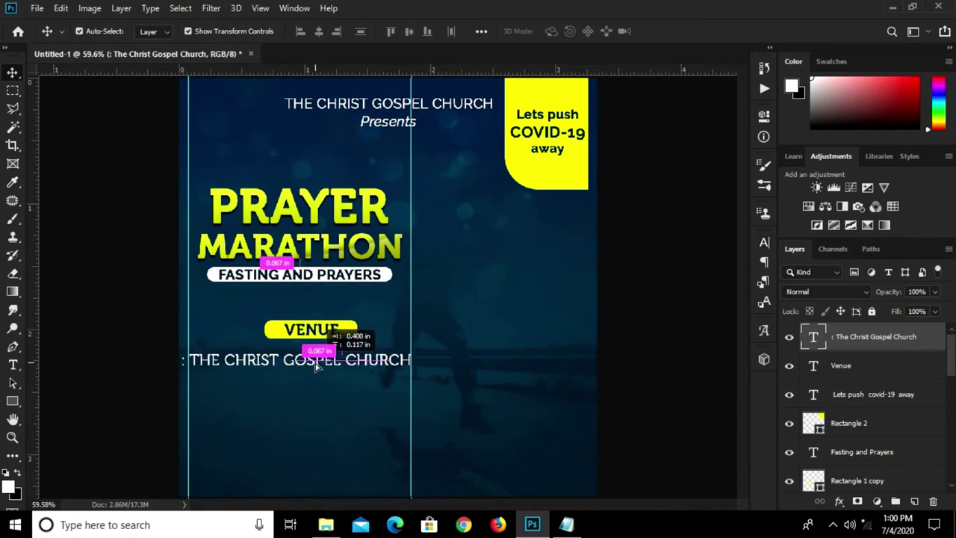
Apply Museo to the church name and turn off All Caps.
{"action": "left_click", "coordinate": [763, 243]}
{"action": "left_click", "coordinate": [620, 261]}
{"action": "type", "text": "Museo"}
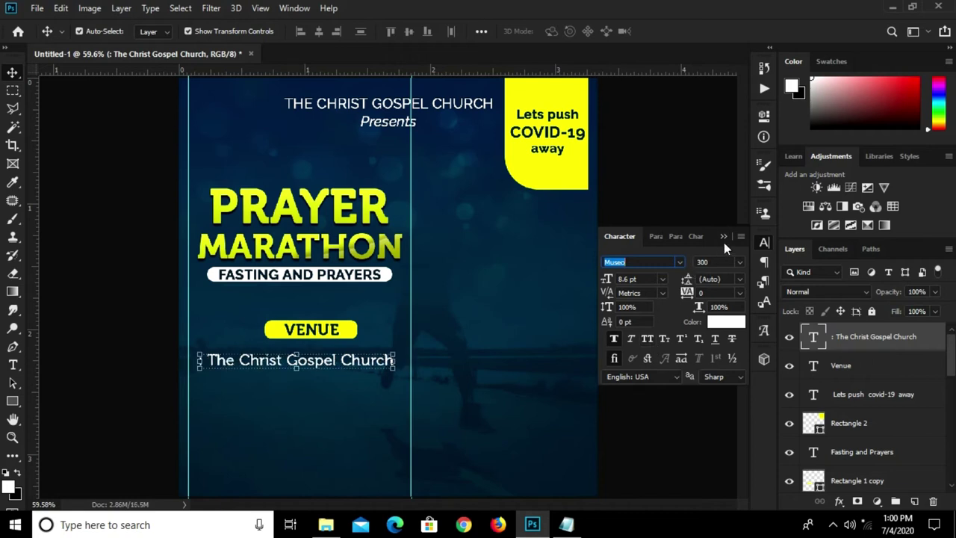
{"action": "key", "text": "Return"}
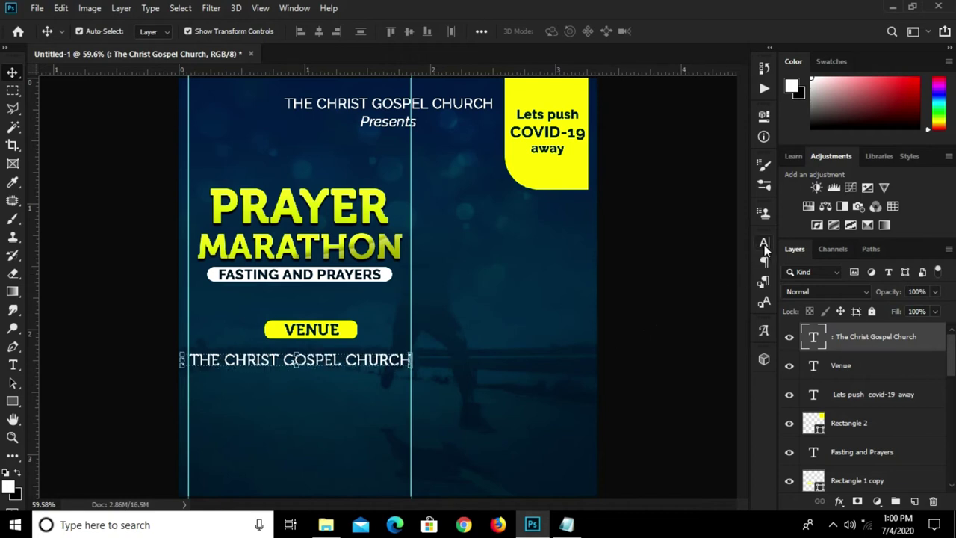
{"action": "left_click", "coordinate": [763, 243]}
{"action": "left_click", "coordinate": [647, 341]}
{"action": "left_click", "coordinate": [724, 237]}
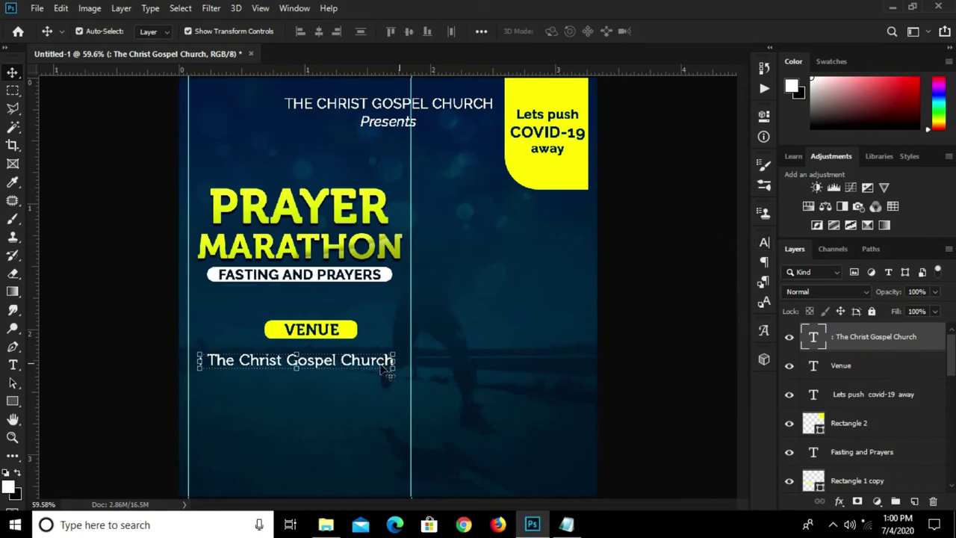
Nudge the church name line up and right beneath VENUE.
{"action": "key", "text": "ctrl+t"}
{"action": "left_click_drag", "start_coordinate": [357, 366], "coordinate": [364, 359]}
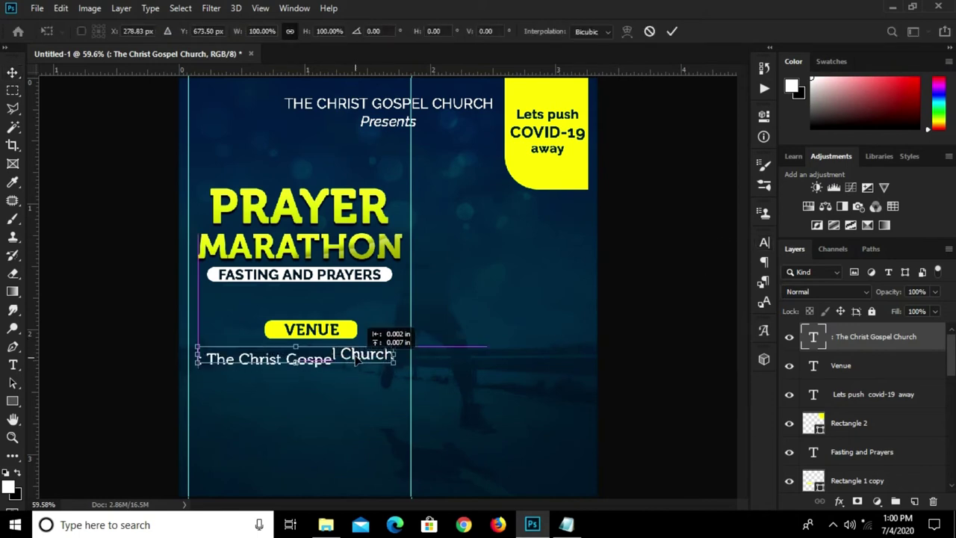
{"action": "key", "text": "Return"}
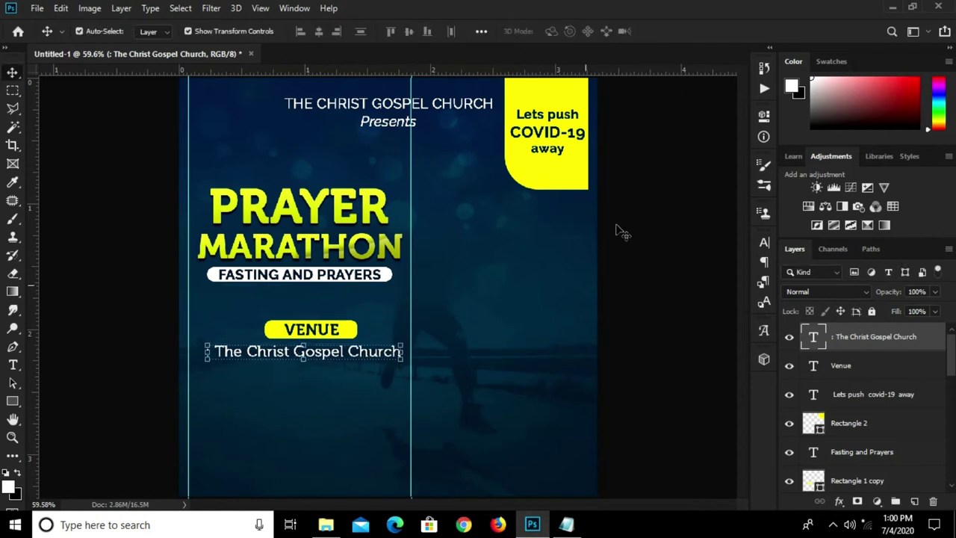
{"action": "left_click", "coordinate": [635, 202]}
{"action": "left_click", "coordinate": [347, 331]}
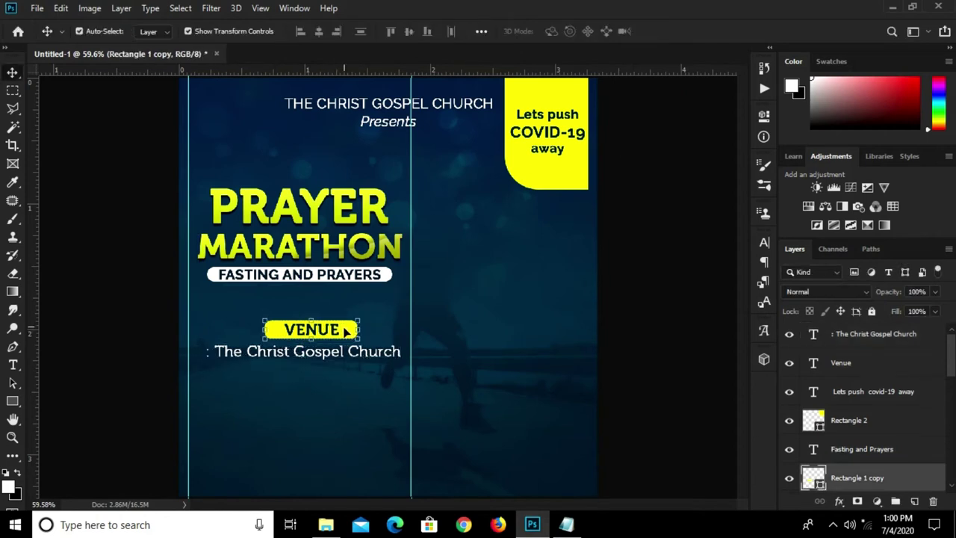
{"action": "scroll", "coordinate": [194, 386], "scroll_direction": "down", "scroll_amount": 1}
{"action": "scroll", "coordinate": [194, 386], "scroll_direction": "down", "scroll_amount": 1}
{"action": "scroll", "coordinate": [194, 386], "scroll_direction": "up", "scroll_amount": 1}
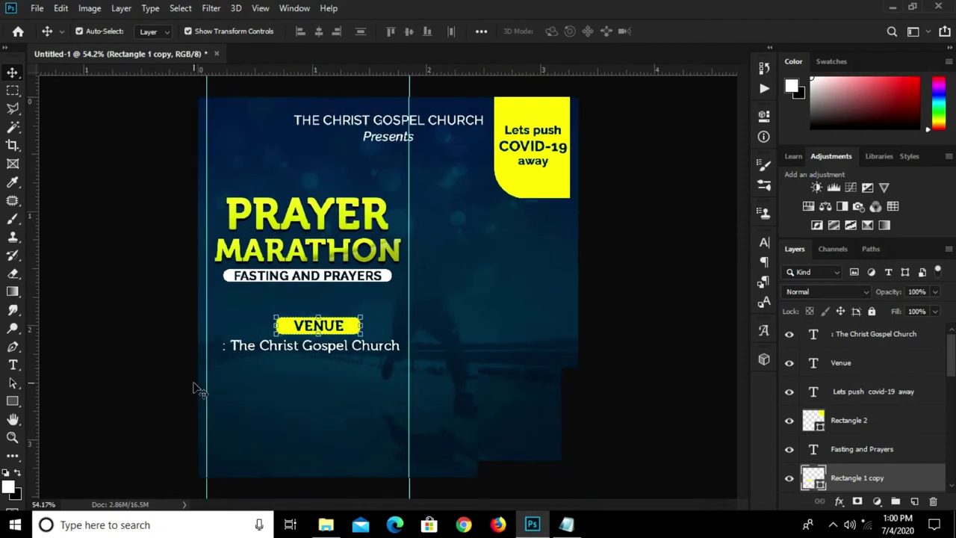
Draw a small yellow bar below the church name with 21 px left corner radii.
{"action": "left_click", "coordinate": [13, 400]}
{"action": "scroll", "coordinate": [224, 396], "scroll_direction": "up", "scroll_amount": 1}
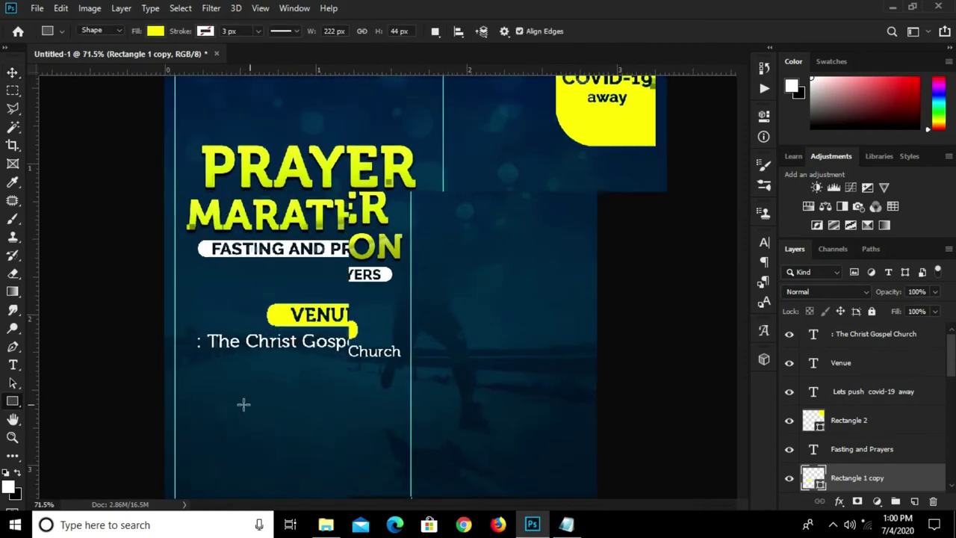
{"action": "left_click_drag", "start_coordinate": [206, 388], "coordinate": [291, 409]}
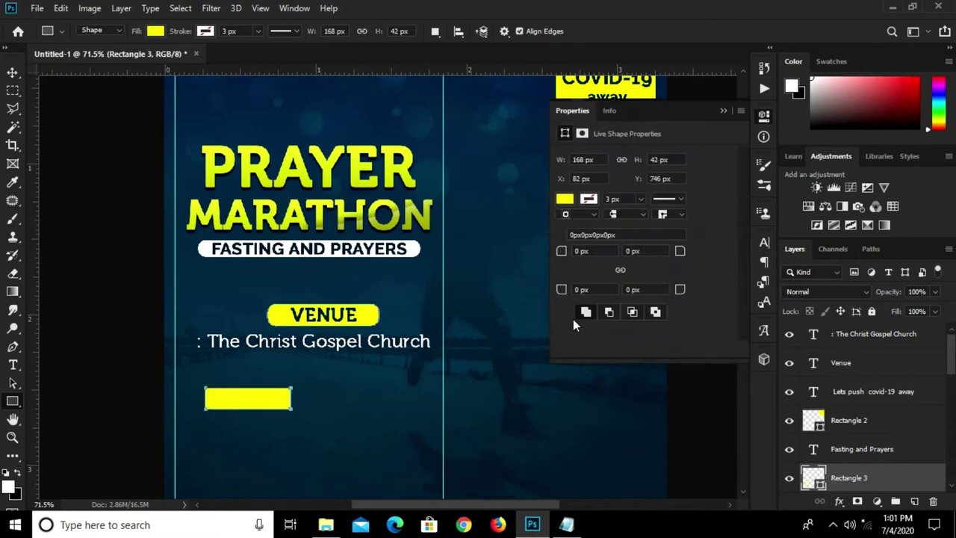
{"action": "left_click_drag", "start_coordinate": [565, 255], "coordinate": [589, 252]}
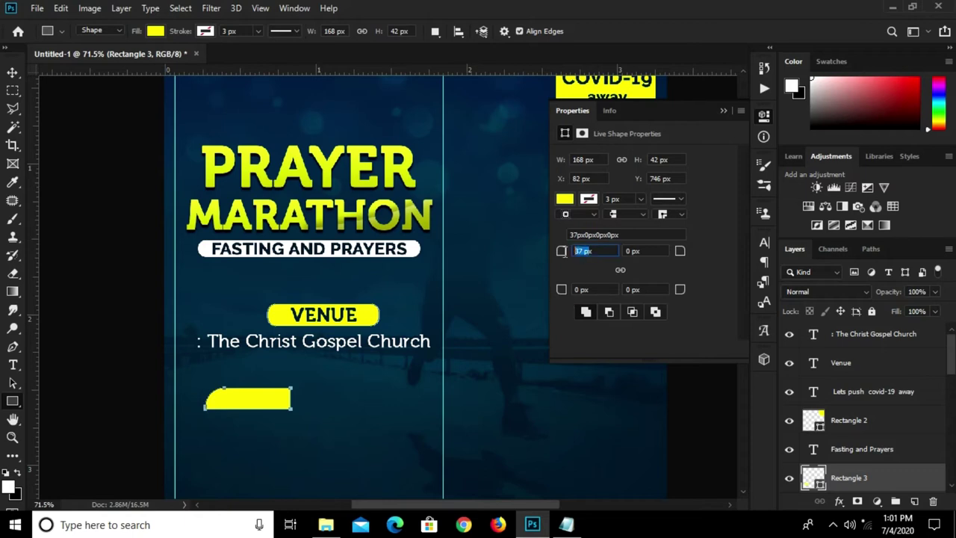
{"action": "type", "text": "24"}
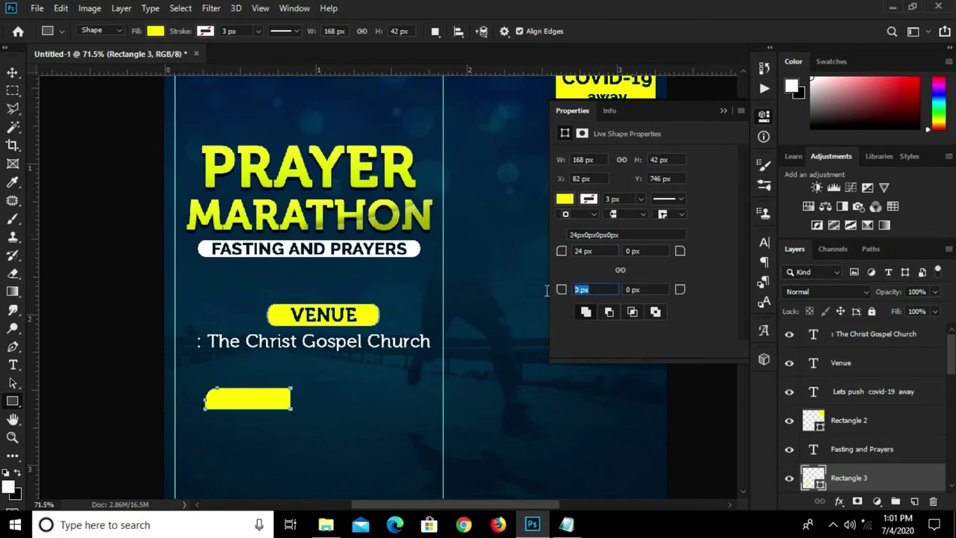
{"action": "left_click_drag", "start_coordinate": [544, 289], "coordinate": [529, 285]}
{"action": "left_click", "coordinate": [722, 111]}
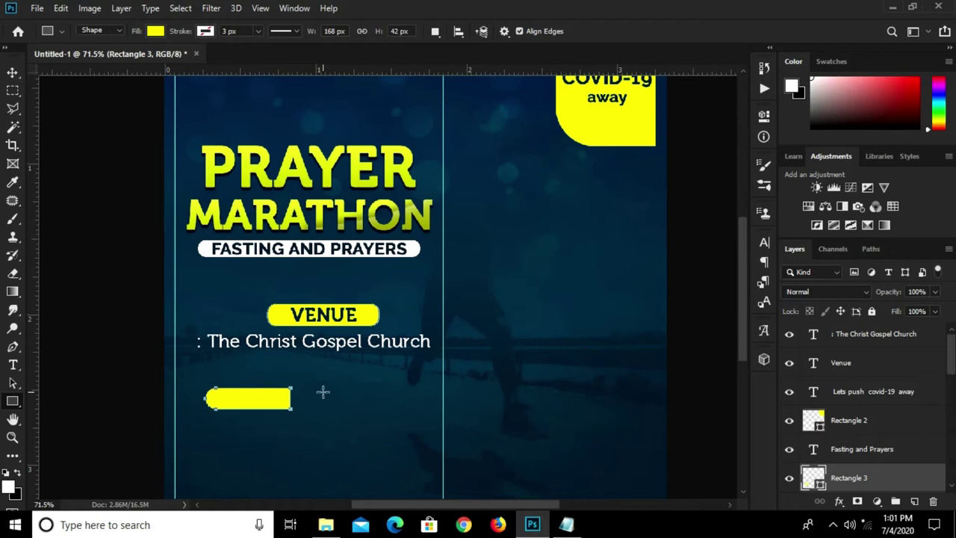
Move the new yellow bar up closer to the church name line.
{"action": "key", "text": "v"}
{"action": "key", "text": "ctrl+0"}
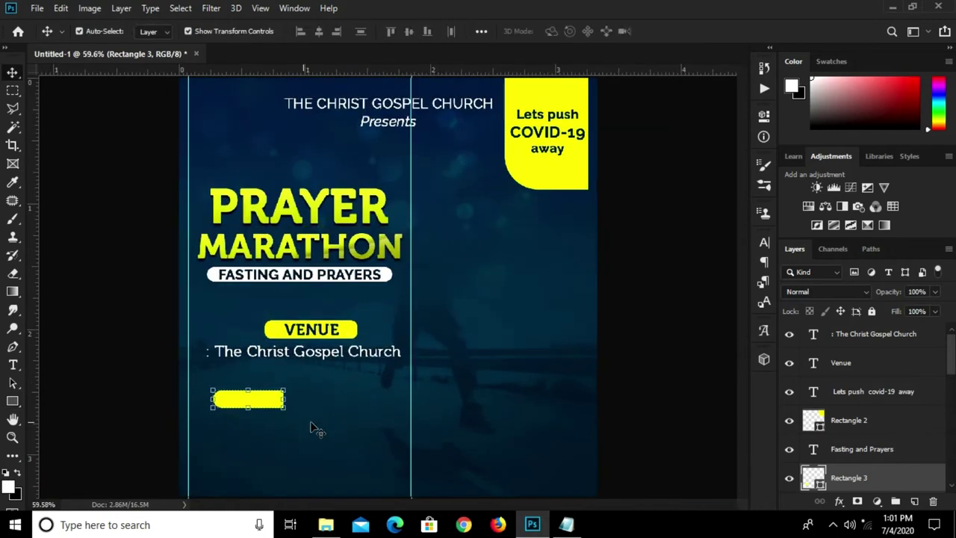
{"action": "left_click_drag", "start_coordinate": [266, 406], "coordinate": [266, 397]}
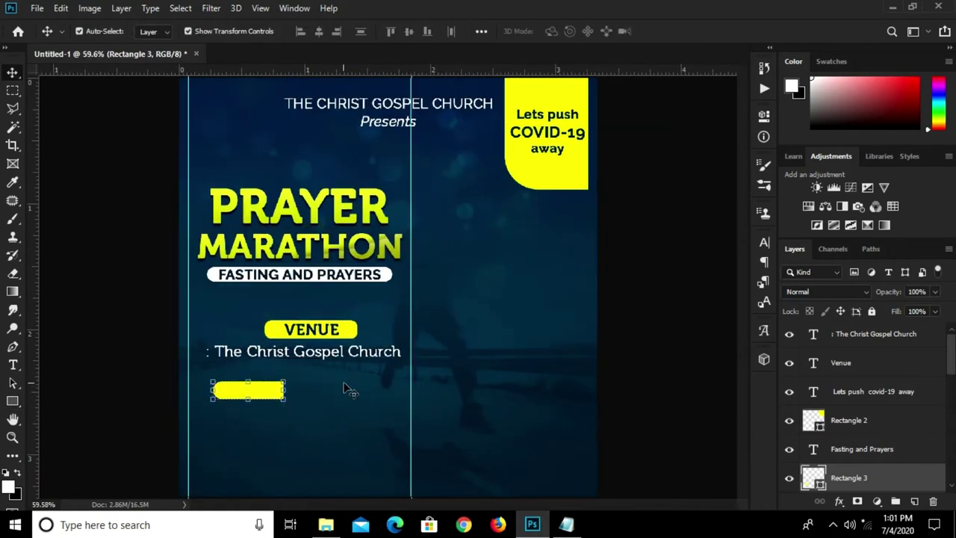
{"action": "key", "text": "ctrl+minus"}
{"action": "right_click", "coordinate": [13, 401]}
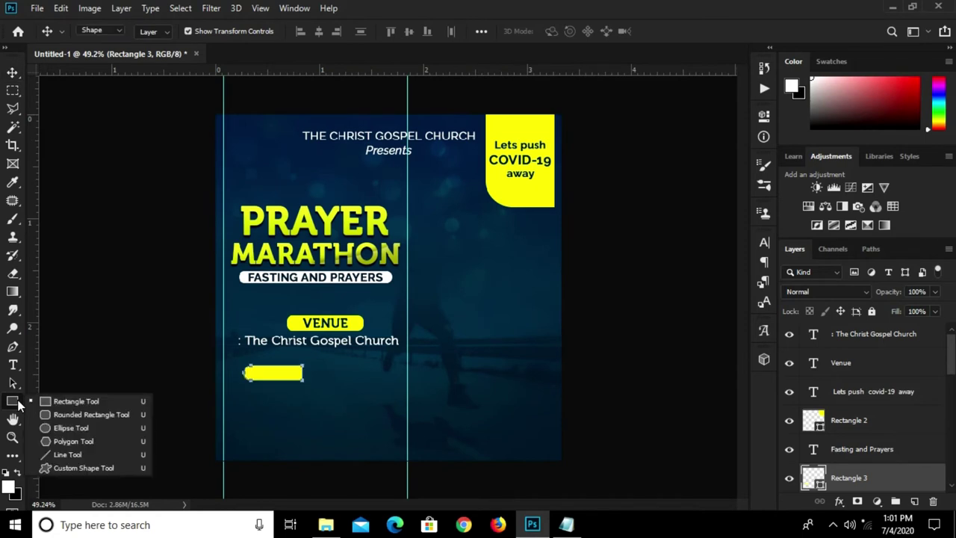
{"action": "left_click", "coordinate": [85, 399]}
Draw a thin vertical bar beside the yellow bar and fill it white.
{"action": "scroll", "coordinate": [313, 403], "scroll_direction": "up", "scroll_amount": 2}
{"action": "left_click_drag", "start_coordinate": [307, 358], "coordinate": [307, 451]}
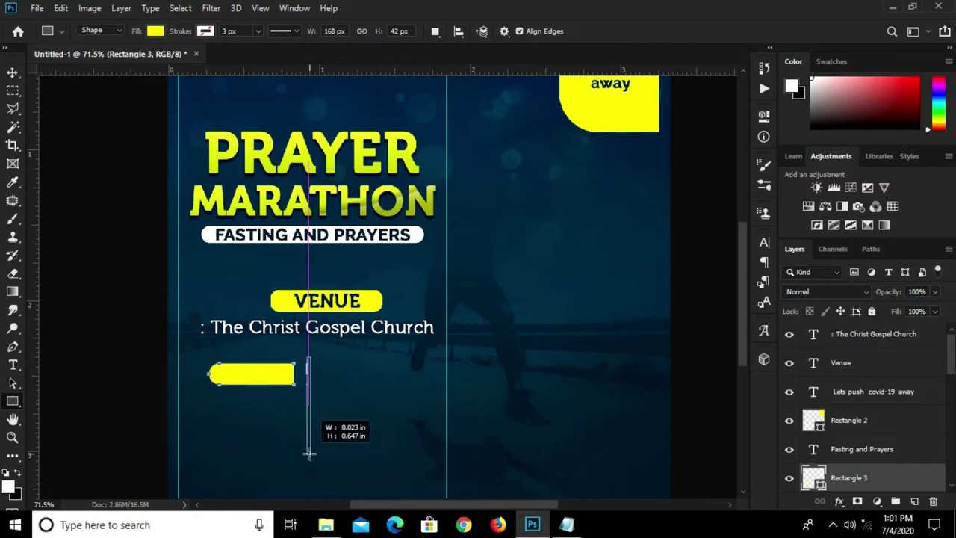
{"action": "left_click_drag", "start_coordinate": [309, 452], "coordinate": [309, 453]}
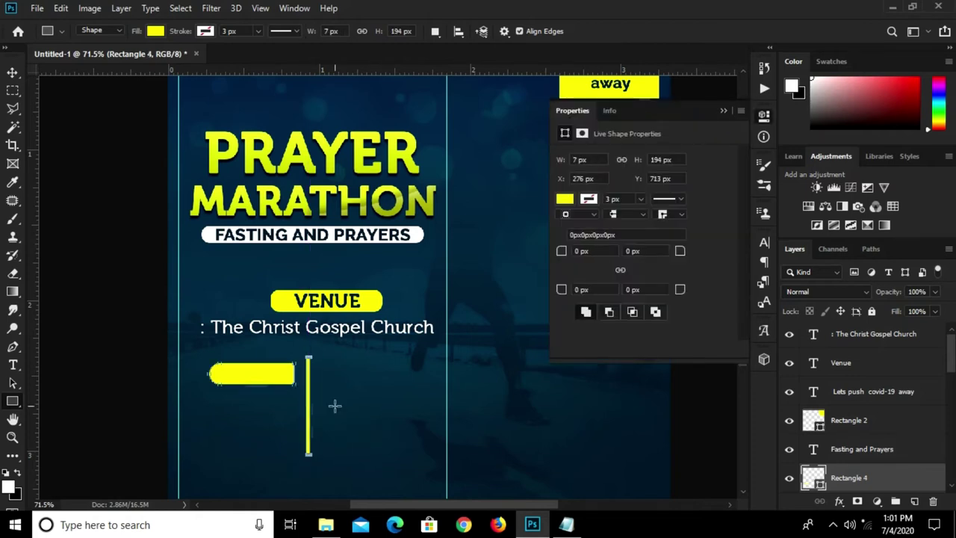
{"action": "left_click", "coordinate": [563, 200]}
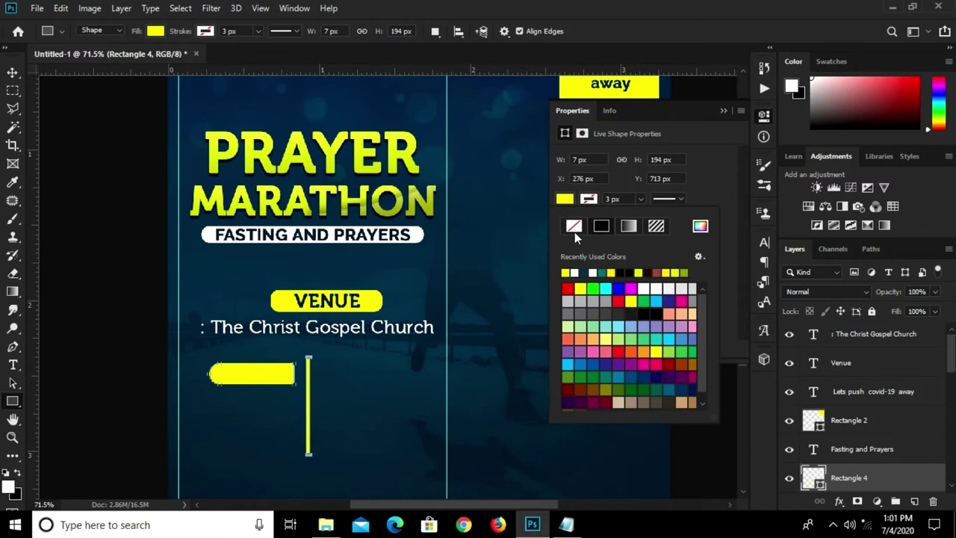
{"action": "left_click", "coordinate": [575, 272]}
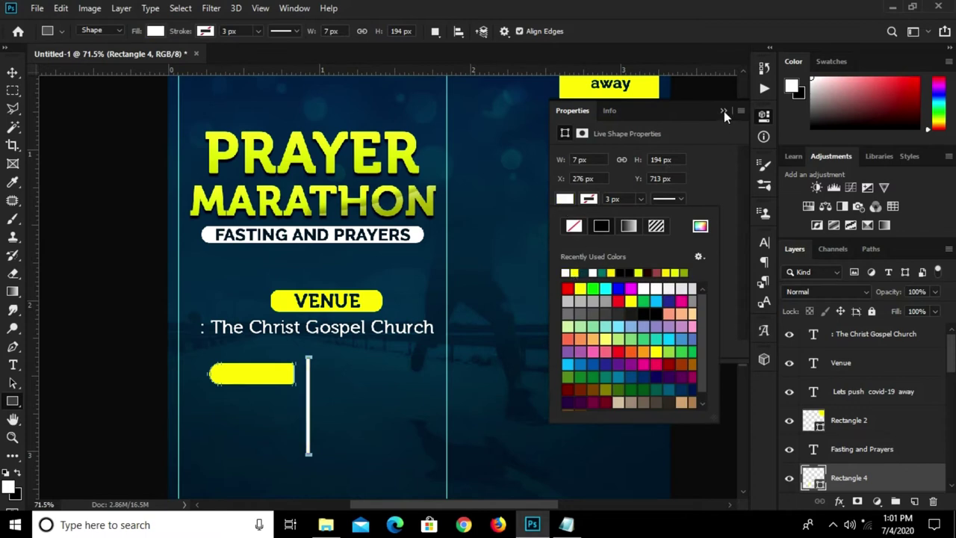
{"action": "left_click", "coordinate": [724, 111]}
Narrow the white divider line to about half its width.
{"action": "key", "text": "v"}
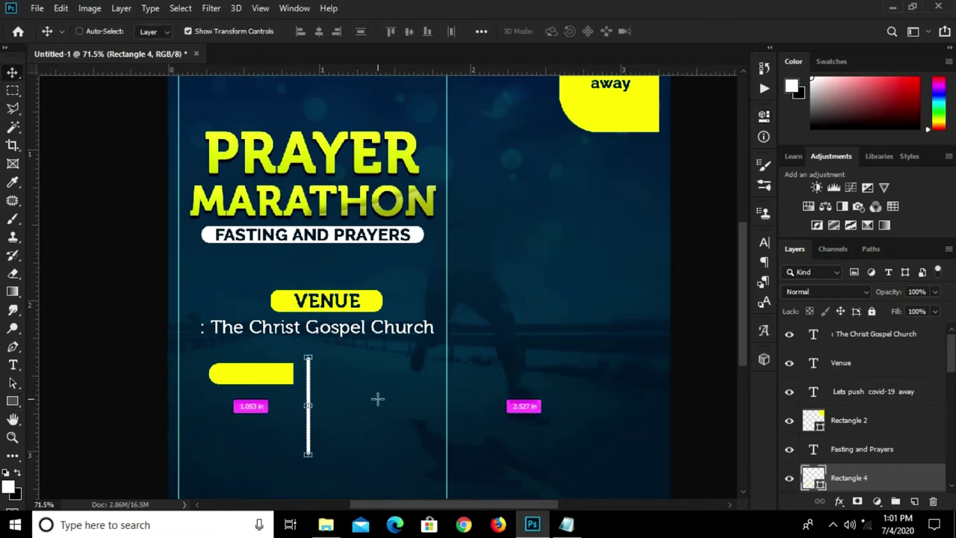
{"action": "key", "text": "ctrl+0"}
{"action": "scroll", "coordinate": [328, 431], "scroll_direction": "up", "scroll_amount": 2}
{"action": "scroll", "coordinate": [295, 405], "scroll_direction": "up", "scroll_amount": 4}
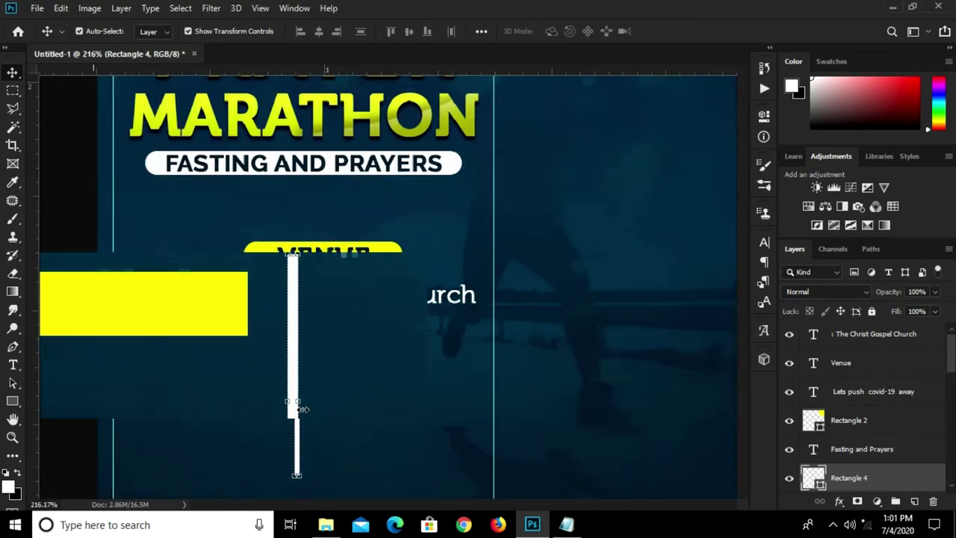
{"action": "scroll", "coordinate": [295, 399], "scroll_direction": "up", "scroll_amount": 3}
{"action": "key", "text": "ctrl+t"}
{"action": "left_click_drag", "start_coordinate": [297, 396], "coordinate": [286, 420]}
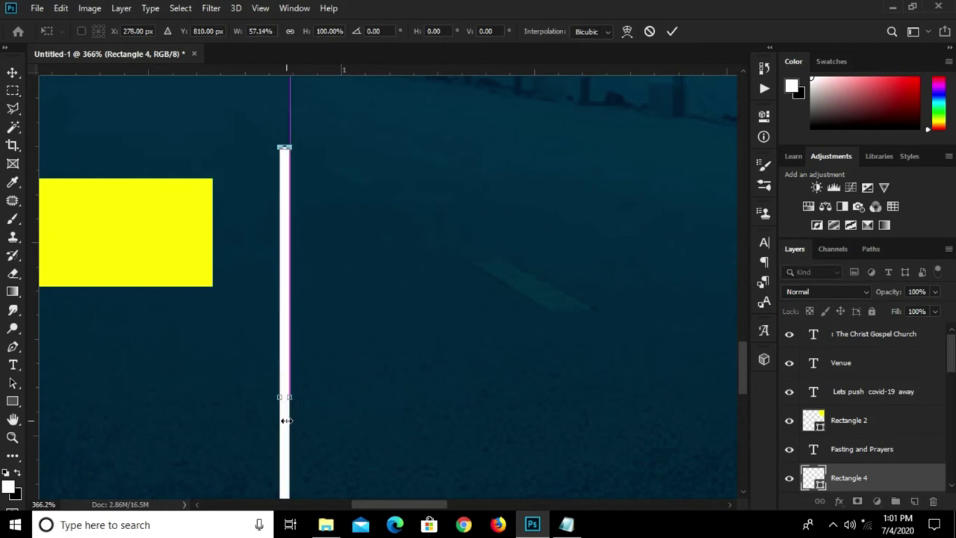
{"action": "key", "text": "Return"}
Shift the yellow bar left under the church line and align the white divider beside it.
{"action": "key", "text": "ctrl+0"}
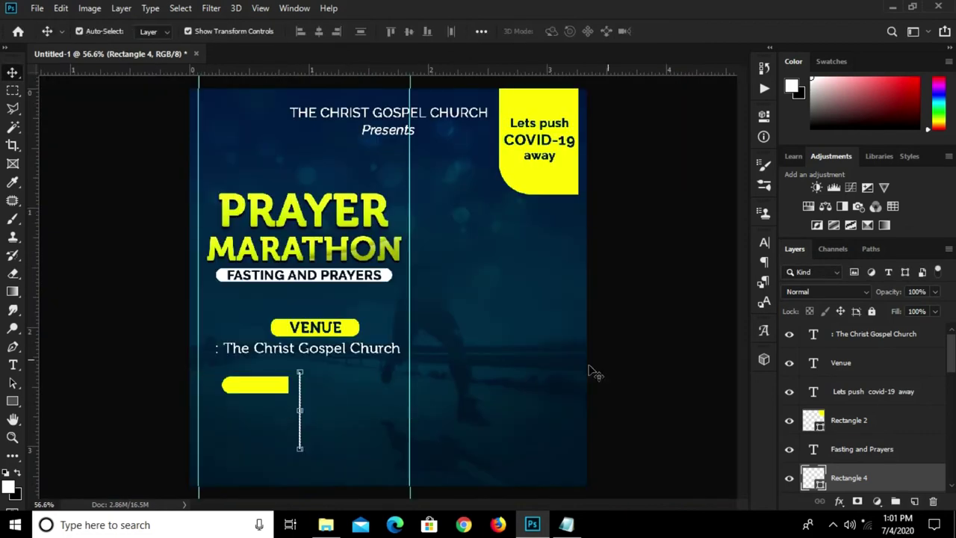
{"action": "left_click_drag", "start_coordinate": [274, 391], "coordinate": [218, 396]}
{"action": "key", "text": "ctrl+t"}
{"action": "key", "text": "Return"}
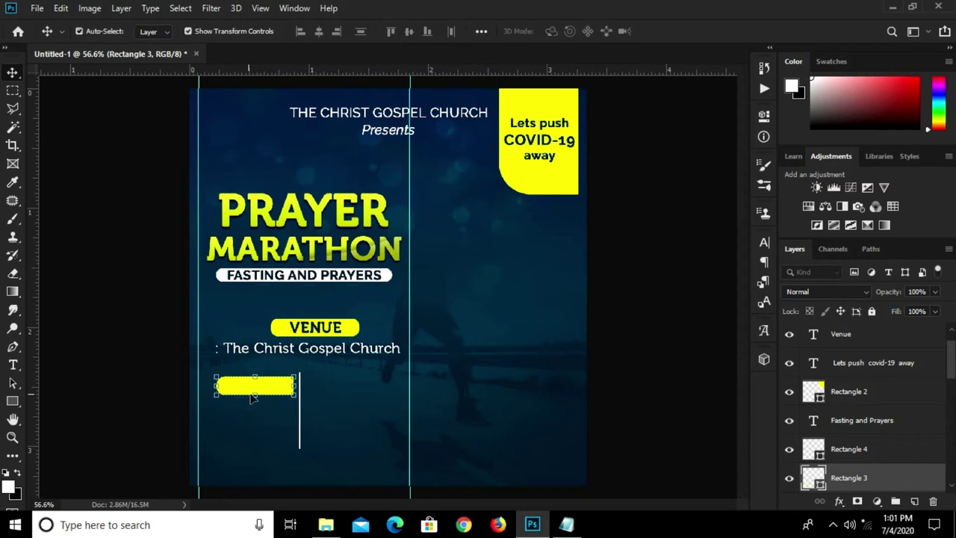
{"action": "left_click", "coordinate": [114, 355]}
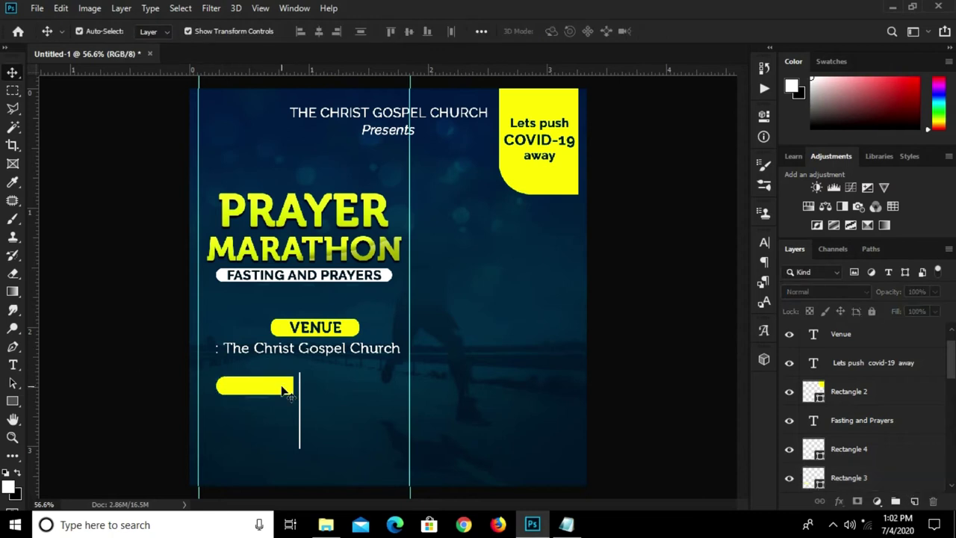
{"action": "left_click", "coordinate": [285, 390]}
{"action": "left_click_drag", "start_coordinate": [284, 390], "coordinate": [284, 387]}
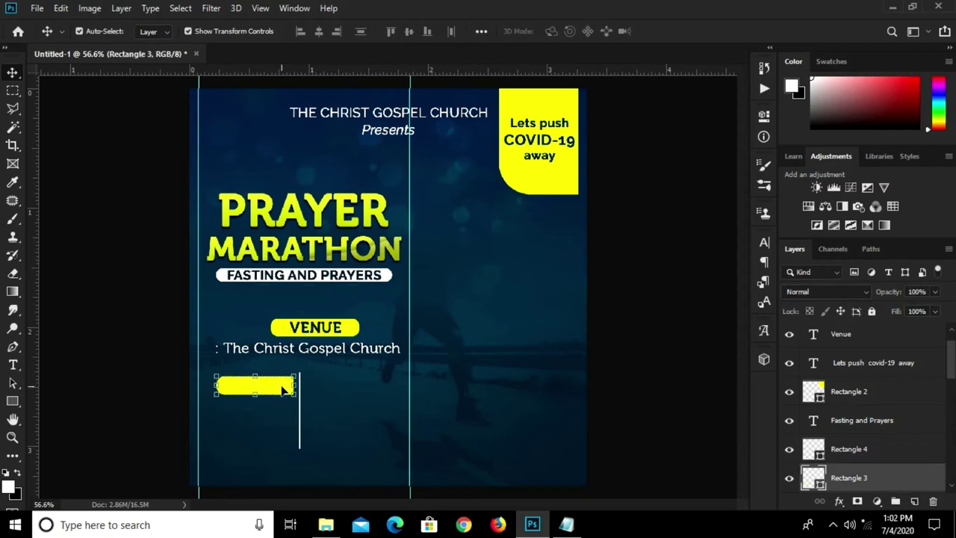
{"action": "left_click", "coordinate": [869, 448]}
{"action": "key", "text": "Left"}
{"action": "key", "text": "Left"}
{"action": "key", "text": "Left"}
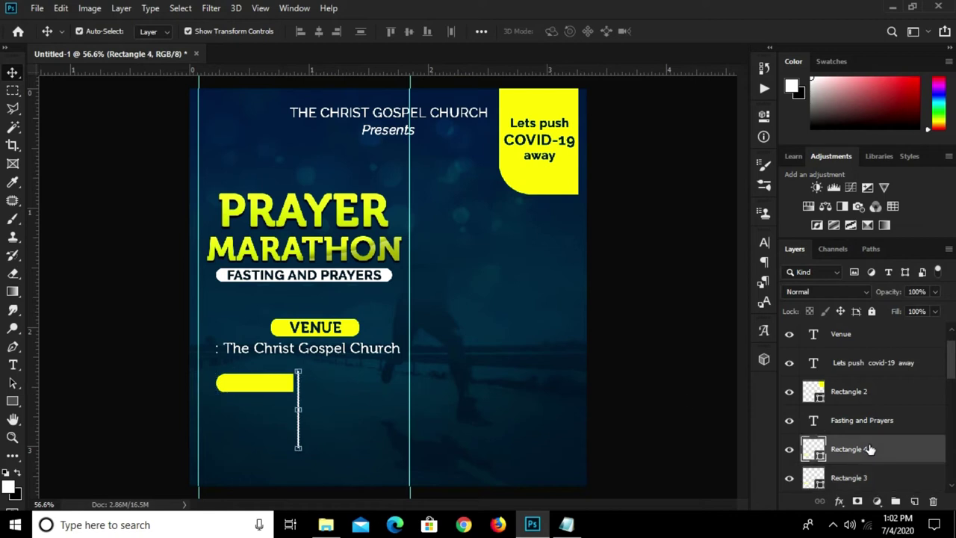
{"action": "left_click", "coordinate": [634, 384]}
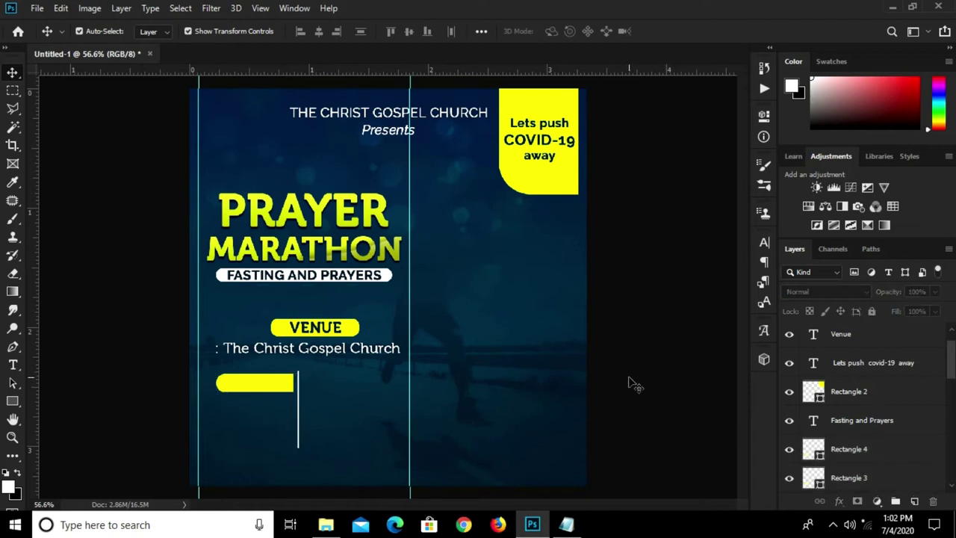
Copy the '6:00AM 6:00PM' line from the Notepad prayer marathon notes, then return to Photoshop.
{"action": "left_click", "coordinate": [561, 521]}
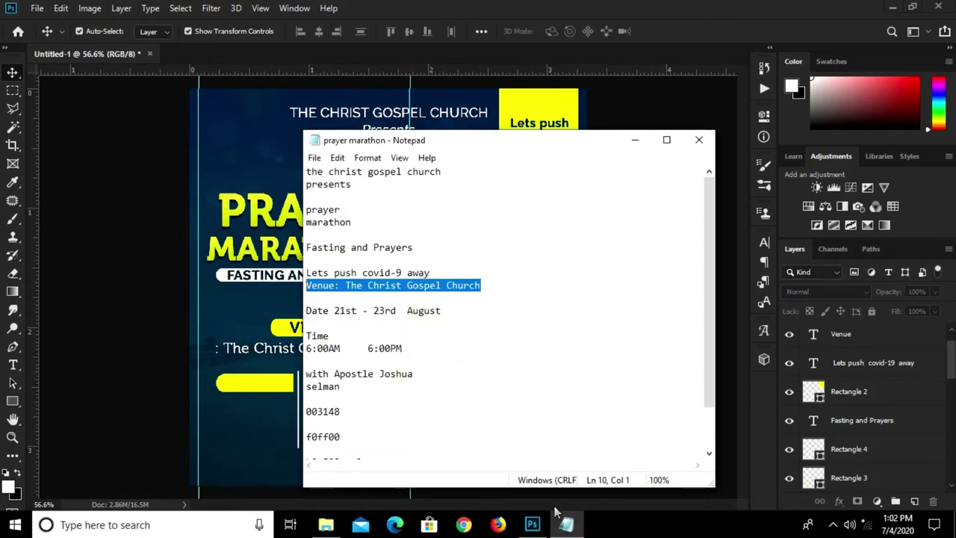
{"action": "left_click_drag", "start_coordinate": [336, 352], "coordinate": [300, 350]}
{"action": "left_click_drag", "start_coordinate": [416, 349], "coordinate": [280, 347]}
{"action": "right_click", "coordinate": [315, 348]}
{"action": "left_click", "coordinate": [350, 179]}
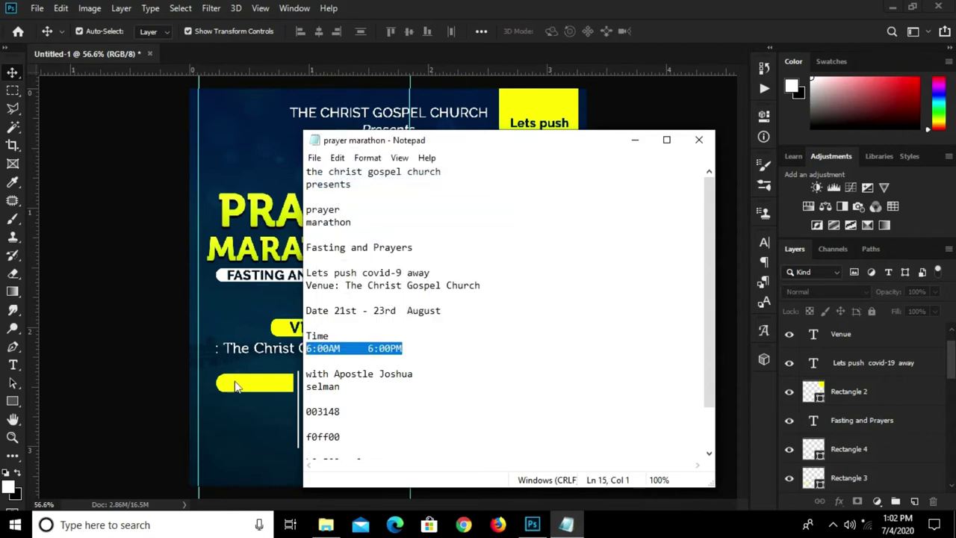
{"action": "right_click", "coordinate": [303, 347]}
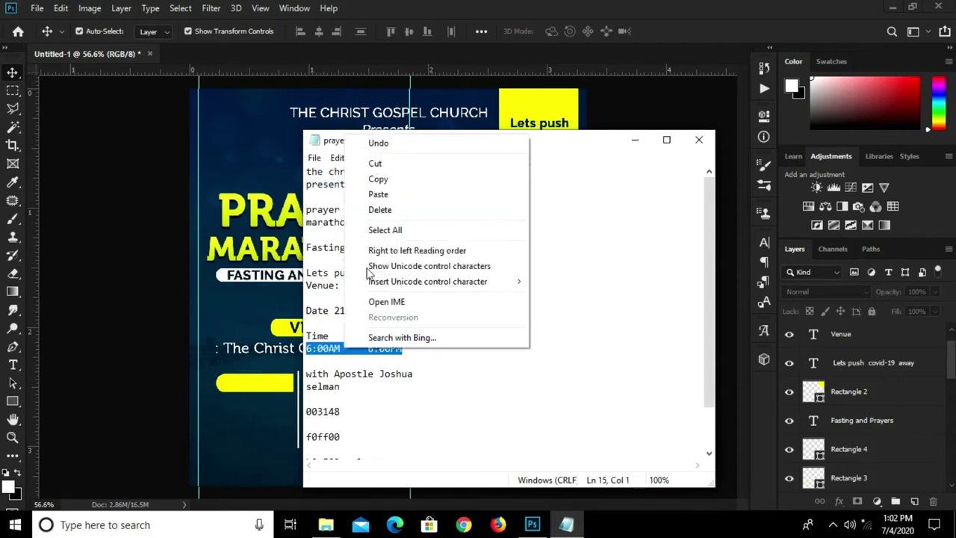
{"action": "left_click", "coordinate": [391, 178]}
{"action": "left_click", "coordinate": [239, 415]}
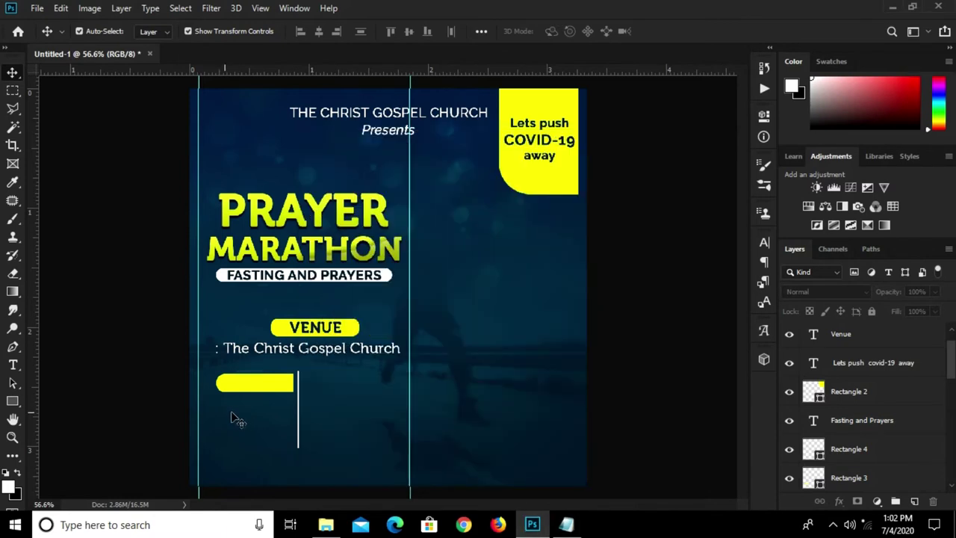
Paste the copied times as a new text layer below the yellow bar, moved fully onto the flyer.
{"action": "left_click", "coordinate": [12, 365]}
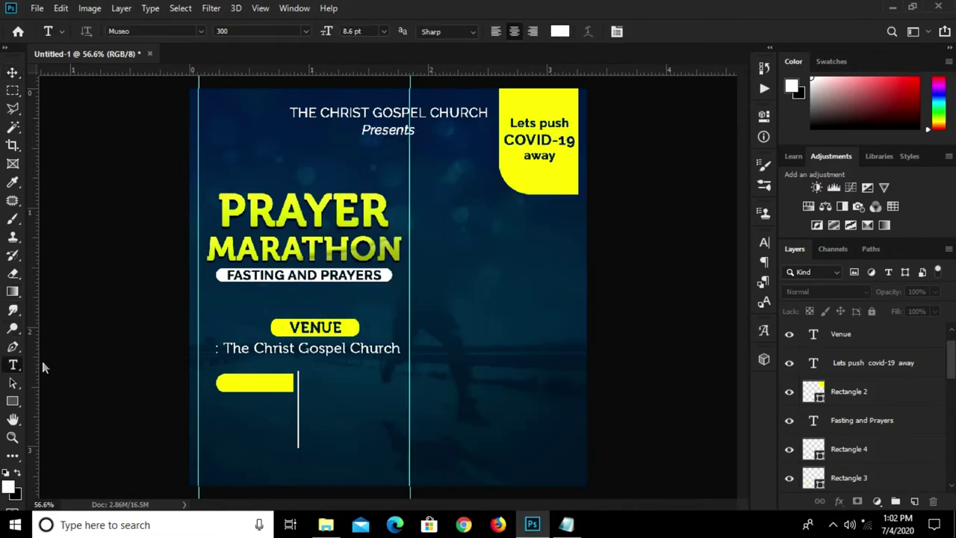
{"action": "left_click", "coordinate": [226, 402]}
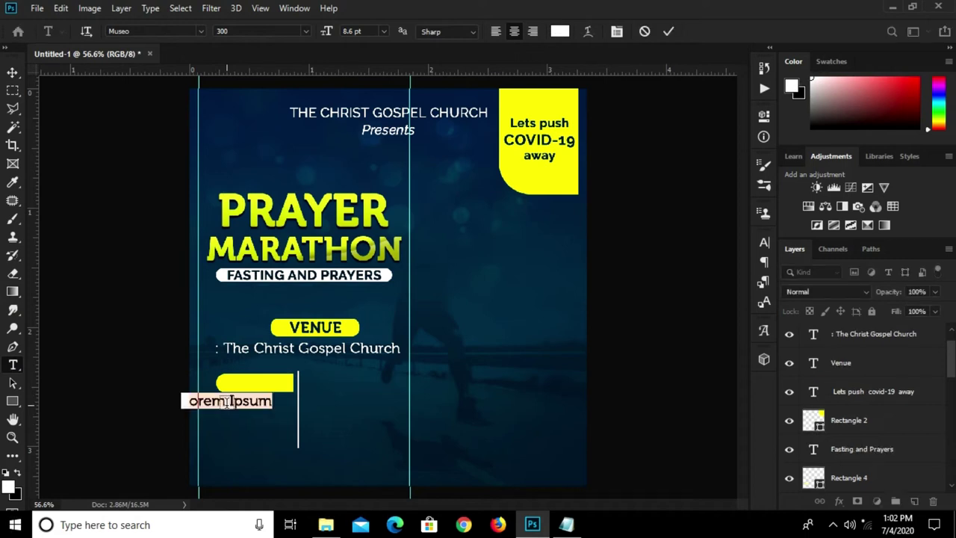
{"action": "key", "text": "ctrl+v"}
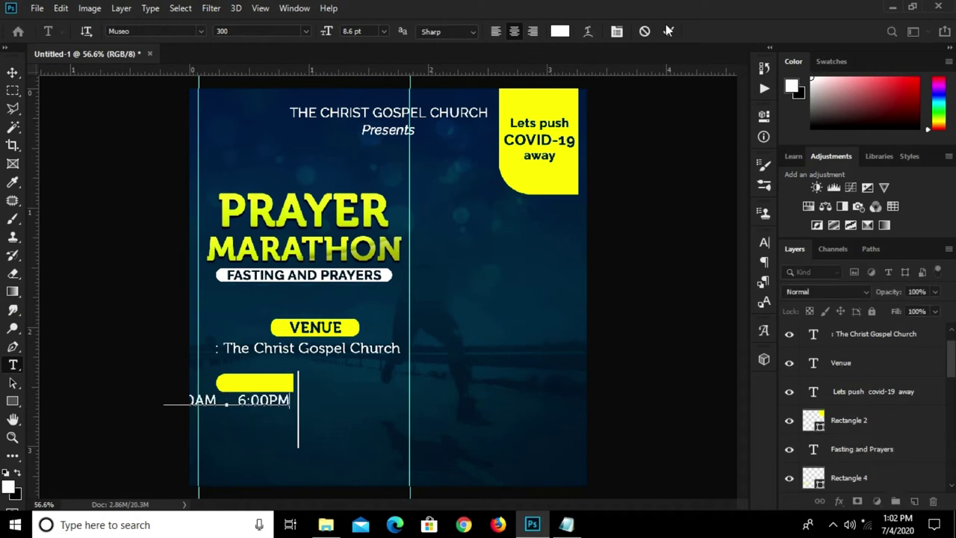
{"action": "key", "text": "ctrl+Return"}
{"action": "key", "text": "v"}
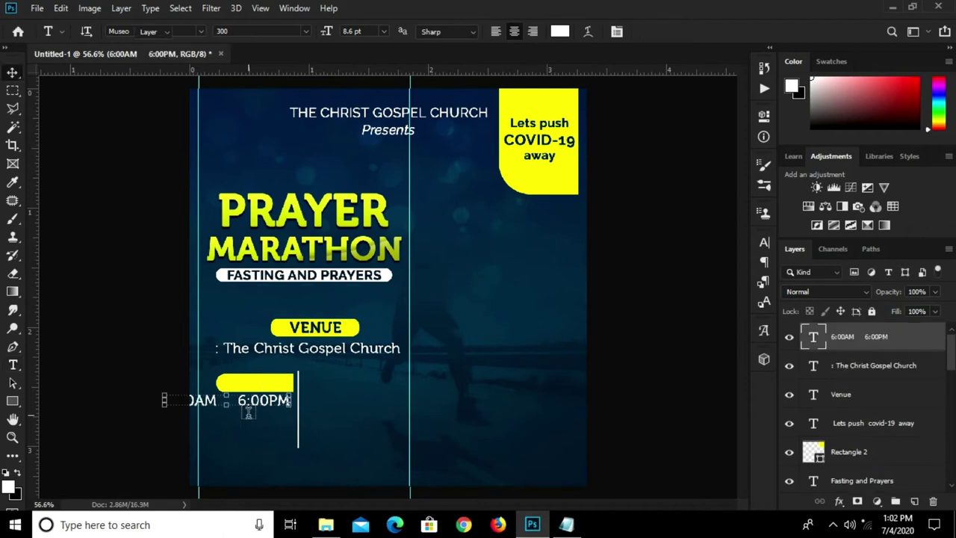
{"action": "left_click_drag", "start_coordinate": [241, 403], "coordinate": [275, 405]}
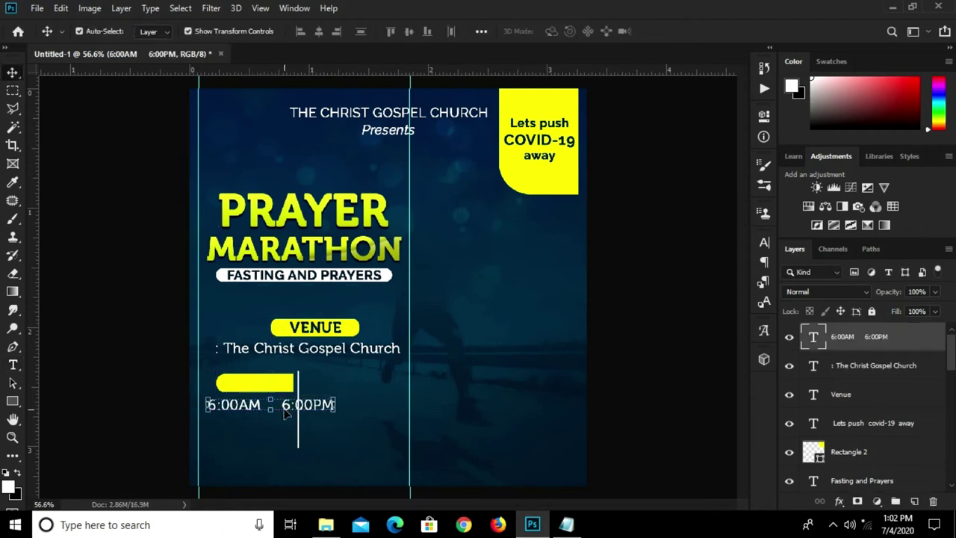
Break the time text so 6:00AM and 6:00PM sit on two stacked lines.
{"action": "key", "text": "t"}
{"action": "left_click", "coordinate": [275, 405]}
{"action": "key", "text": "Return"}
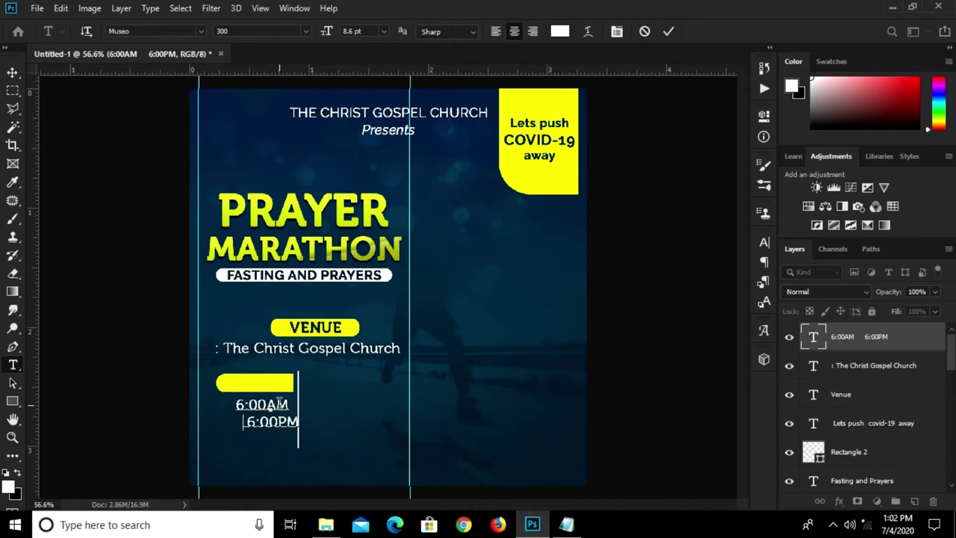
{"action": "left_click", "coordinate": [674, 30]}
{"action": "scroll", "coordinate": [246, 422], "scroll_direction": "up", "scroll_amount": 1}
{"action": "left_click", "coordinate": [246, 420]}
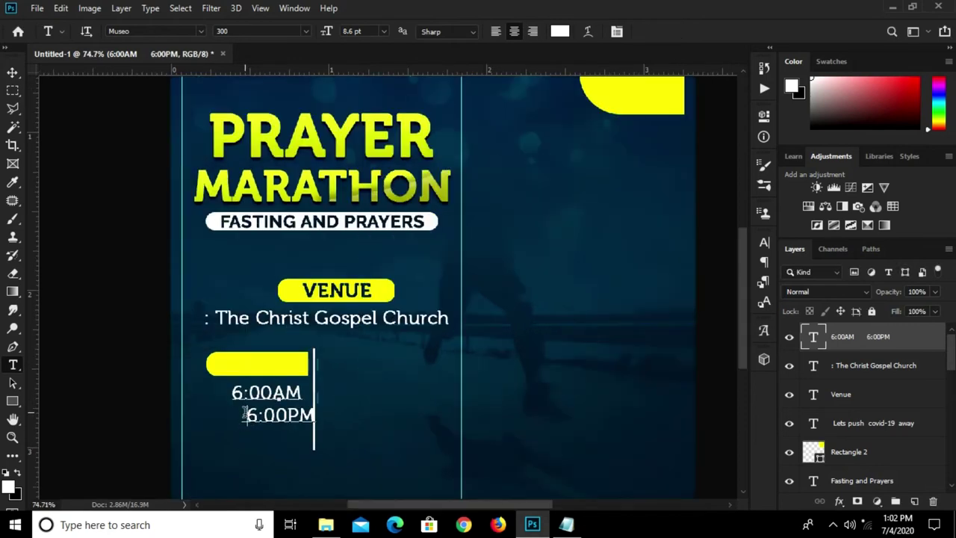
{"action": "key", "text": "BackSpace"}
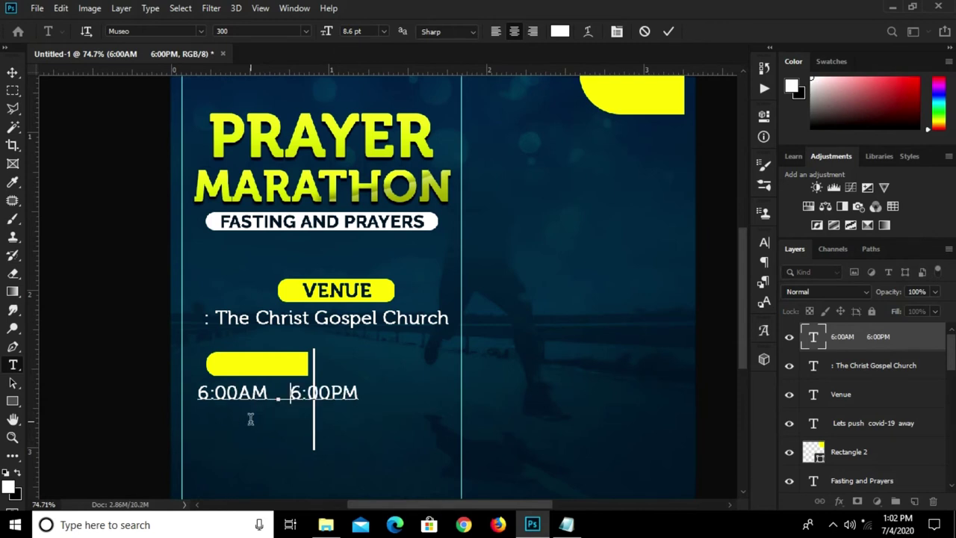
{"action": "key", "text": "Return"}
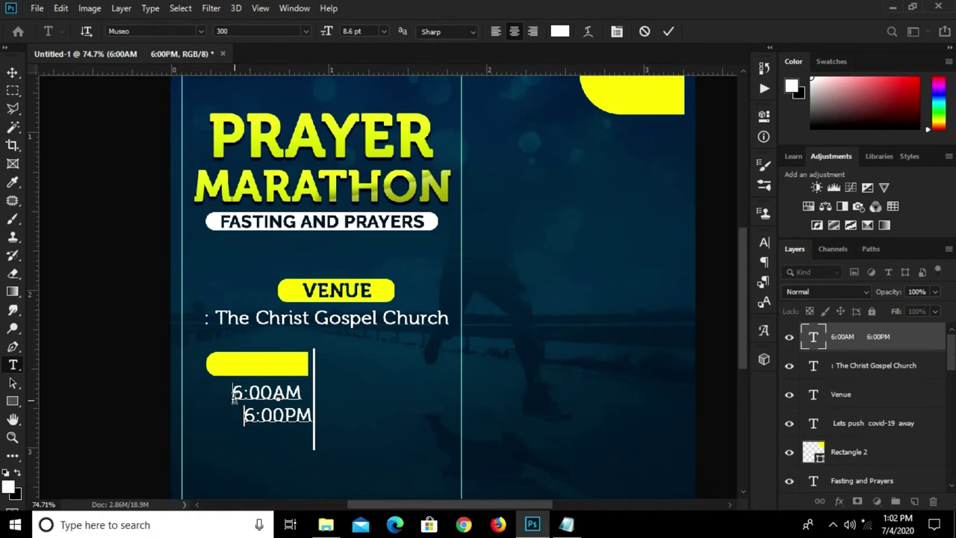
{"action": "left_click", "coordinate": [234, 400]}
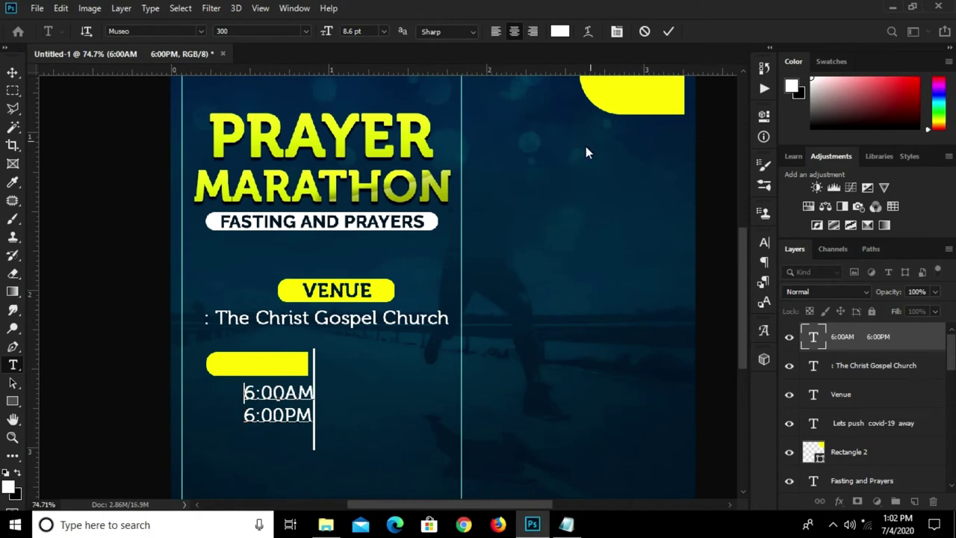
{"action": "left_click", "coordinate": [668, 30]}
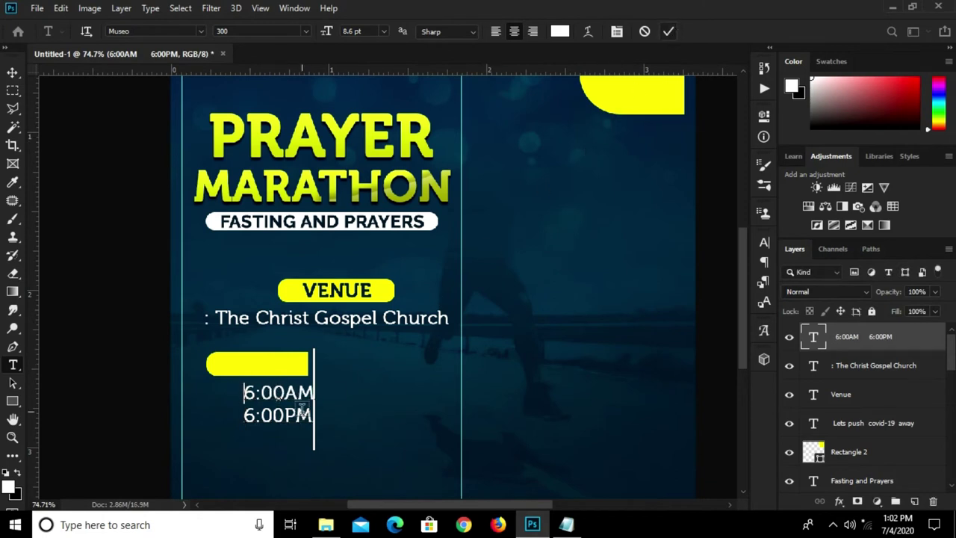
Give the time text 14 pt leading and 9 pt size, then drag a copy rightward.
{"action": "key", "text": "v"}
{"action": "left_click", "coordinate": [762, 243]}
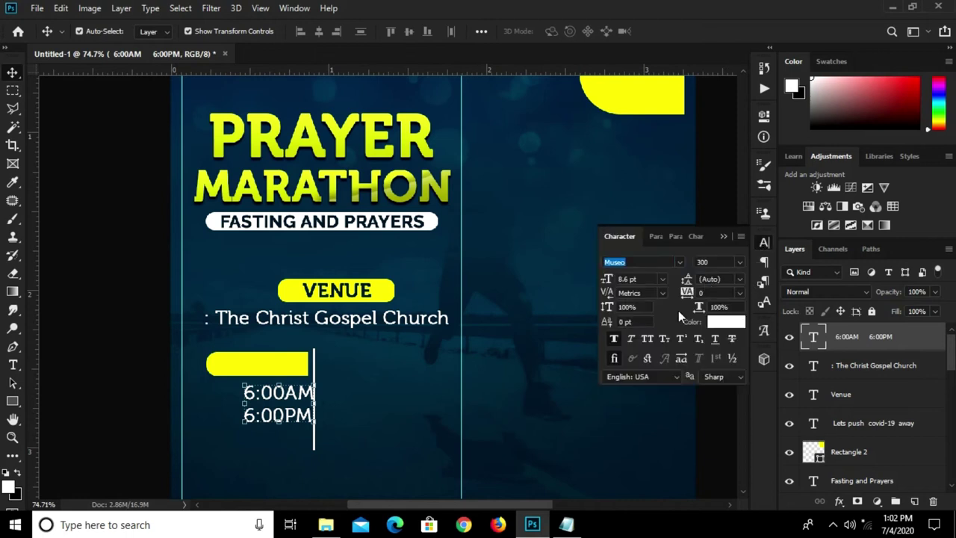
{"action": "left_click", "coordinate": [740, 278]}
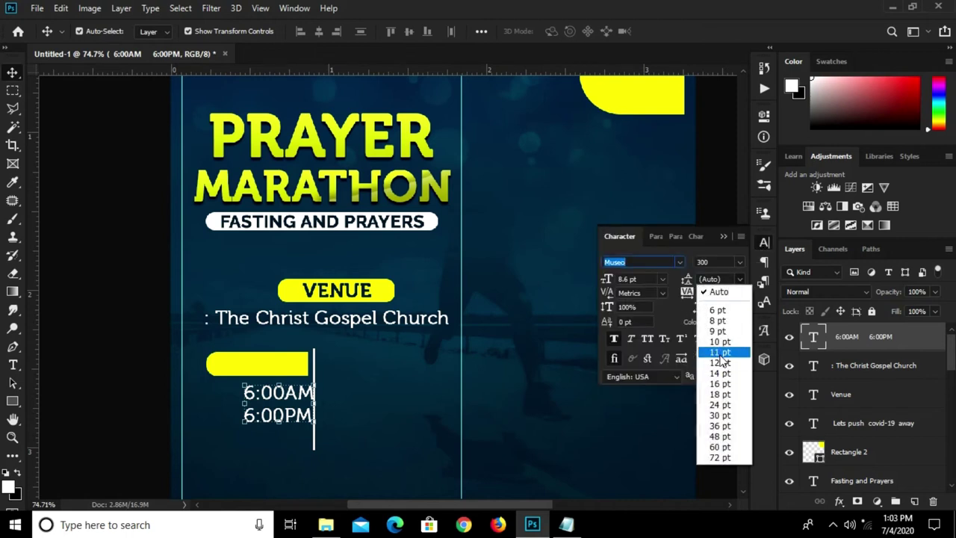
{"action": "left_click", "coordinate": [705, 359]}
{"action": "left_click", "coordinate": [739, 278]}
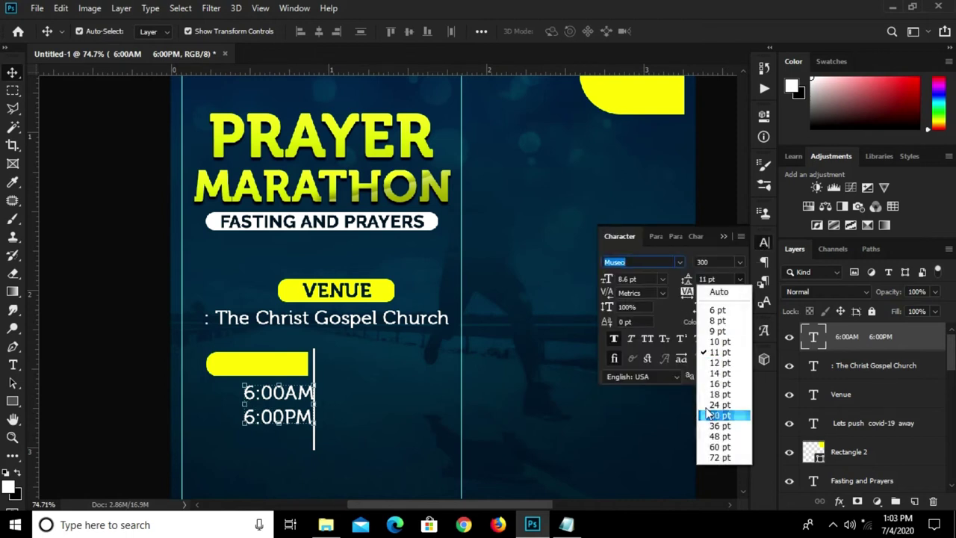
{"action": "left_click", "coordinate": [714, 396]}
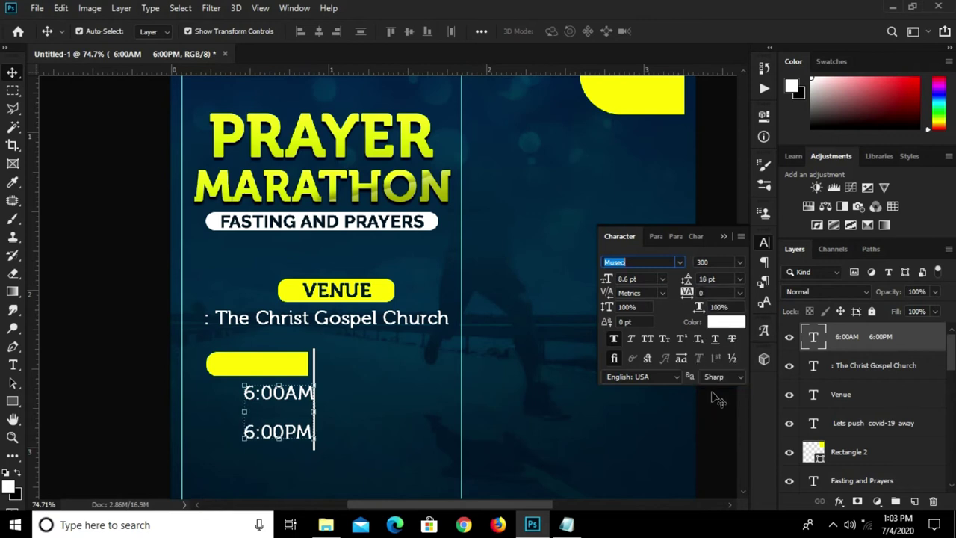
{"action": "left_click", "coordinate": [739, 278]}
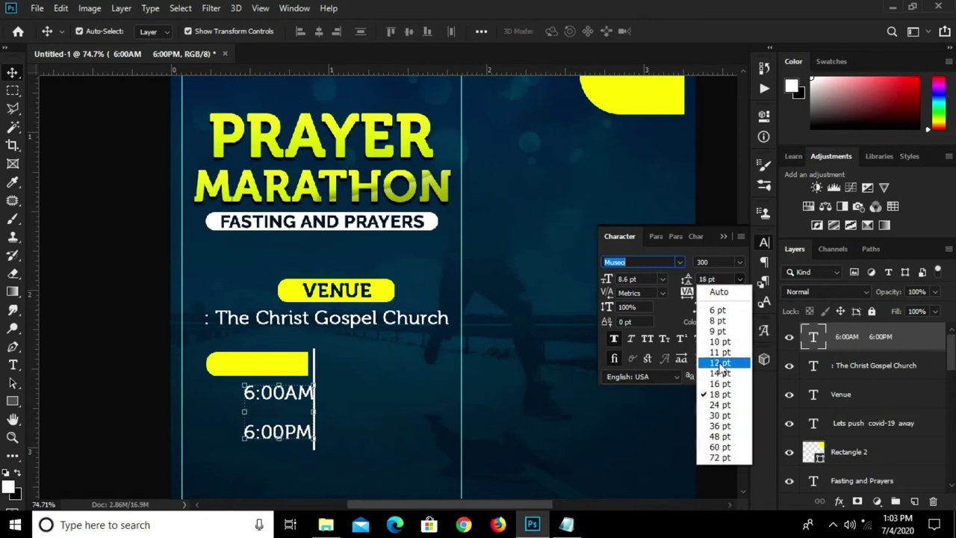
{"action": "left_click", "coordinate": [707, 377]}
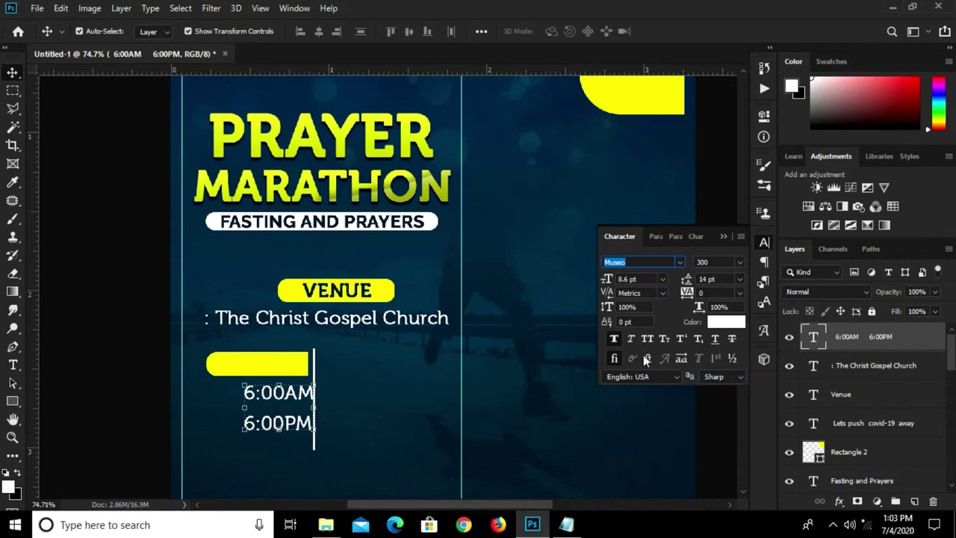
{"action": "left_click", "coordinate": [641, 281]}
{"action": "left_click_drag", "start_coordinate": [611, 274], "coordinate": [610, 278]}
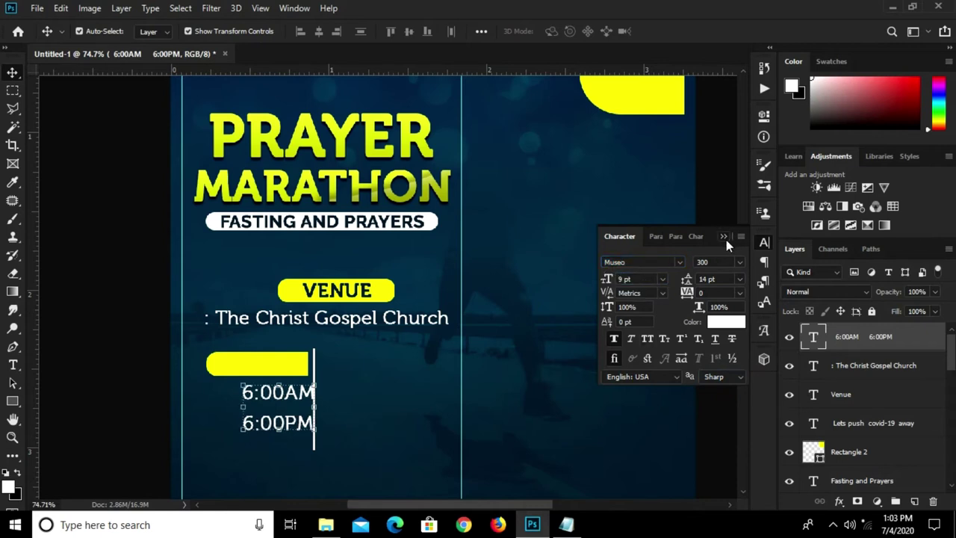
{"action": "left_click", "coordinate": [725, 237]}
{"action": "mouse_move", "coordinate": [296, 390]}
{"action": "left_mouse_down"}
{"action": "mouse_move", "coordinate": [263, 401]}
{"action": "mouse_move", "coordinate": [362, 399]}
{"action": "left_mouse_up"}
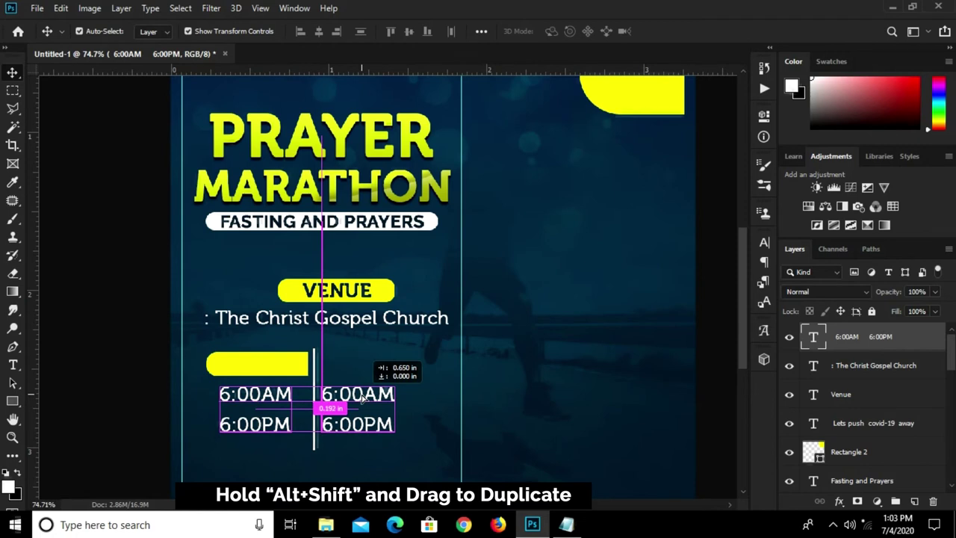
Duplicate the yellow bar right of the divider, flip it horizontally, and nudge it down.
{"action": "left_click_drag", "start_coordinate": [264, 366], "coordinate": [383, 375]}
{"action": "key", "text": "ctrl+t"}
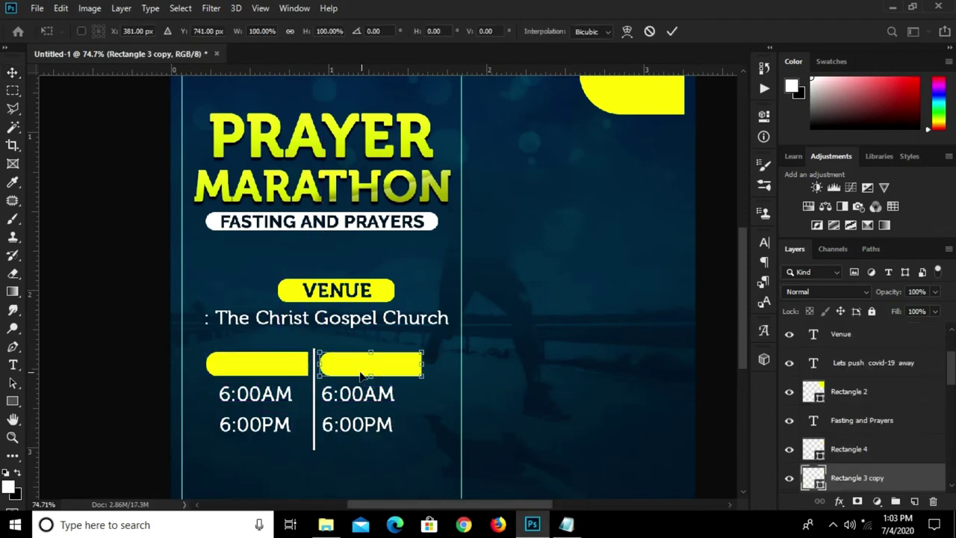
{"action": "right_click", "coordinate": [360, 376]}
{"action": "left_click", "coordinate": [415, 348]}
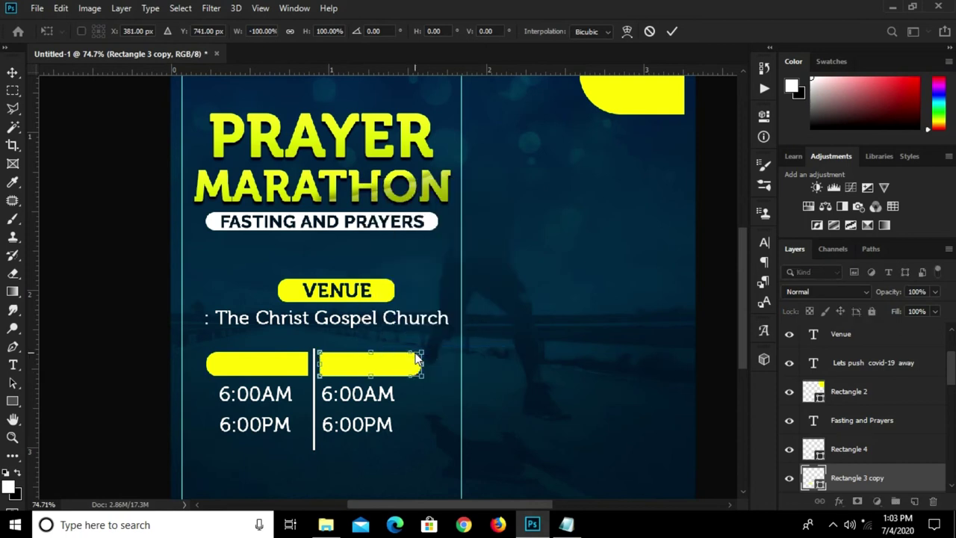
{"action": "left_click", "coordinate": [671, 30]}
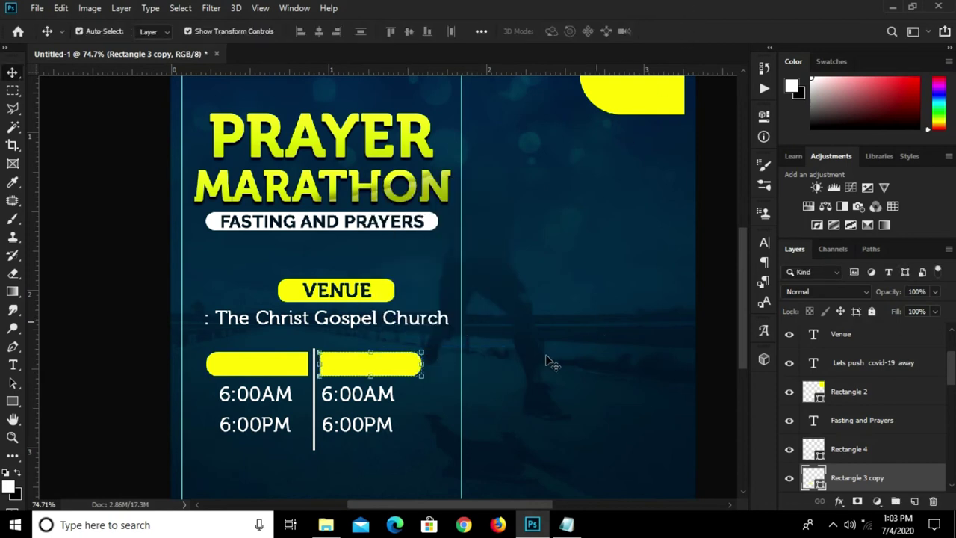
{"action": "key", "text": "Down"}
{"action": "key", "text": "Down"}
{"action": "key", "text": "Down"}
{"action": "key", "text": "Down"}
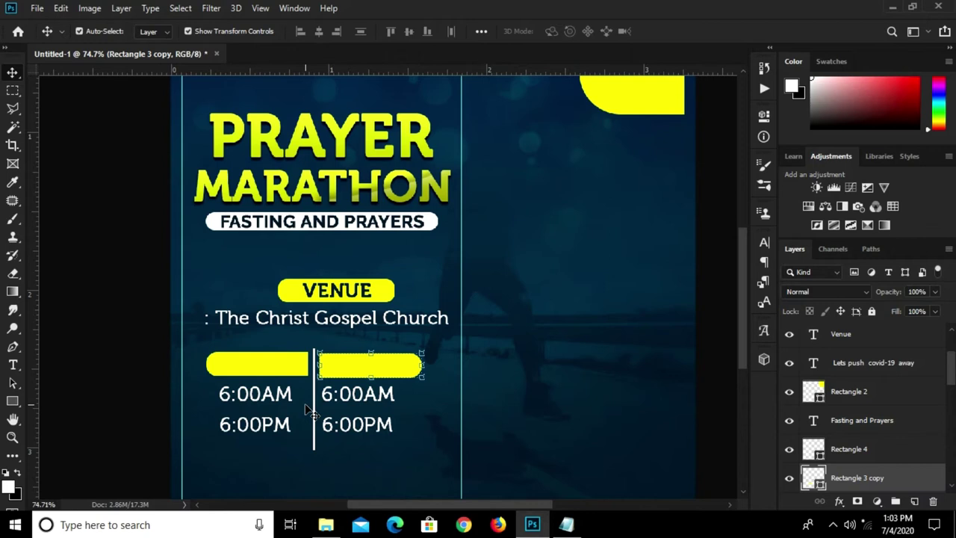
{"action": "left_click", "coordinate": [280, 360], "text": "ctrl+shift"}
{"action": "key", "text": "Down"}
{"action": "key", "text": "Down"}
{"action": "key", "text": "Down"}
{"action": "key", "text": "Down"}
{"action": "key", "text": "Down"}
{"action": "key", "text": "Down"}
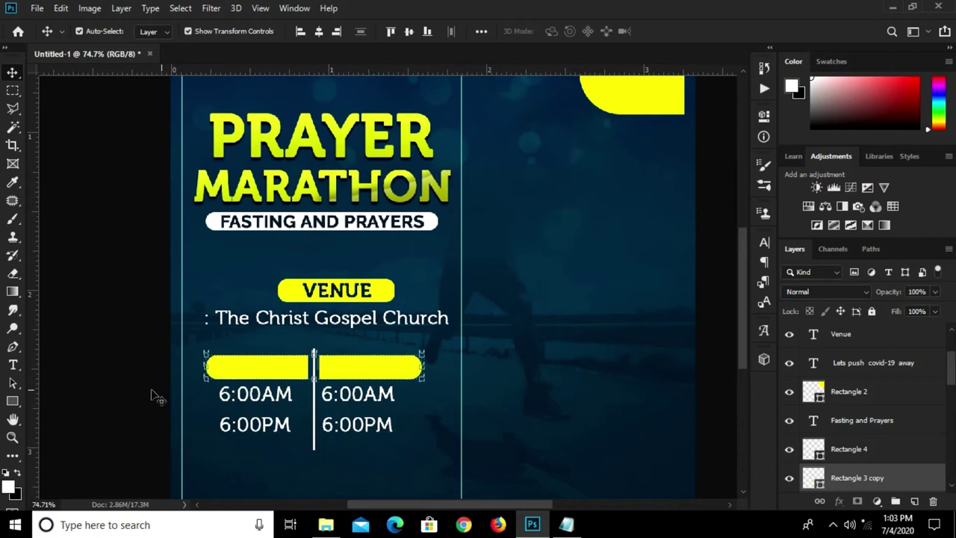
Create a new 11 pt text layer for the dash.
{"action": "left_click", "coordinate": [127, 394]}
{"action": "left_click", "coordinate": [13, 364]}
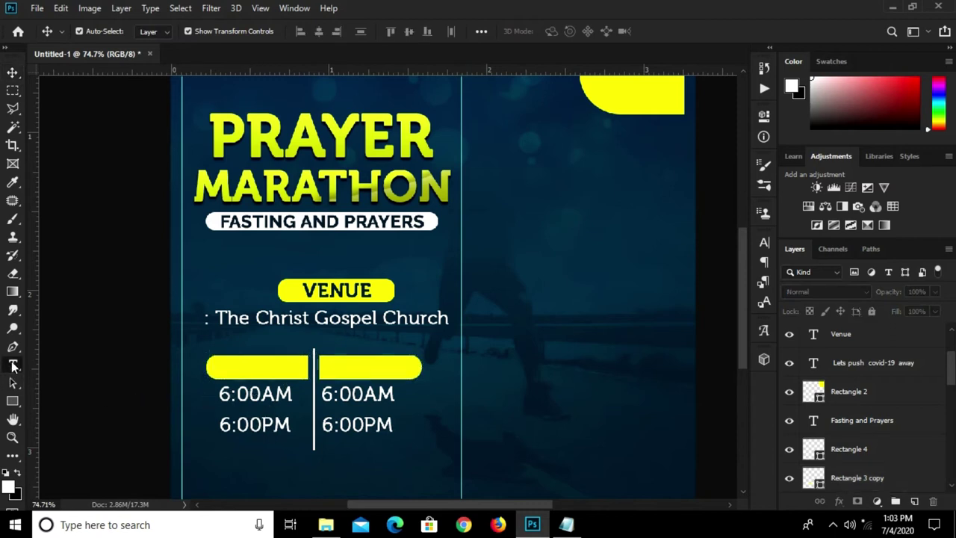
{"action": "left_click", "coordinate": [526, 377]}
{"action": "key", "text": "BackSpace"}
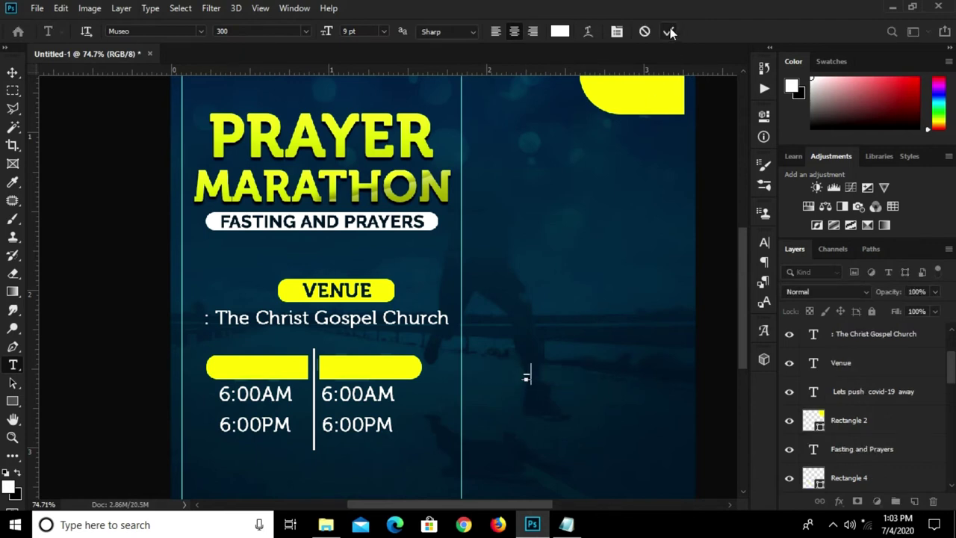
{"action": "left_click", "coordinate": [384, 31]}
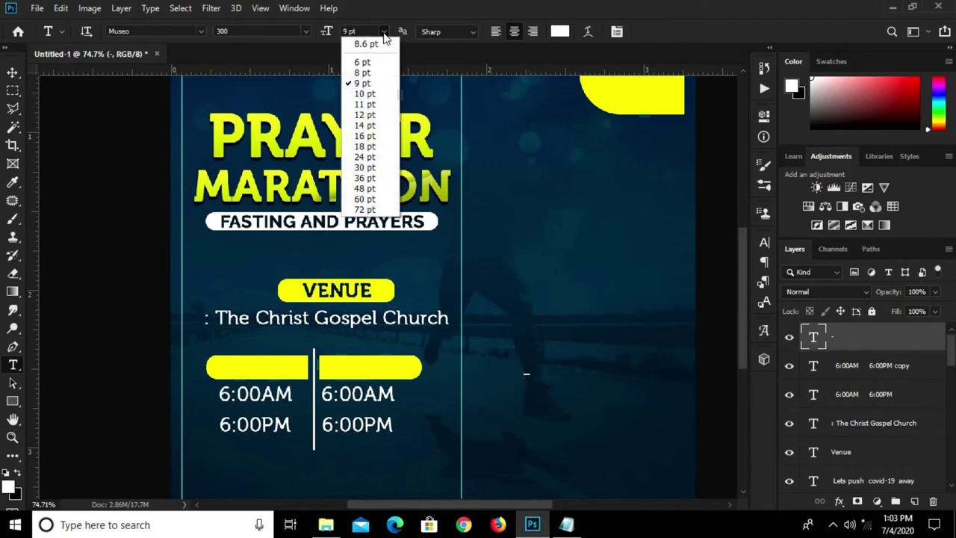
{"action": "left_click", "coordinate": [366, 105]}
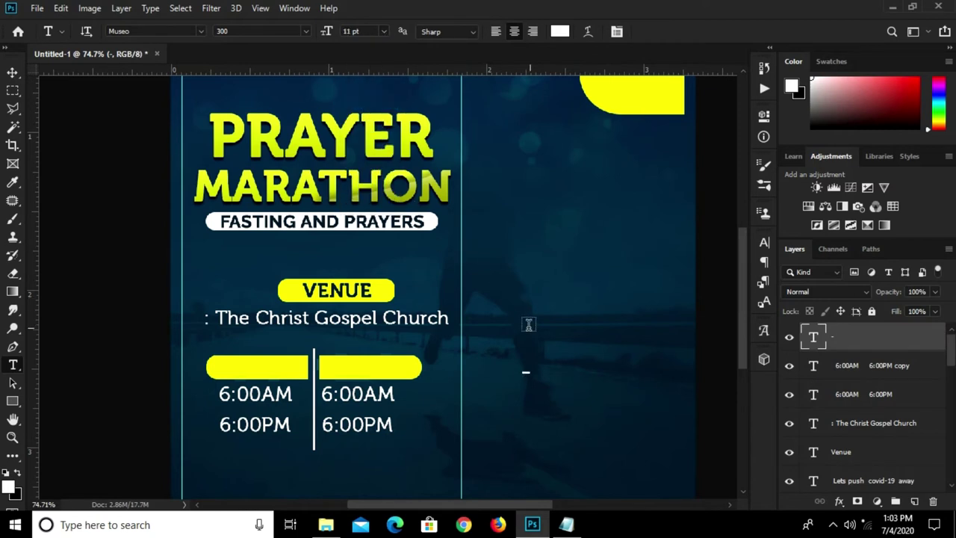
{"action": "key", "text": "v"}
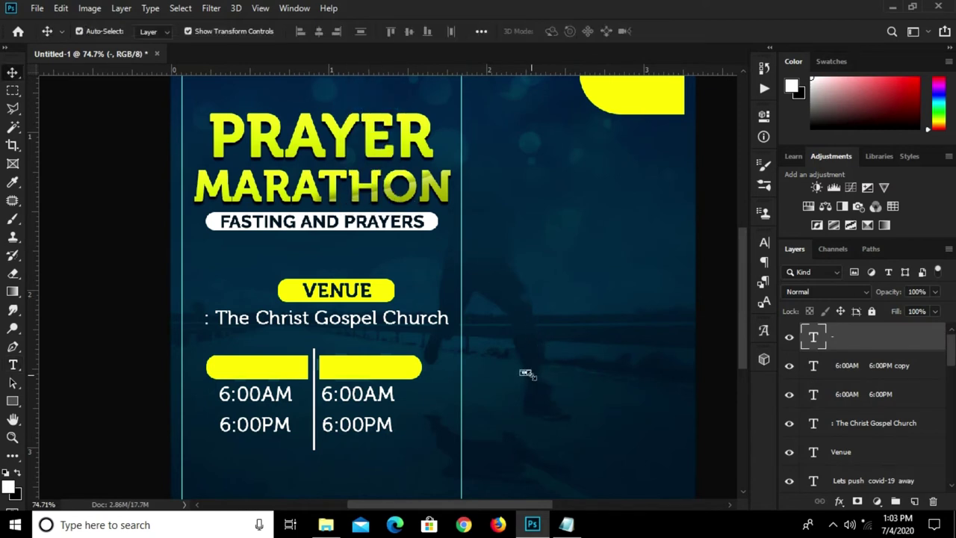
Move the dash between the left 6:00AM and 6:00PM lines and check its position.
{"action": "key", "text": "ctrl+t"}
{"action": "scroll", "coordinate": [527, 373], "scroll_direction": "up", "scroll_amount": 5}
{"action": "left_click_drag", "start_coordinate": [524, 370], "coordinate": [112, 420]}
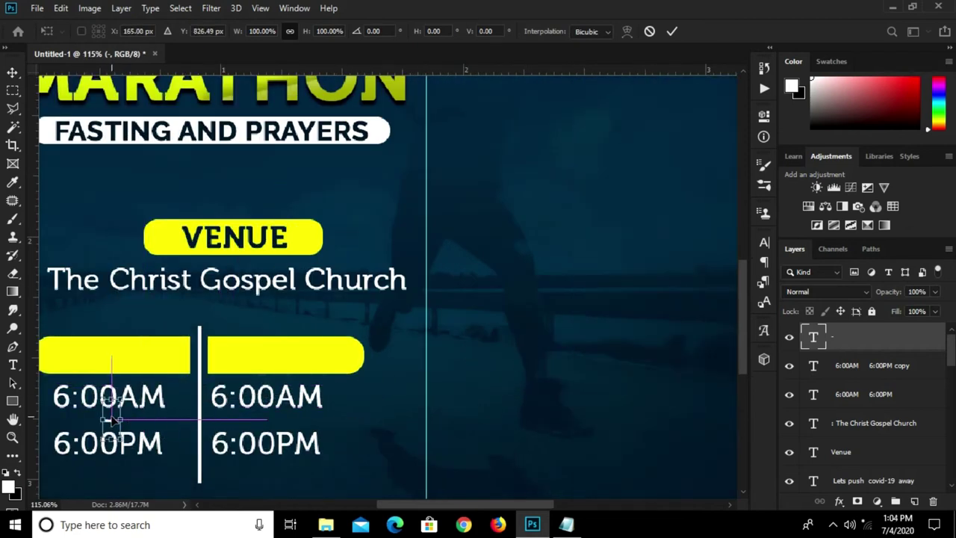
{"action": "key", "text": "Return"}
{"action": "key", "text": "ctrl+0"}
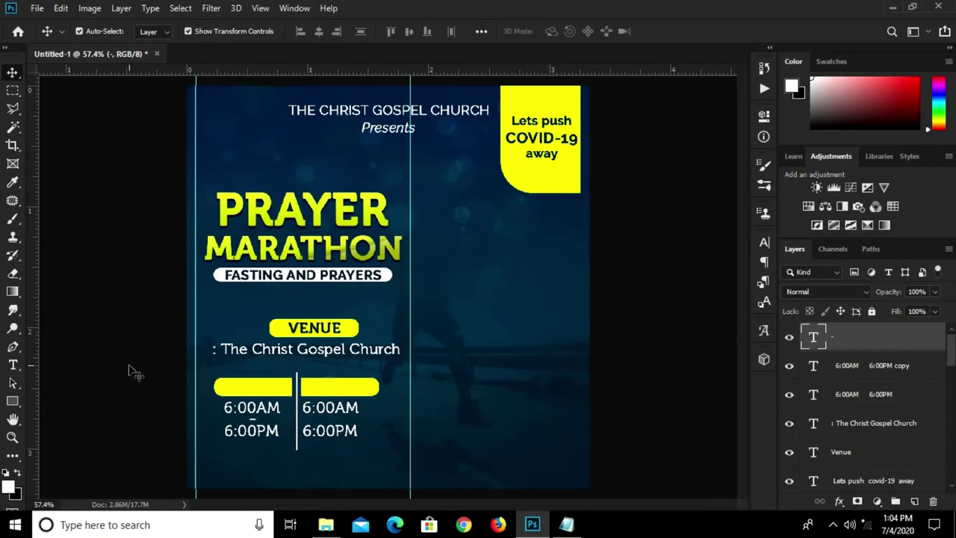
{"action": "left_click", "coordinate": [133, 372]}
{"action": "left_click", "coordinate": [257, 432]}
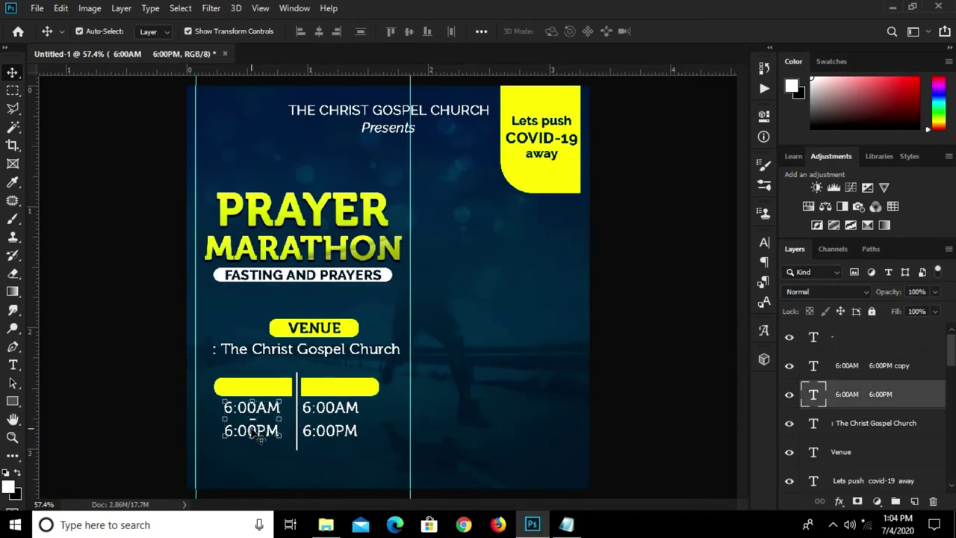
{"action": "scroll", "coordinate": [263, 439], "scroll_direction": "up", "scroll_amount": 5}
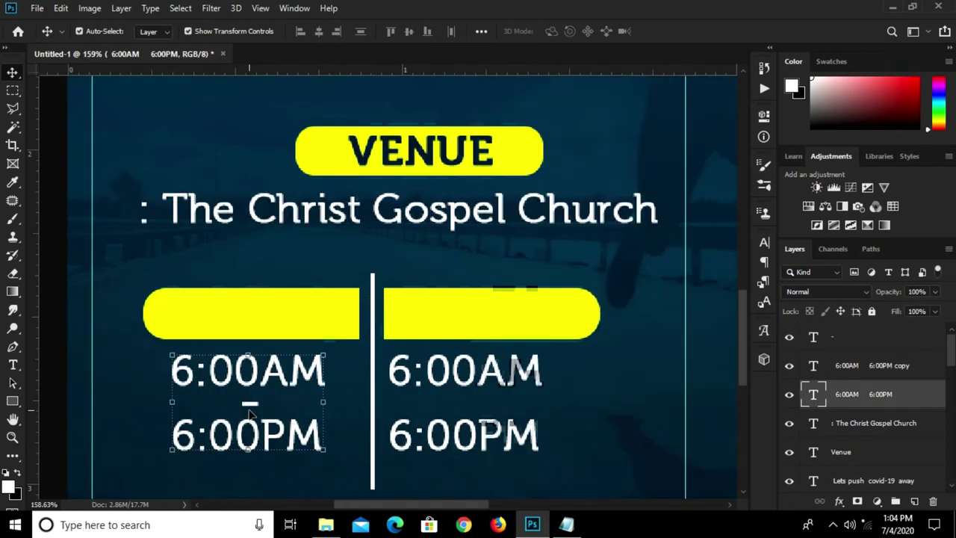
{"action": "left_click", "coordinate": [250, 404]}
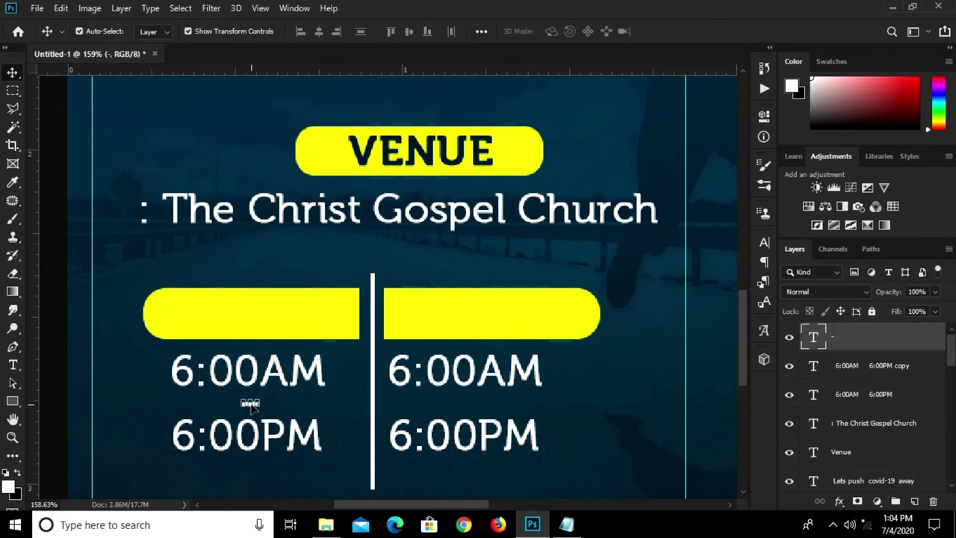
{"action": "scroll", "coordinate": [250, 404], "scroll_direction": "down", "scroll_amount": 5}
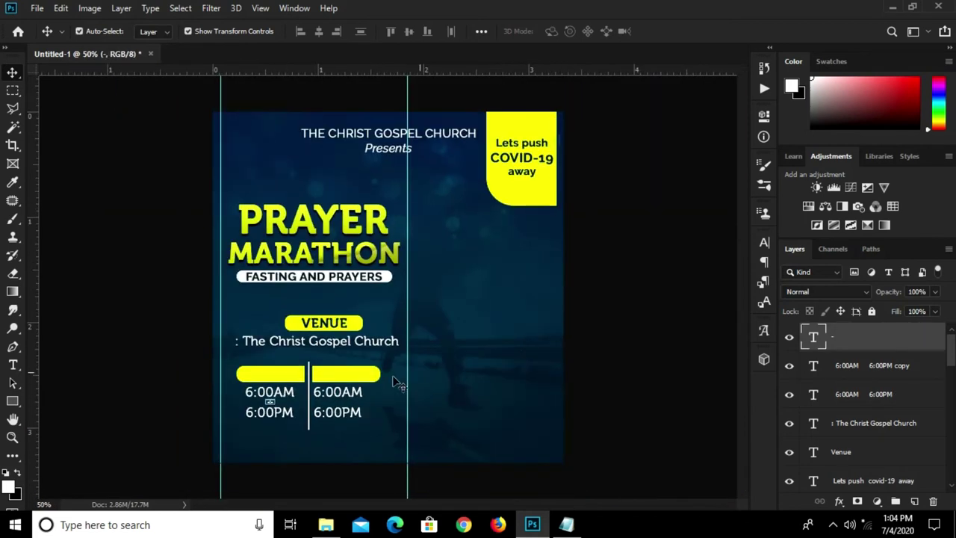
{"action": "left_click", "coordinate": [669, 329], "text": "ctrl"}
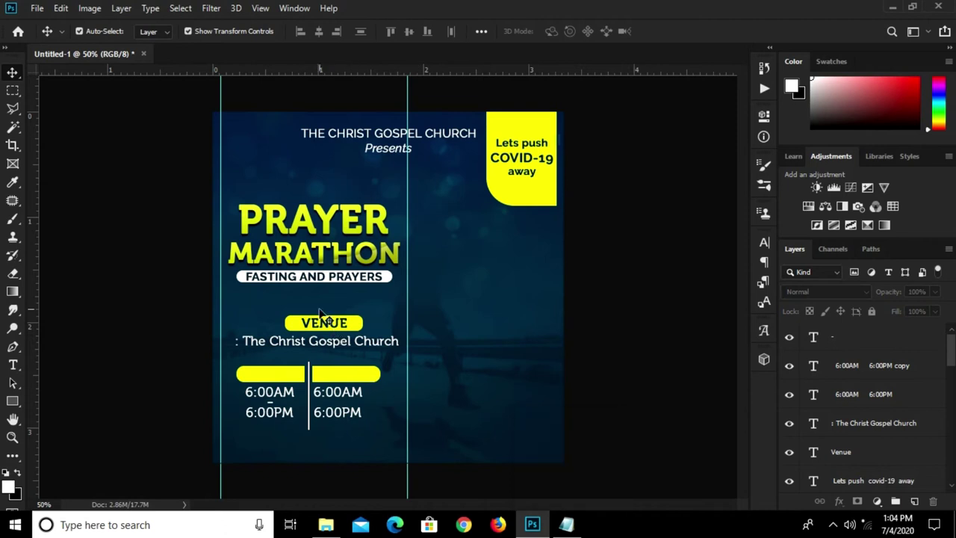
Duplicate the VENUE label onto the left and right yellow bars.
{"action": "left_click", "coordinate": [322, 323]}
{"action": "scroll", "coordinate": [321, 326], "scroll_direction": "up", "scroll_amount": 1}
{"action": "scroll", "coordinate": [321, 326], "scroll_direction": "up", "scroll_amount": 1}
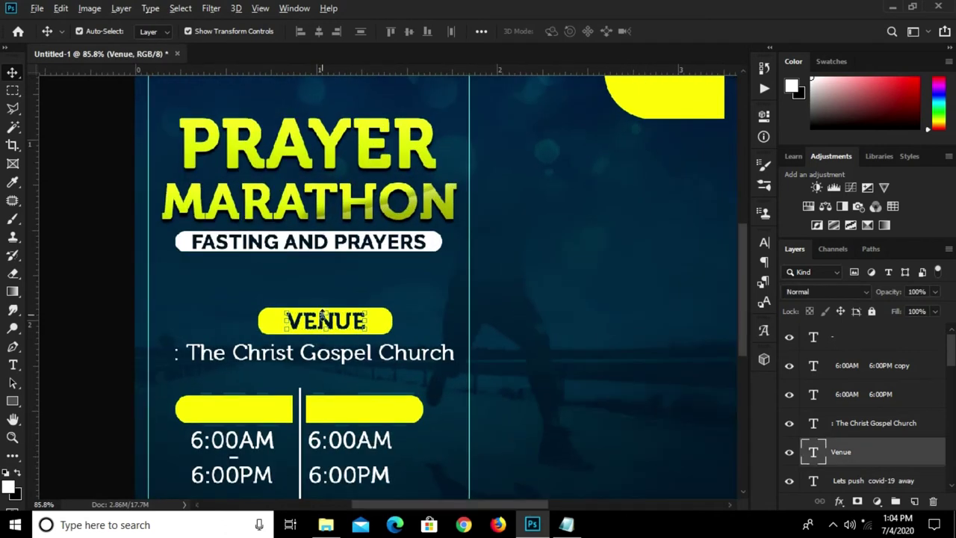
{"action": "left_click_drag", "start_coordinate": [340, 322], "coordinate": [256, 410]}
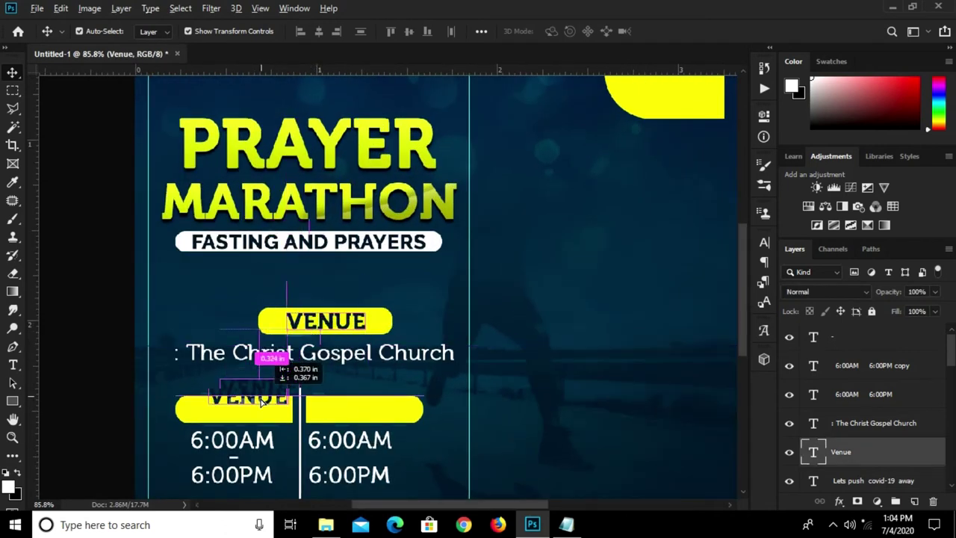
{"action": "left_click_drag", "start_coordinate": [256, 410], "coordinate": [366, 408]}
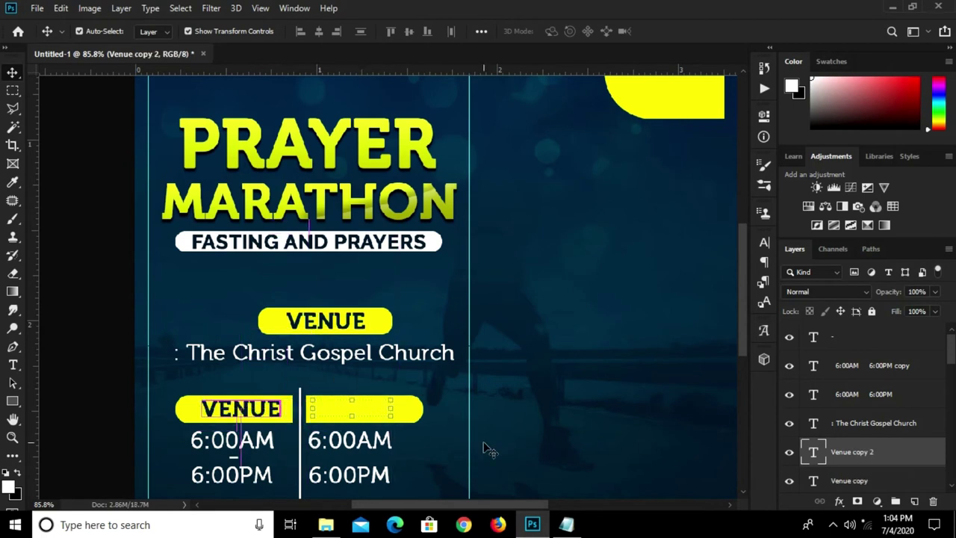
Copy the word 'Time' from the Notepad notes.
{"action": "left_click", "coordinate": [566, 524]}
{"action": "left_click", "coordinate": [329, 336]}
{"action": "left_click_drag", "start_coordinate": [329, 336], "coordinate": [307, 336]}
{"action": "right_click", "coordinate": [307, 338]}
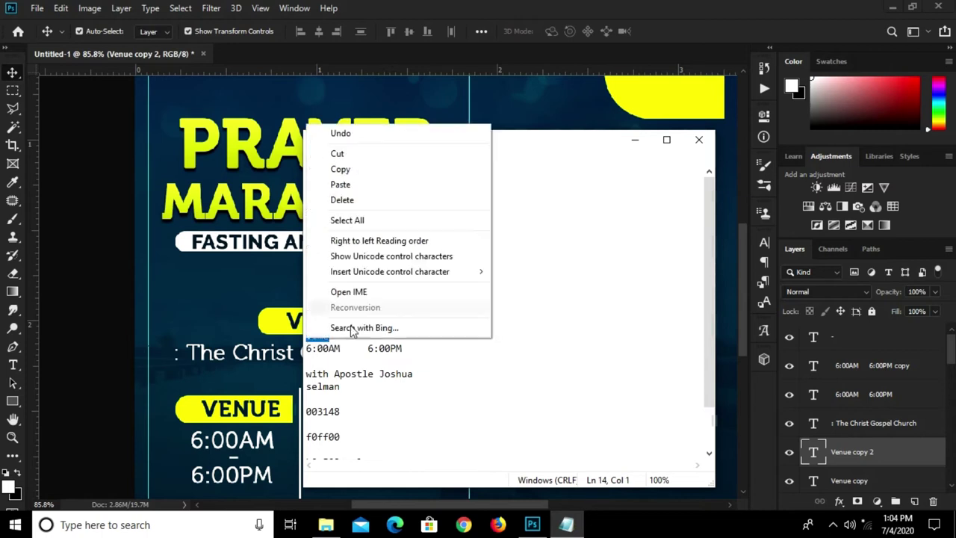
{"action": "left_click", "coordinate": [352, 170]}
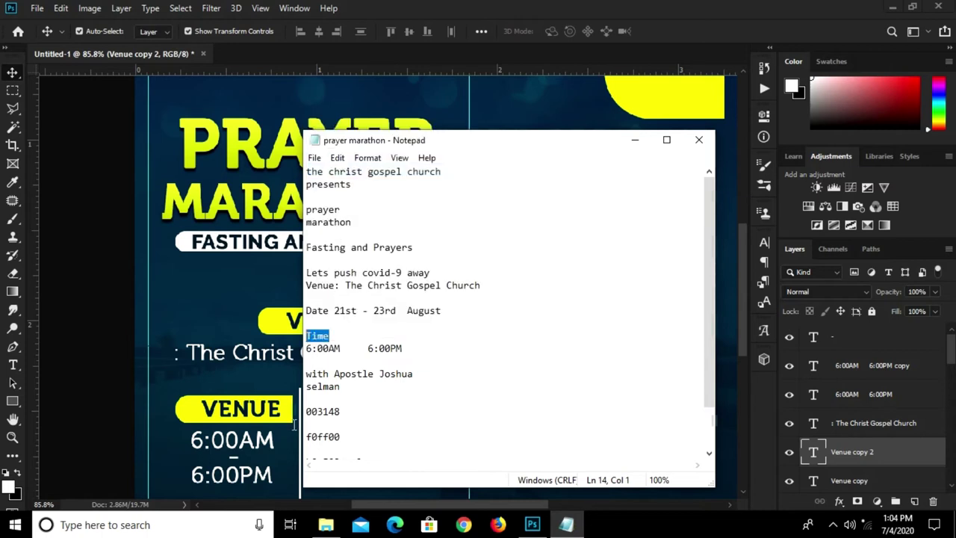
{"action": "right_click", "coordinate": [321, 343]}
{"action": "left_click", "coordinate": [341, 171]}
Replace the right VENUE copy's text with TIME.
{"action": "left_click", "coordinate": [236, 283]}
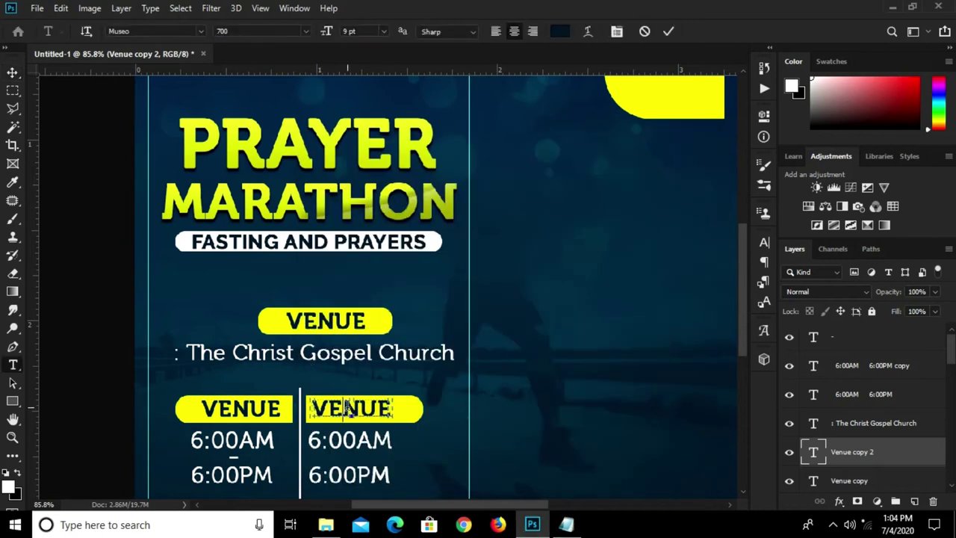
{"action": "double_click", "coordinate": [349, 409]}
{"action": "key", "text": "ctrl+v"}
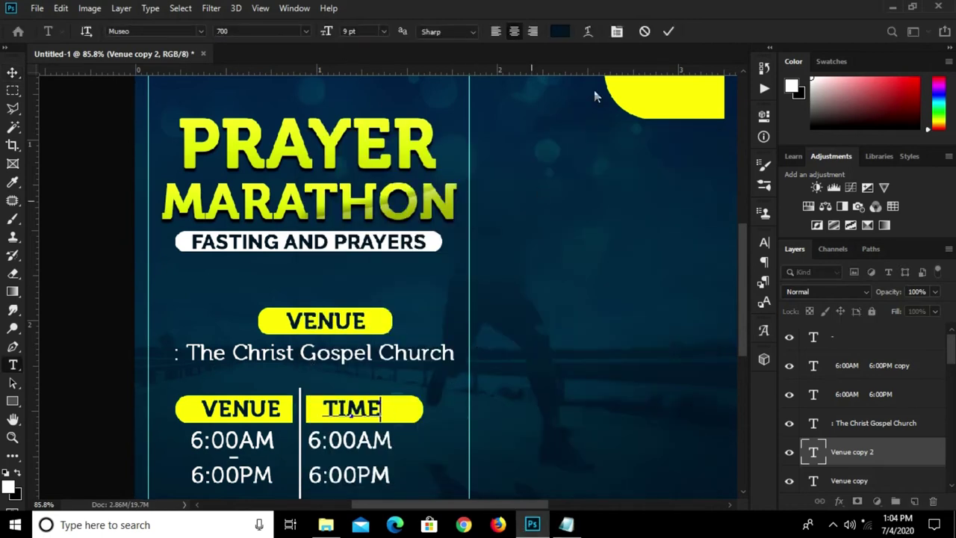
{"action": "left_click", "coordinate": [431, 412]}
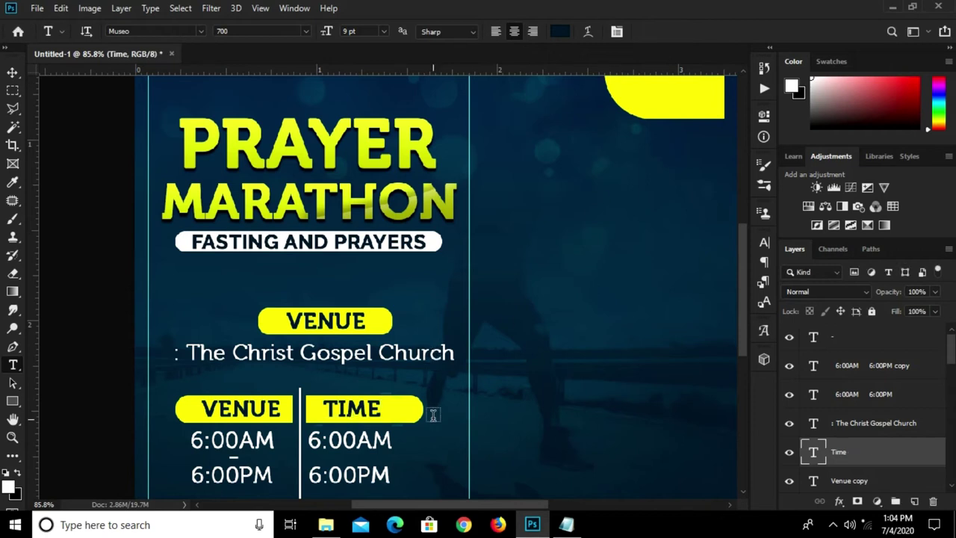
{"action": "key", "text": "b"}
{"action": "key", "text": "v"}
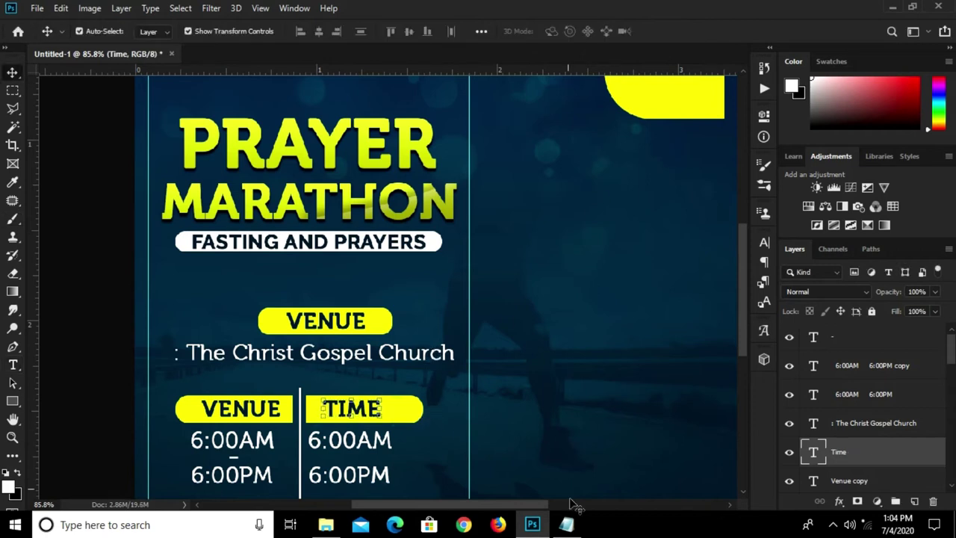
Copy 'Date' from the notes and replace the left VENUE copy with DATE.
{"action": "left_click", "coordinate": [566, 524]}
{"action": "left_click_drag", "start_coordinate": [329, 309], "coordinate": [319, 310]}
{"action": "right_click", "coordinate": [305, 310]}
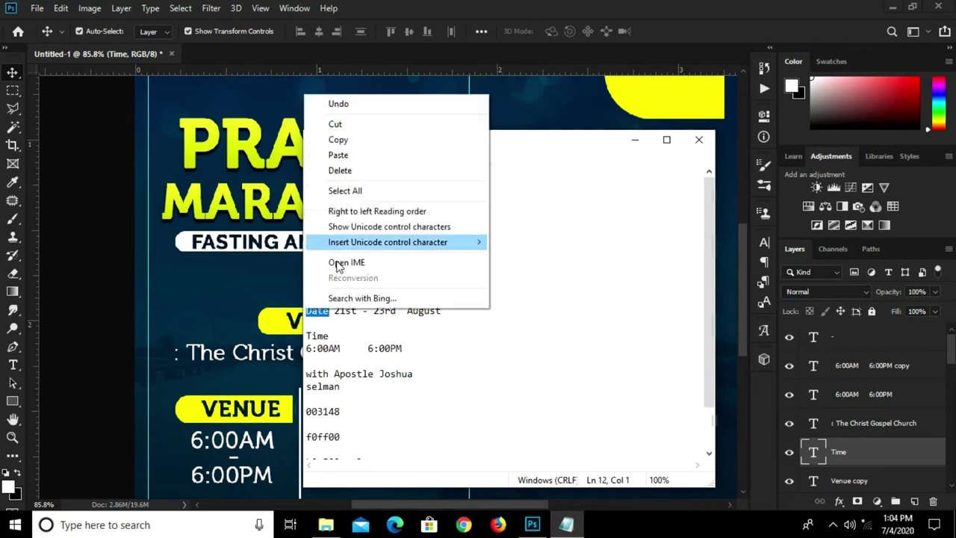
{"action": "left_click", "coordinate": [336, 139]}
{"action": "left_click", "coordinate": [233, 418]}
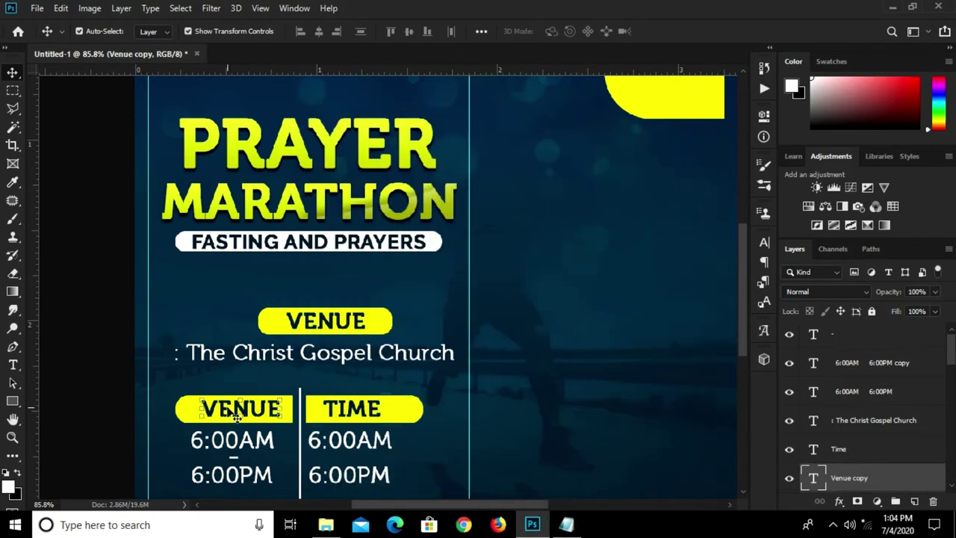
{"action": "key", "text": "t"}
{"action": "left_click", "coordinate": [233, 409]}
{"action": "key", "text": "ctrl+a"}
{"action": "key", "text": "ctrl+v"}
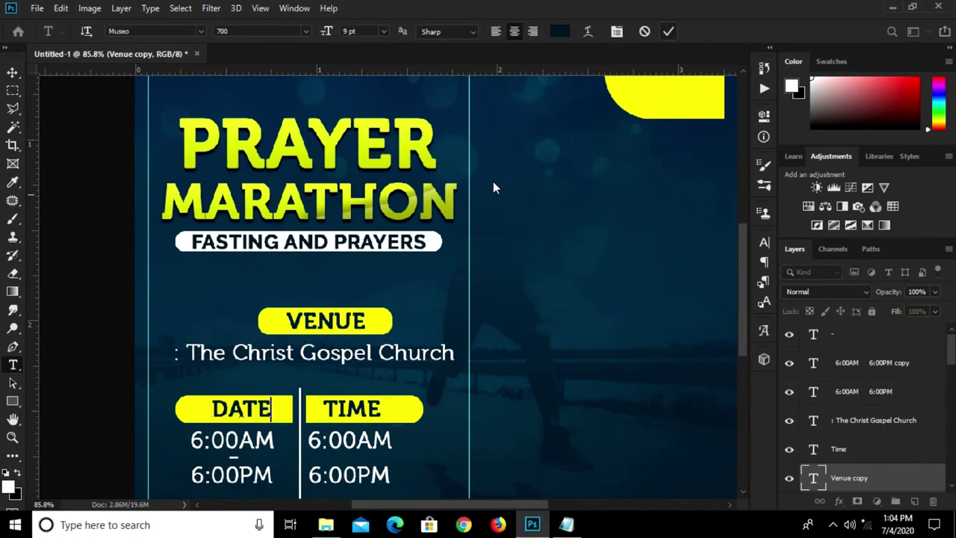
{"action": "key", "text": "ctrl+Return"}
{"action": "key", "text": "v"}
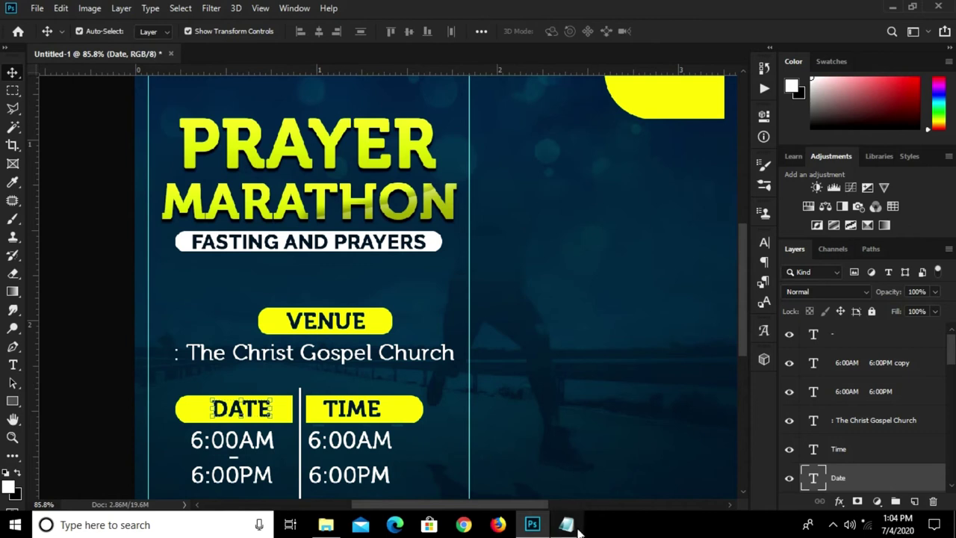
Select the '21st - 23rd' date range in the notes, then select the text under TIME.
{"action": "left_click", "coordinate": [575, 527]}
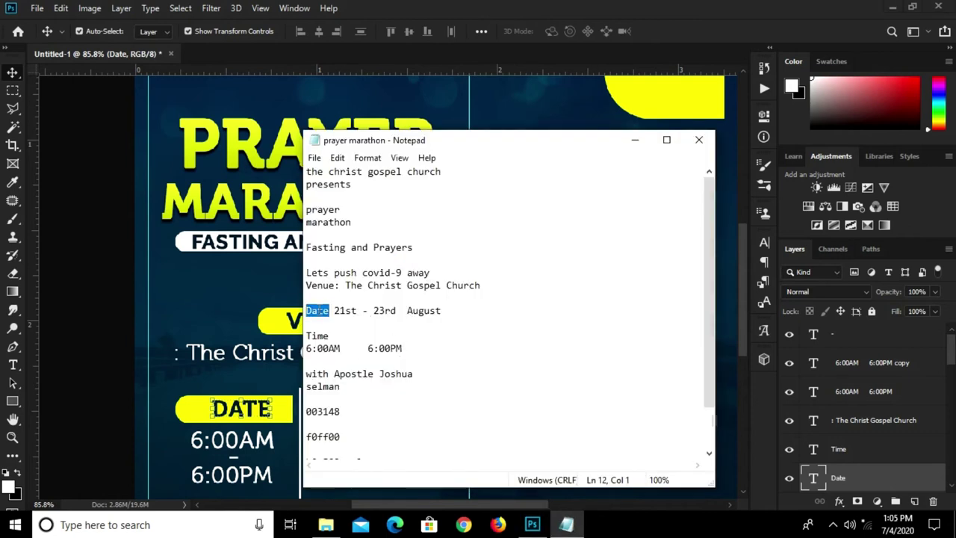
{"action": "left_click_drag", "start_coordinate": [334, 309], "coordinate": [403, 310]}
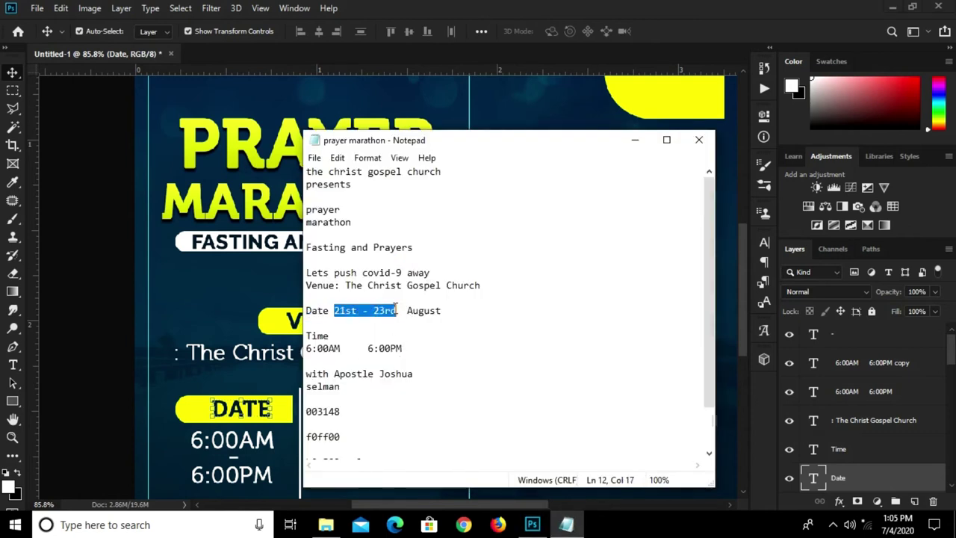
{"action": "left_click", "coordinate": [638, 146]}
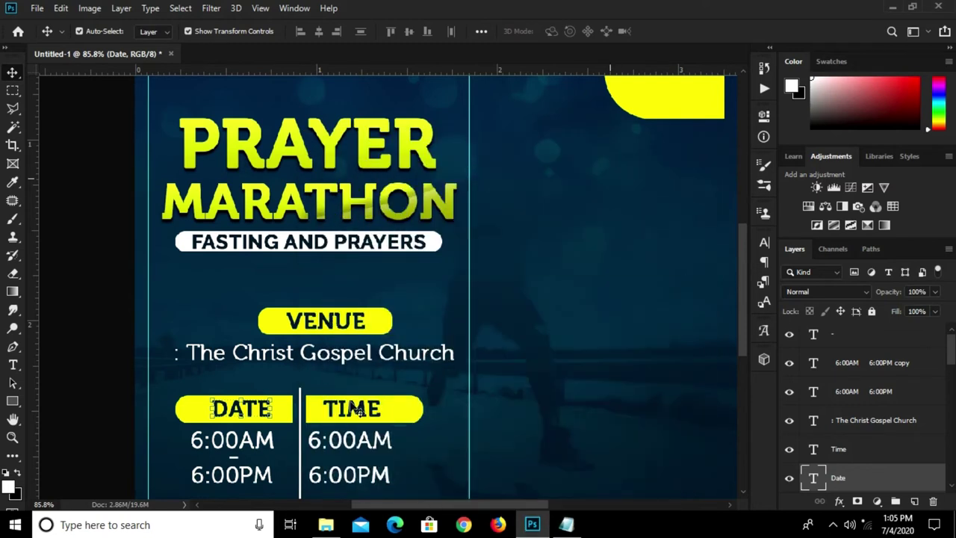
{"action": "left_click", "coordinate": [322, 442]}
Replace the text under TIME with the pasted '21st - 23rd' date range.
{"action": "left_click", "coordinate": [12, 364]}
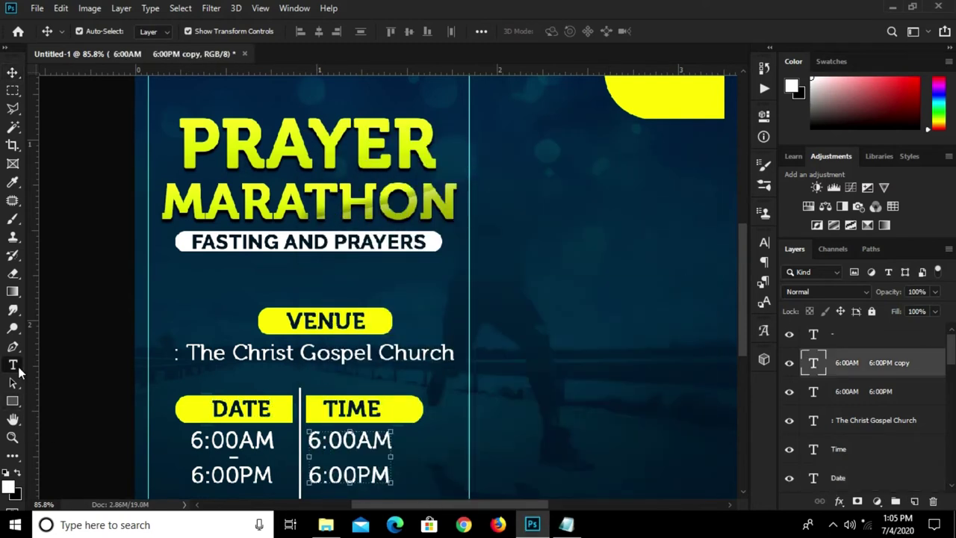
{"action": "left_click", "coordinate": [329, 440]}
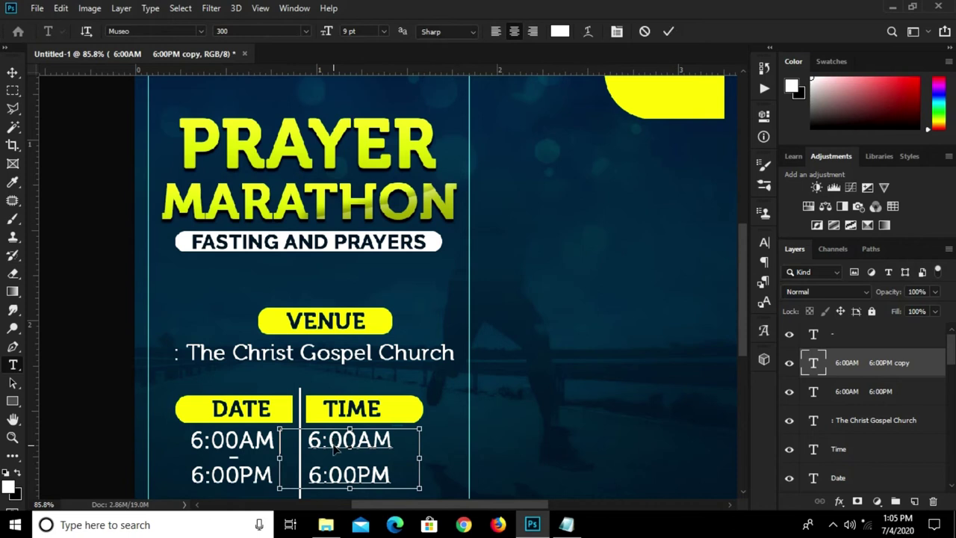
{"action": "key", "text": "ctrl+a"}
{"action": "key", "text": "ctrl+v"}
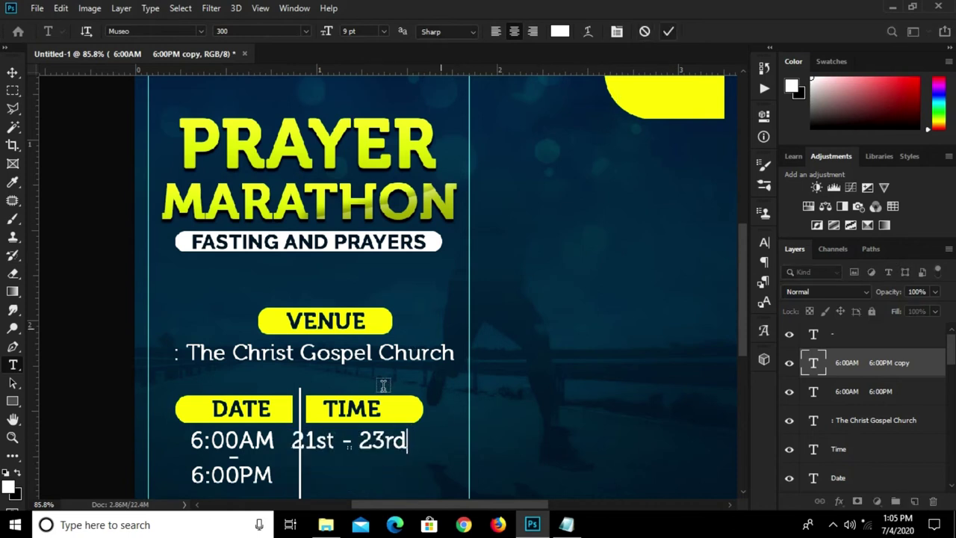
{"action": "left_click", "coordinate": [667, 31]}
Duplicate the date range just below and retype the copy as AUGUST.
{"action": "key", "text": "v"}
{"action": "mouse_move", "coordinate": [372, 445]}
{"action": "left_mouse_down"}
{"action": "mouse_move", "coordinate": [381, 445]}
{"action": "mouse_move", "coordinate": [380, 462]}
{"action": "mouse_move", "coordinate": [335, 470]}
{"action": "left_mouse_up"}
{"action": "key", "text": "t"}
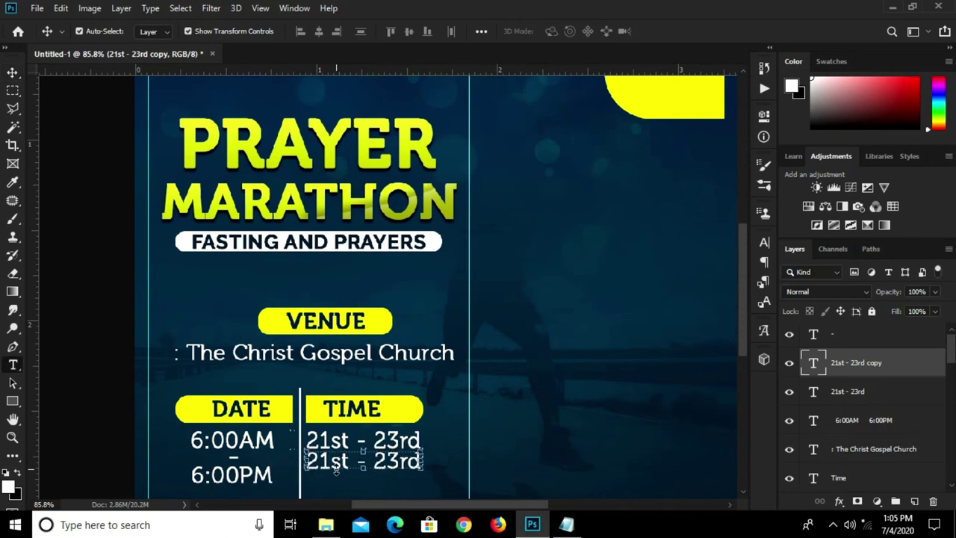
{"action": "left_click", "coordinate": [338, 465]}
{"action": "key", "text": "ctrl+a"}
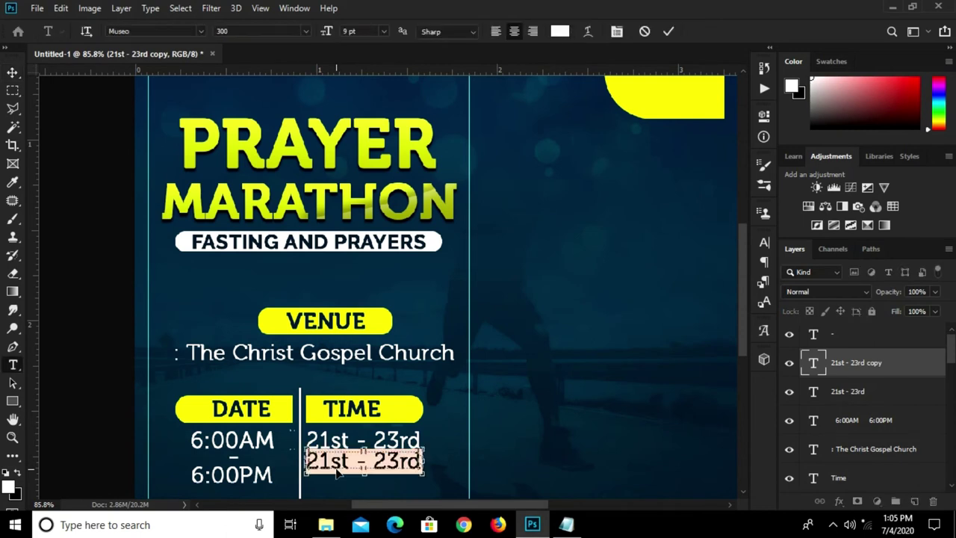
{"action": "type", "text": "AUGUST"}
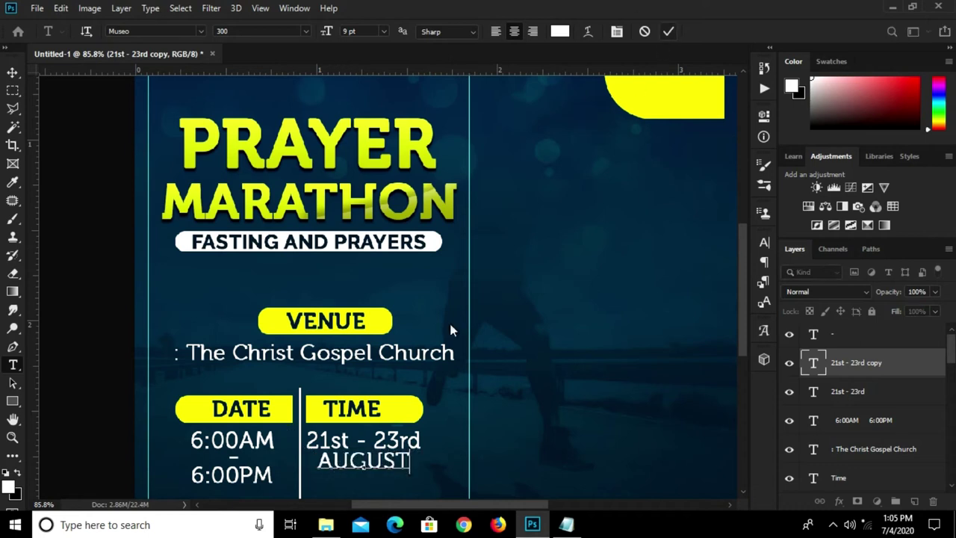
{"action": "key", "text": "ctrl+Return"}
Enlarge AUGUST to about 138% and nudge it down slightly.
{"action": "key", "text": "v"}
{"action": "key", "text": "ctrl+t"}
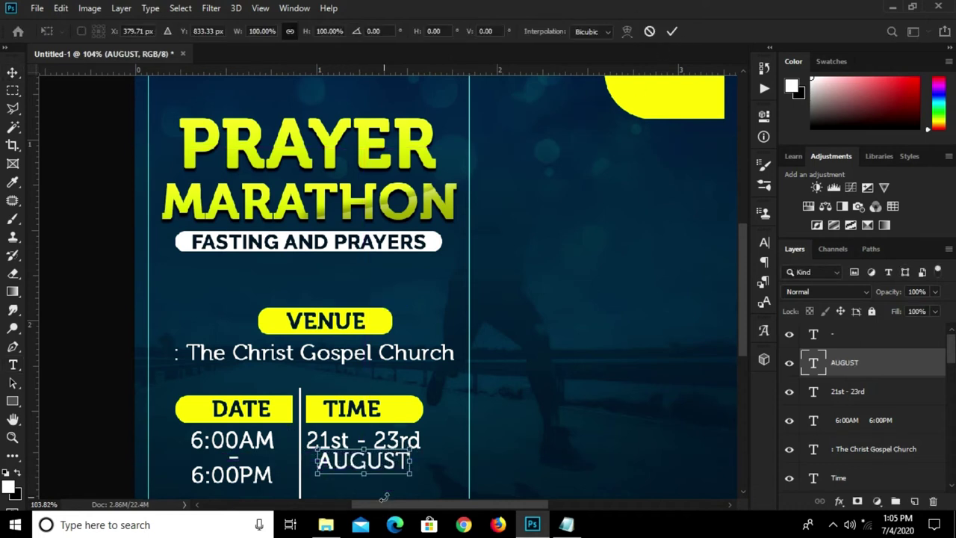
{"action": "scroll", "coordinate": [384, 497], "scroll_direction": "up", "scroll_amount": 3}
{"action": "left_click_drag", "start_coordinate": [333, 450], "coordinate": [345, 470]}
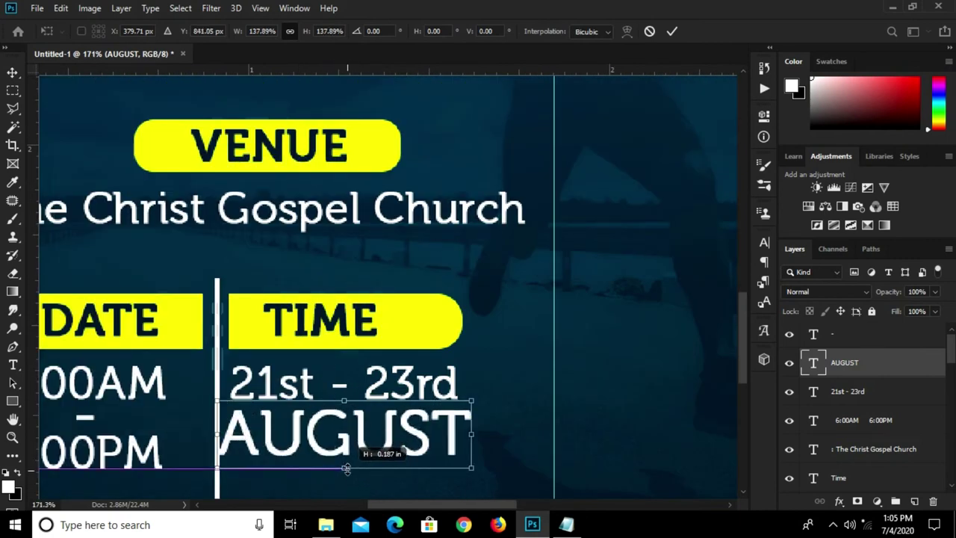
{"action": "left_click_drag", "start_coordinate": [345, 469], "coordinate": [345, 462]}
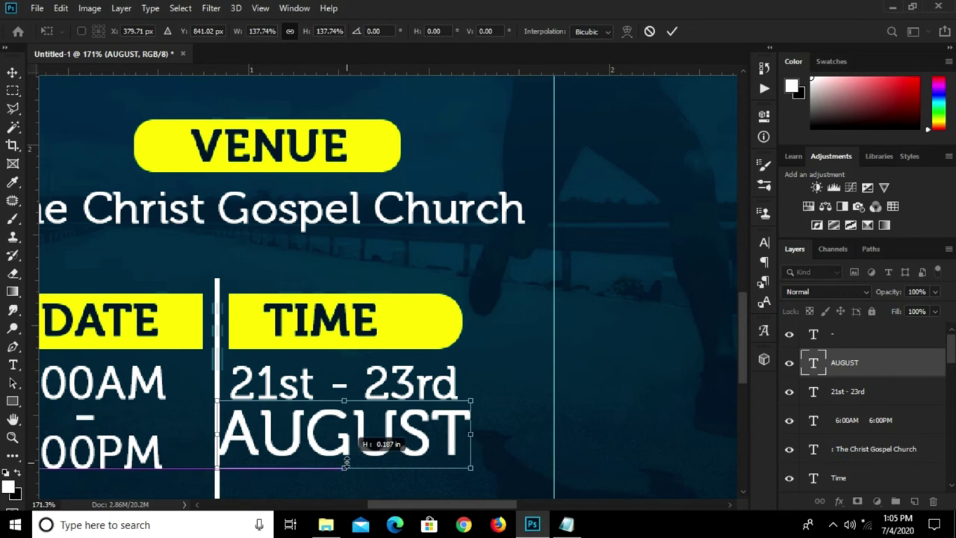
{"action": "key", "text": "Escape"}
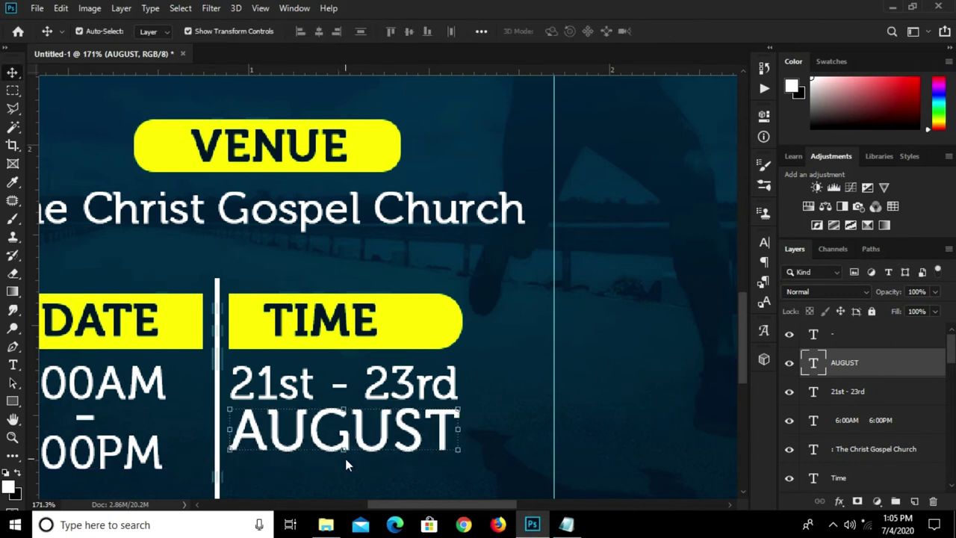
{"action": "key", "text": "Down"}
{"action": "key", "text": "Down"}
{"action": "scroll", "coordinate": [354, 405], "scroll_direction": "down", "scroll_amount": 3, "text": "alt"}
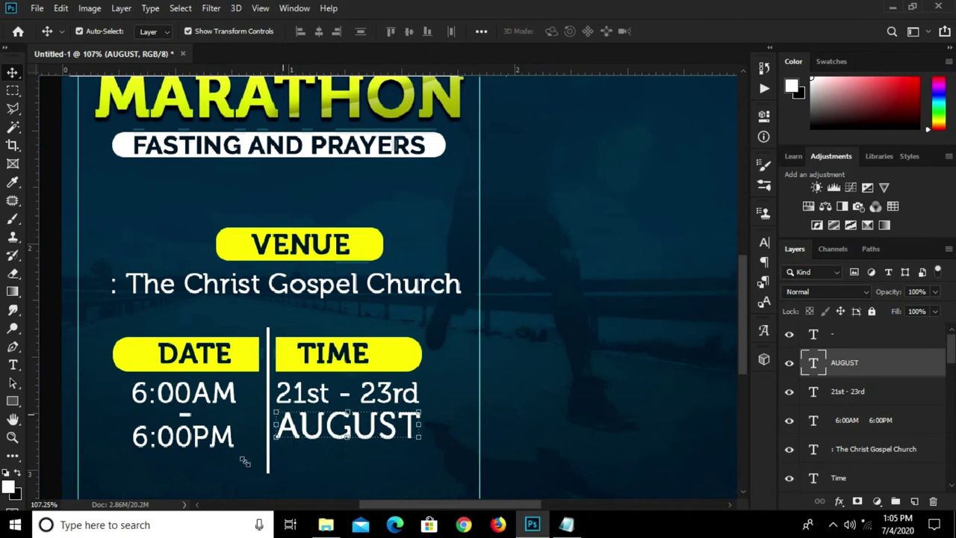
{"action": "left_click", "coordinate": [271, 475]}
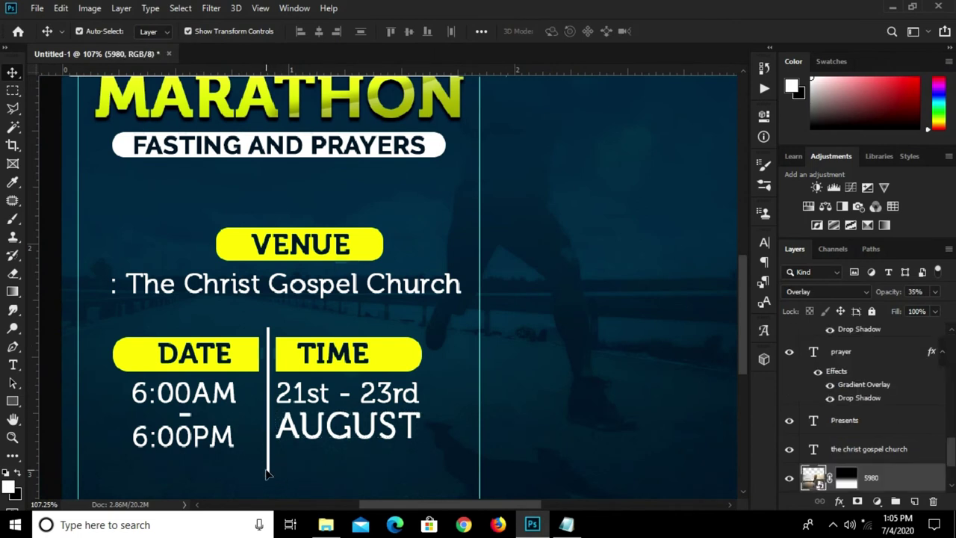
{"action": "left_click", "coordinate": [268, 464]}
Shorten the vertical divider line by dragging its bottom edge up.
{"action": "scroll", "coordinate": [270, 455], "scroll_direction": "up", "scroll_amount": 2, "text": "alt"}
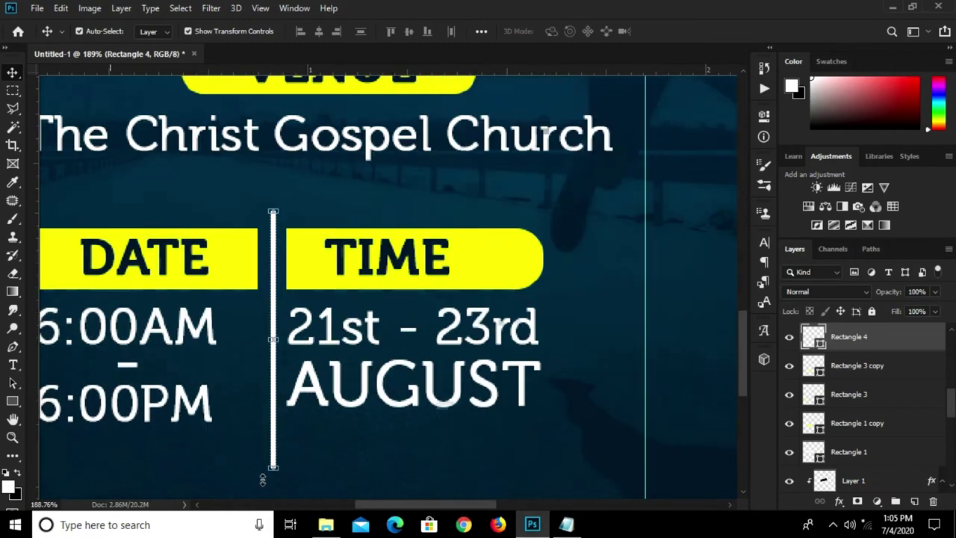
{"action": "scroll", "coordinate": [274, 452], "scroll_direction": "up", "scroll_amount": 3, "text": "alt"}
{"action": "scroll", "coordinate": [283, 449], "scroll_direction": "up", "scroll_amount": 2, "text": "alt"}
{"action": "left_click_drag", "start_coordinate": [309, 442], "coordinate": [306, 224]}
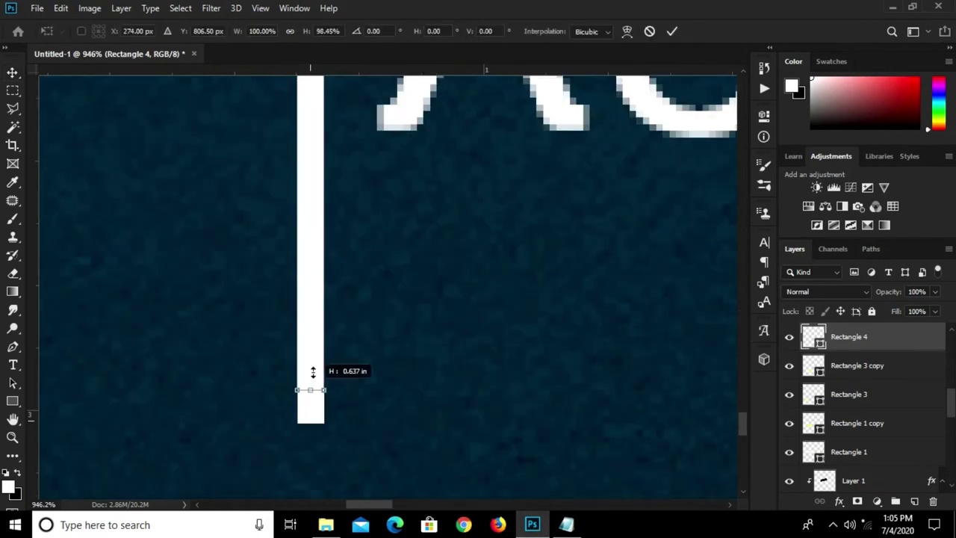
{"action": "key", "text": "Return"}
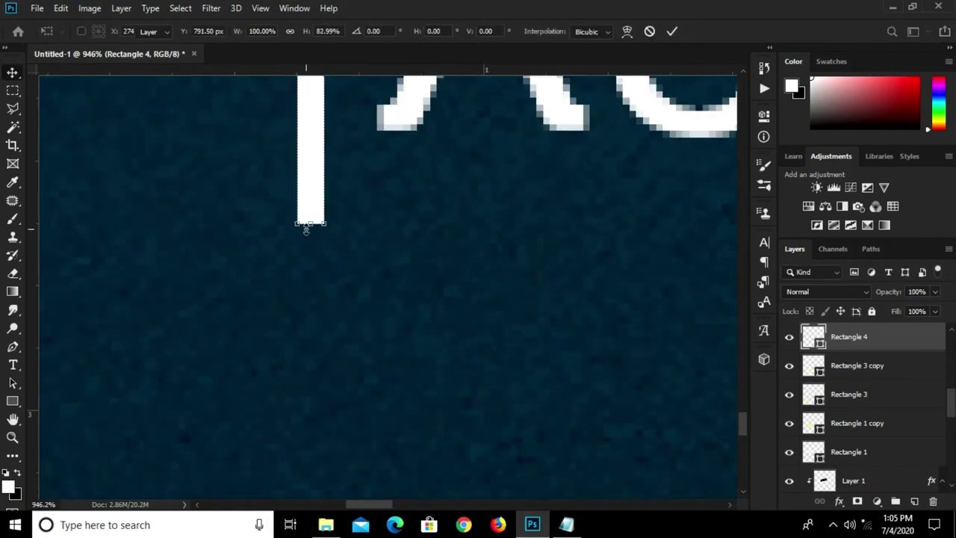
{"action": "key", "text": "ctrl+0"}
{"action": "left_click", "coordinate": [163, 336]}
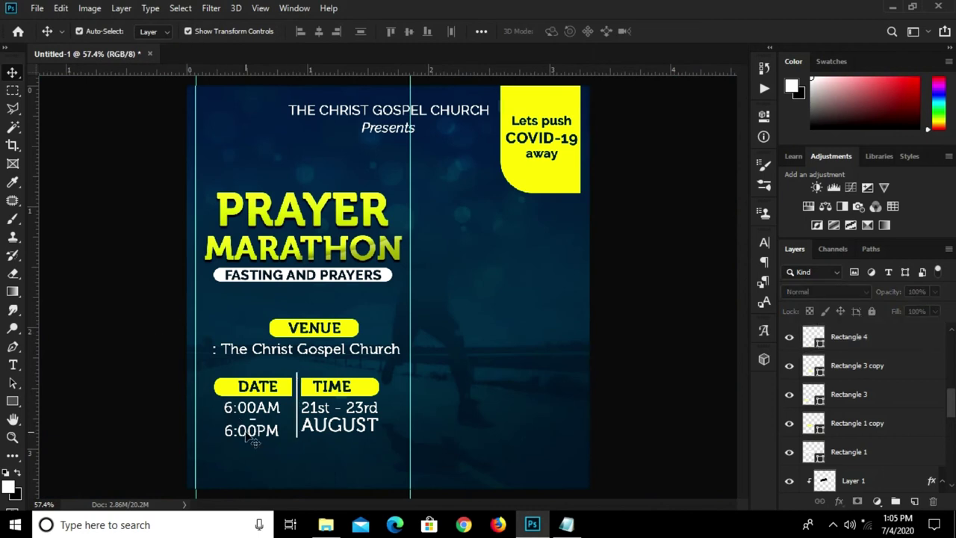
Set the 6:00AM–6:00PM times text to 12 pt leading.
{"action": "scroll", "coordinate": [253, 440], "scroll_direction": "up", "scroll_amount": 2, "text": "alt"}
{"action": "scroll", "coordinate": [254, 441], "scroll_direction": "up", "scroll_amount": 1, "text": "alt"}
{"action": "left_click", "coordinate": [254, 440]}
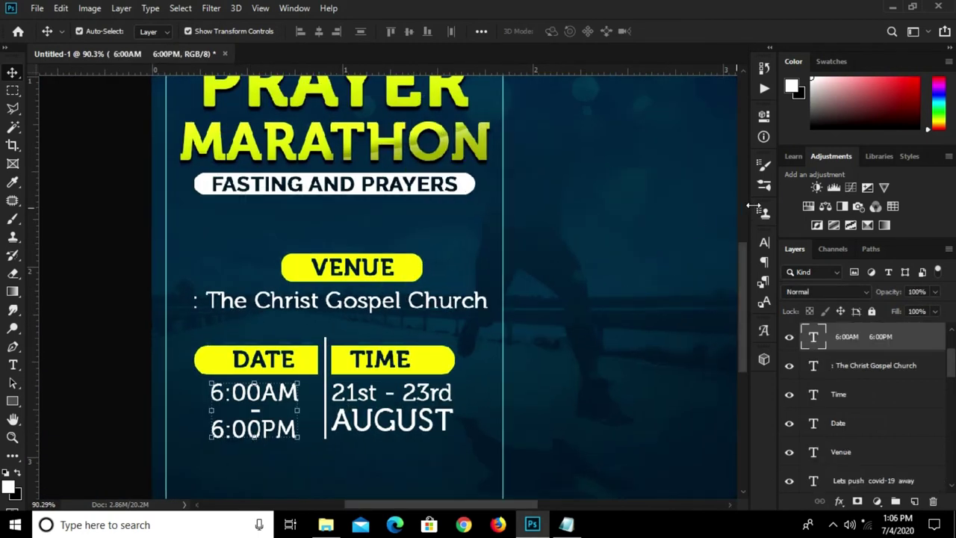
{"action": "left_click", "coordinate": [763, 243]}
{"action": "left_click", "coordinate": [736, 279]}
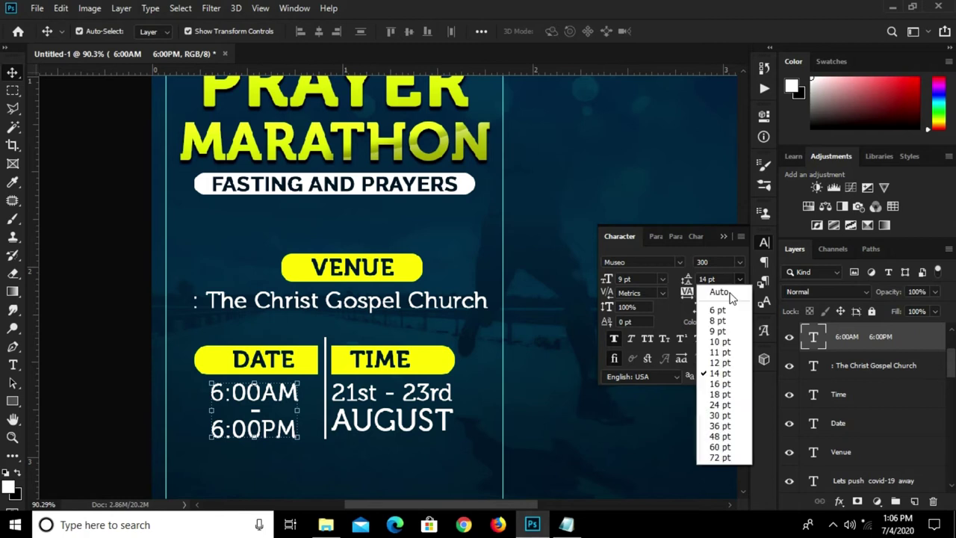
{"action": "left_click", "coordinate": [717, 365]}
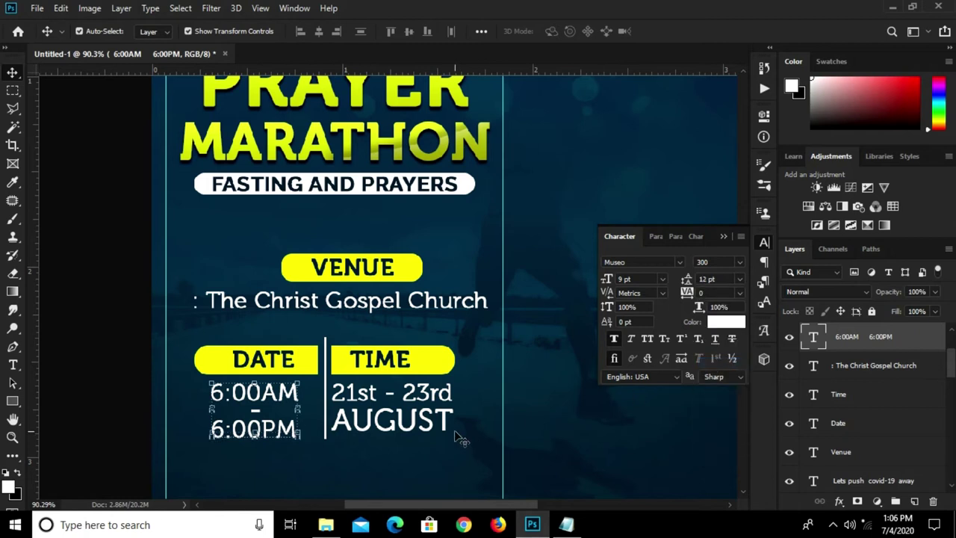
{"action": "left_click", "coordinate": [723, 237]}
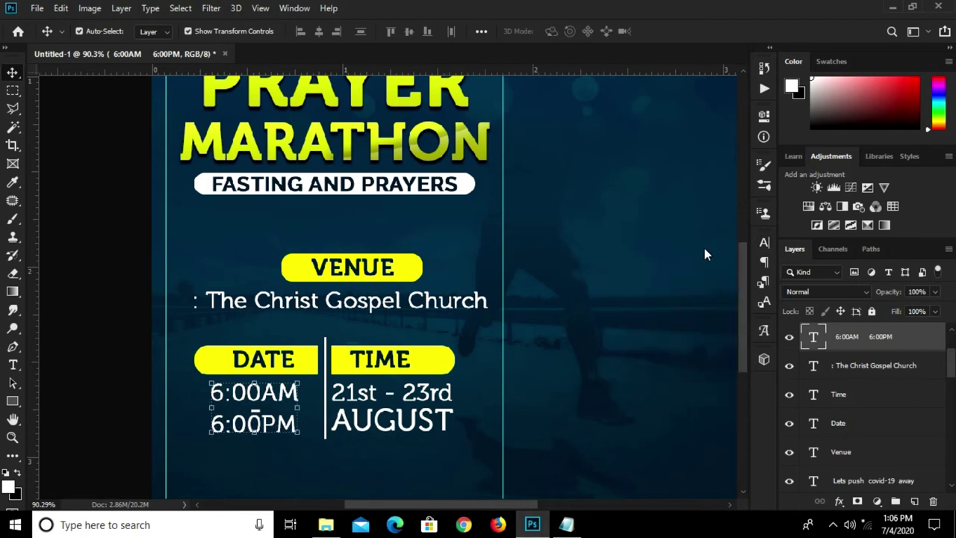
Check the dash between the two times and fit the whole flyer in view.
{"action": "left_click", "coordinate": [111, 382]}
{"action": "left_click", "coordinate": [256, 419]}
{"action": "type", "text": "-"}
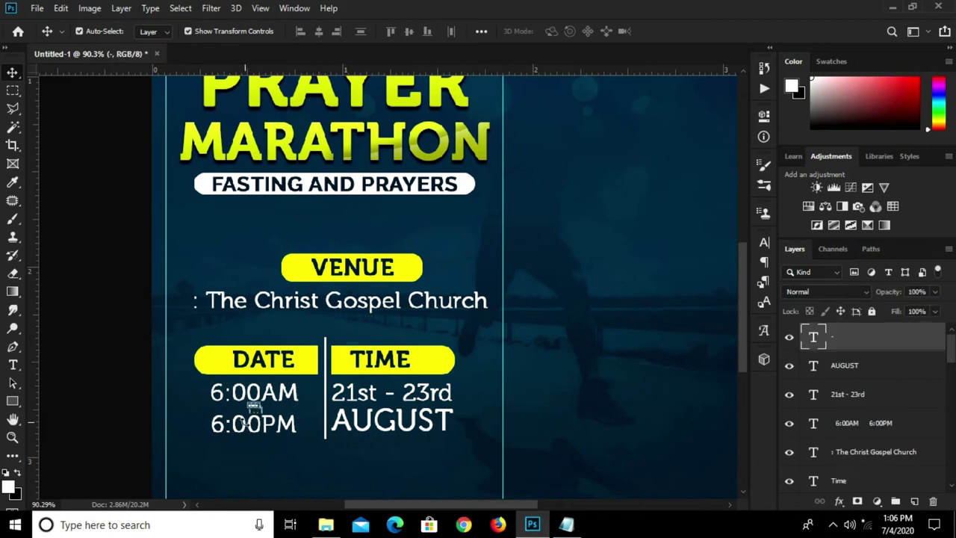
{"action": "left_click", "coordinate": [85, 350]}
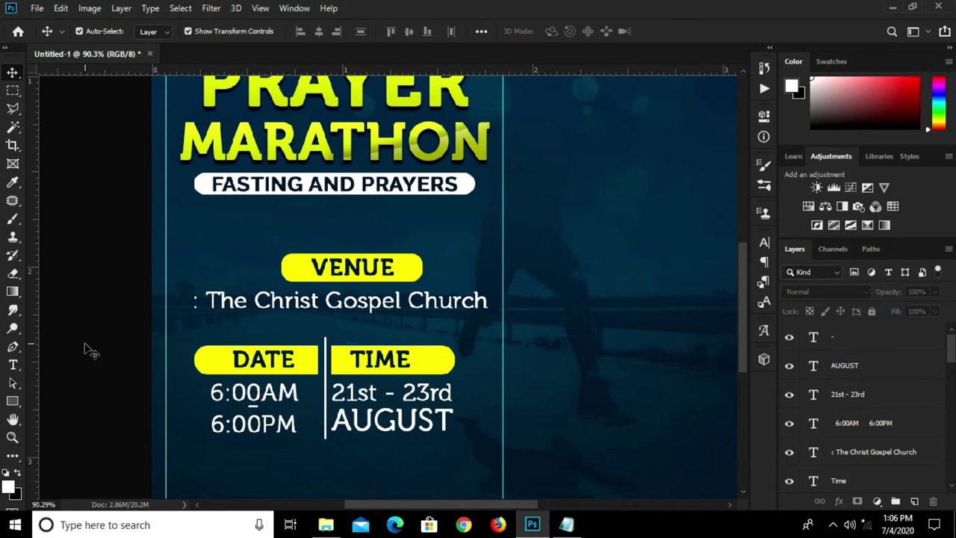
{"action": "left_click", "coordinate": [254, 413]}
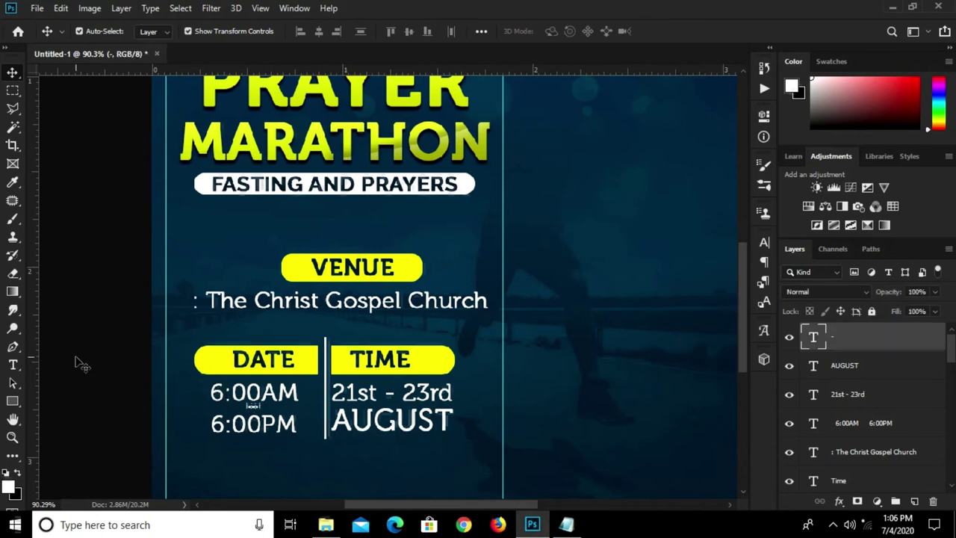
{"action": "left_click", "coordinate": [80, 364]}
{"action": "key", "text": "ctrl+0"}
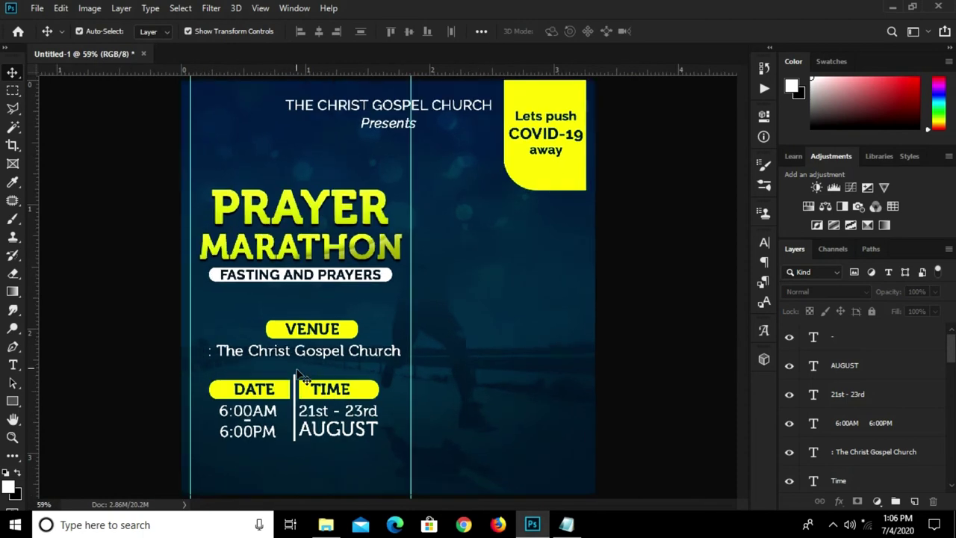
Edit the church name line under VENUE to remove its colon.
{"action": "left_click", "coordinate": [319, 362]}
{"action": "scroll", "coordinate": [212, 352], "scroll_direction": "up", "scroll_amount": 2}
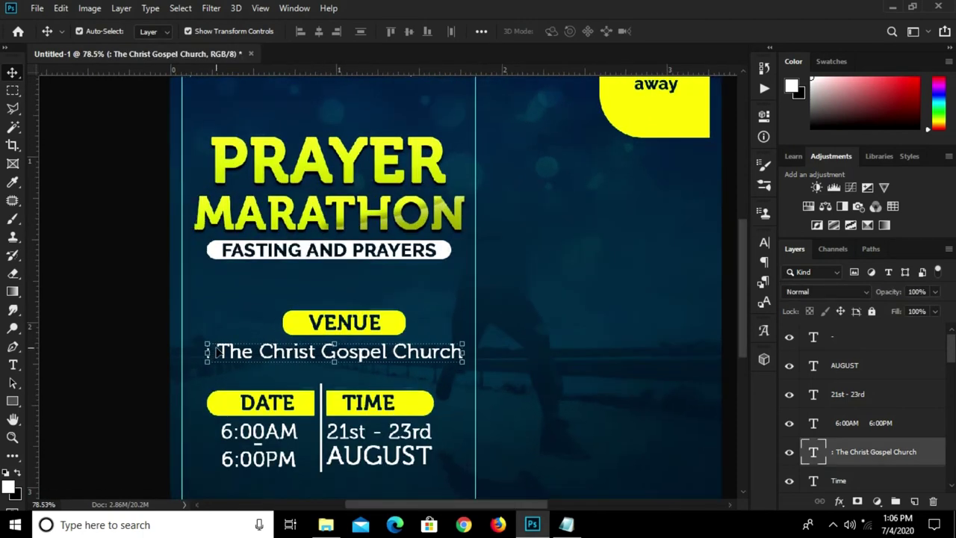
{"action": "key", "text": "t"}
{"action": "left_click", "coordinate": [212, 348]}
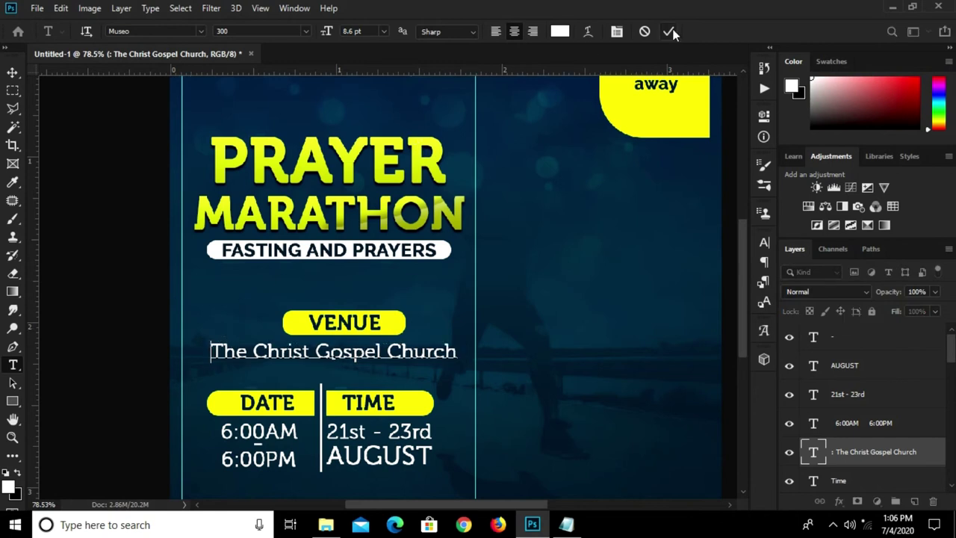
{"action": "key", "text": "ctrl+Return"}
Free-transform the church name text to enlarge it slightly.
{"action": "key", "text": "v"}
{"action": "scroll", "coordinate": [230, 301], "scroll_direction": "down", "scroll_amount": 2}
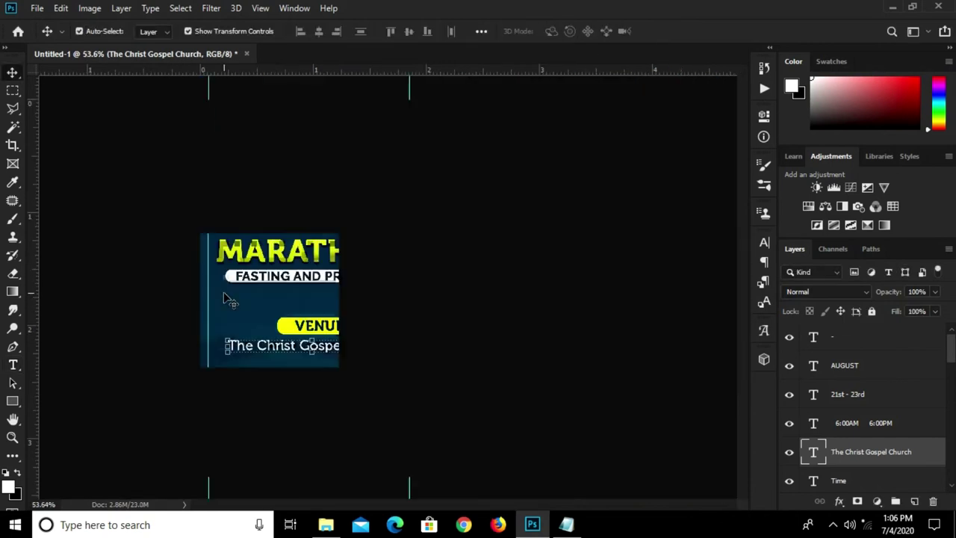
{"action": "key", "text": "ctrl+t"}
{"action": "scroll", "coordinate": [298, 356], "scroll_direction": "up", "scroll_amount": 2}
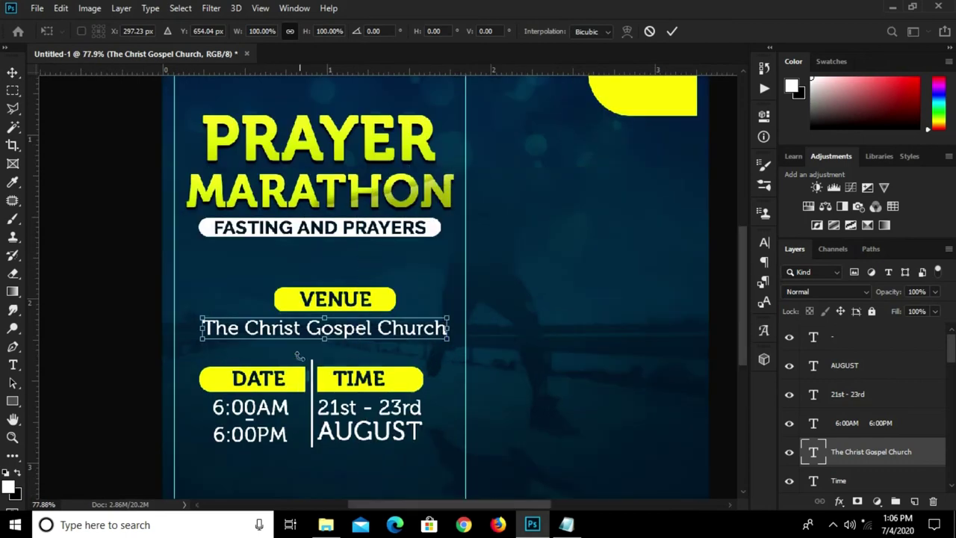
{"action": "left_click_drag", "start_coordinate": [324, 339], "coordinate": [328, 339]}
{"action": "scroll", "coordinate": [324, 339], "scroll_direction": "up", "scroll_amount": 2}
{"action": "left_click", "coordinate": [670, 31]}
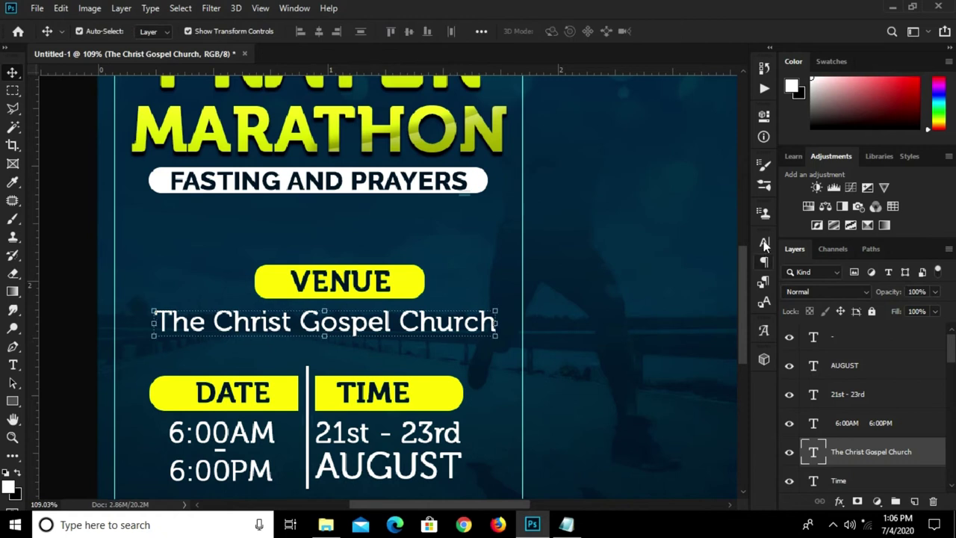
Raise the church name font size from 8.6 pt to 9 pt and fit the flyer in view.
{"action": "left_click", "coordinate": [763, 241]}
{"action": "left_click", "coordinate": [620, 278]}
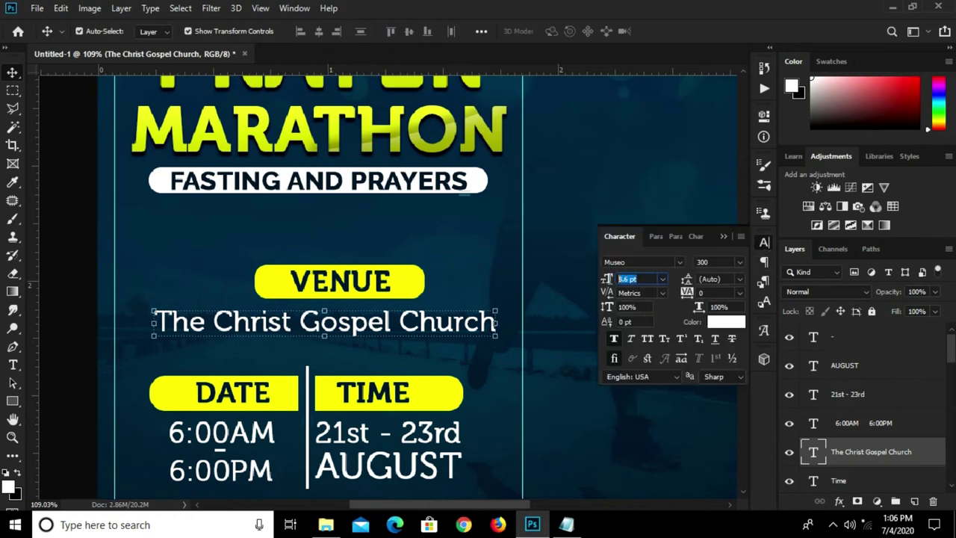
{"action": "left_click_drag", "start_coordinate": [607, 279], "coordinate": [616, 277]}
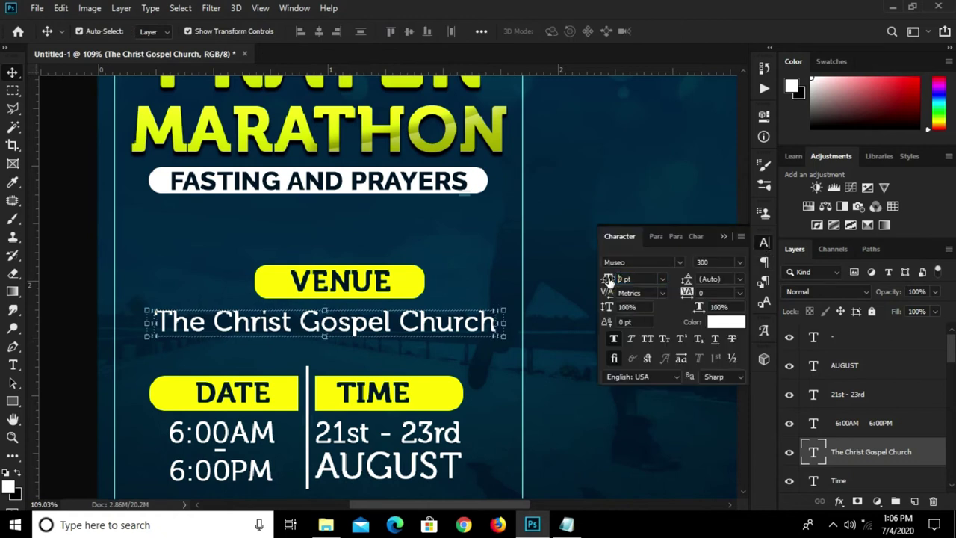
{"action": "left_click", "coordinate": [724, 236]}
{"action": "key", "text": "ctrl+0"}
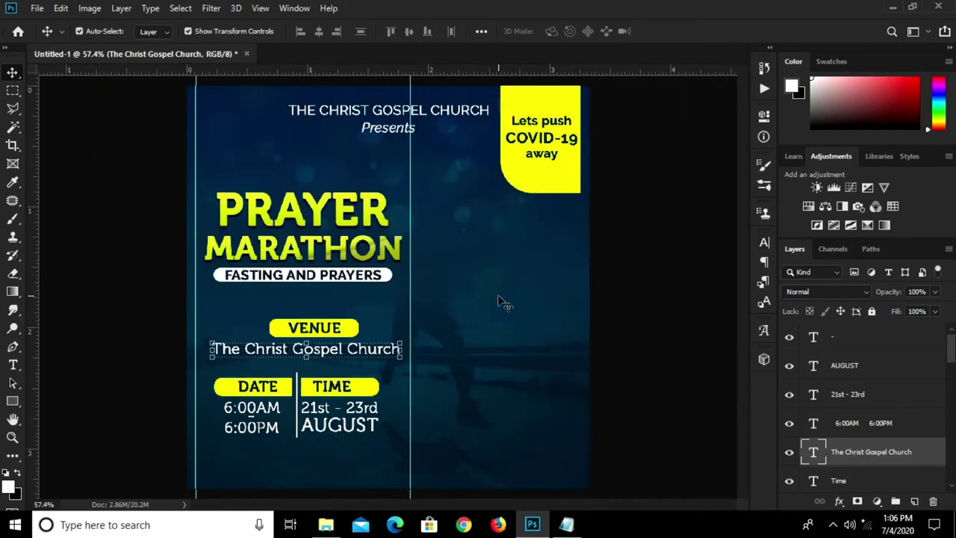
{"action": "left_click", "coordinate": [635, 263]}
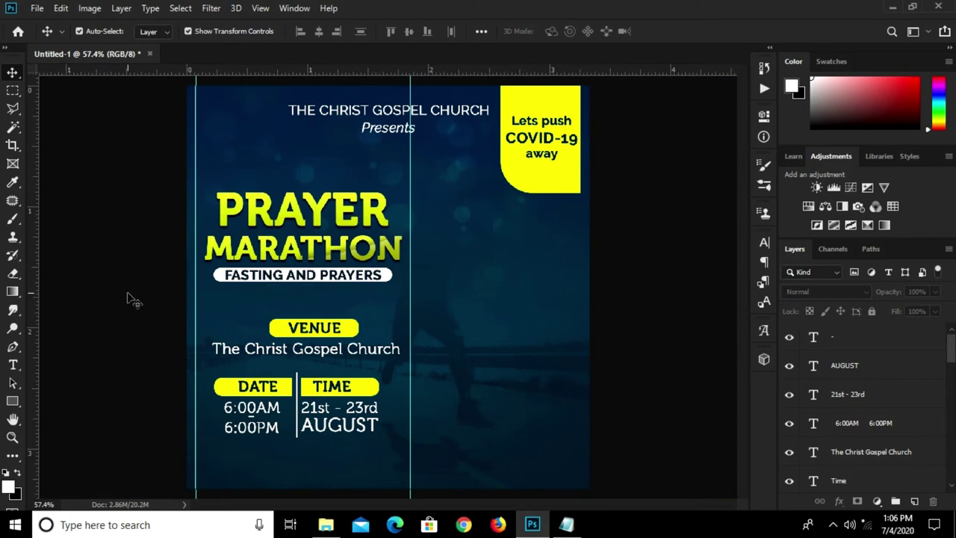
Open the speaker photo PSD from recent files and drag it into the flyer.
{"action": "left_click", "coordinate": [35, 10]}
{"action": "mouse_move", "coordinate": [64, 91]}
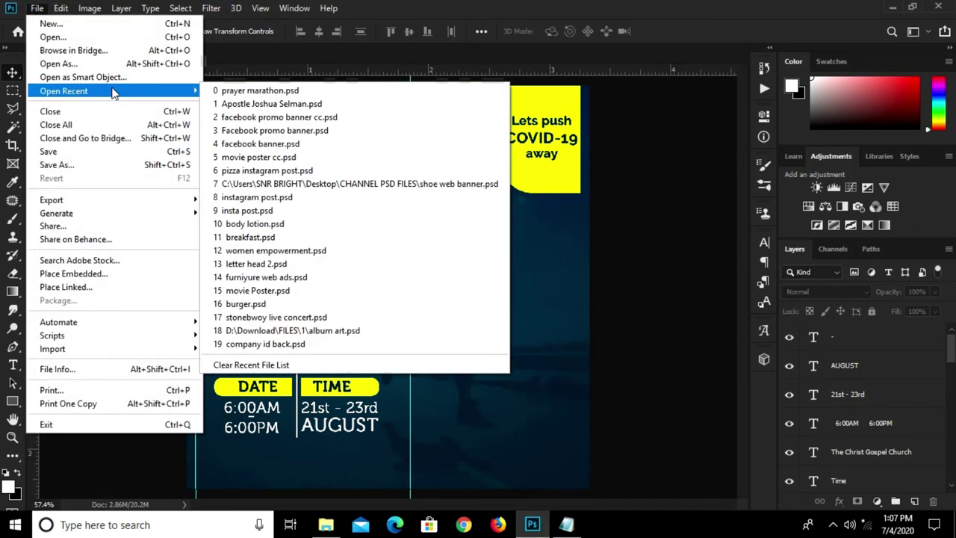
{"action": "left_click", "coordinate": [270, 104]}
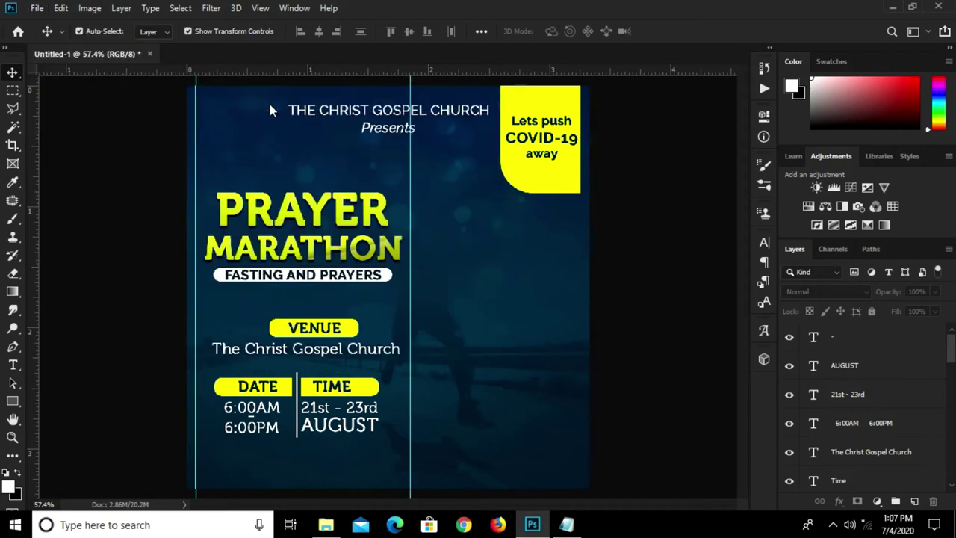
{"action": "mouse_move", "coordinate": [387, 273]}
{"action": "left_mouse_down"}
{"action": "mouse_move", "coordinate": [145, 71]}
{"action": "mouse_move", "coordinate": [446, 324]}
{"action": "mouse_move", "coordinate": [521, 330]}
{"action": "left_mouse_up"}
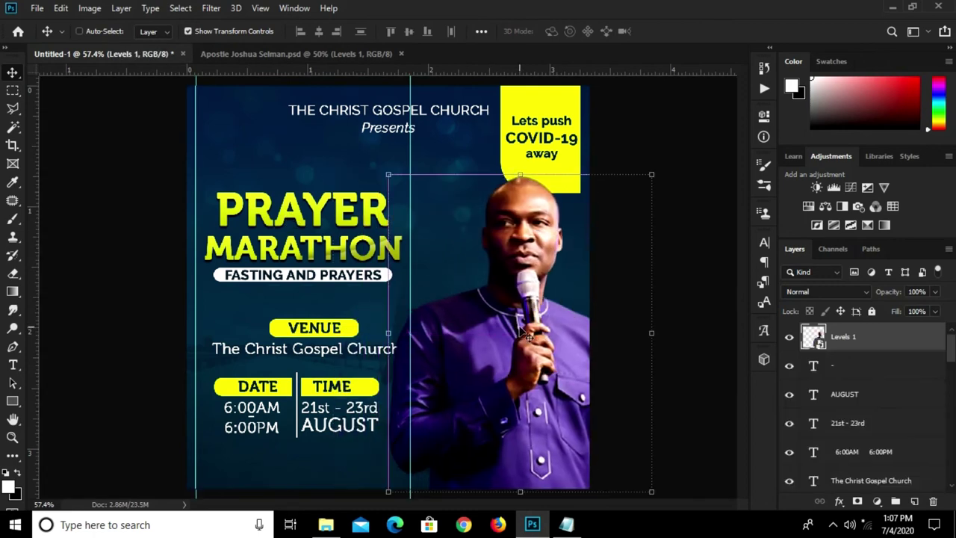
Scale the speaker photo to about 91% and position it at the flyer's lower right.
{"action": "key", "text": "ctrl+t"}
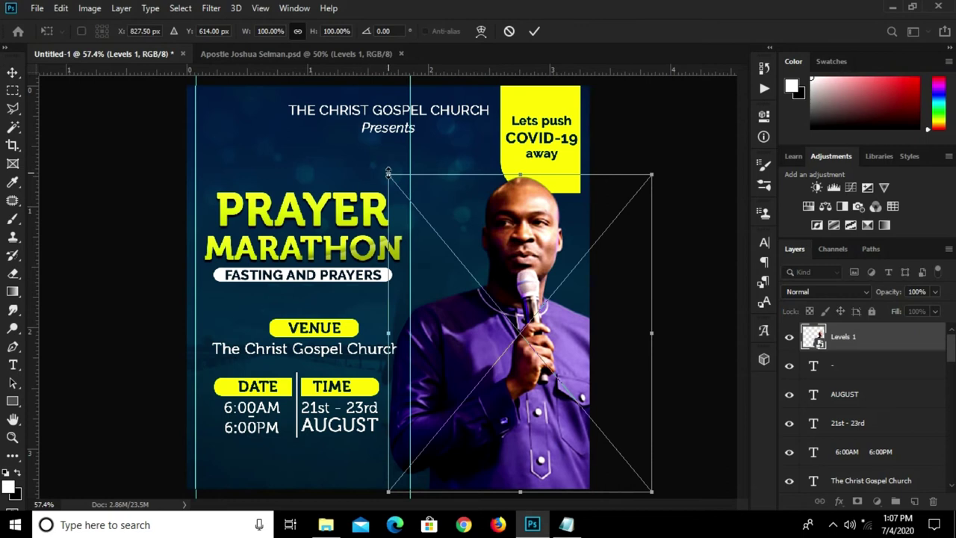
{"action": "left_click_drag", "start_coordinate": [388, 171], "coordinate": [411, 201]}
{"action": "left_click_drag", "start_coordinate": [505, 304], "coordinate": [499, 338]}
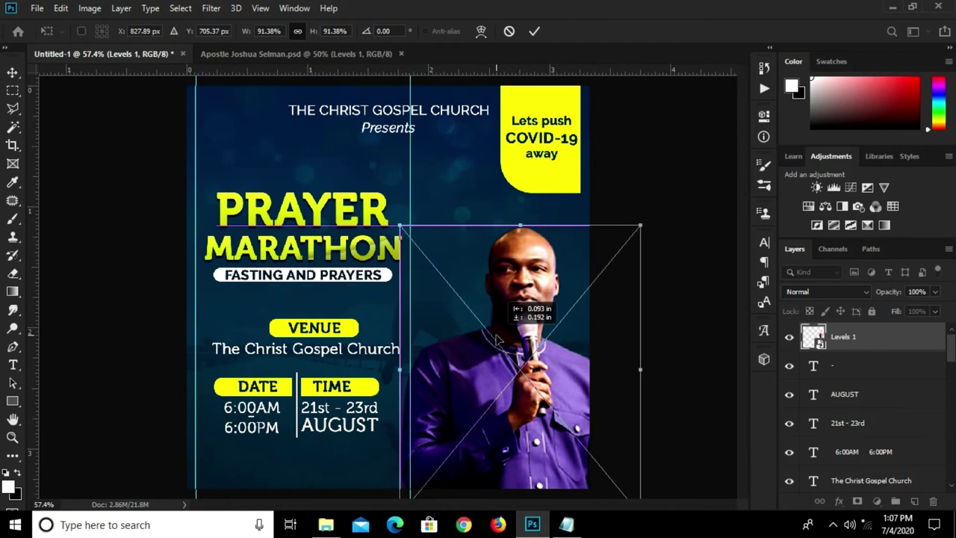
{"action": "left_click", "coordinate": [535, 31]}
{"action": "left_click", "coordinate": [642, 165]}
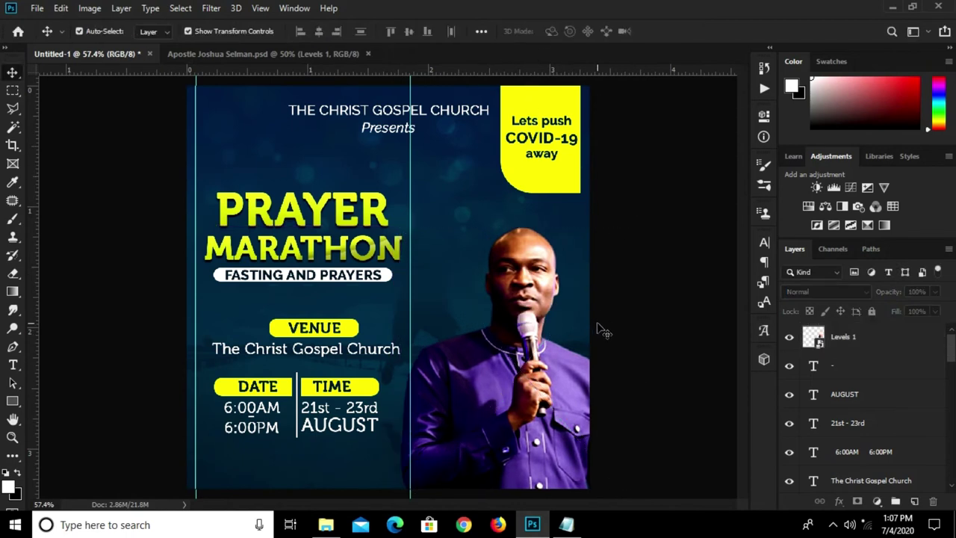
Draw a dark teal-filled rectangle along the bottom of the speaker photo.
{"action": "key", "text": "ctrl+minus"}
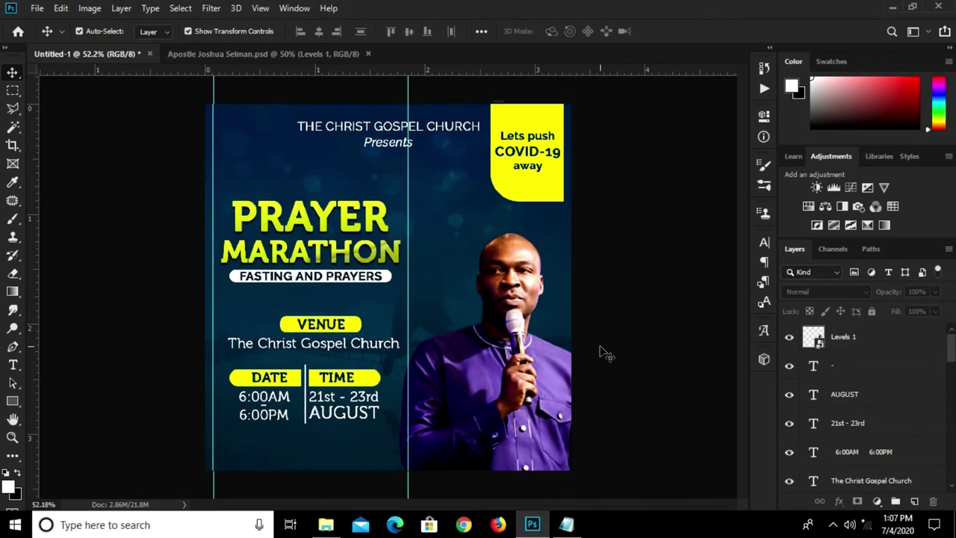
{"action": "key", "text": "ctrl+minus"}
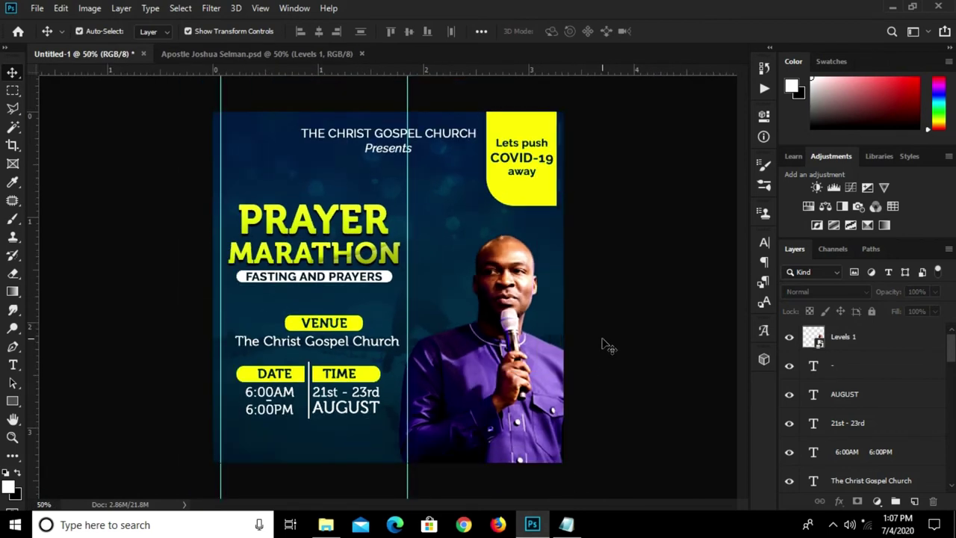
{"action": "key", "text": "ctrl+plus"}
{"action": "left_click", "coordinate": [12, 401]}
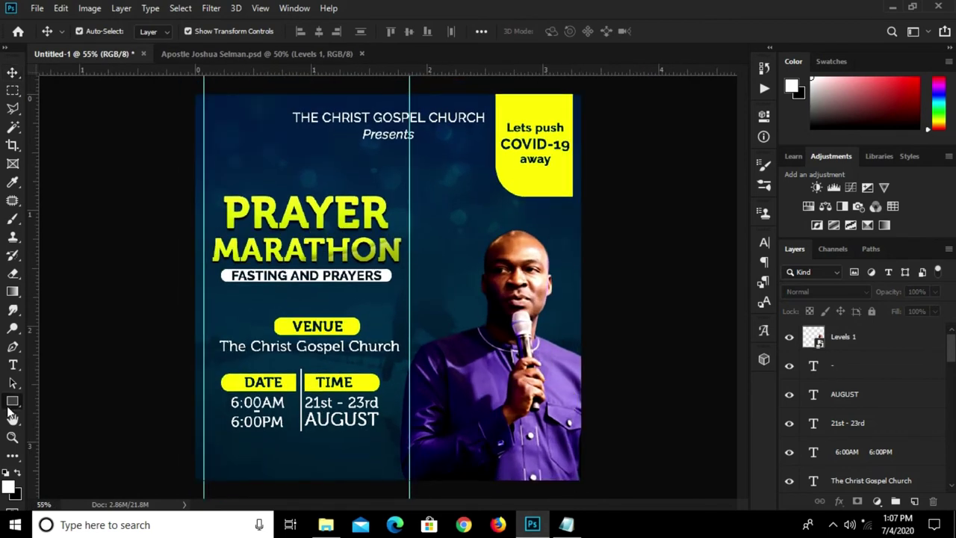
{"action": "left_click", "coordinate": [155, 30]}
{"action": "left_click", "coordinate": [106, 107]}
{"action": "left_click", "coordinate": [504, 6]}
{"action": "left_click_drag", "start_coordinate": [418, 446], "coordinate": [594, 486]}
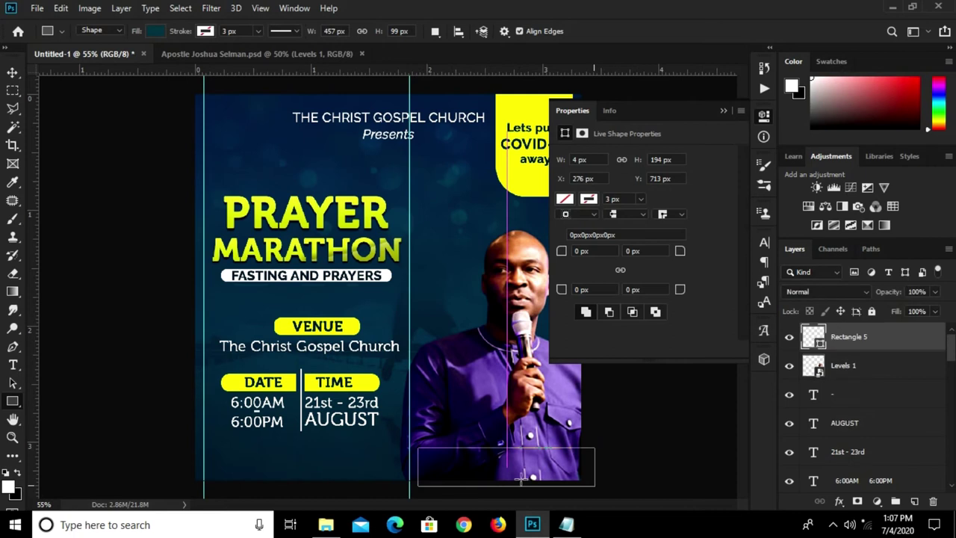
Stretch the teal rectangle to 552 × 143 px and convert it to a smart object.
{"action": "key", "text": "v"}
{"action": "left_click_drag", "start_coordinate": [506, 446], "coordinate": [506, 430]}
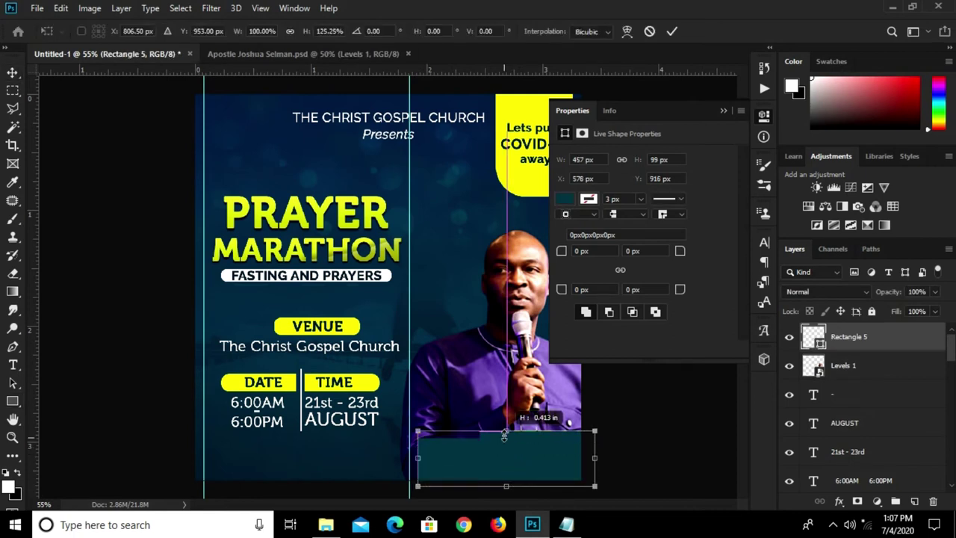
{"action": "left_click_drag", "start_coordinate": [415, 464], "coordinate": [381, 464]}
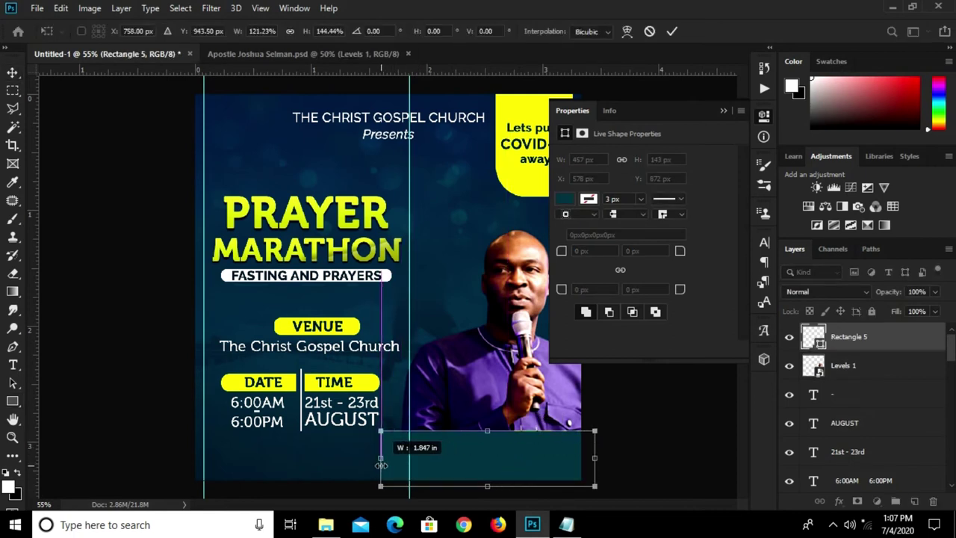
{"action": "left_click", "coordinate": [671, 30]}
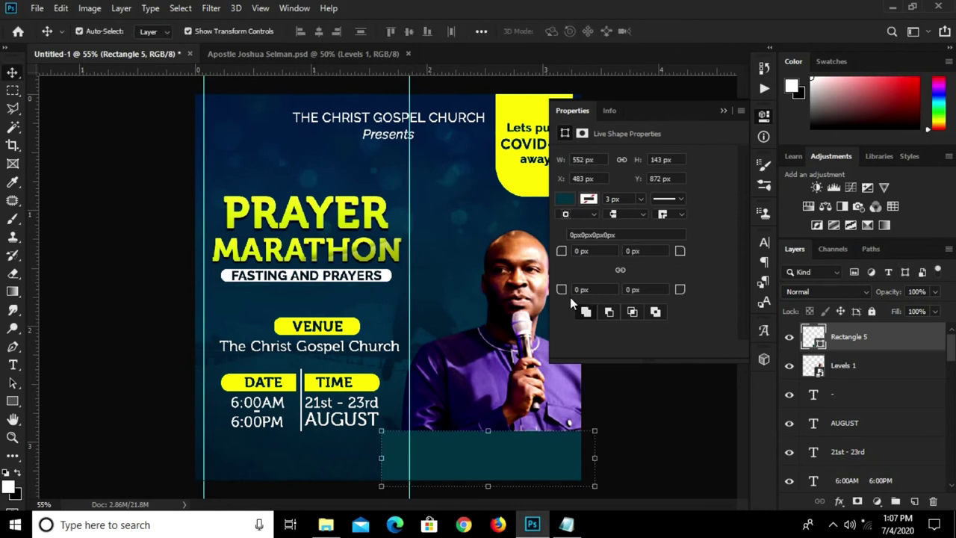
{"action": "left_click", "coordinate": [722, 110]}
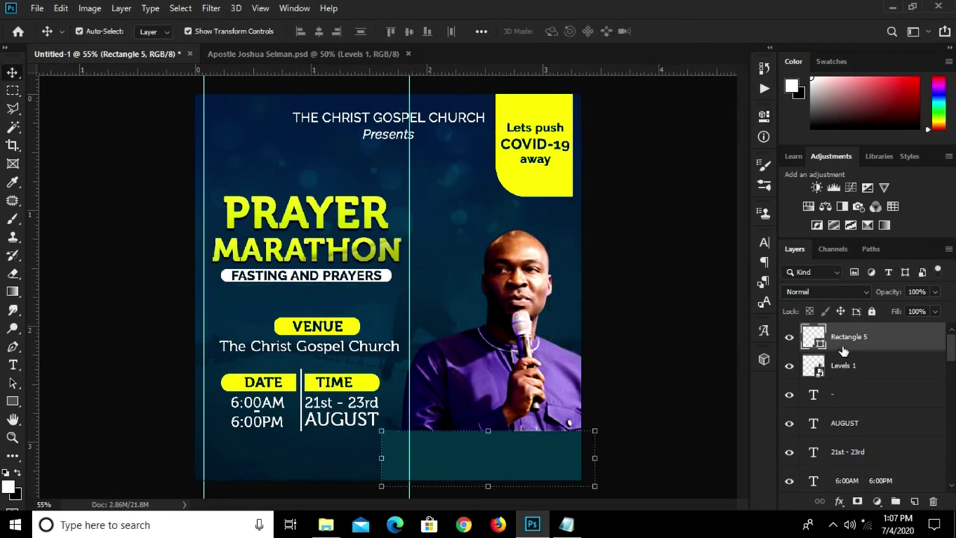
{"action": "right_click", "coordinate": [842, 349]}
{"action": "left_click", "coordinate": [668, 193]}
Apply a Gaussian Blur with radius 450 to the teal rectangle.
{"action": "left_click", "coordinate": [209, 8]}
{"action": "mouse_move", "coordinate": [283, 167]}
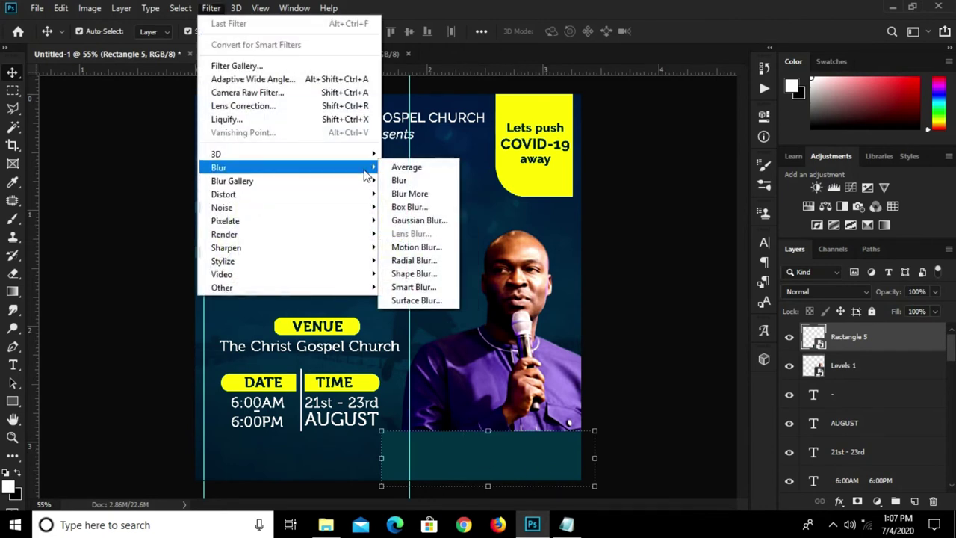
{"action": "left_click", "coordinate": [418, 220]}
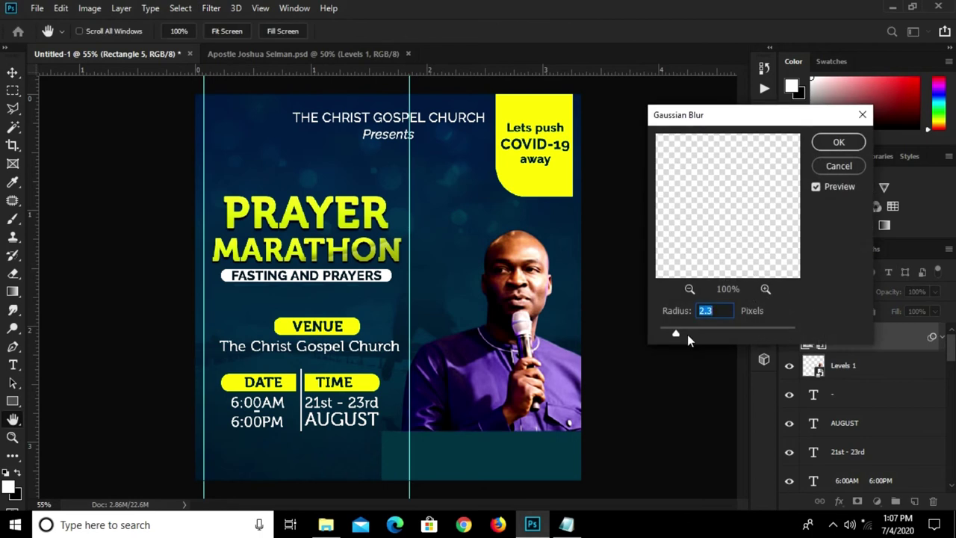
{"action": "left_click_drag", "start_coordinate": [746, 332], "coordinate": [730, 335]}
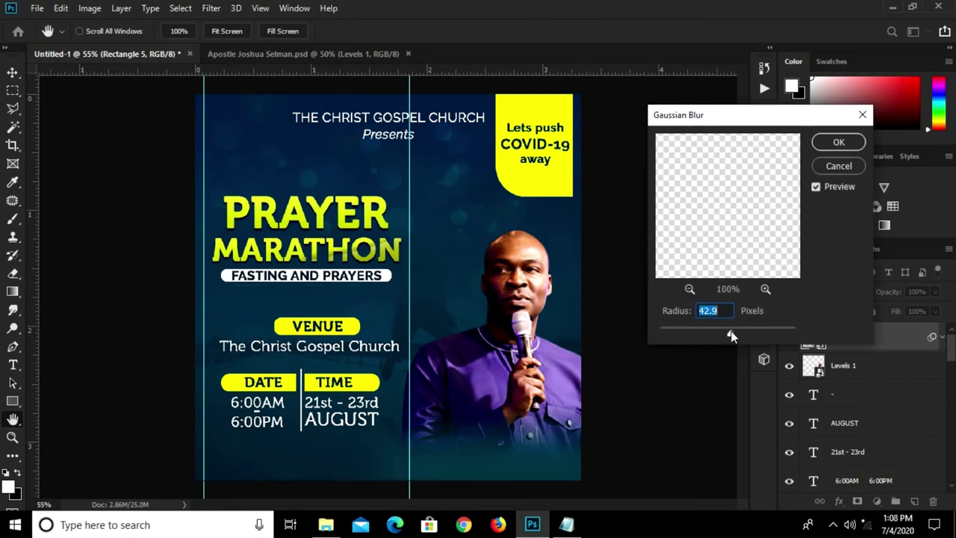
{"action": "type", "text": "4"}
{"action": "type", "text": "50"}
{"action": "left_click", "coordinate": [829, 143]}
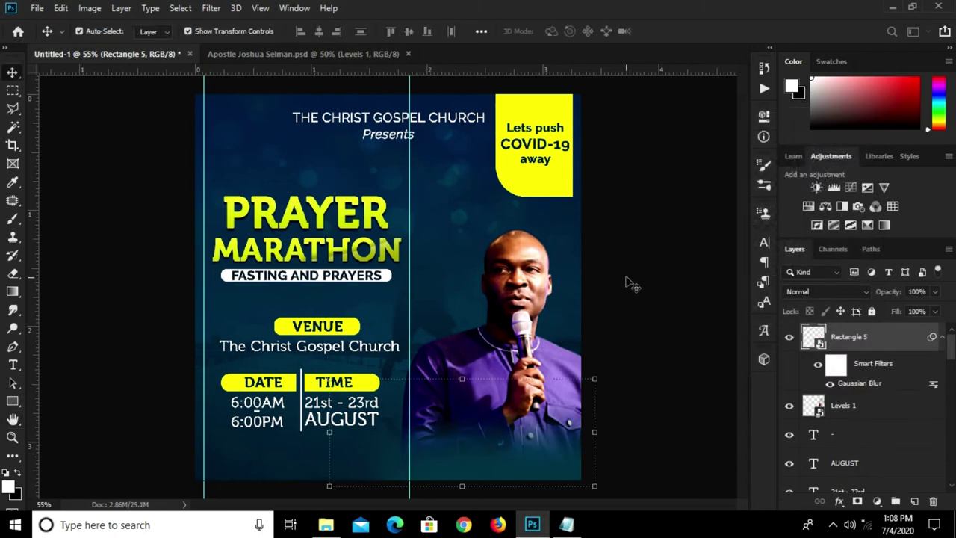
Add a layer mask and fade the rectangle's top with a black-to-white gradient.
{"action": "left_click", "coordinate": [855, 499]}
{"action": "left_click", "coordinate": [12, 291]}
{"action": "right_click", "coordinate": [12, 292]}
{"action": "left_click", "coordinate": [86, 292]}
{"action": "left_click", "coordinate": [103, 30]}
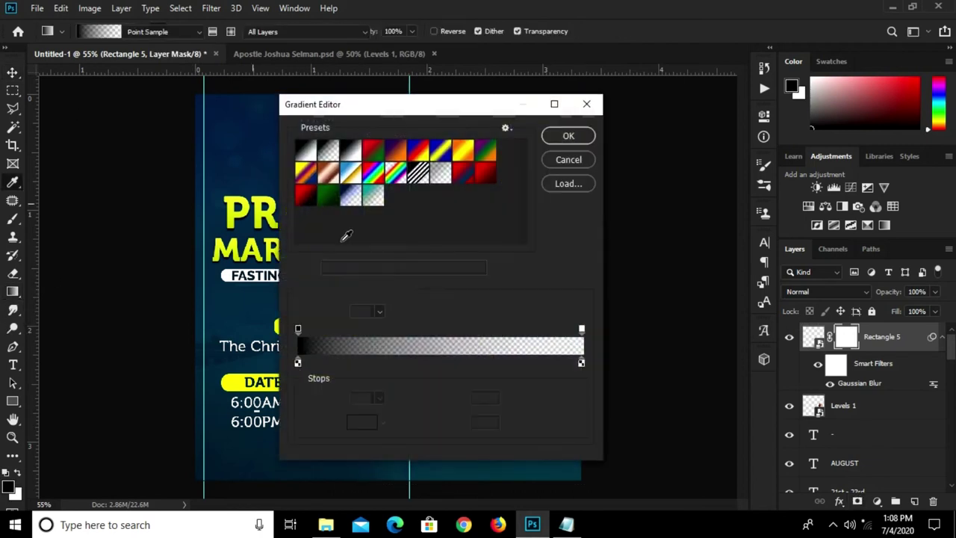
{"action": "left_click", "coordinate": [565, 138]}
{"action": "left_click_drag", "start_coordinate": [333, 469], "coordinate": [471, 469]}
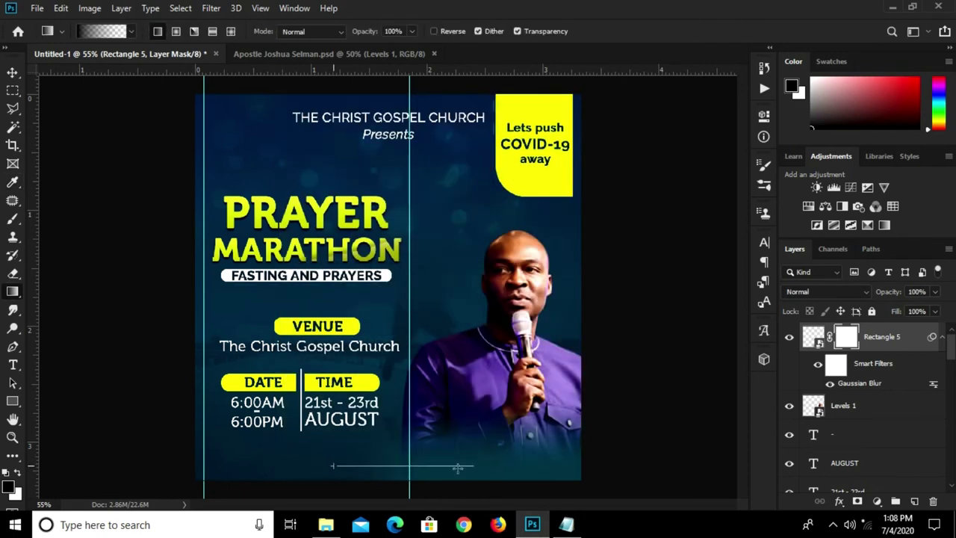
{"action": "key", "text": "v"}
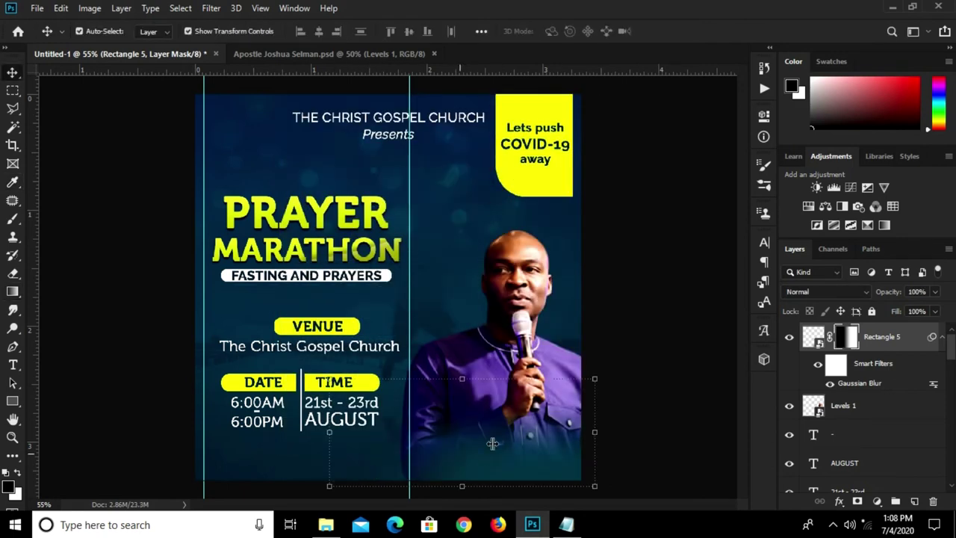
{"action": "left_click", "coordinate": [491, 470]}
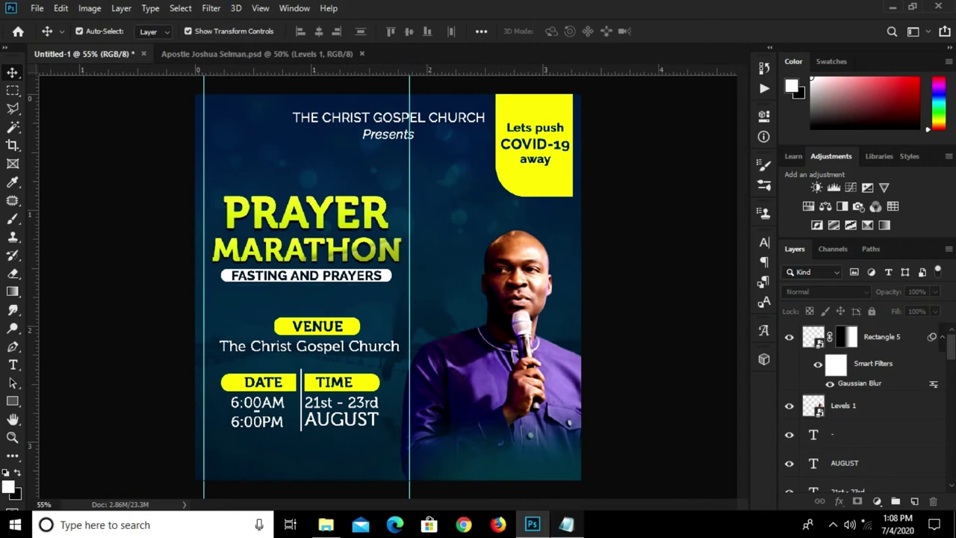
Copy the speaker's name from the Notepad notes.
{"action": "left_click", "coordinate": [566, 524]}
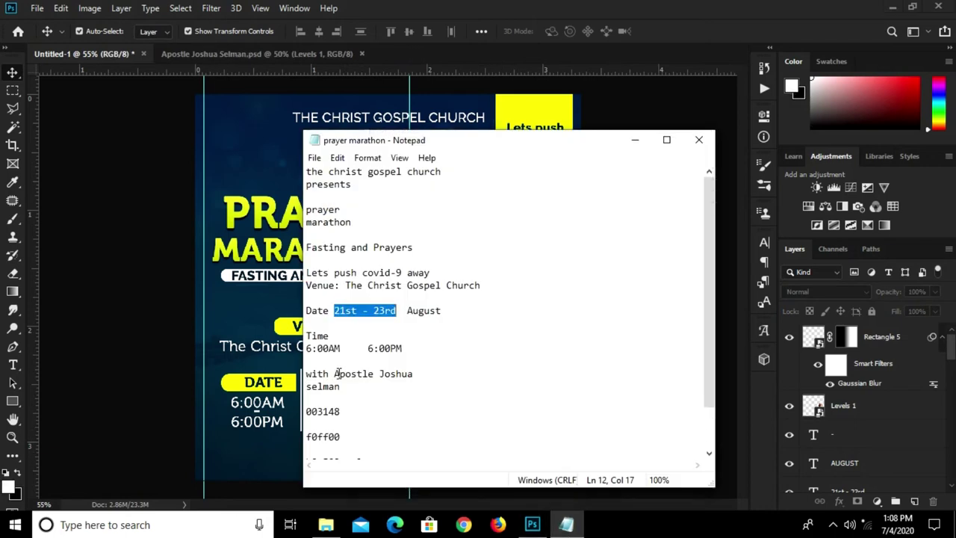
{"action": "left_click_drag", "start_coordinate": [333, 373], "coordinate": [419, 373]}
{"action": "right_click", "coordinate": [408, 374]}
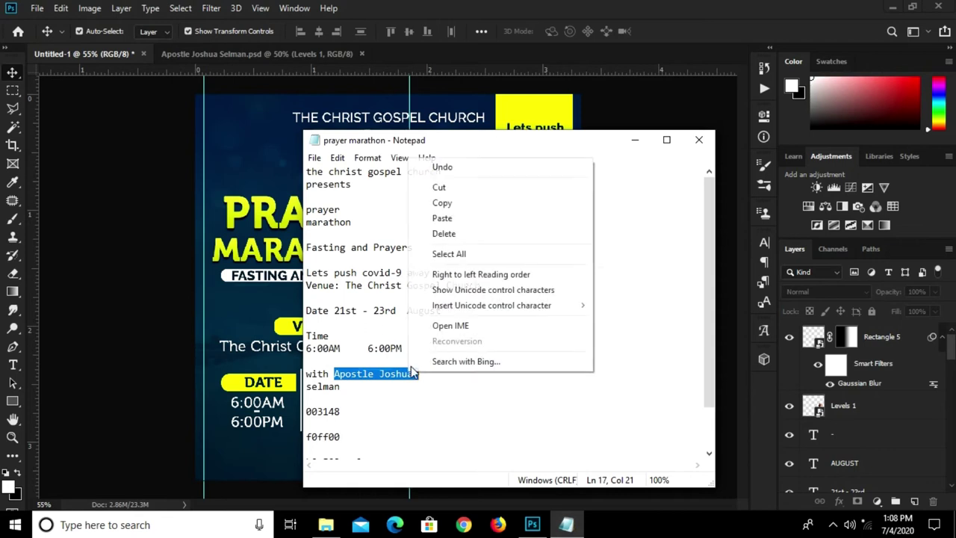
{"action": "left_click", "coordinate": [456, 200]}
{"action": "left_click", "coordinate": [166, 286]}
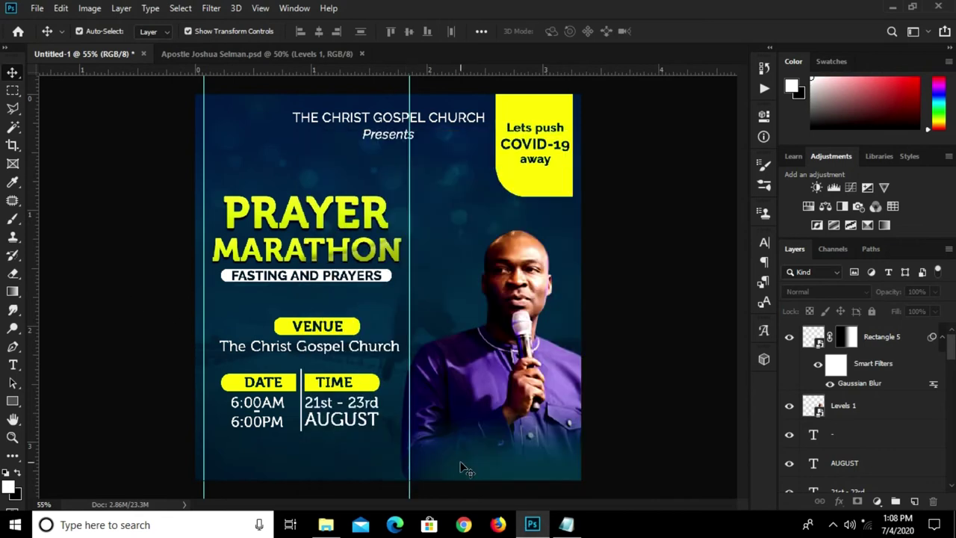
{"action": "scroll", "coordinate": [466, 468], "scroll_direction": "up", "scroll_amount": 1}
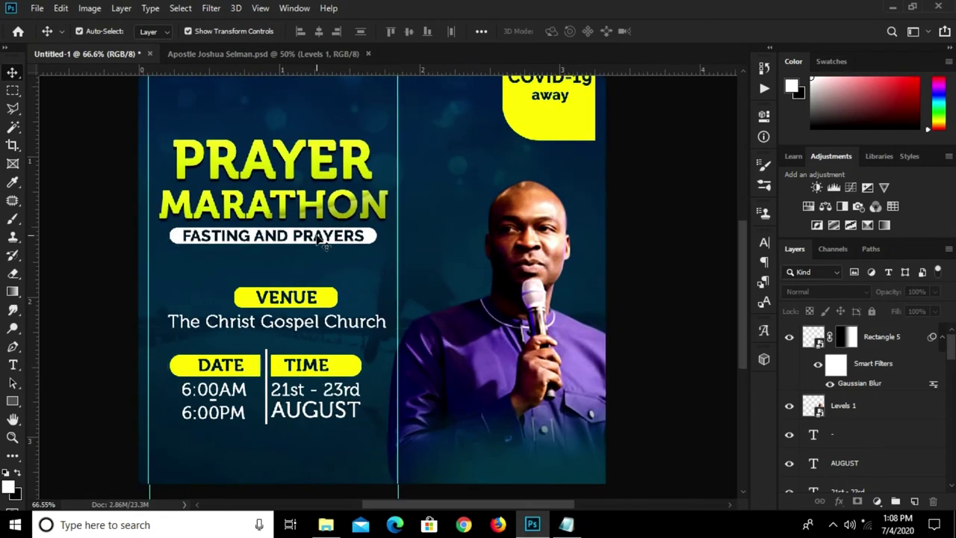
Duplicate the Fasting and Prayers text over the photo and move its layer to the top.
{"action": "left_click", "coordinate": [318, 236]}
{"action": "mouse_move", "coordinate": [321, 239]}
{"action": "left_mouse_down"}
{"action": "mouse_move", "coordinate": [533, 431]}
{"action": "mouse_move", "coordinate": [511, 415]}
{"action": "left_mouse_up"}
{"action": "mouse_move", "coordinate": [901, 493]}
{"action": "left_mouse_down"}
{"action": "mouse_move", "coordinate": [877, 300]}
{"action": "mouse_move", "coordinate": [873, 333]}
{"action": "left_mouse_up"}
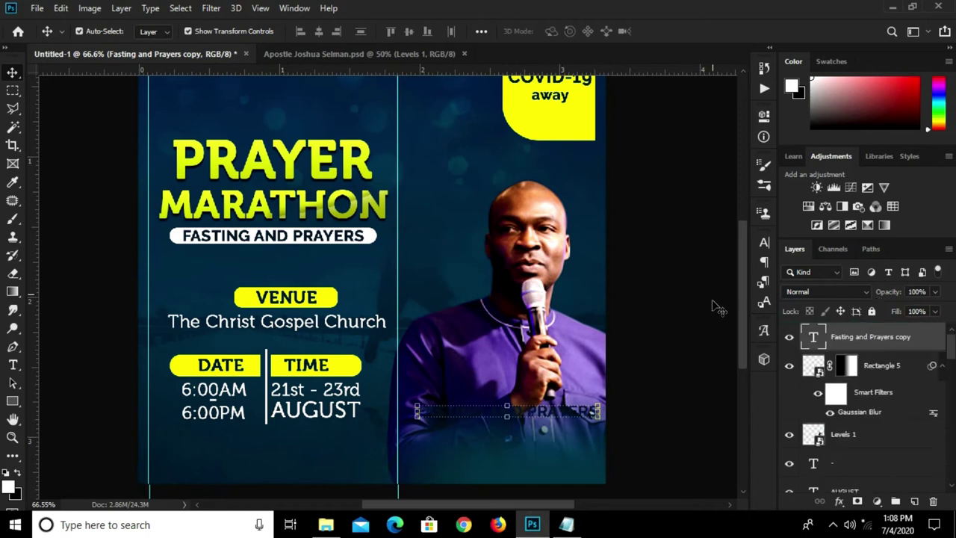
Set the copied text colour to white (ffffff) and turn off All Caps.
{"action": "left_click", "coordinate": [764, 244]}
{"action": "left_click", "coordinate": [724, 321]}
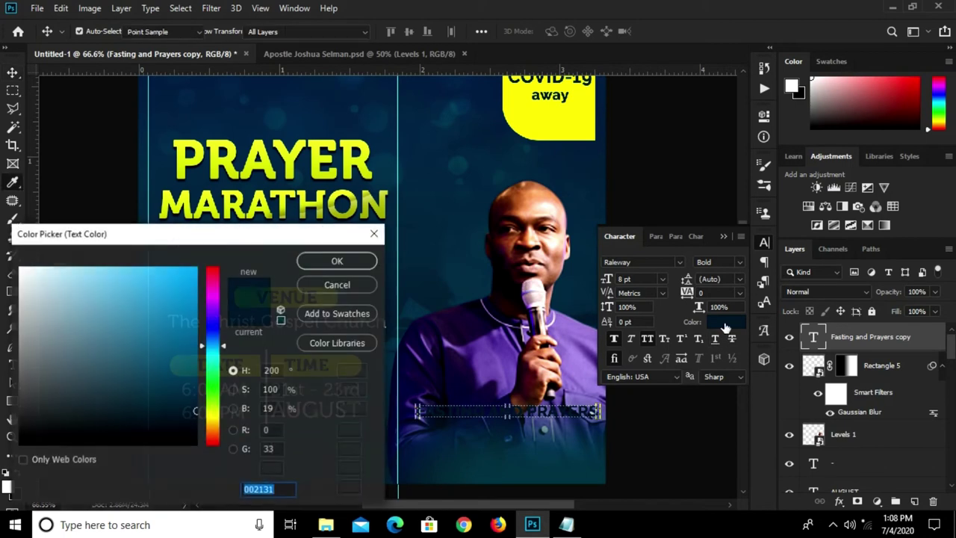
{"action": "type", "text": "ffffff"}
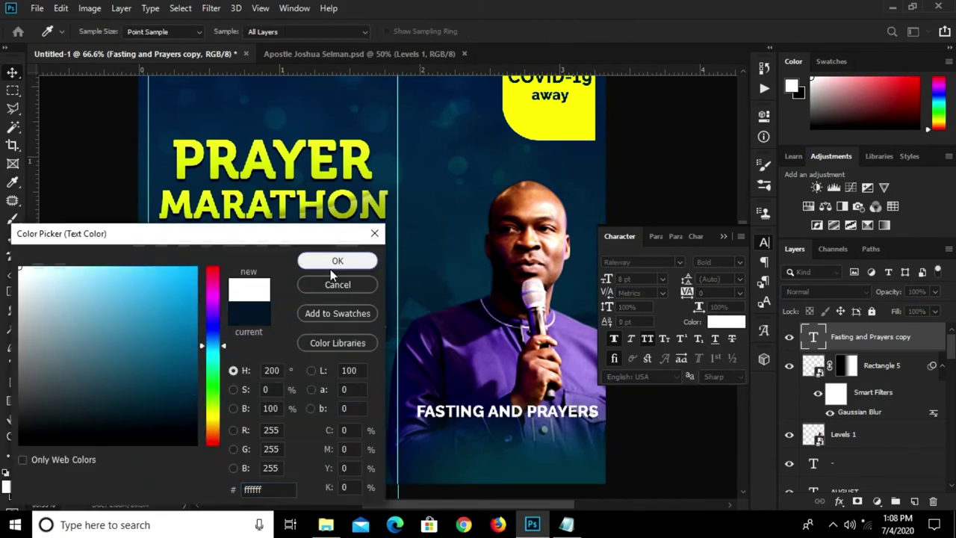
{"action": "left_click", "coordinate": [330, 267]}
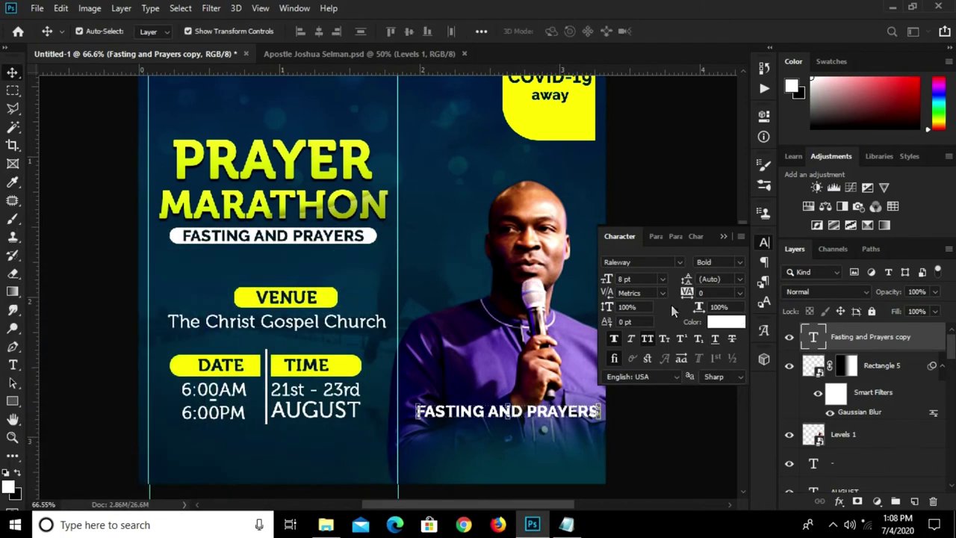
{"action": "left_click", "coordinate": [647, 340]}
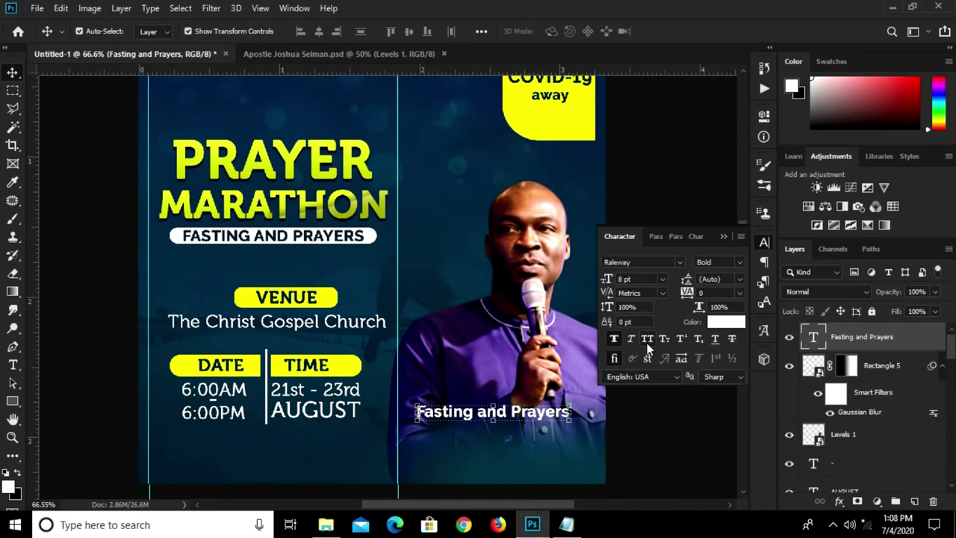
{"action": "left_click", "coordinate": [723, 236]}
Replace the duplicated text with the speaker's first names.
{"action": "left_click", "coordinate": [12, 366]}
{"action": "left_click", "coordinate": [477, 416]}
{"action": "key", "text": "ctrl+a"}
{"action": "type", "text": "Apostle Joshua"}
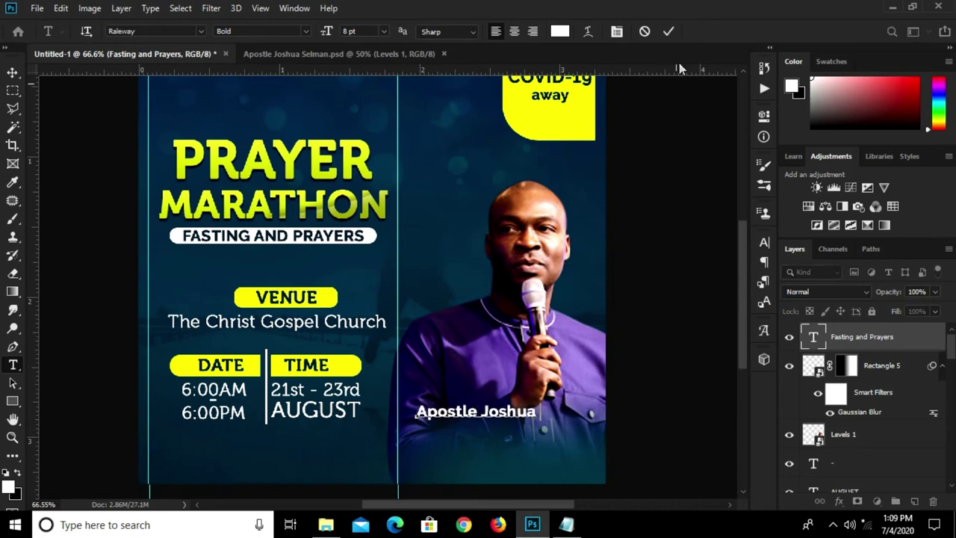
{"action": "key", "text": "ctrl+Return"}
{"action": "key", "text": "v"}
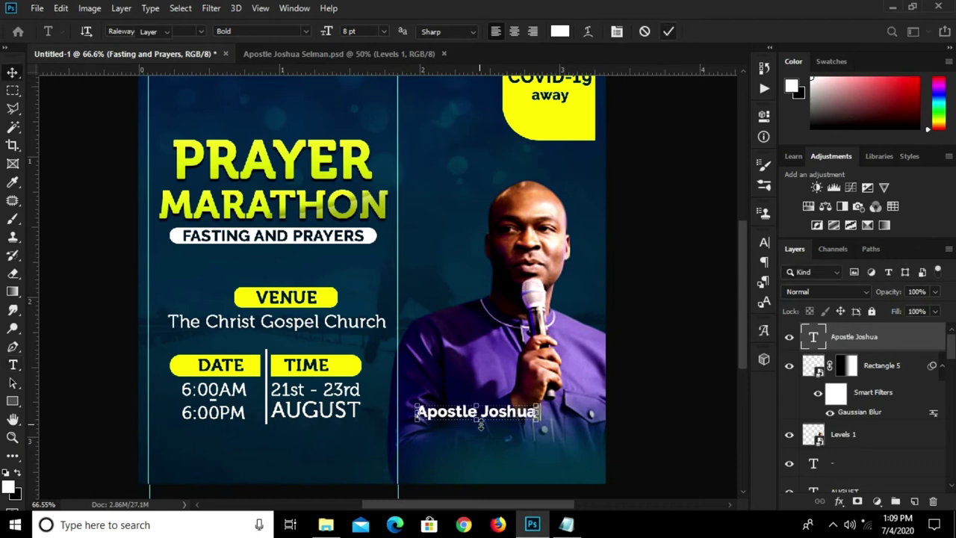
Move the name to the photo's bottom, enlarge it about a third, and duplicate it below.
{"action": "left_click_drag", "start_coordinate": [508, 422], "coordinate": [543, 449]}
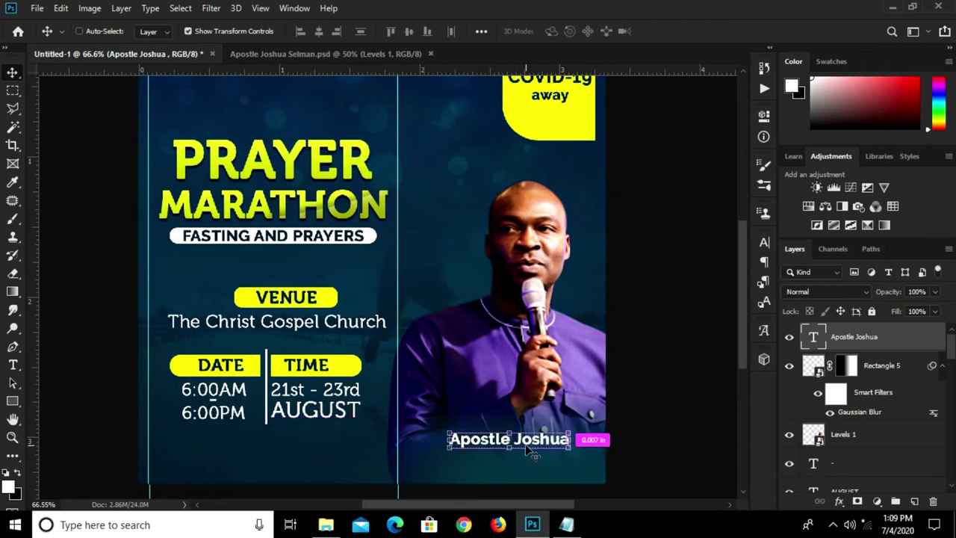
{"action": "key", "text": "ctrl+t"}
{"action": "scroll", "coordinate": [511, 459], "scroll_direction": "up", "scroll_amount": 2}
{"action": "left_click_drag", "start_coordinate": [511, 415], "coordinate": [509, 422]}
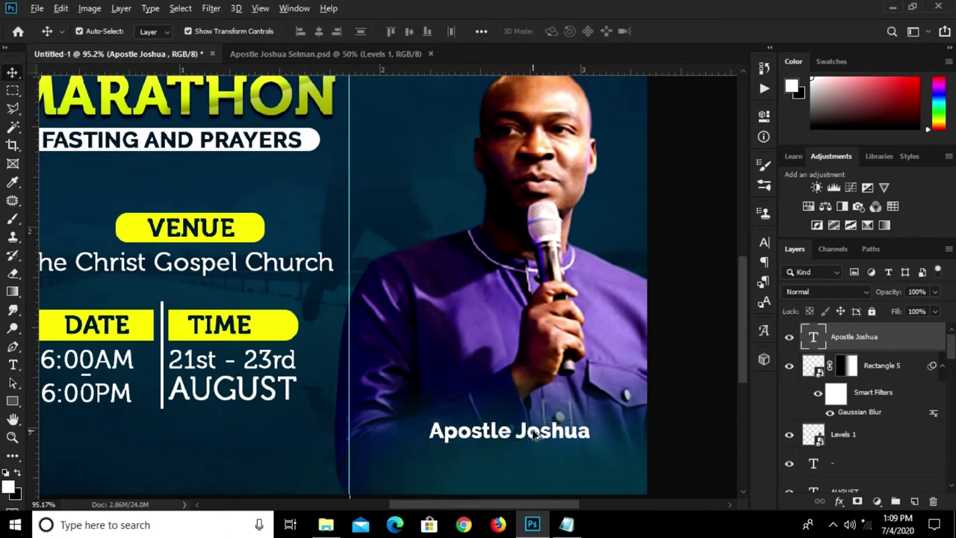
{"action": "left_click_drag", "start_coordinate": [540, 441], "coordinate": [539, 459]}
Copy the speaker's surname from the Notepad notes.
{"action": "left_click", "coordinate": [565, 525]}
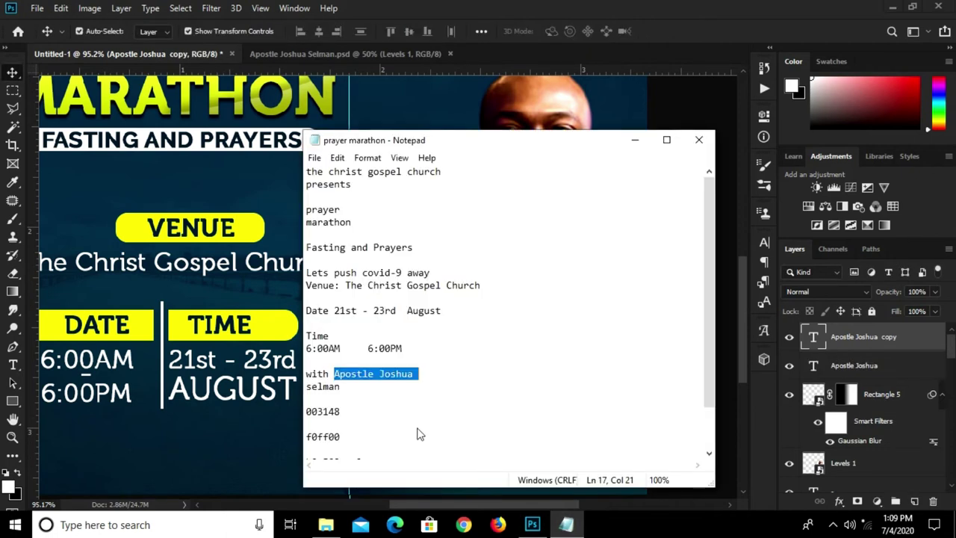
{"action": "left_click_drag", "start_coordinate": [336, 396], "coordinate": [306, 389]}
{"action": "right_click", "coordinate": [318, 388]}
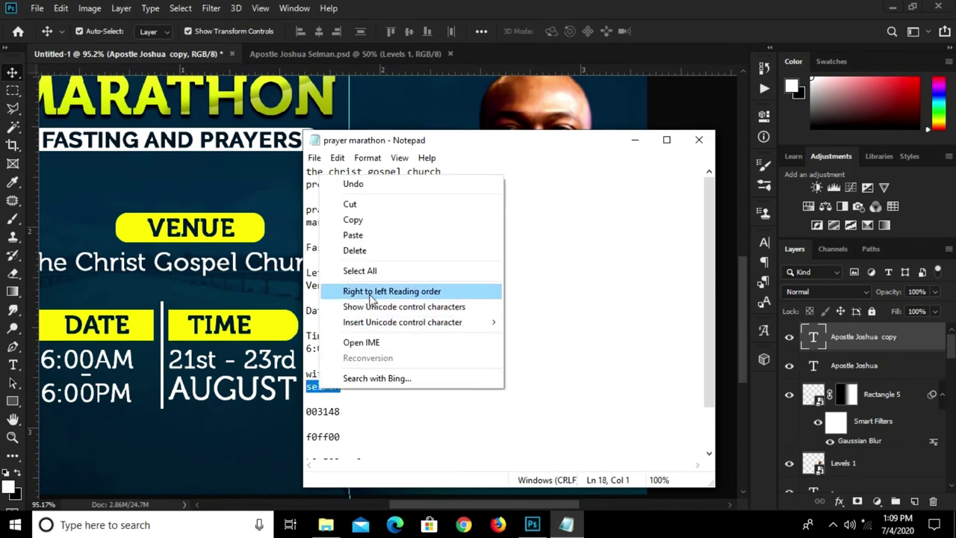
{"action": "left_click", "coordinate": [377, 221]}
{"action": "left_click", "coordinate": [531, 524]}
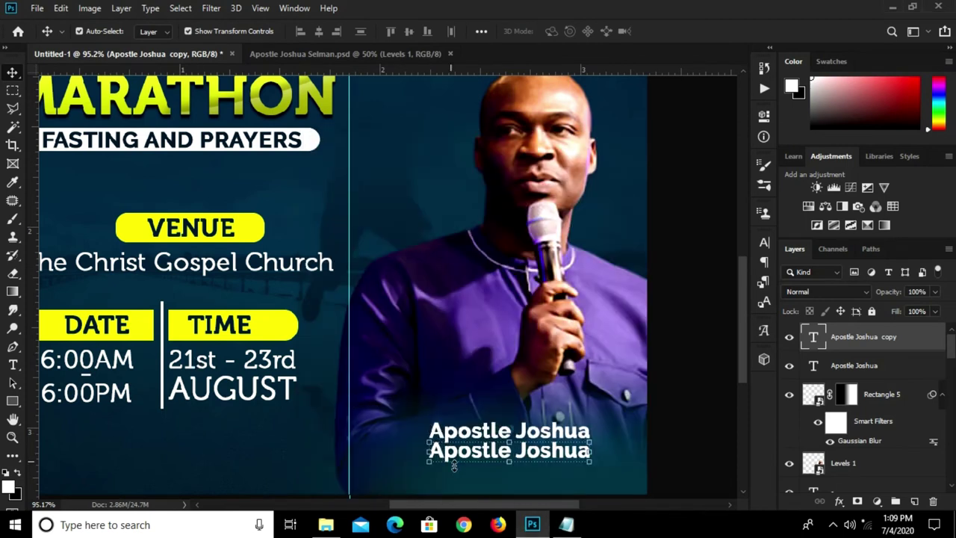
Paste the surname into the lower name line and set it to All Caps.
{"action": "left_click", "coordinate": [13, 366]}
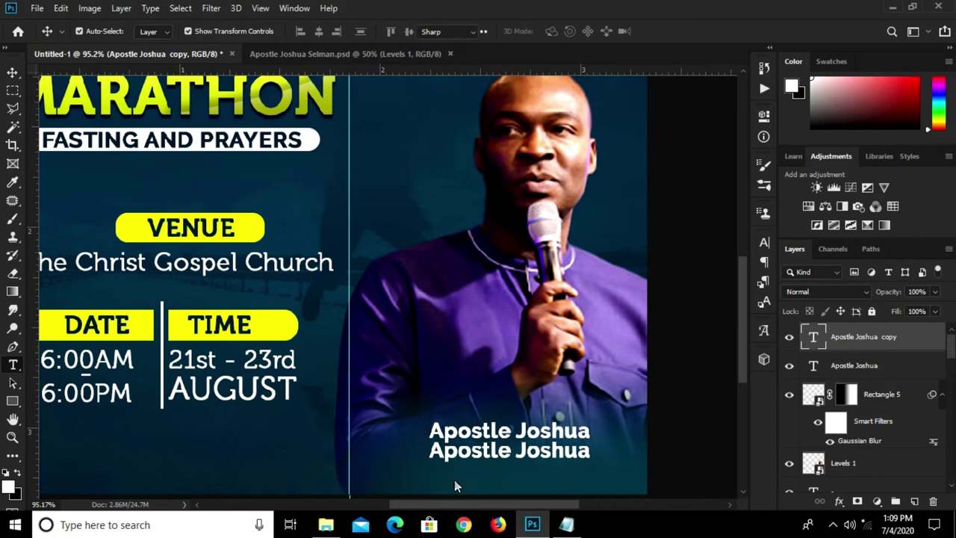
{"action": "left_click", "coordinate": [497, 448]}
{"action": "key", "text": "ctrl+a"}
{"action": "key", "text": "ctrl+v"}
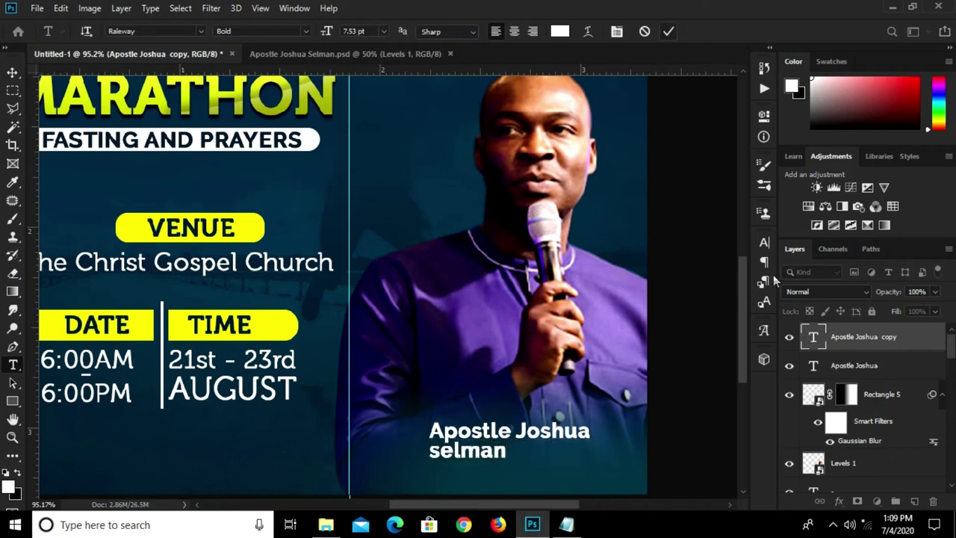
{"action": "left_click", "coordinate": [763, 245]}
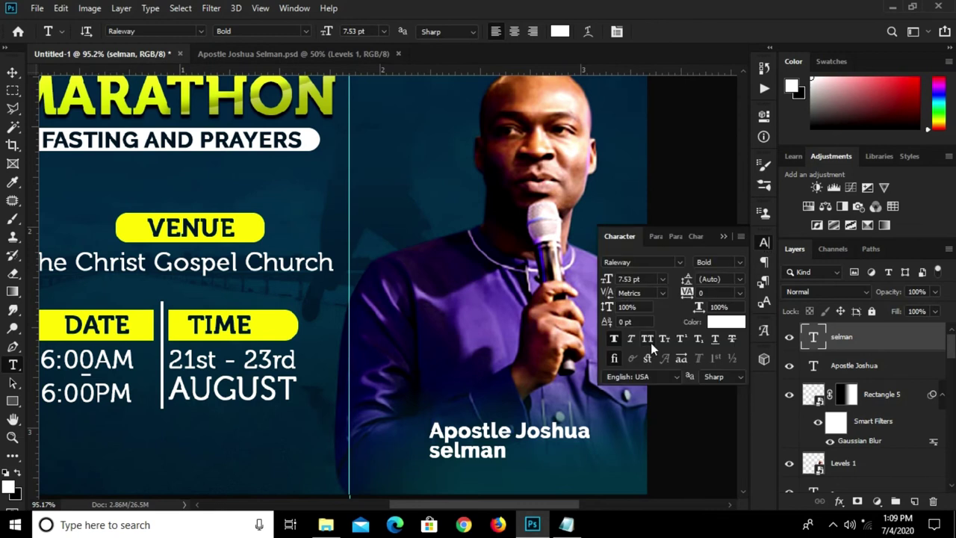
{"action": "left_click", "coordinate": [645, 340]}
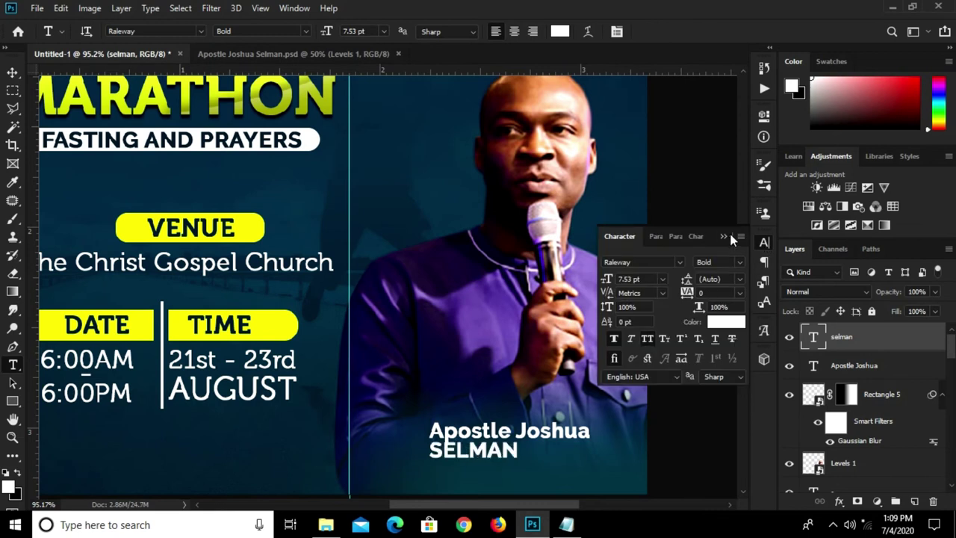
{"action": "left_click", "coordinate": [728, 236]}
Nudge the surname down, scale it to about 190% and shift it slightly right.
{"action": "key", "text": "v"}
{"action": "key", "text": "Down"}
{"action": "key", "text": "Down"}
{"action": "key", "text": "Down"}
{"action": "key", "text": "ctrl+t"}
{"action": "scroll", "coordinate": [486, 448], "scroll_direction": "up", "scroll_amount": 2}
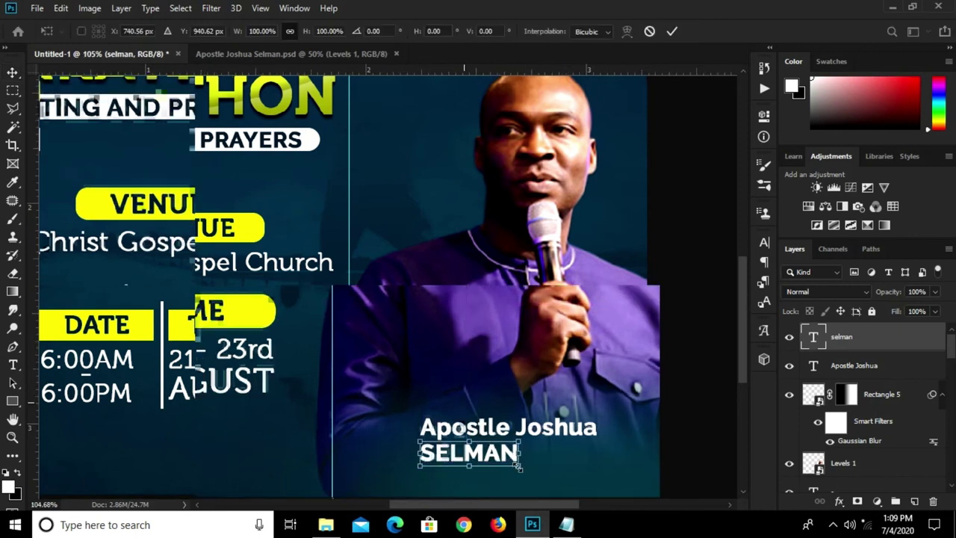
{"action": "scroll", "coordinate": [463, 441], "scroll_direction": "up", "scroll_amount": 2}
{"action": "left_click_drag", "start_coordinate": [453, 432], "coordinate": [453, 404]}
{"action": "left_click_drag", "start_coordinate": [479, 451], "coordinate": [506, 459]}
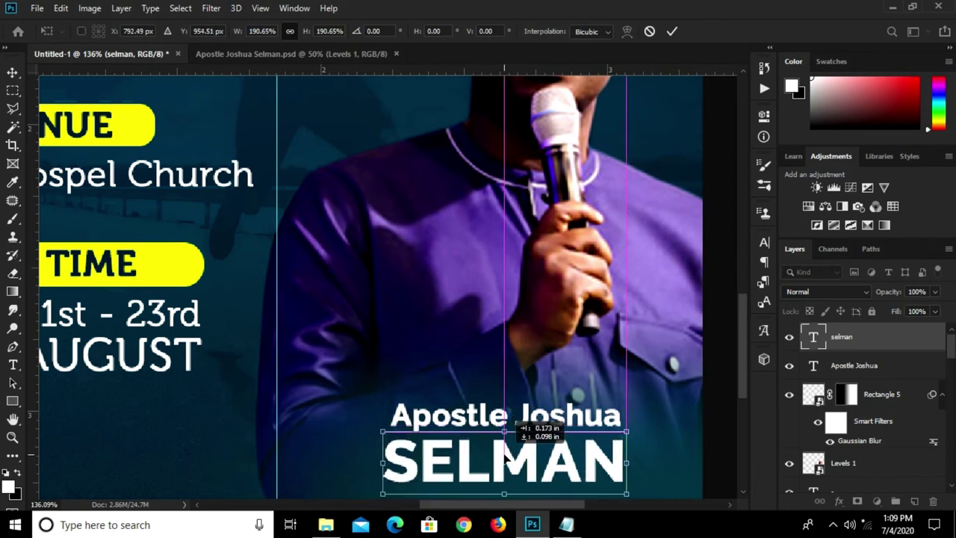
{"action": "key", "text": "Return"}
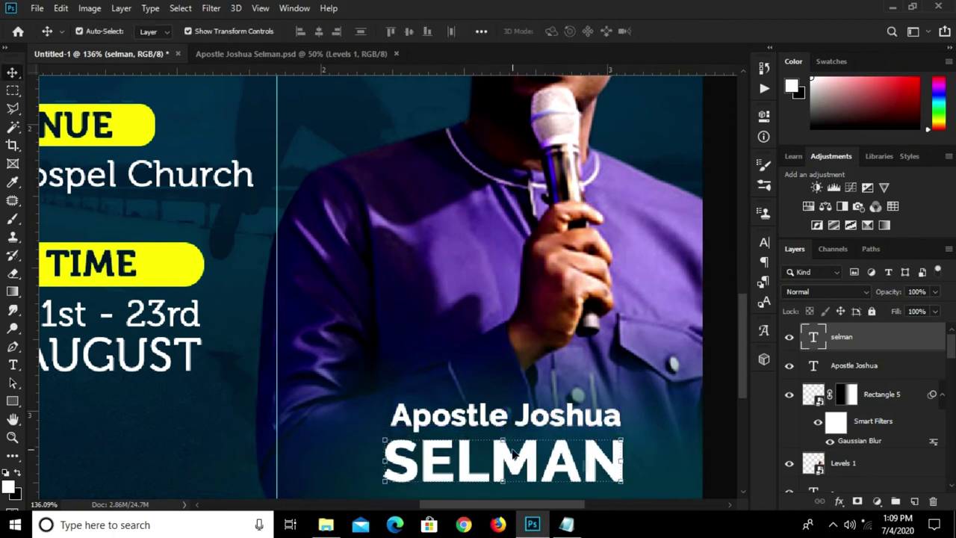
Duplicate the first-names line up and left, retyping it as 'With'.
{"action": "left_click", "coordinate": [530, 419]}
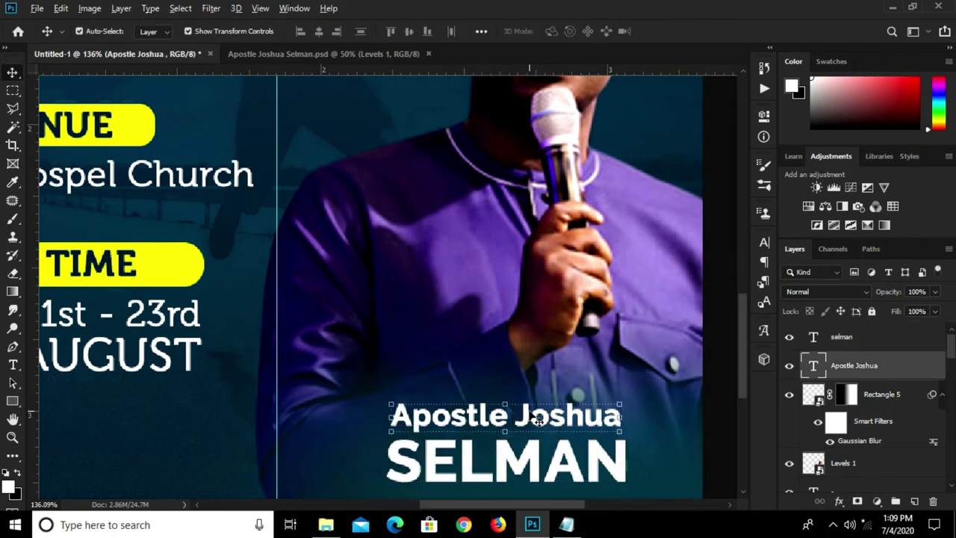
{"action": "left_click_drag", "start_coordinate": [537, 419], "coordinate": [420, 383]}
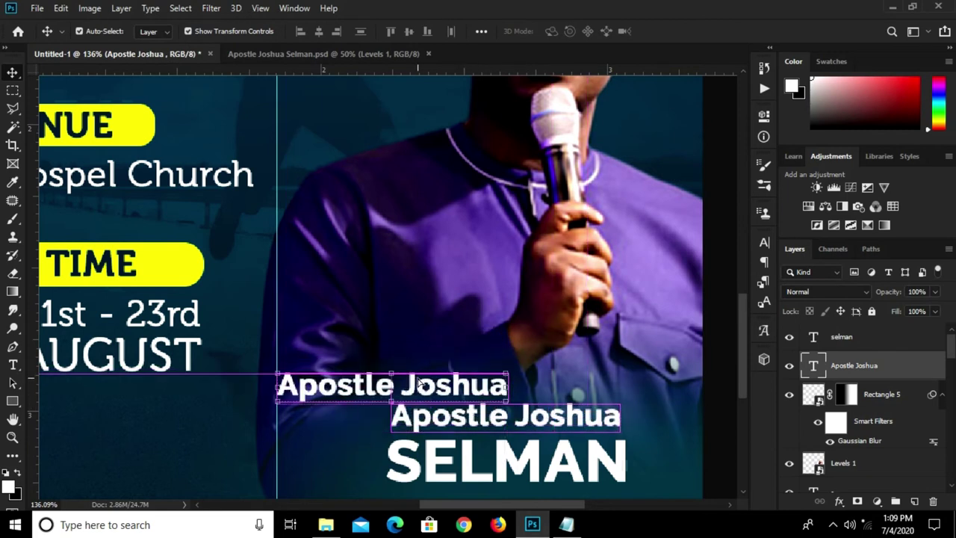
{"action": "key", "text": "t"}
{"action": "left_click", "coordinate": [353, 384]}
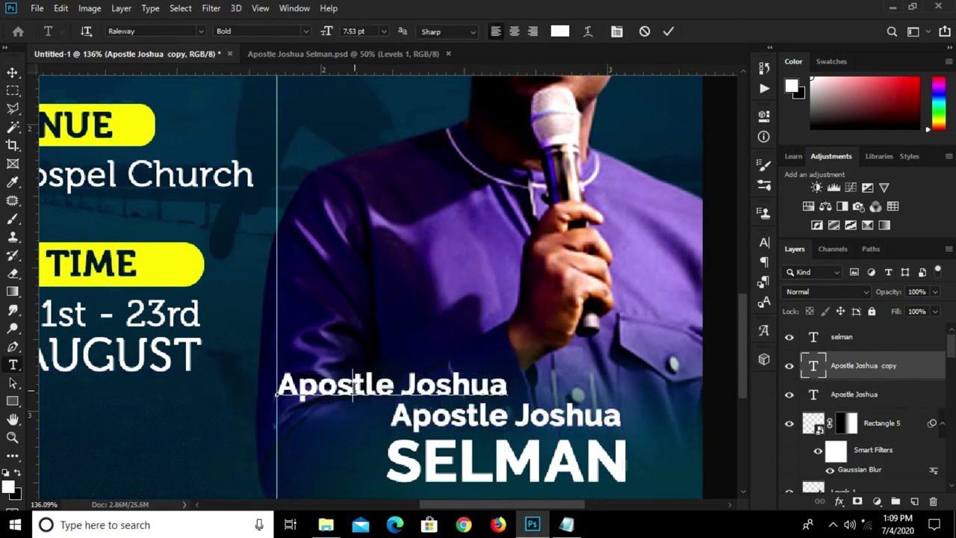
{"action": "key", "text": "ctrl+a"}
{"action": "type", "text": "With"}
{"action": "key", "text": "ctrl+Return"}
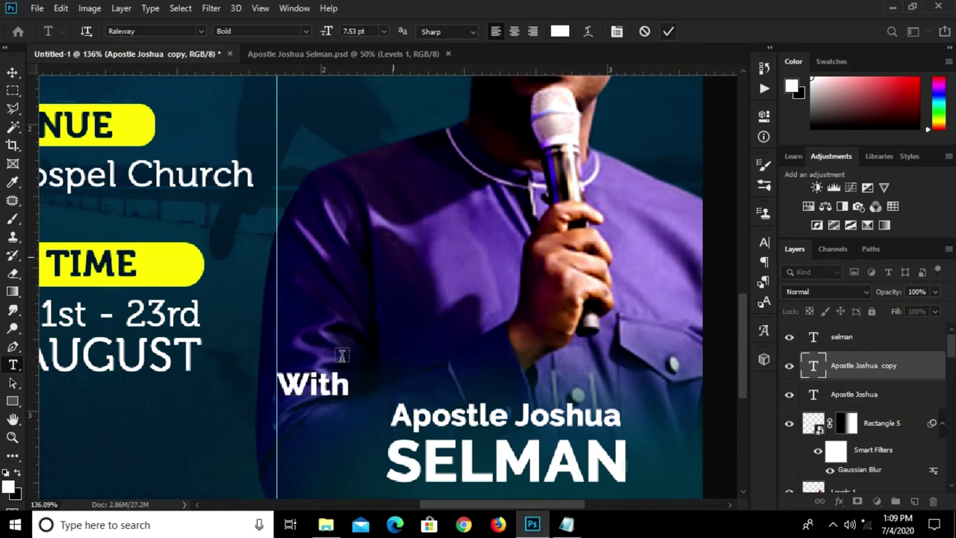
Place 'With' left of the speaker's name in Brittany Signature font and zoom out to 50%.
{"action": "key", "text": "v"}
{"action": "left_click_drag", "start_coordinate": [335, 391], "coordinate": [357, 411]}
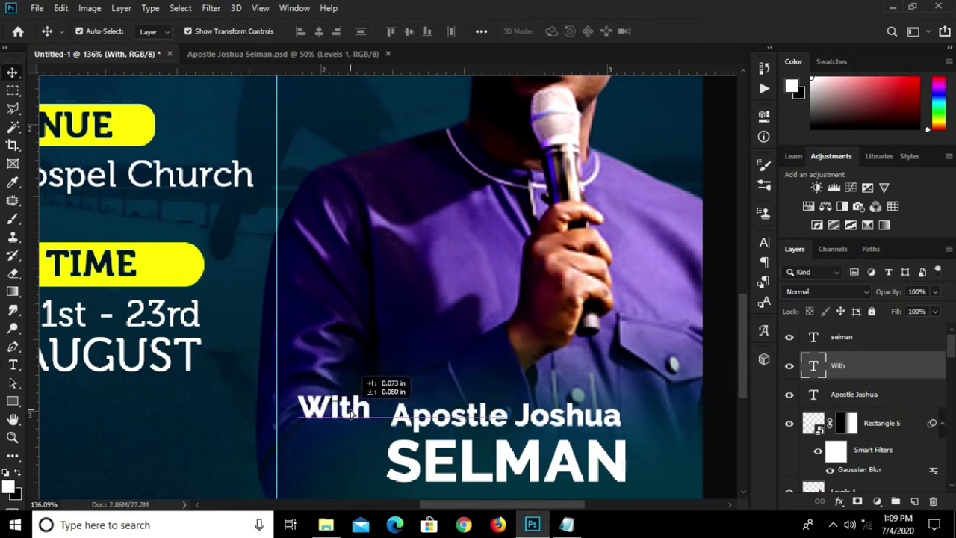
{"action": "left_click", "coordinate": [762, 245]}
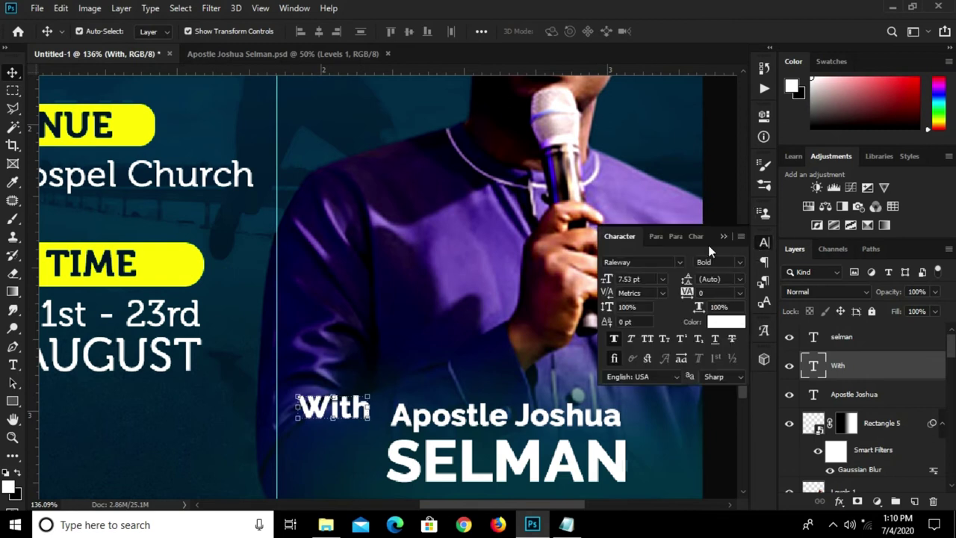
{"action": "left_click", "coordinate": [680, 263]}
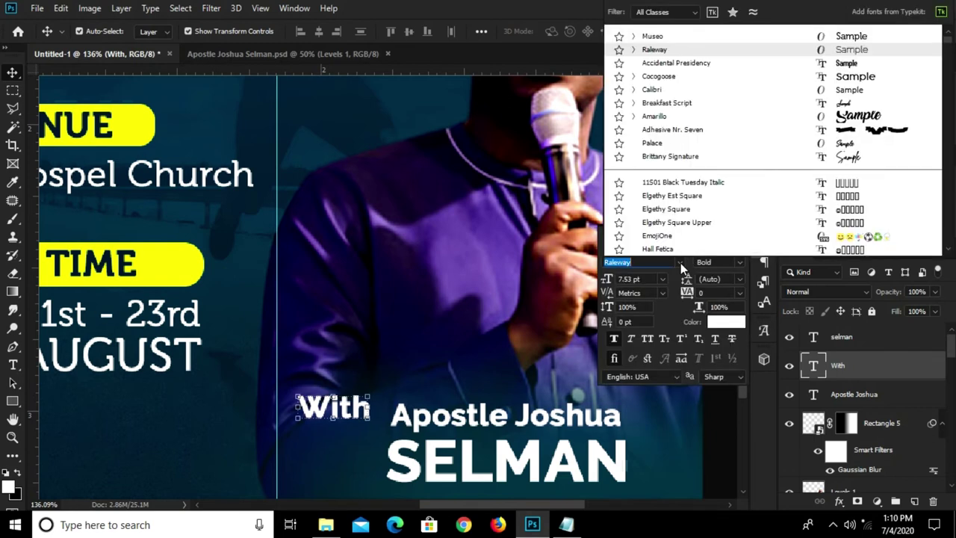
{"action": "left_click", "coordinate": [683, 157]}
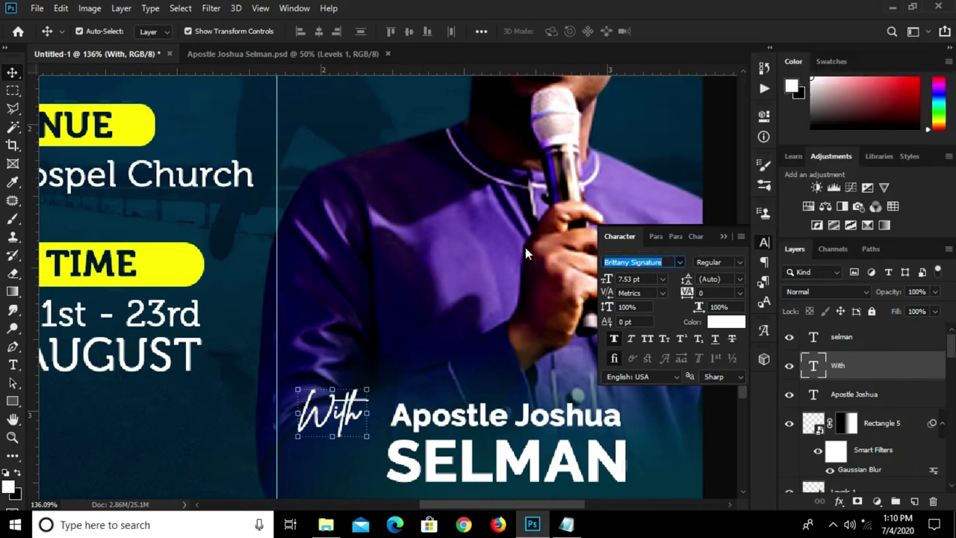
{"action": "left_click", "coordinate": [723, 236]}
{"action": "key", "text": "ctrl+0"}
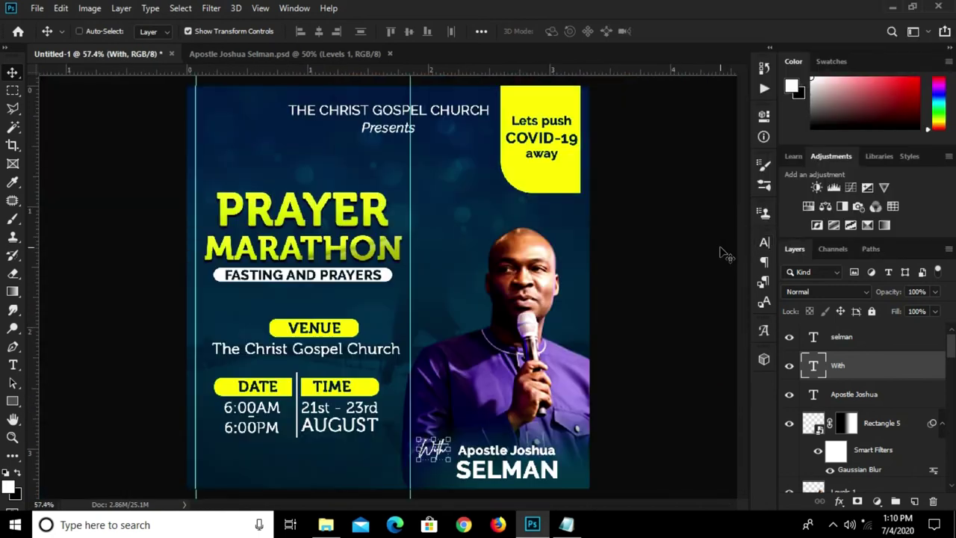
{"action": "key", "text": "ctrl+minus"}
{"action": "left_click", "coordinate": [609, 382], "text": "ctrl"}
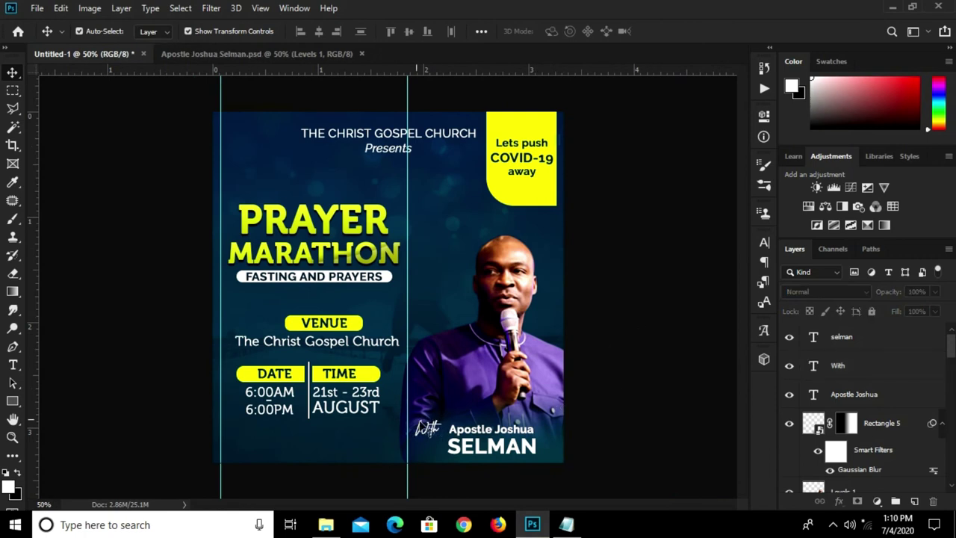
Nudge the 'With' caption slightly lower.
{"action": "left_click", "coordinate": [427, 427]}
{"action": "scroll", "coordinate": [429, 429], "scroll_direction": "up", "scroll_amount": 5}
{"action": "left_click_drag", "start_coordinate": [443, 444], "coordinate": [444, 447]}
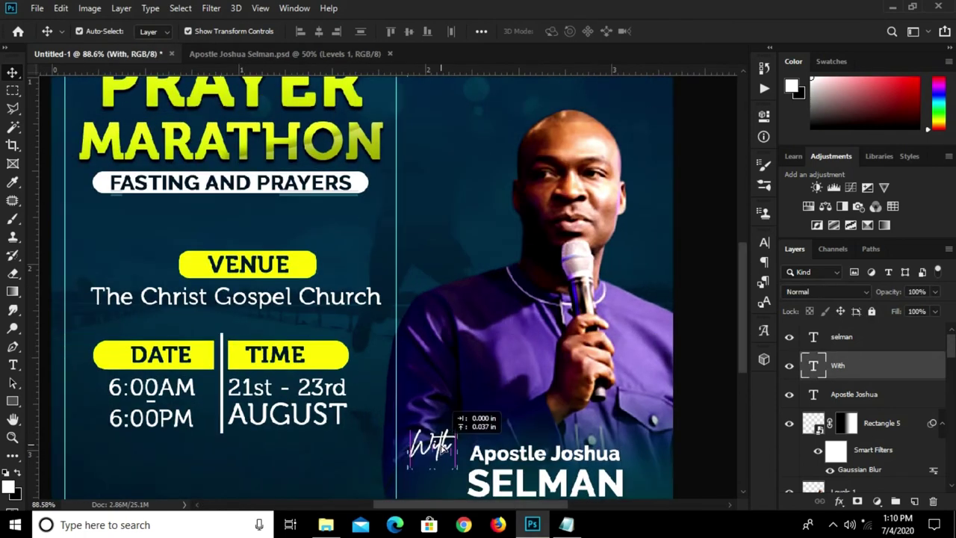
{"action": "scroll", "coordinate": [492, 424], "scroll_direction": "down", "scroll_amount": 3}
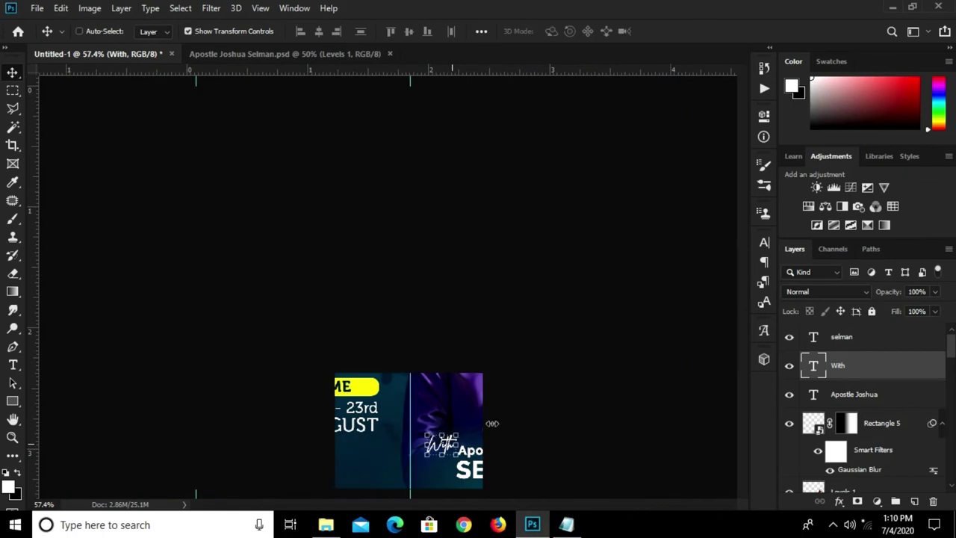
{"action": "left_click", "coordinate": [650, 299]}
{"action": "scroll", "coordinate": [388, 291], "scroll_direction": "down", "scroll_amount": 1}
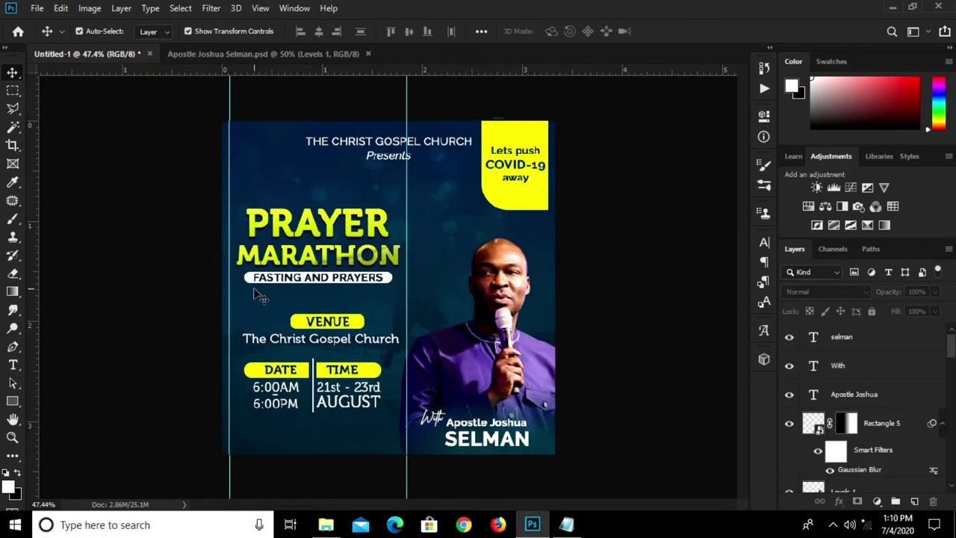
Draw a bar at the flyer's bottom-left with a rounded top-right corner.
{"action": "left_click", "coordinate": [15, 405]}
{"action": "left_click", "coordinate": [65, 401]}
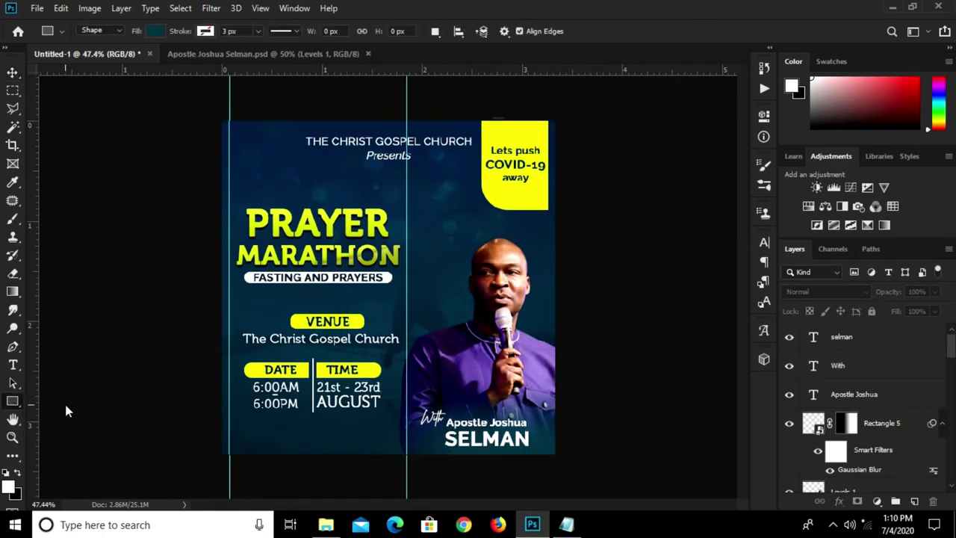
{"action": "left_click_drag", "start_coordinate": [210, 438], "coordinate": [347, 460]}
{"action": "left_click_drag", "start_coordinate": [679, 256], "coordinate": [730, 256]}
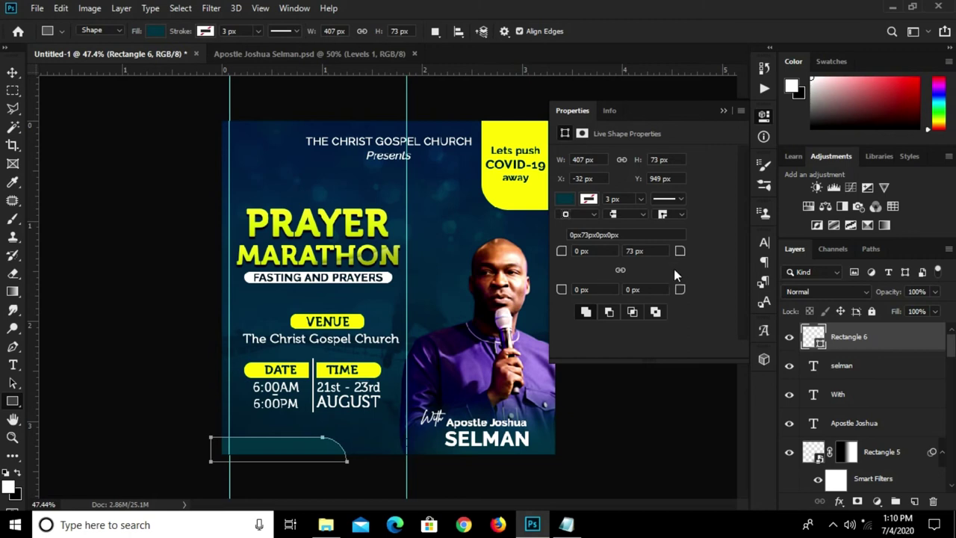
Fill the 407 × 73 px bar white and reduce its top-right corner radius to 37 px.
{"action": "left_click", "coordinate": [566, 200]}
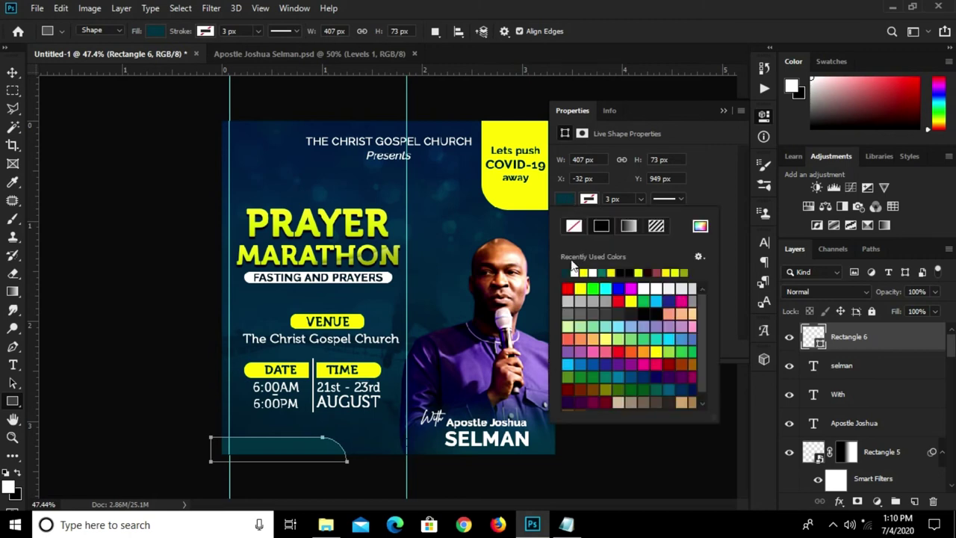
{"action": "left_click", "coordinate": [574, 271]}
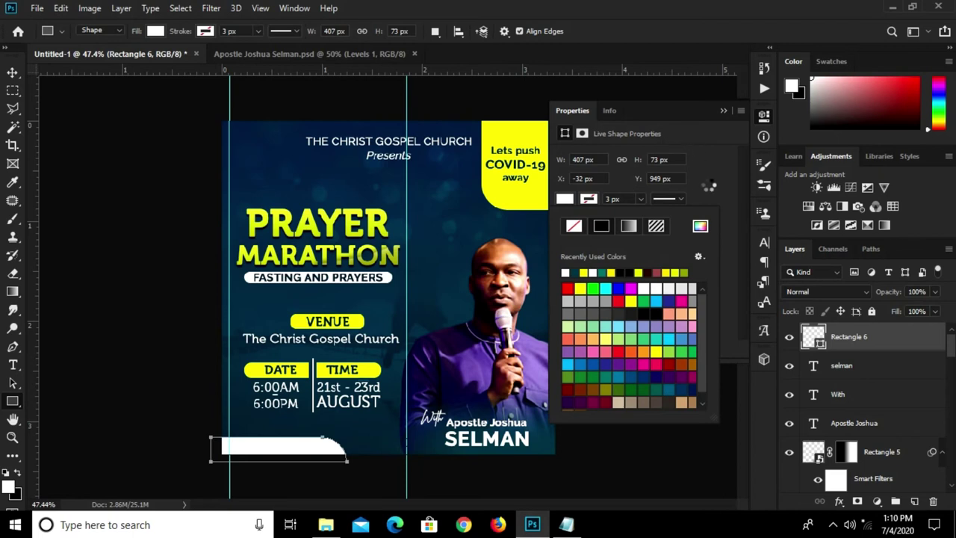
{"action": "left_click", "coordinate": [708, 186]}
{"action": "left_click_drag", "start_coordinate": [668, 255], "coordinate": [657, 255]}
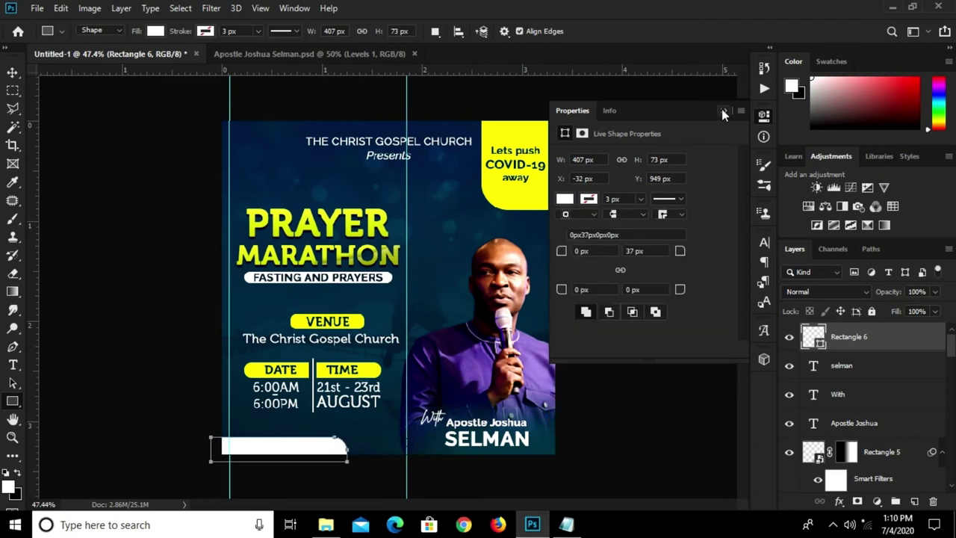
{"action": "left_click", "coordinate": [722, 111]}
{"action": "key", "text": "v"}
{"action": "left_click", "coordinate": [176, 347]}
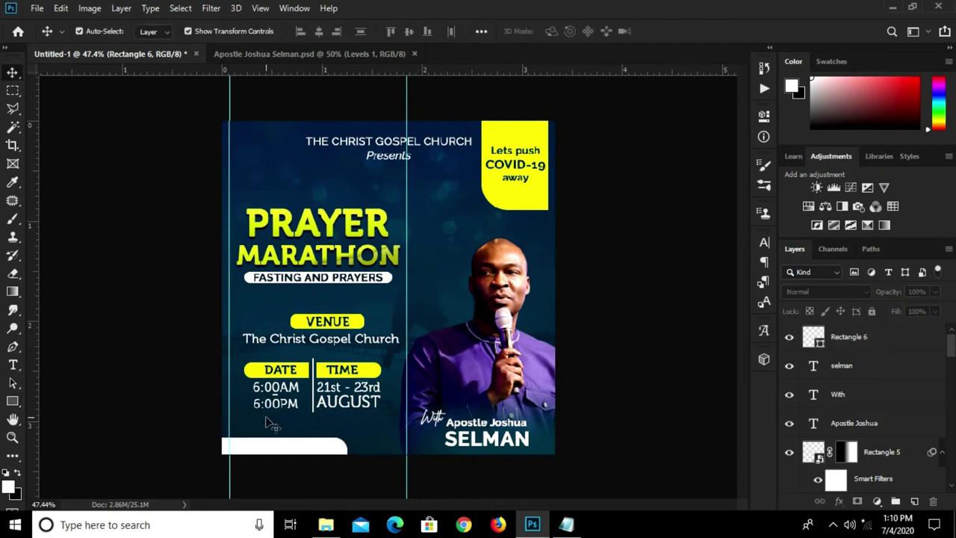
Place the social icons png as an embedded image onto the bottom-left white bar.
{"action": "left_click", "coordinate": [41, 9]}
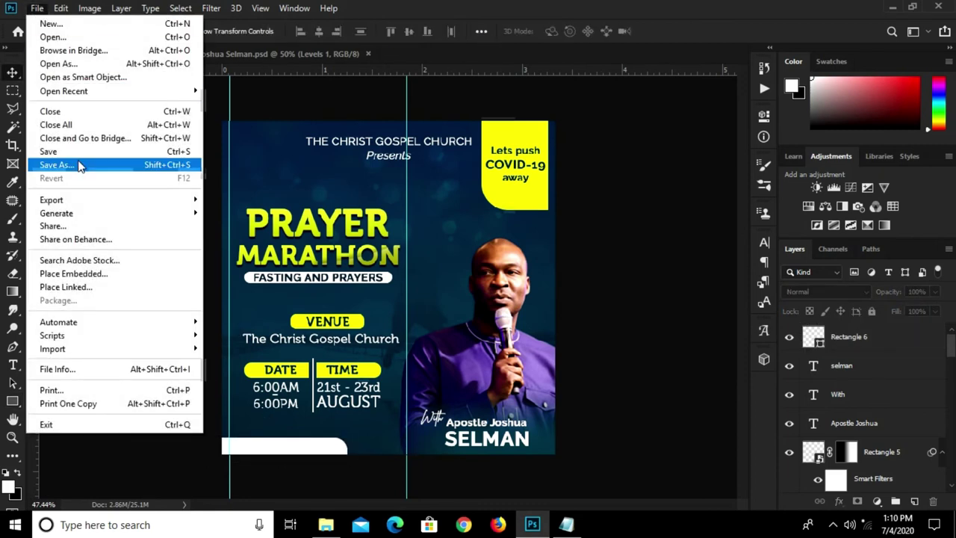
{"action": "left_click", "coordinate": [83, 272]}
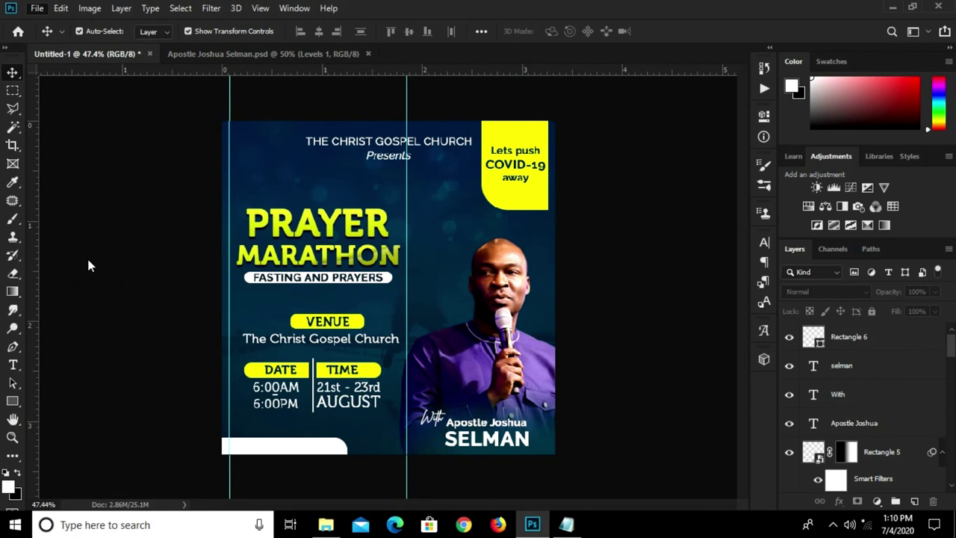
{"action": "left_click", "coordinate": [323, 131]}
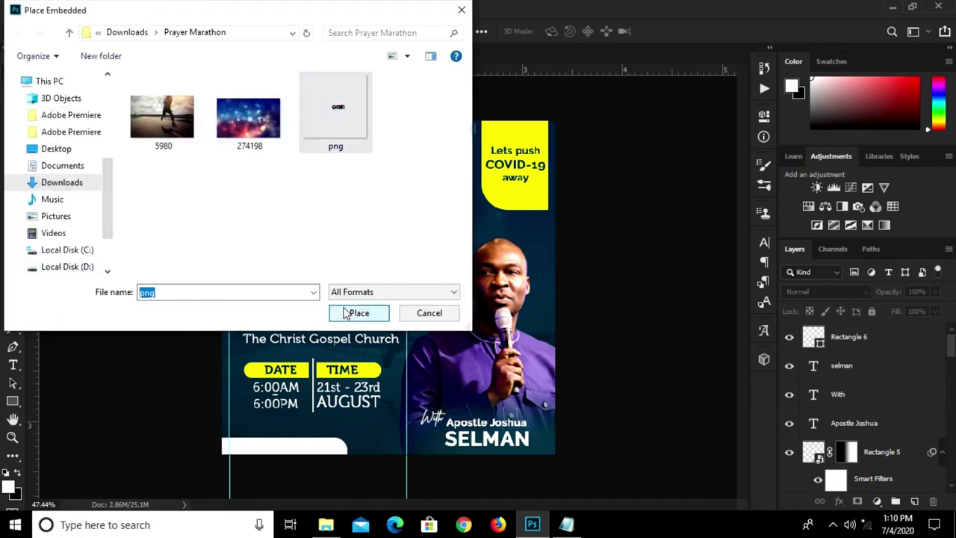
{"action": "left_click", "coordinate": [357, 312]}
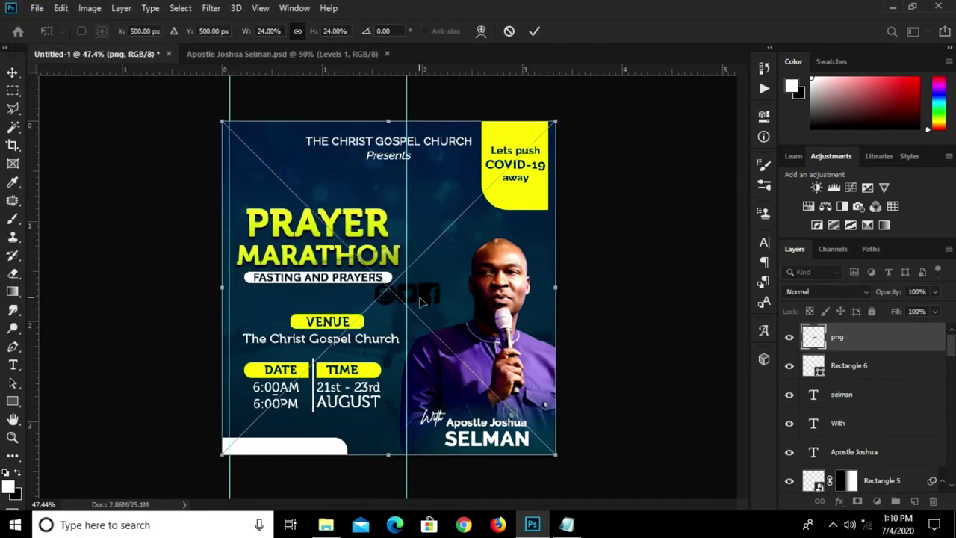
{"action": "left_click_drag", "start_coordinate": [418, 297], "coordinate": [287, 429]}
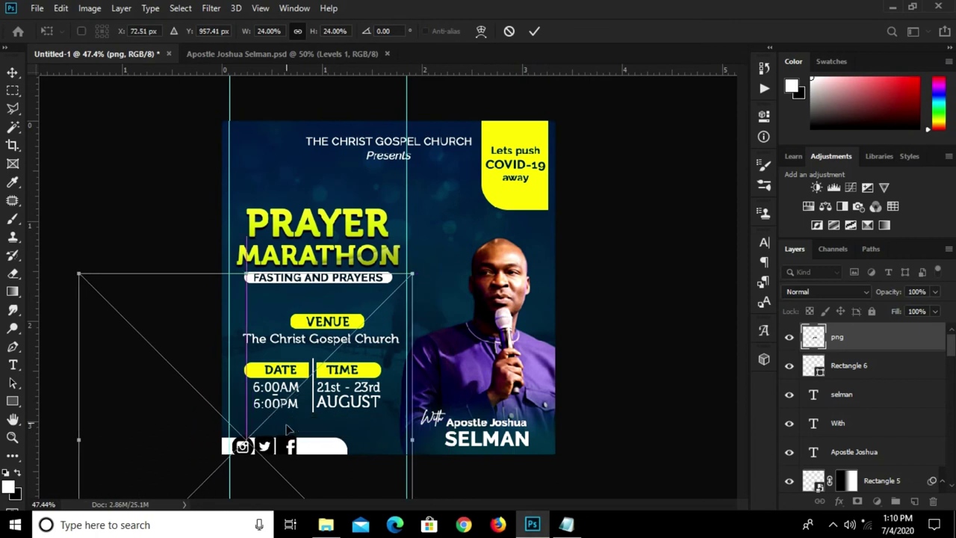
{"action": "left_click", "coordinate": [534, 31]}
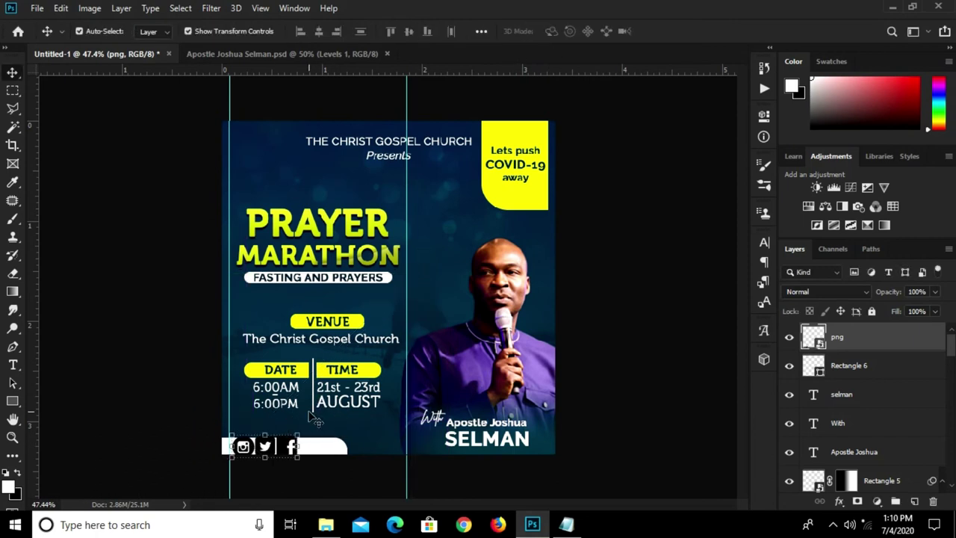
Fill the bottom bar rectangle with yellow in its shape properties.
{"action": "key", "text": "ctrl+minus"}
{"action": "scroll", "coordinate": [361, 342], "scroll_direction": "up", "scroll_amount": 4}
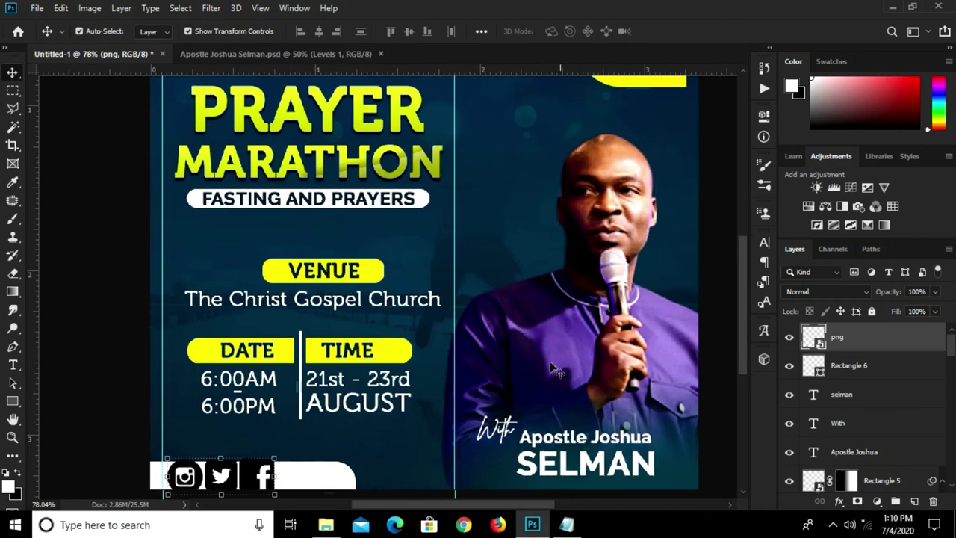
{"action": "scroll", "coordinate": [740, 336], "scroll_direction": "down", "scroll_amount": 3}
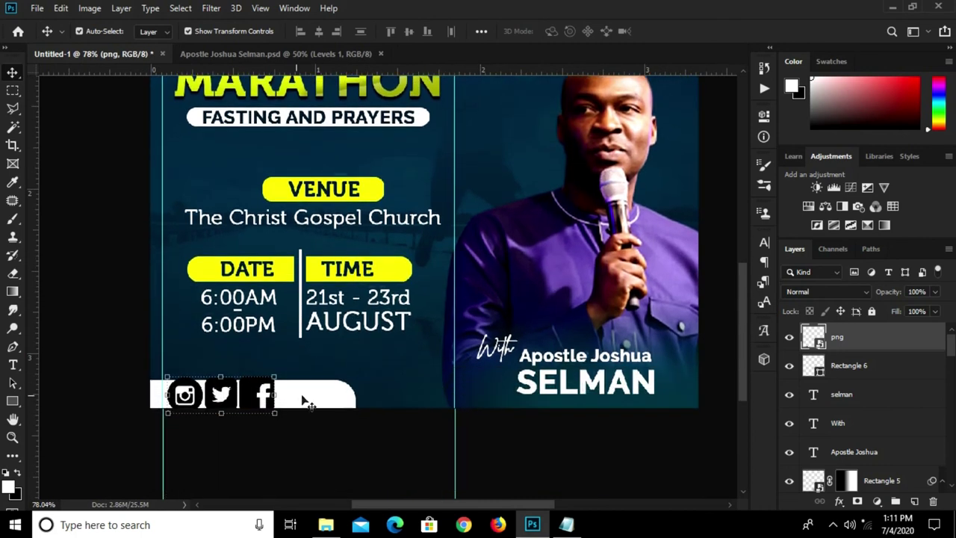
{"action": "left_click", "coordinate": [330, 401]}
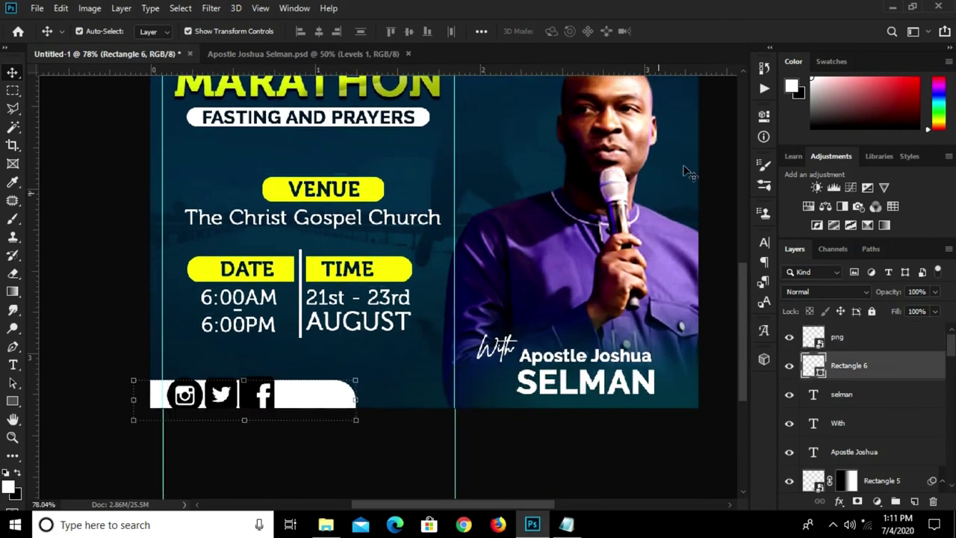
{"action": "left_click", "coordinate": [763, 117]}
{"action": "left_click", "coordinate": [565, 200]}
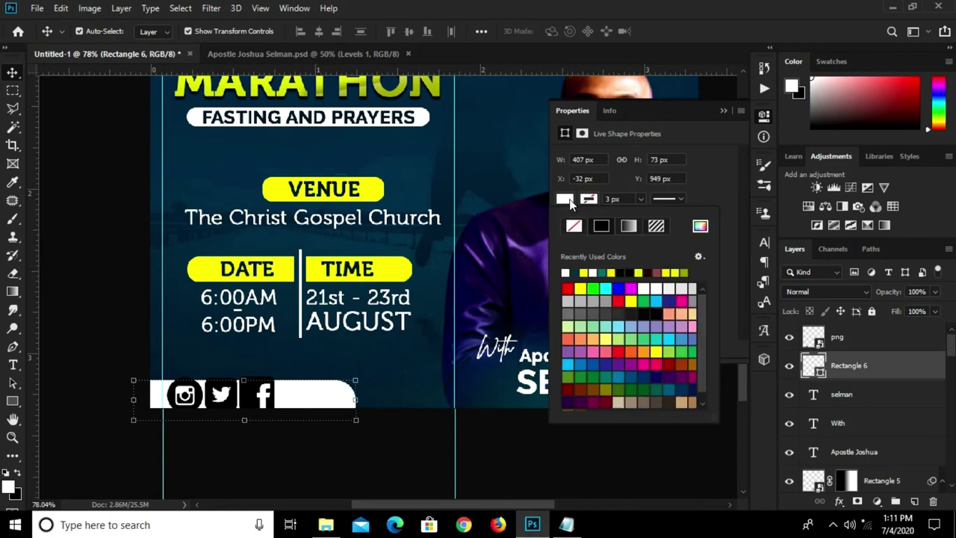
{"action": "left_click", "coordinate": [585, 271]}
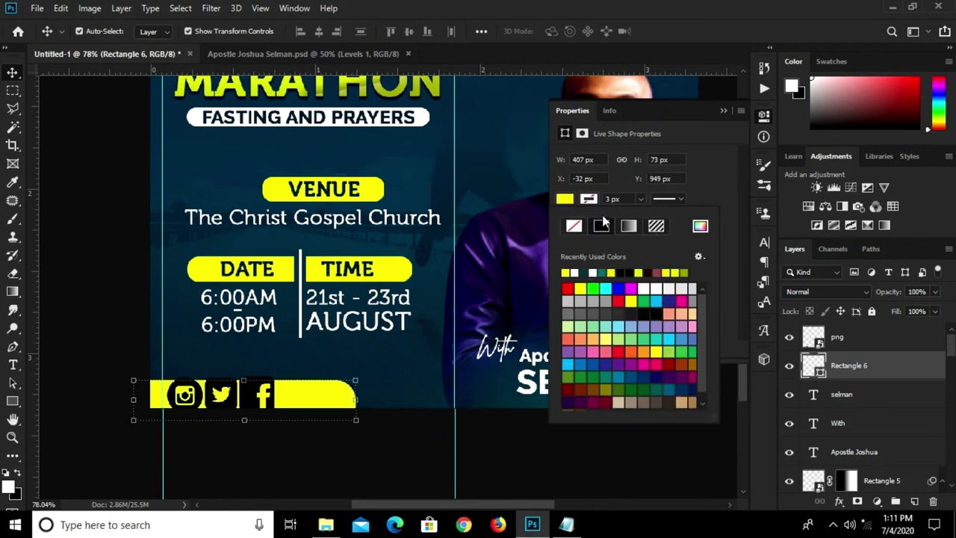
Add a Color Overlay to the social icons layer, using dark navy sampled from the flyer background.
{"action": "left_click", "coordinate": [723, 111]}
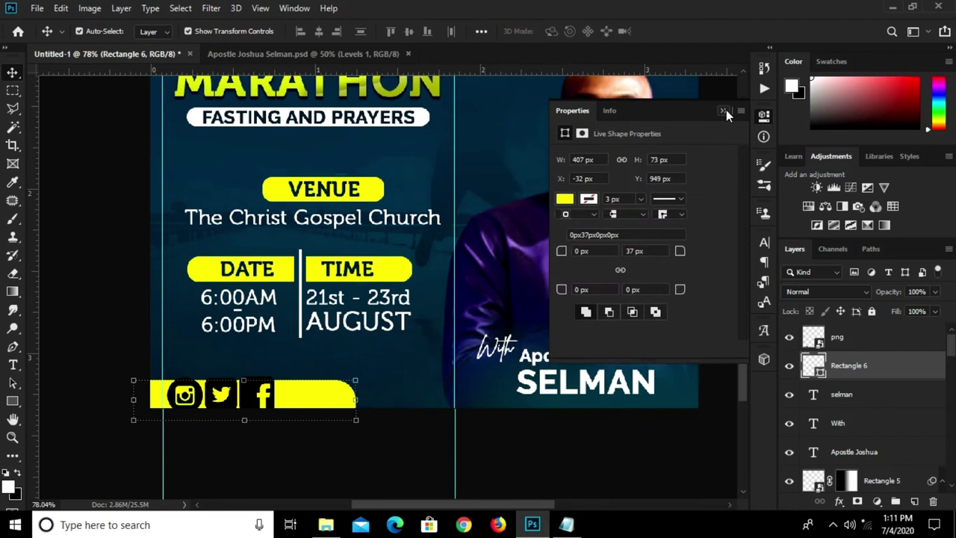
{"action": "left_click", "coordinate": [256, 463]}
{"action": "left_click", "coordinate": [262, 394]}
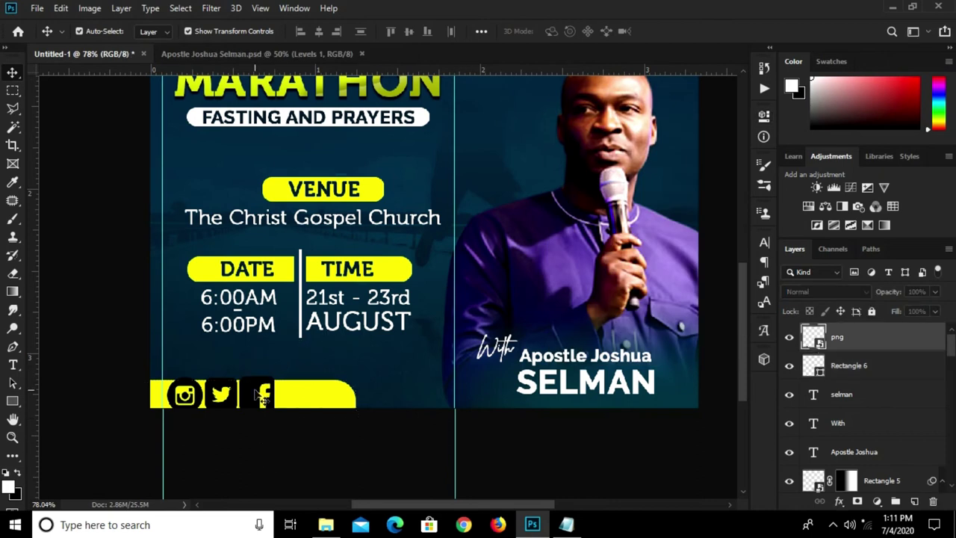
{"action": "left_click", "coordinate": [839, 501]}
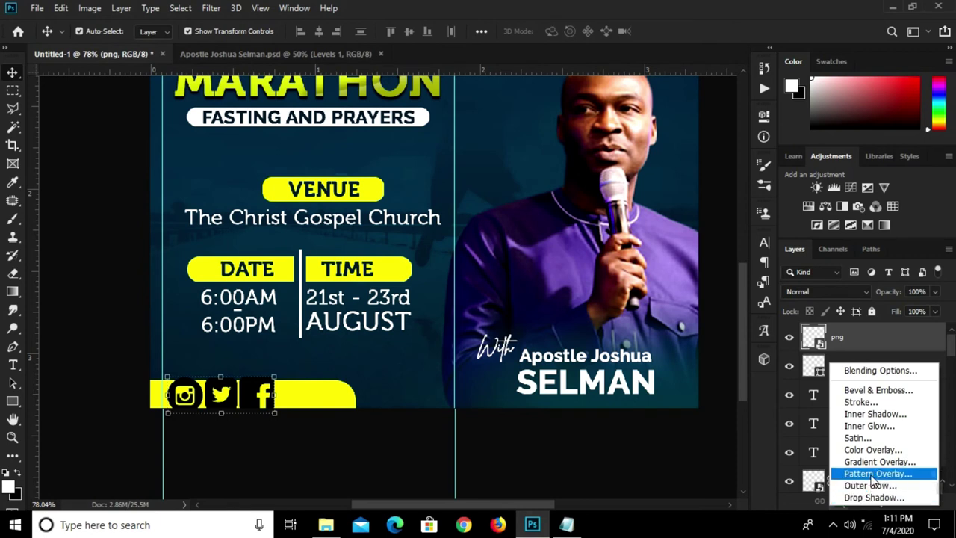
{"action": "key", "text": "Escape"}
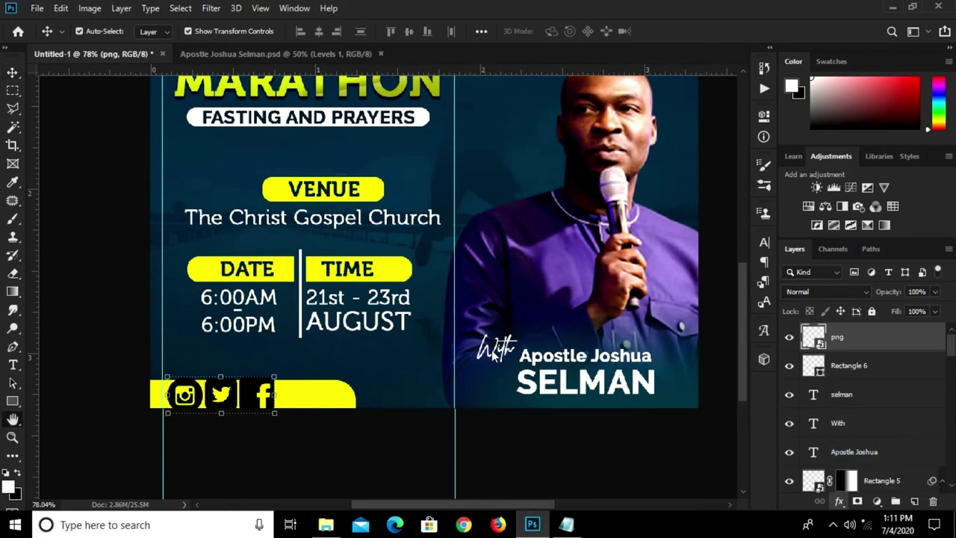
{"action": "left_click", "coordinate": [714, 186]}
{"action": "left_click_drag", "start_coordinate": [187, 229], "coordinate": [186, 327]}
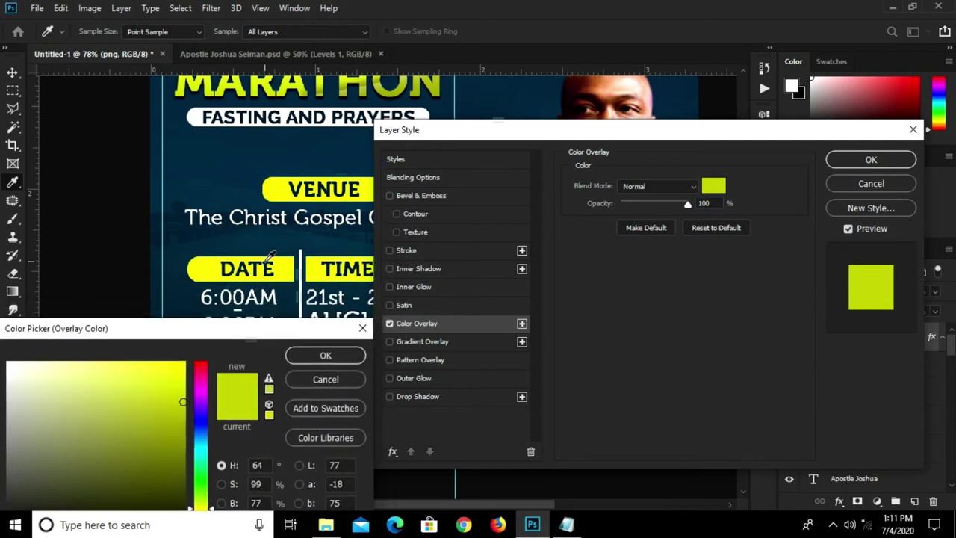
{"action": "left_click", "coordinate": [273, 256]}
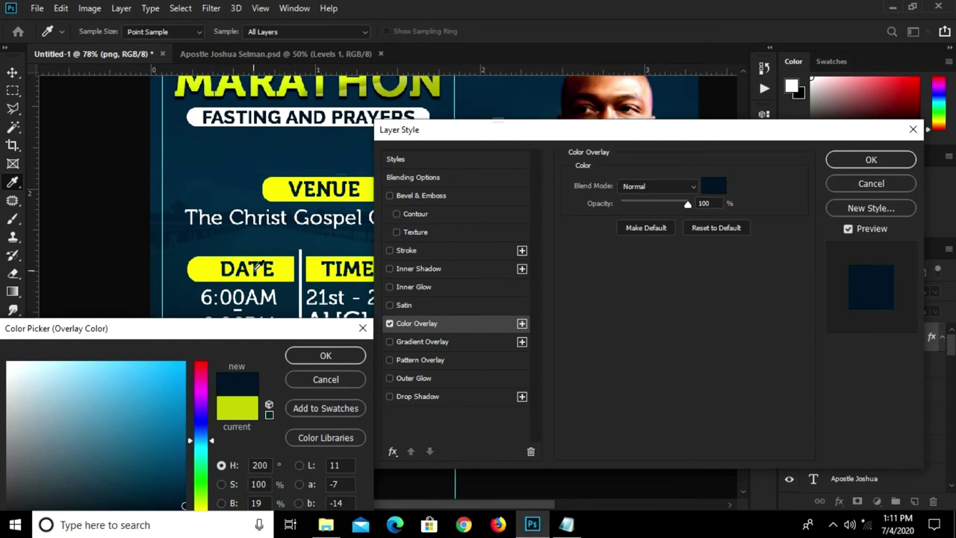
{"action": "left_click", "coordinate": [325, 355]}
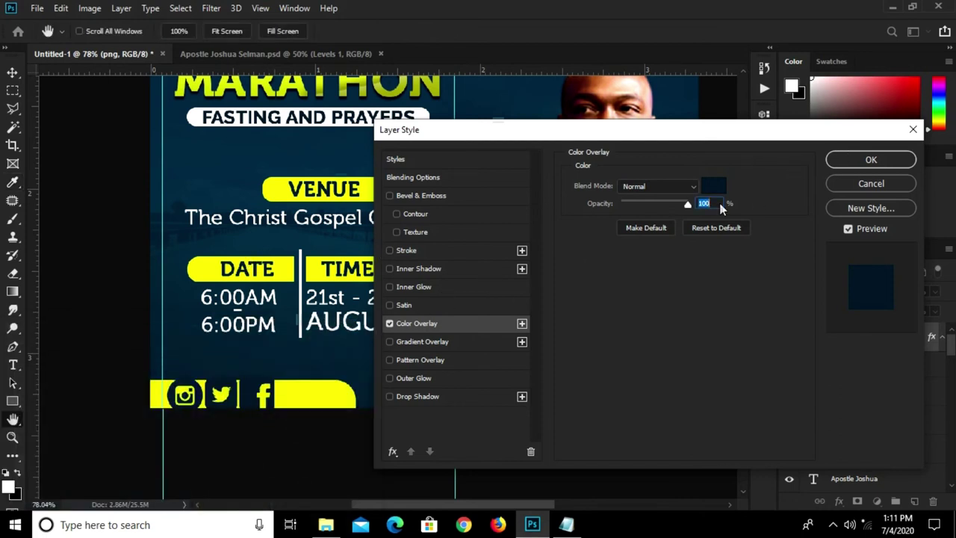
{"action": "left_click", "coordinate": [858, 166]}
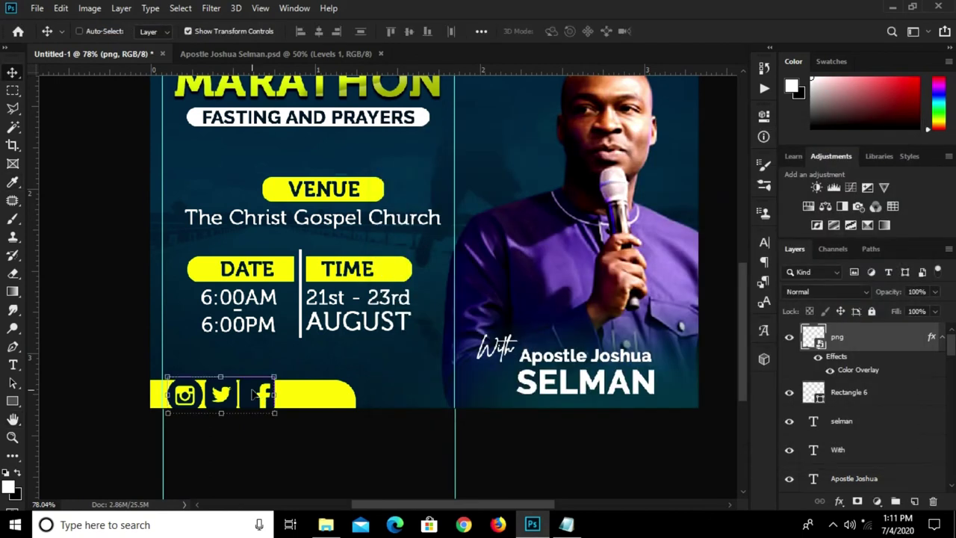
Scale the social icons to about 10% and set them at the yellow bar's left end.
{"action": "key", "text": "ctrl+t"}
{"action": "left_click_drag", "start_coordinate": [464, 105], "coordinate": [418, 134]}
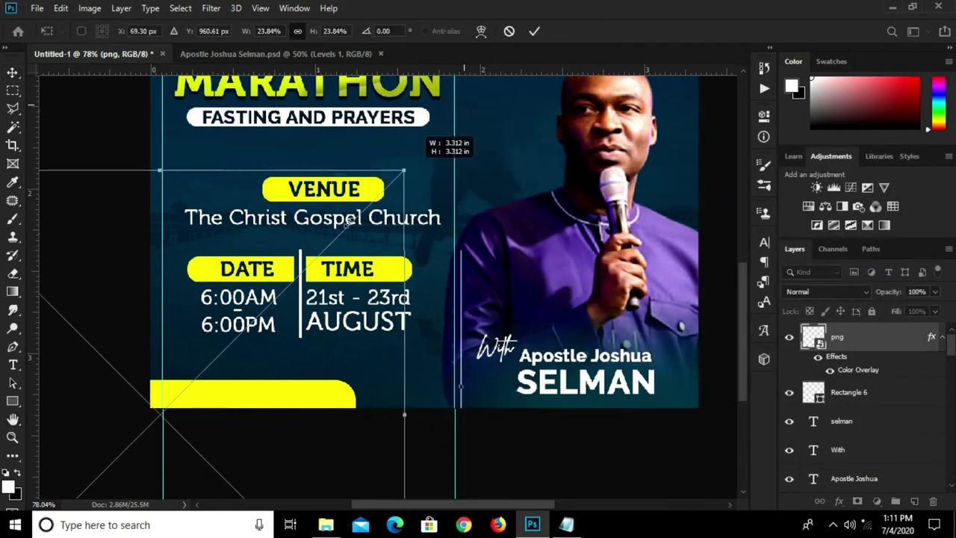
{"action": "left_click_drag", "start_coordinate": [313, 289], "coordinate": [280, 314]}
{"action": "left_click_drag", "start_coordinate": [384, 174], "coordinate": [221, 342]}
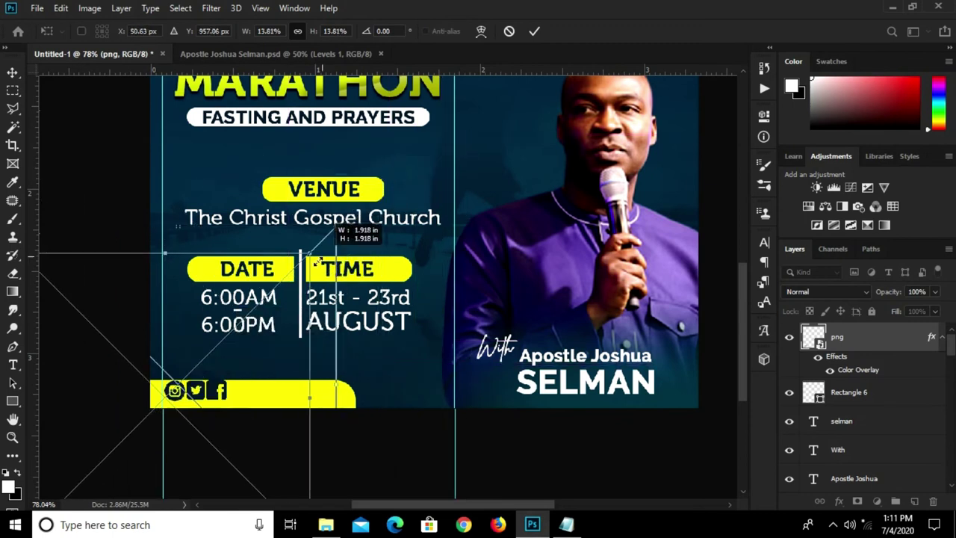
{"action": "left_click_drag", "start_coordinate": [127, 445], "coordinate": [177, 382]}
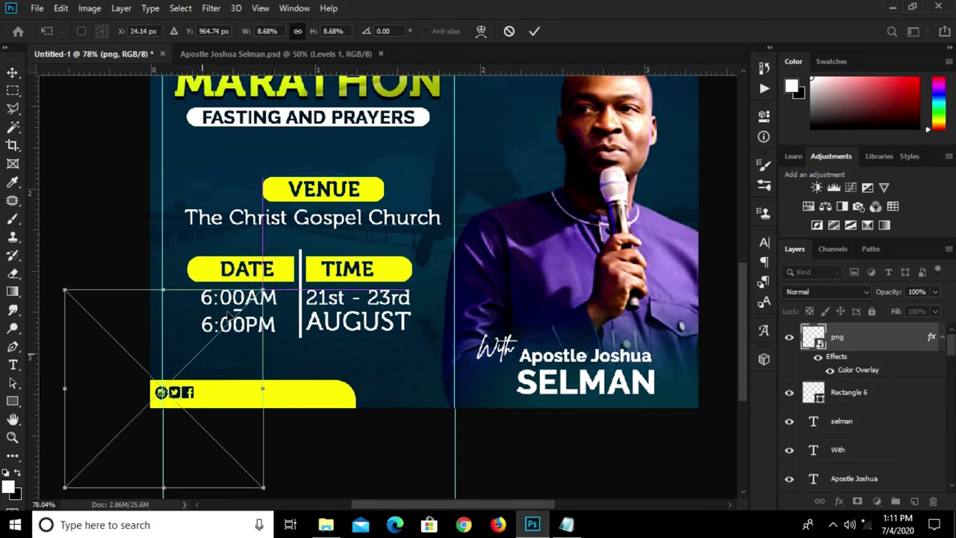
{"action": "left_click_drag", "start_coordinate": [261, 291], "coordinate": [278, 276]}
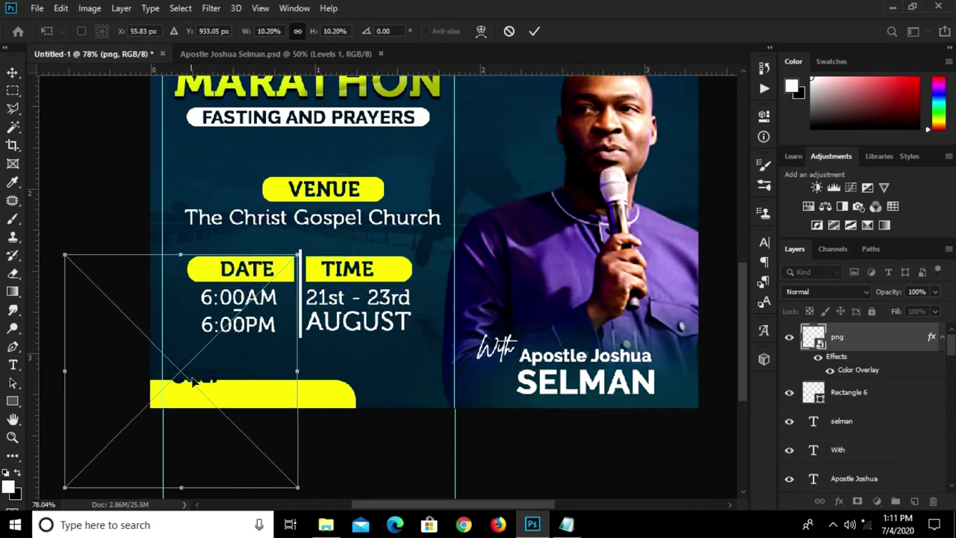
{"action": "left_click_drag", "start_coordinate": [183, 395], "coordinate": [192, 390]}
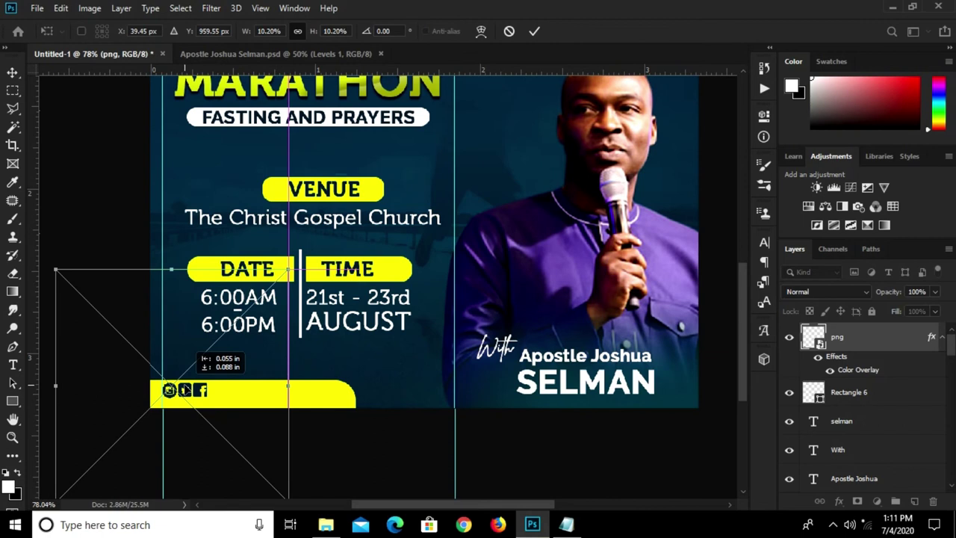
{"action": "key", "text": "Return"}
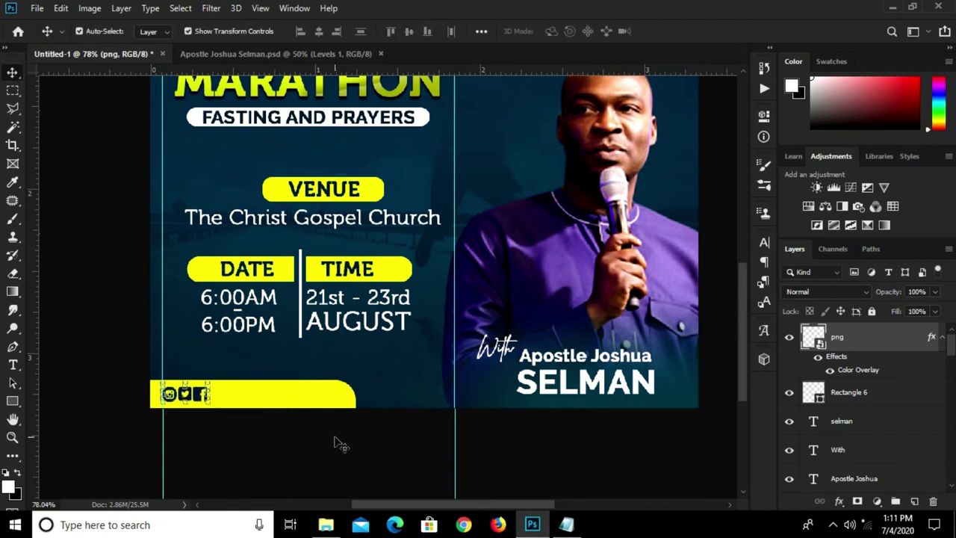
Check the prayer marathon notes, then return to the flyer.
{"action": "left_click", "coordinate": [566, 524]}
{"action": "scroll", "coordinate": [421, 397], "scroll_direction": "down", "scroll_amount": 2}
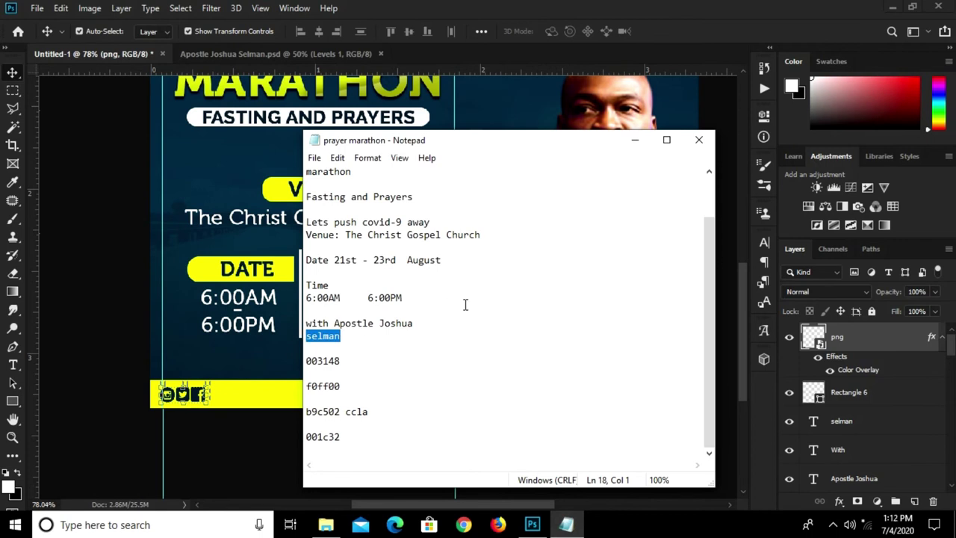
{"action": "scroll", "coordinate": [465, 304], "scroll_direction": "up", "scroll_amount": 1}
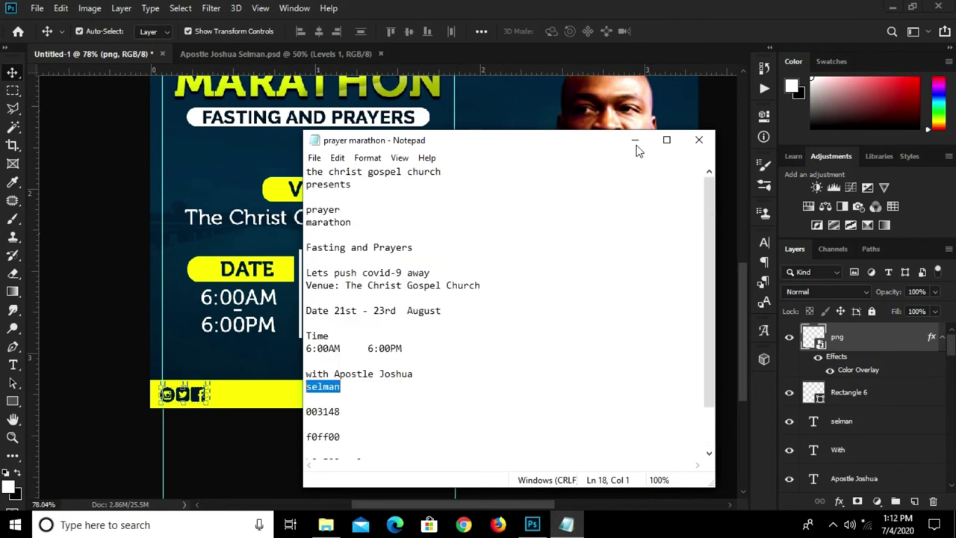
{"action": "left_click", "coordinate": [634, 142]}
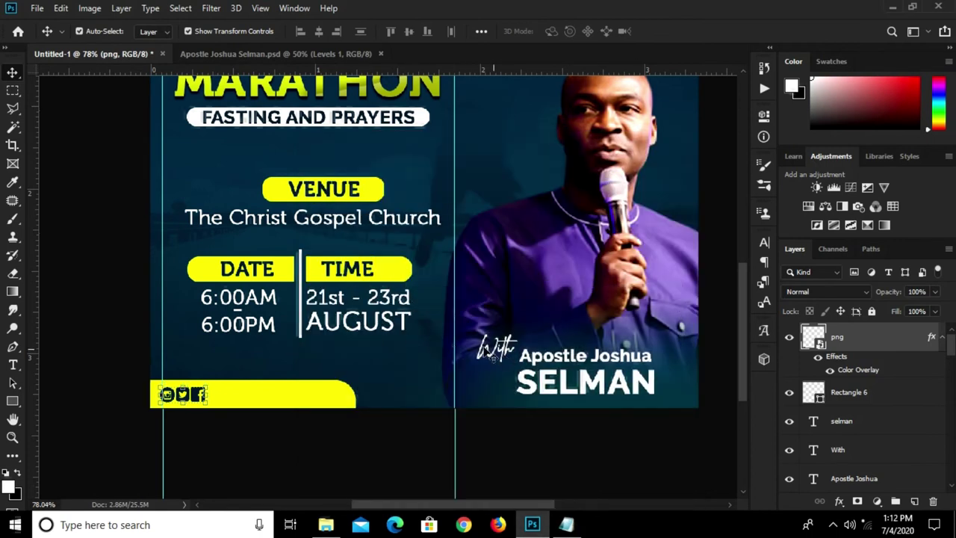
Alt-drag a copy of the church name text onto the yellow bar, its layer moved to the top.
{"action": "left_click", "coordinate": [344, 225]}
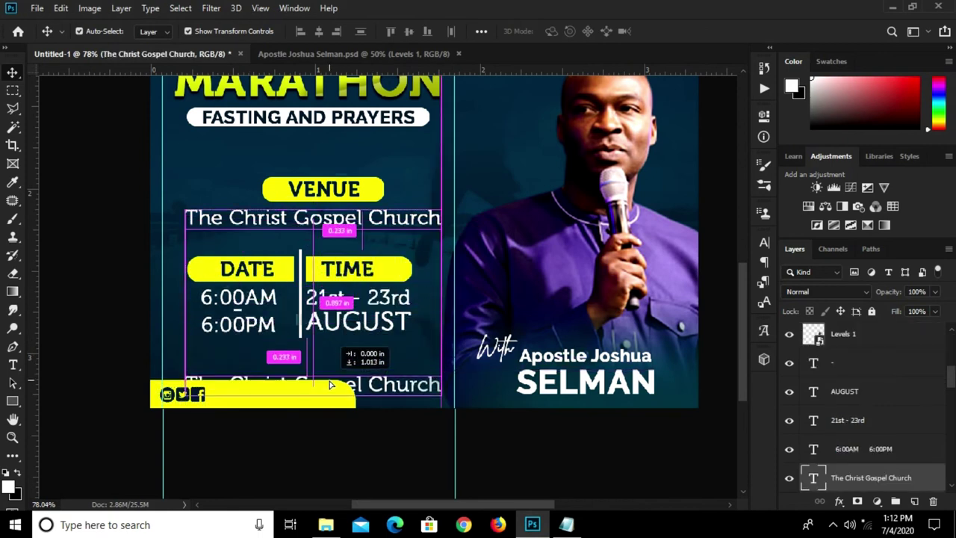
{"action": "left_click_drag", "start_coordinate": [348, 218], "coordinate": [348, 385], "text": "alt"}
{"action": "left_click_drag", "start_coordinate": [873, 477], "coordinate": [858, 328]}
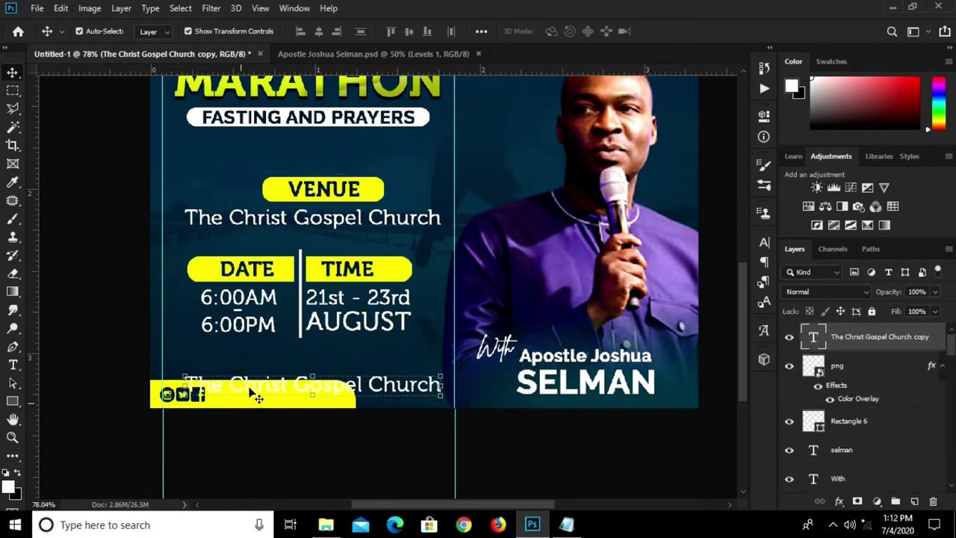
{"action": "left_click_drag", "start_coordinate": [262, 388], "coordinate": [274, 385]}
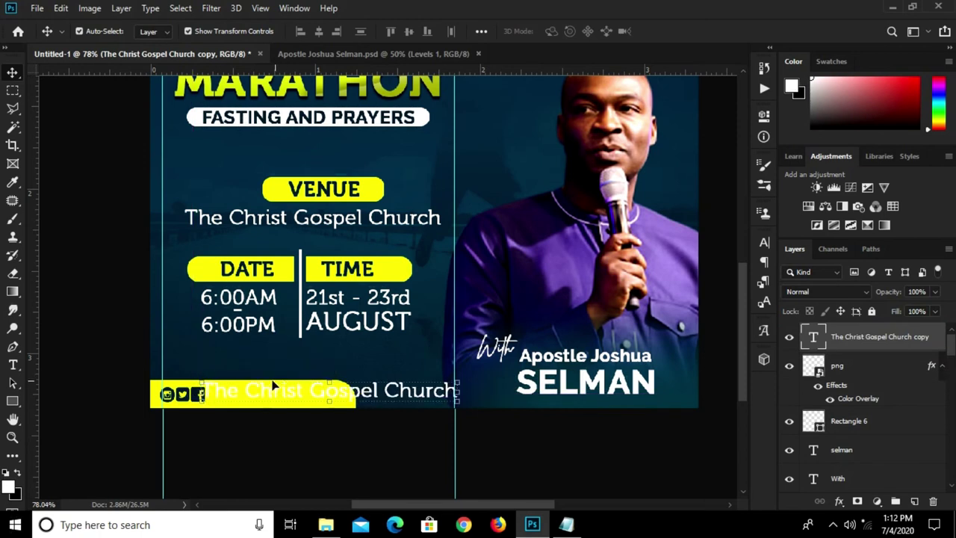
Recolour the copied text dark navy #002131, sampled from the poster background.
{"action": "left_click", "coordinate": [762, 242]}
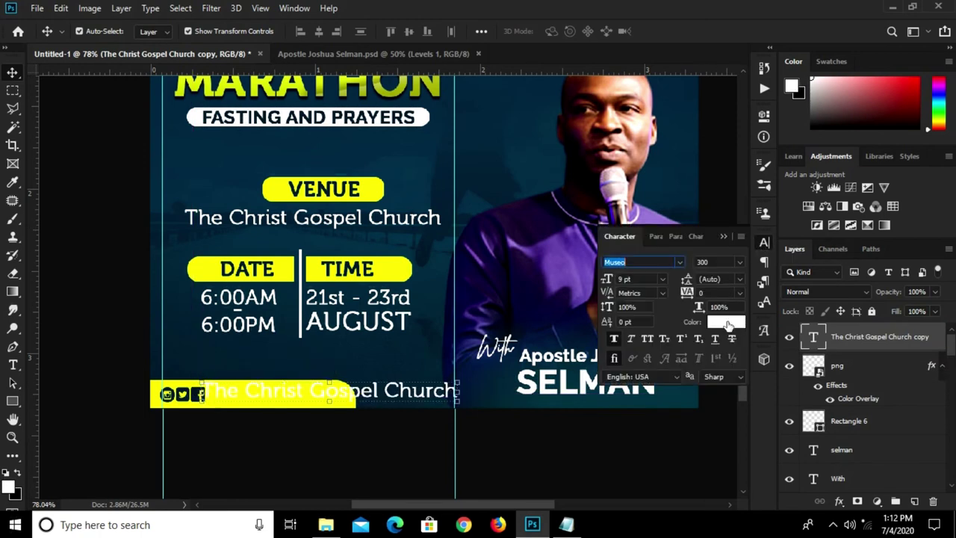
{"action": "left_click", "coordinate": [728, 323]}
{"action": "left_click_drag", "start_coordinate": [348, 250], "coordinate": [275, 247]}
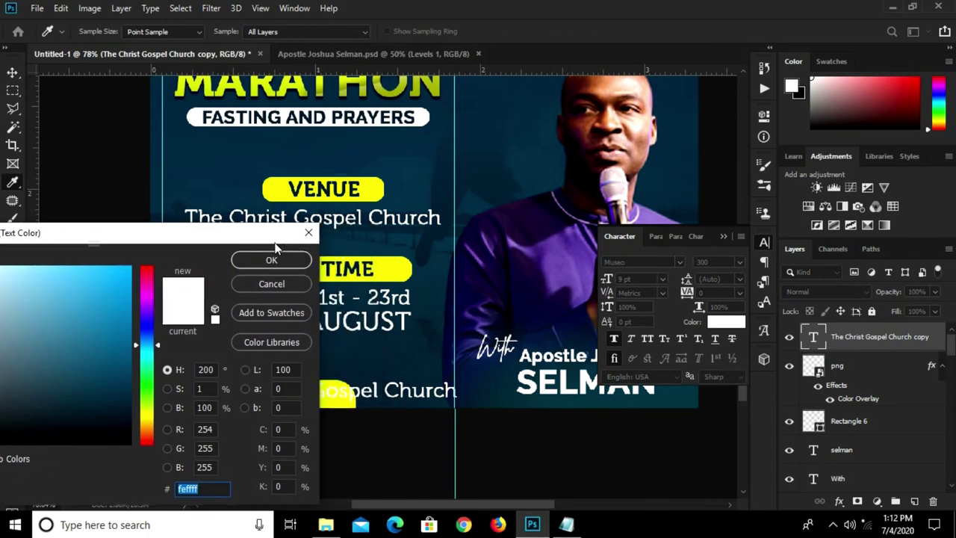
{"action": "left_click", "coordinate": [433, 259]}
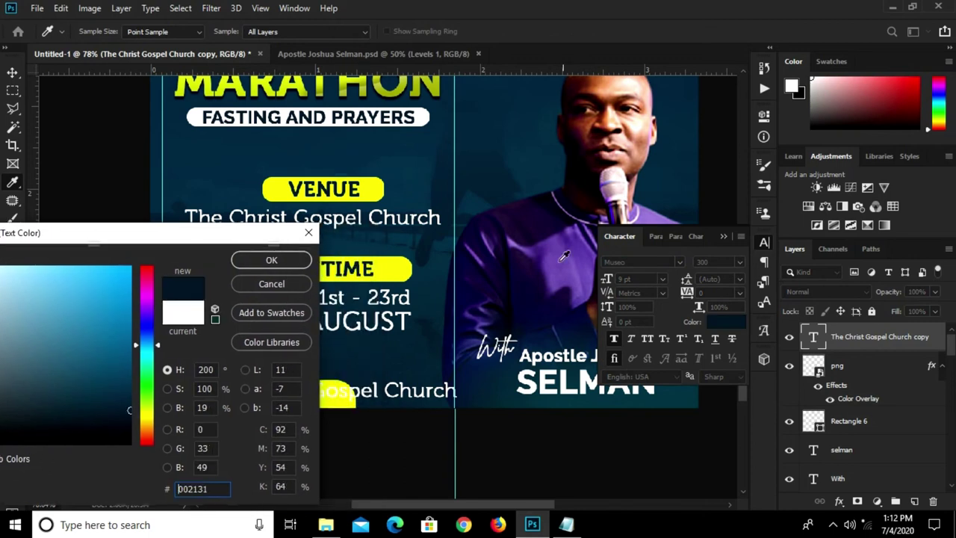
{"action": "left_click", "coordinate": [271, 260]}
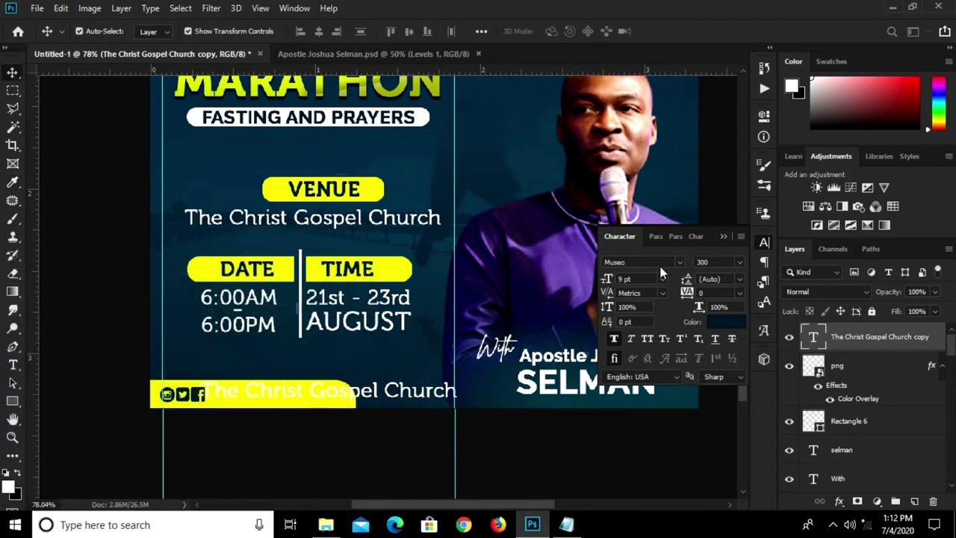
{"action": "left_click", "coordinate": [723, 236]}
{"action": "left_click", "coordinate": [315, 388]}
{"action": "scroll", "coordinate": [315, 389], "scroll_direction": "up", "scroll_amount": 1}
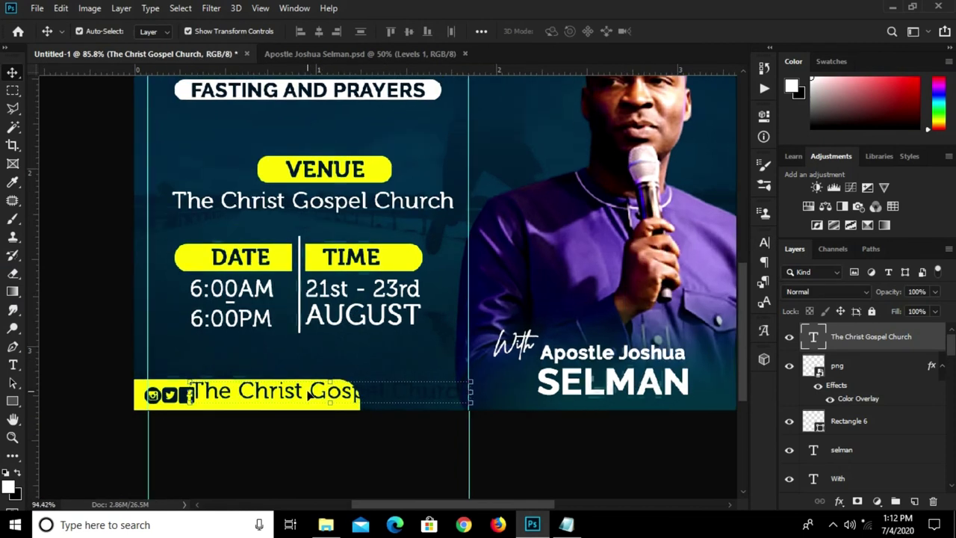
{"action": "scroll", "coordinate": [313, 391], "scroll_direction": "up", "scroll_amount": 1}
{"action": "key", "text": "t"}
{"action": "left_click", "coordinate": [308, 394]}
{"action": "key", "text": "ctrl+a"}
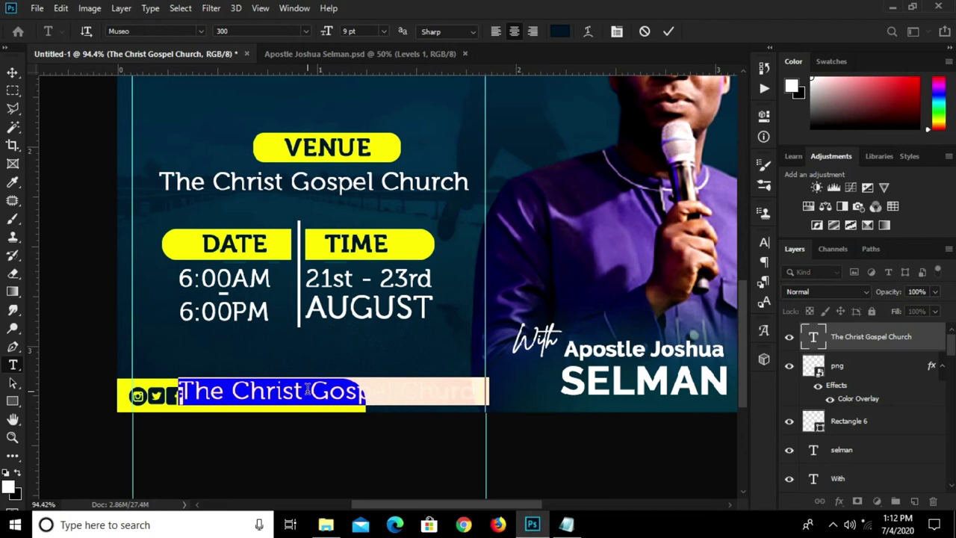
{"action": "key", "text": "BackSpace"}
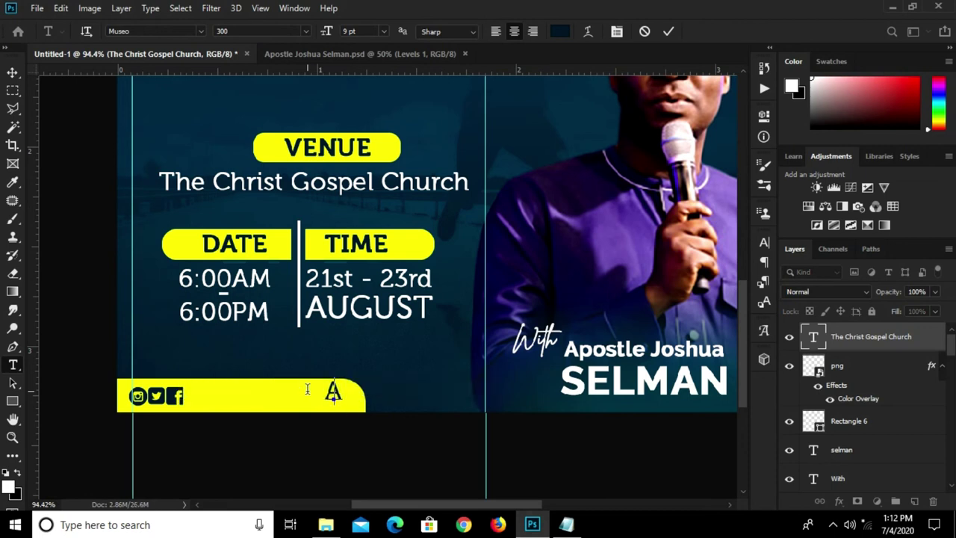
{"action": "type", "text": "@"}
{"action": "type", "text": "thechrist"}
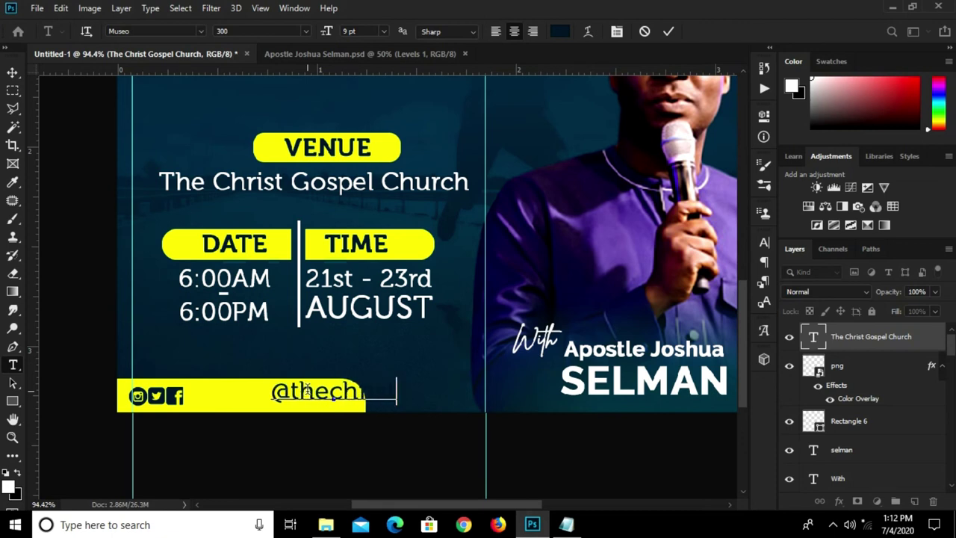
{"action": "type", "text": "gospelchurch"}
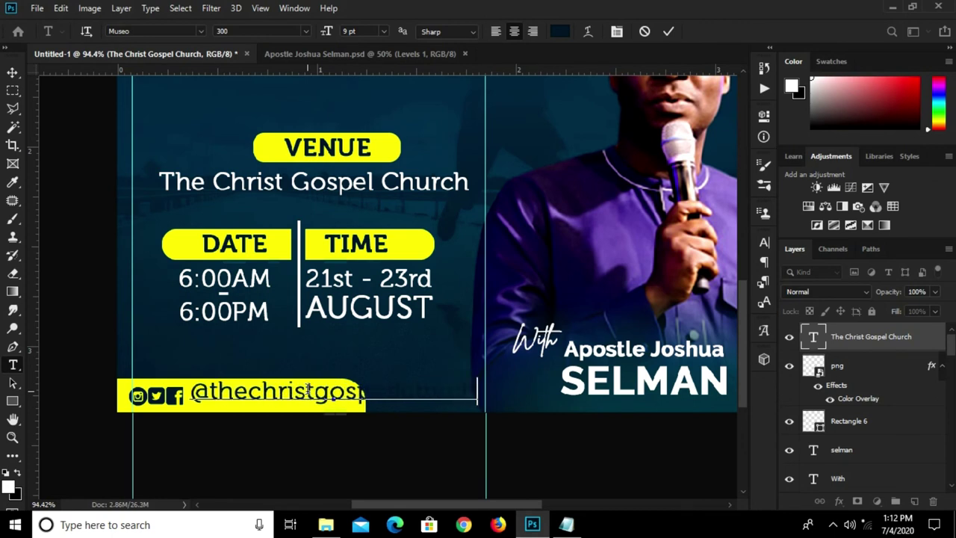
{"action": "left_click", "coordinate": [668, 31]}
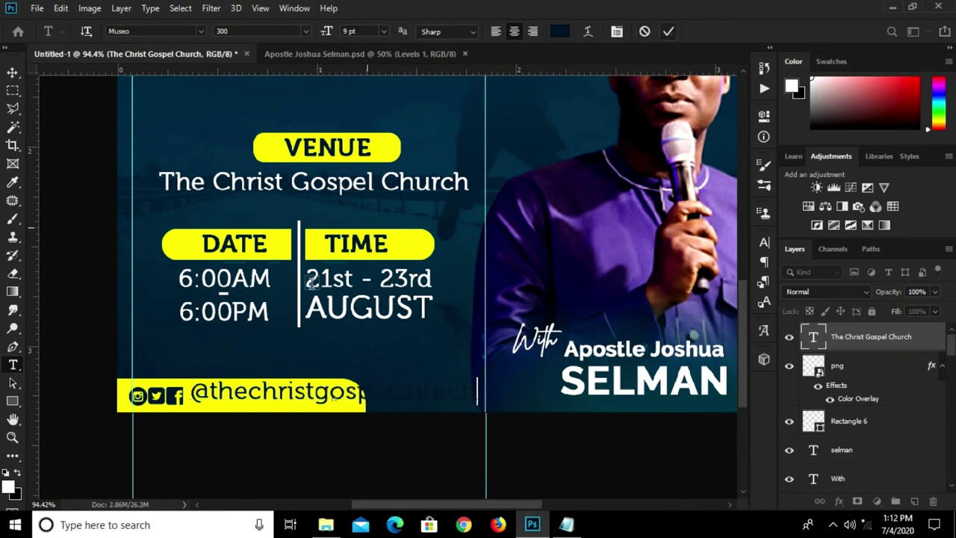
Set the handle text to 6 pt and shift it beside the icons.
{"action": "left_click", "coordinate": [384, 31]}
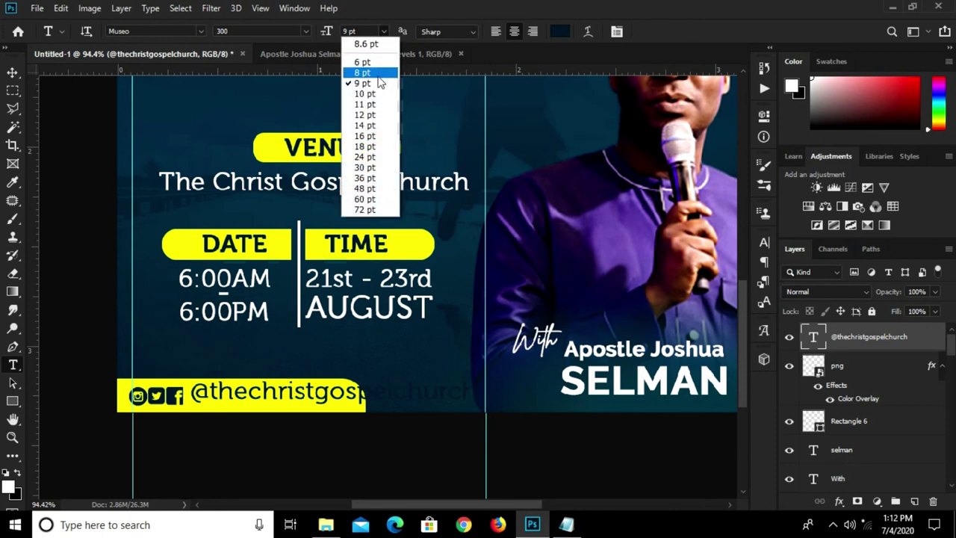
{"action": "left_click", "coordinate": [359, 60]}
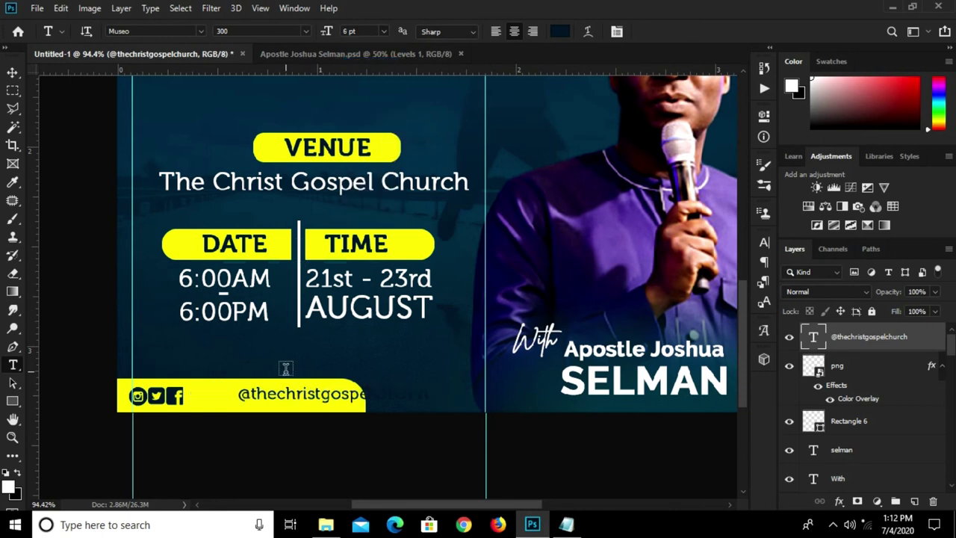
{"action": "key", "text": "v"}
{"action": "mouse_move", "coordinate": [289, 399]}
{"action": "left_mouse_down"}
{"action": "mouse_move", "coordinate": [299, 401]}
{"action": "mouse_move", "coordinate": [290, 405]}
{"action": "left_mouse_up"}
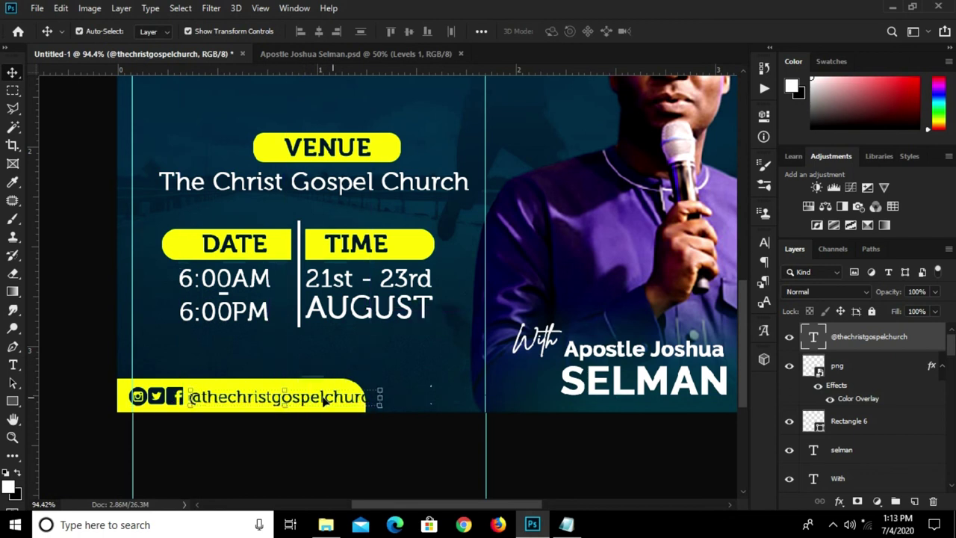
Stretch the yellow bottom bar to the right so it fits the handle.
{"action": "left_click", "coordinate": [237, 398]}
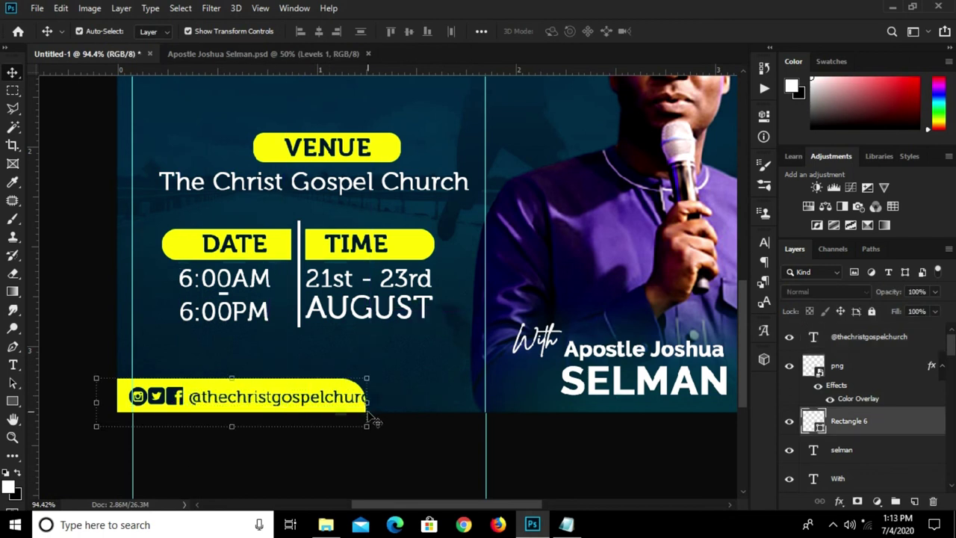
{"action": "left_click_drag", "start_coordinate": [369, 406], "coordinate": [387, 406]}
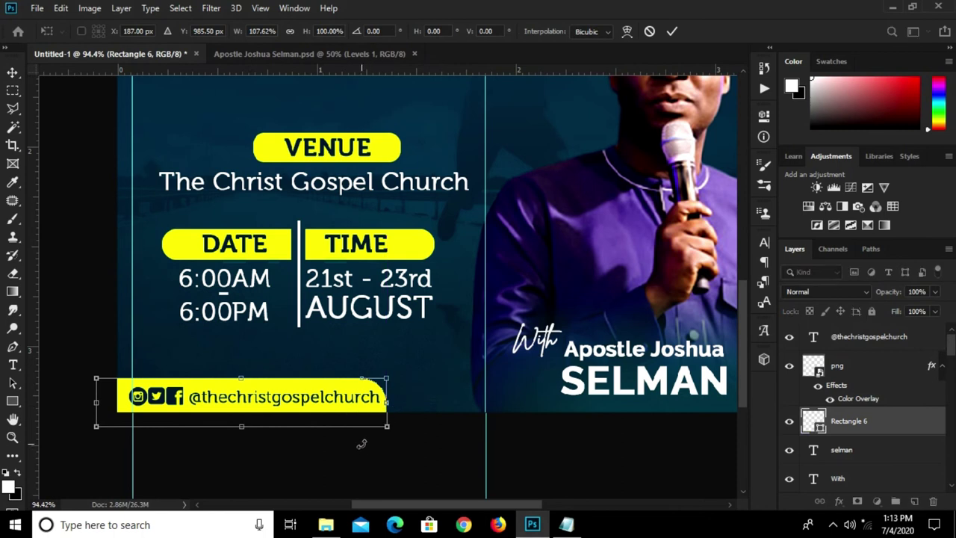
{"action": "key", "text": "Return"}
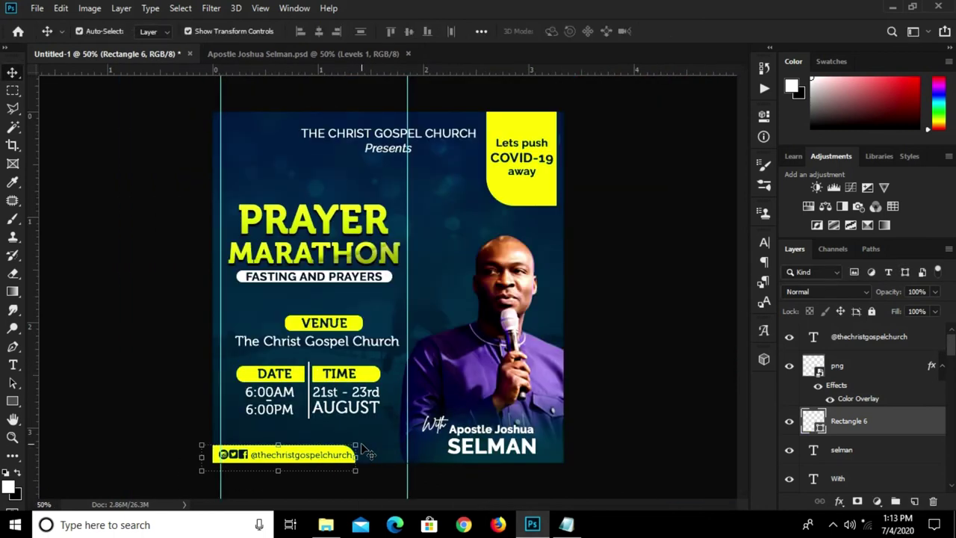
{"action": "left_click", "coordinate": [570, 386]}
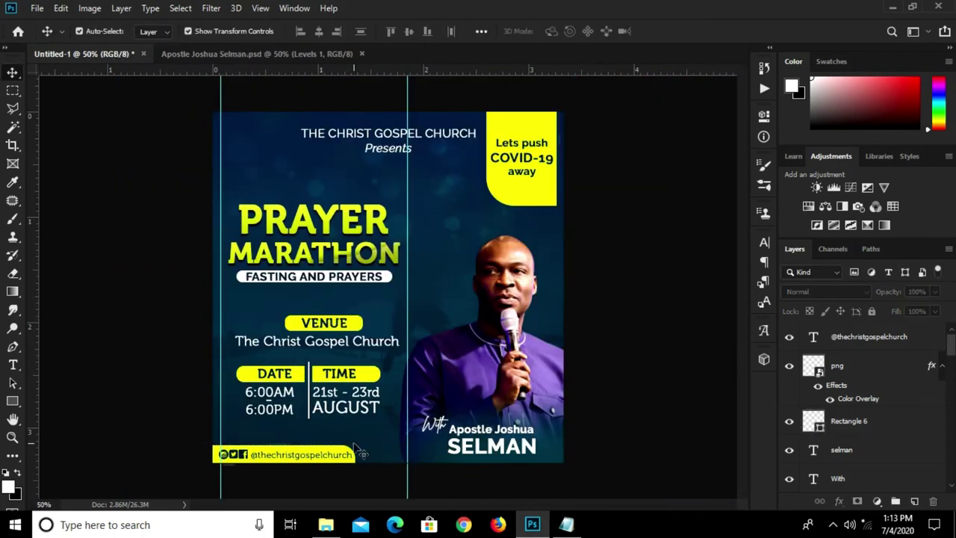
Select the handle text layer and scroll to review the full flyer layout.
{"action": "left_click", "coordinate": [290, 460]}
{"action": "scroll", "coordinate": [288, 459], "scroll_direction": "up", "scroll_amount": 2}
{"action": "scroll", "coordinate": [286, 458], "scroll_direction": "up", "scroll_amount": 2}
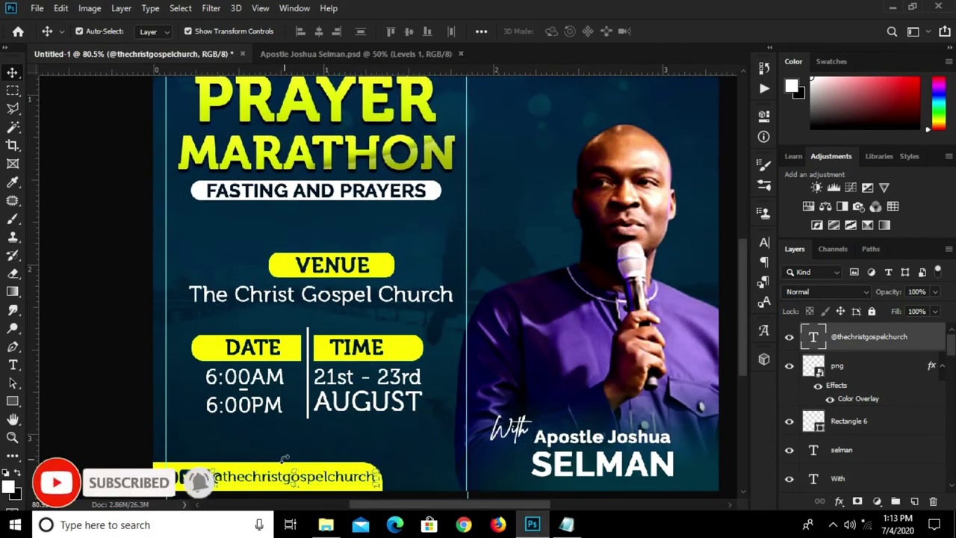
{"action": "scroll", "coordinate": [285, 459], "scroll_direction": "down", "scroll_amount": 1}
{"action": "scroll", "coordinate": [284, 454], "scroll_direction": "down", "scroll_amount": 1}
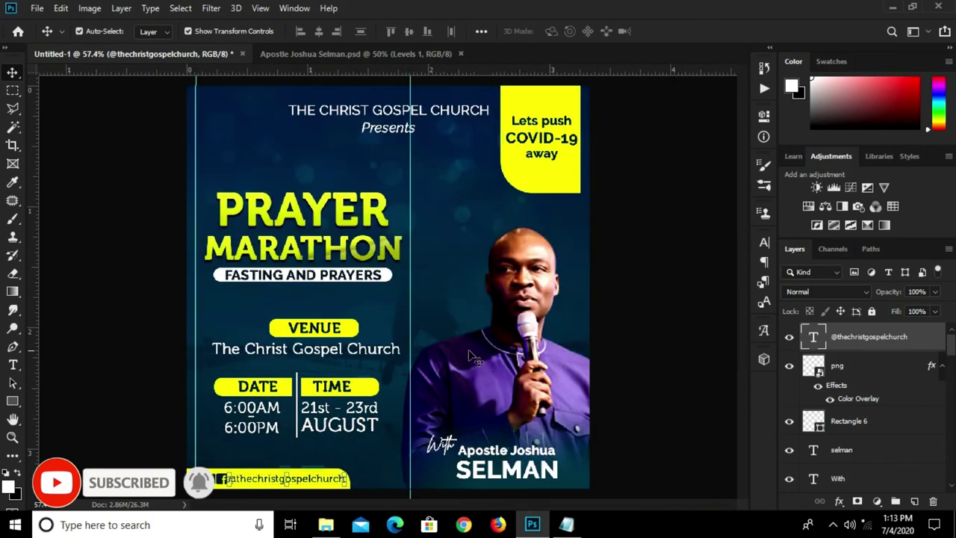
{"action": "left_click", "coordinate": [607, 312]}
{"action": "scroll", "coordinate": [603, 319], "scroll_direction": "down", "scroll_amount": 1}
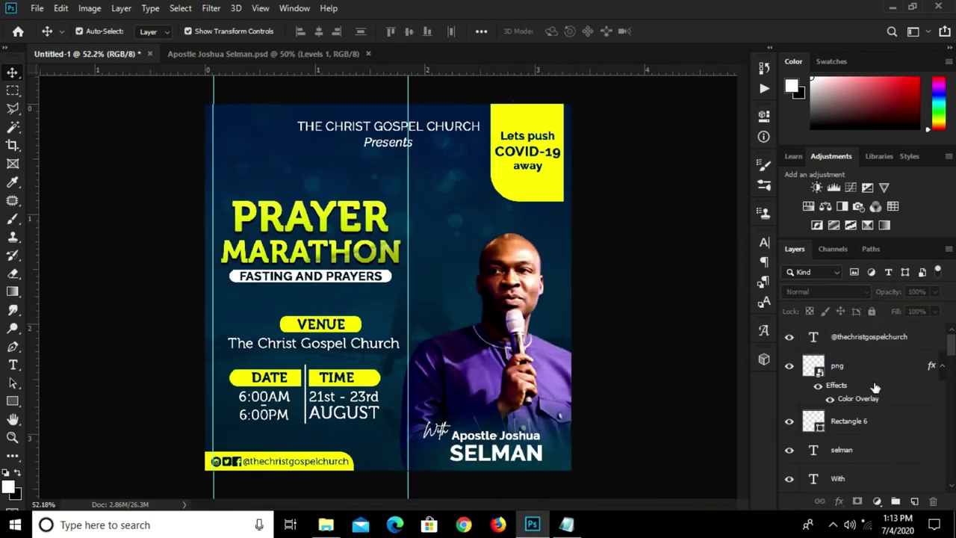
Add a Levels adjustment layer and select its highlight input value for editing.
{"action": "left_click", "coordinate": [876, 501]}
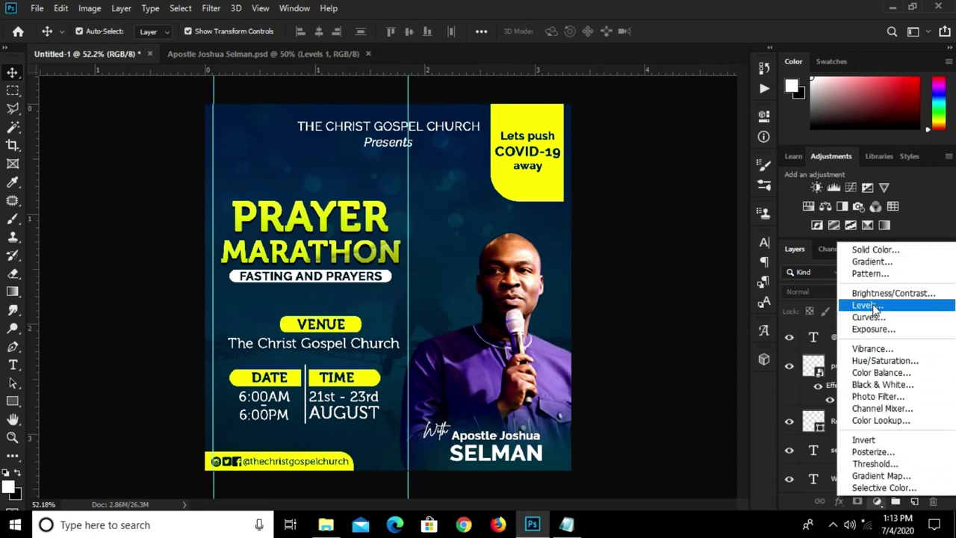
{"action": "left_click", "coordinate": [874, 310]}
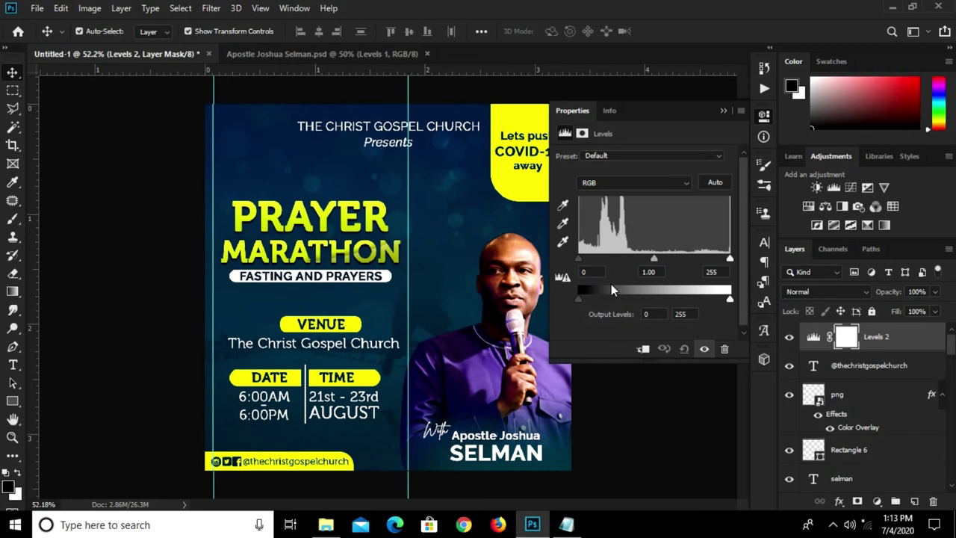
{"action": "double_click", "coordinate": [718, 271]}
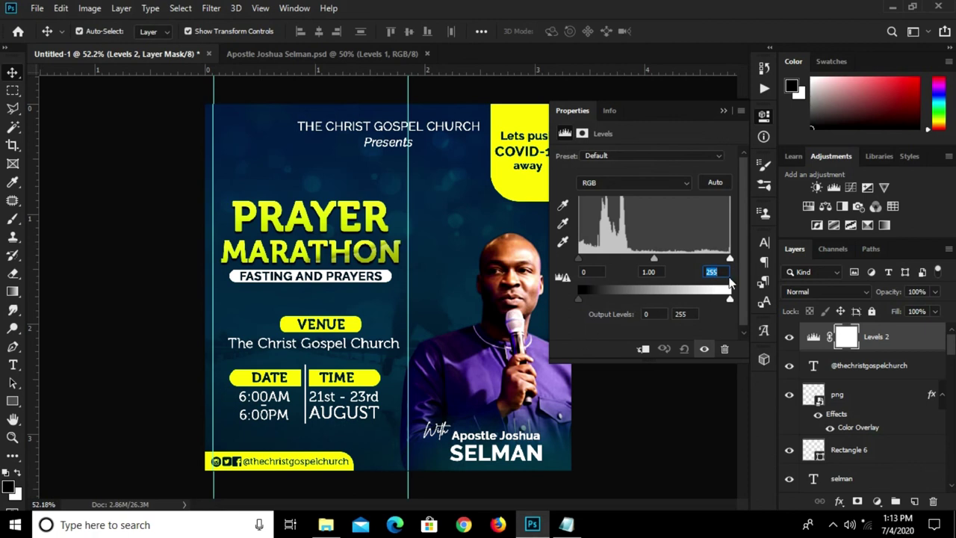
Set the Levels 2 inputs to highlights 230, midtones 0.91 and shadows 26.
{"action": "left_click_drag", "start_coordinate": [717, 272], "coordinate": [702, 272]}
{"action": "type", "text": "230"}
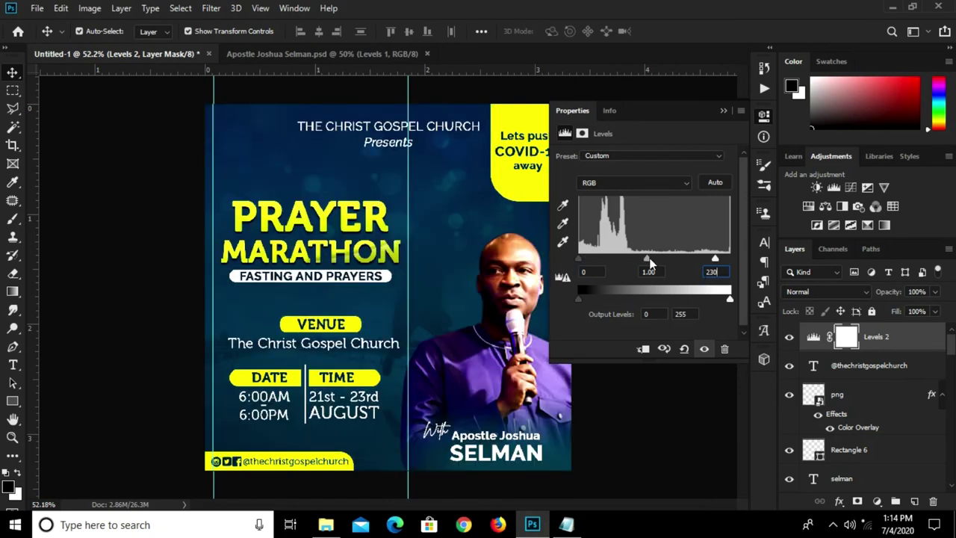
{"action": "left_click", "coordinate": [654, 272]}
{"action": "type", "text": "0"}
{"action": "type", "text": "91"}
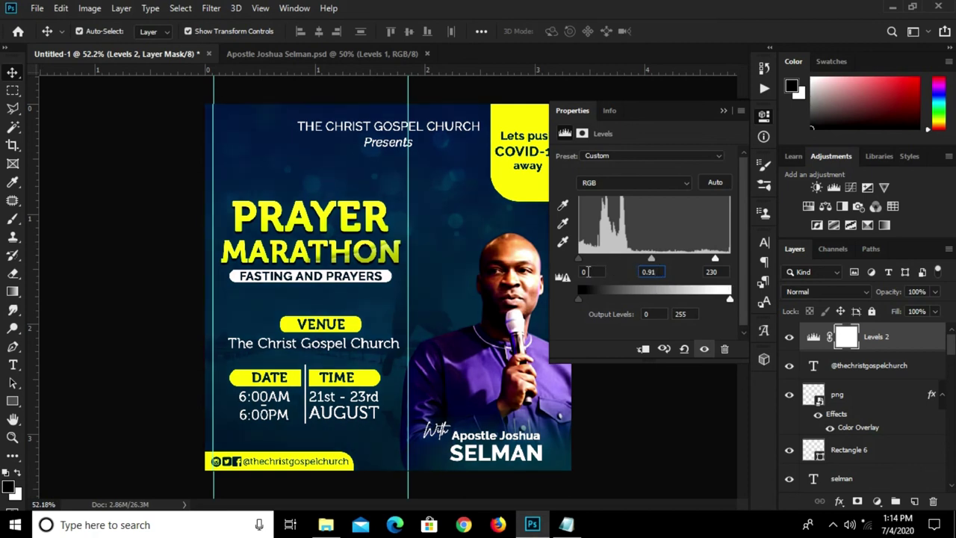
{"action": "type", "text": "2"}
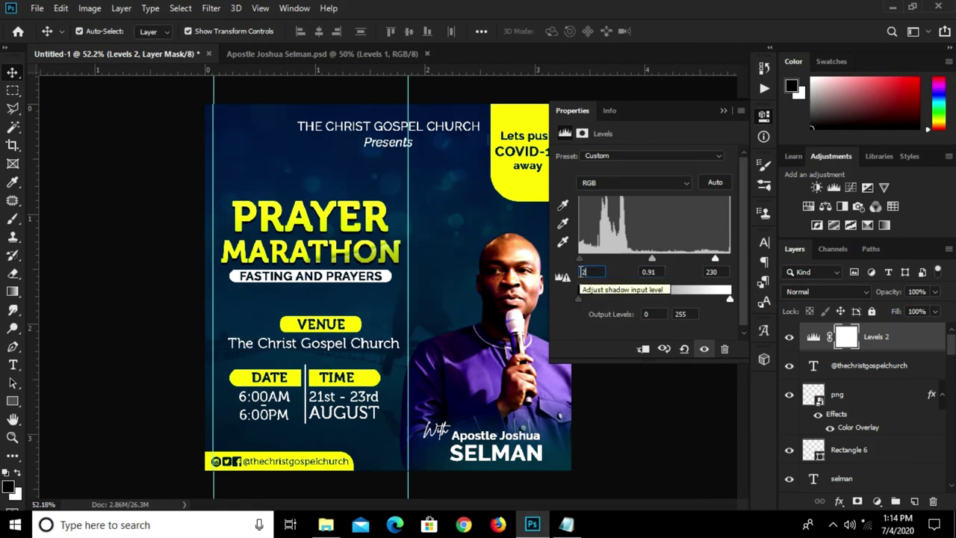
{"action": "type", "text": "6"}
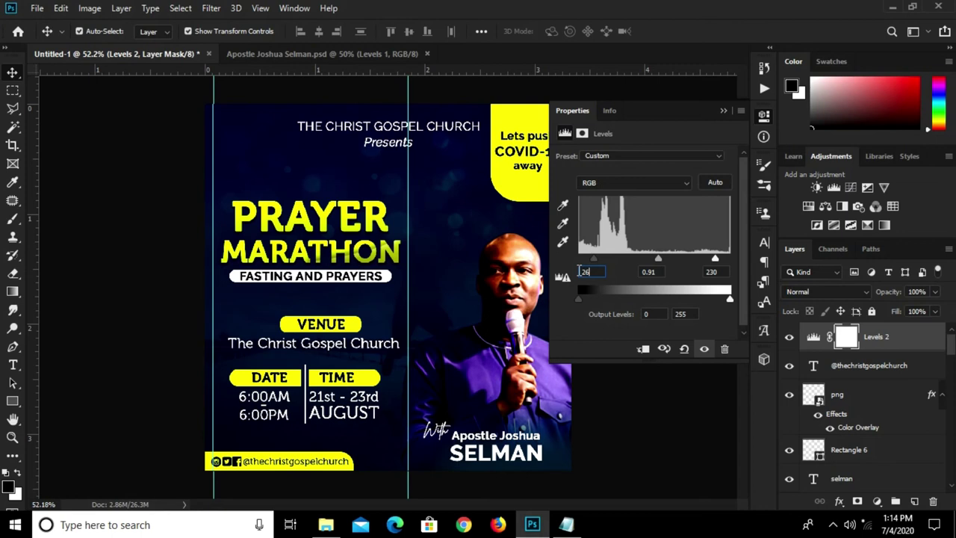
{"action": "left_click", "coordinate": [722, 110]}
Lower the Levels 2 layer opacity to 46%.
{"action": "left_click", "coordinate": [933, 291]}
{"action": "left_click_drag", "start_coordinate": [939, 310], "coordinate": [903, 310]}
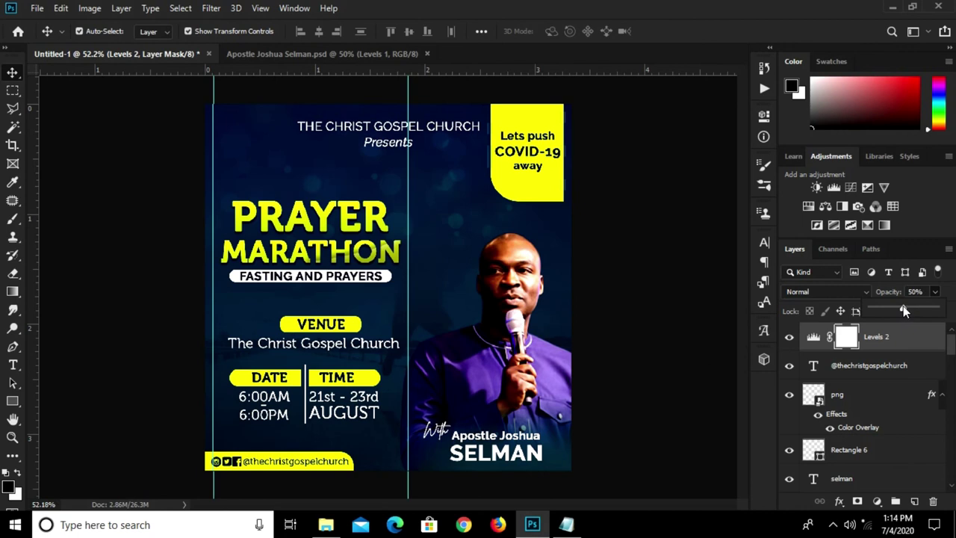
{"action": "left_click", "coordinate": [918, 298]}
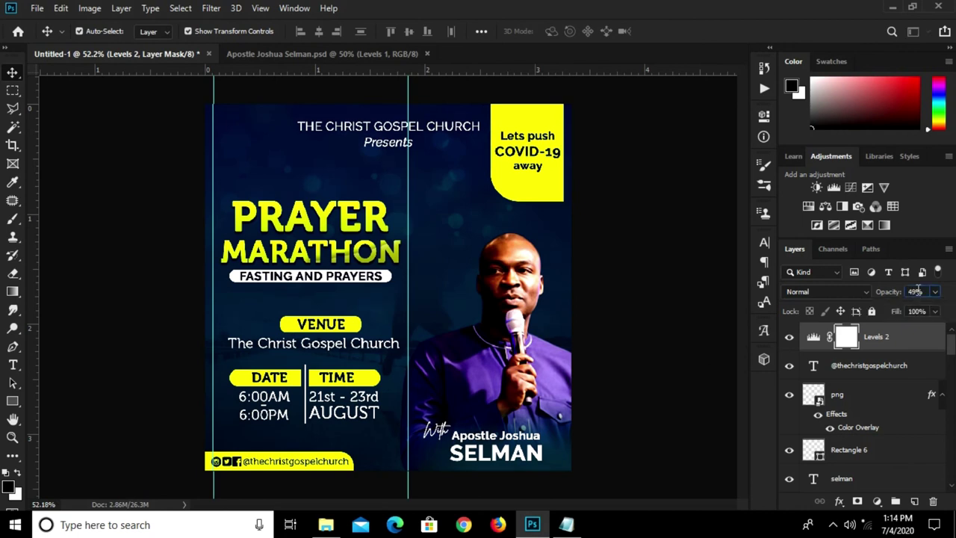
{"action": "key", "text": "Down"}
{"action": "key", "text": "Down"}
{"action": "key", "text": "Down"}
{"action": "scroll", "coordinate": [883, 386], "scroll_direction": "down", "scroll_amount": 1}
{"action": "scroll", "coordinate": [883, 386], "scroll_direction": "up", "scroll_amount": 1}
Select the Levels 1 and Rectangle 5 layers and group them into Group 1.
{"action": "left_click", "coordinate": [618, 352]}
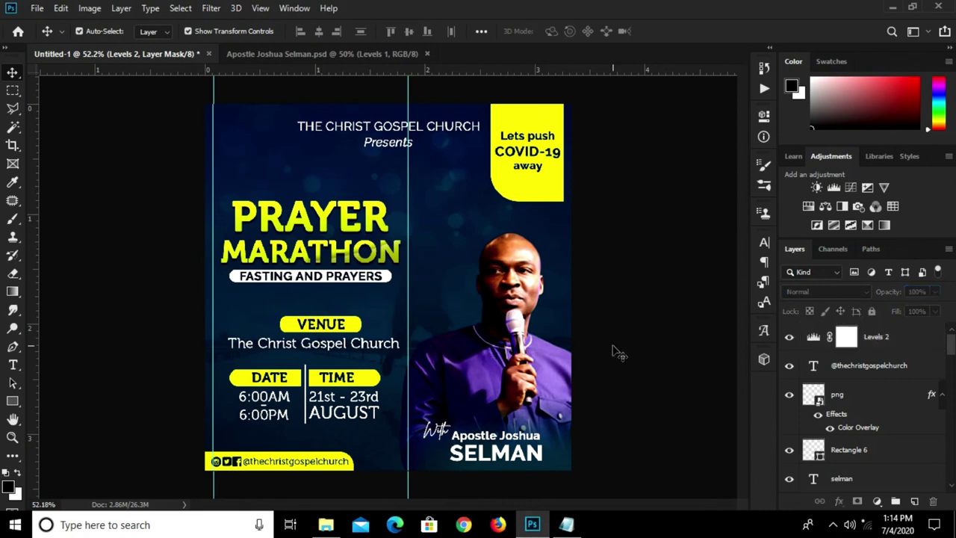
{"action": "left_click", "coordinate": [515, 374]}
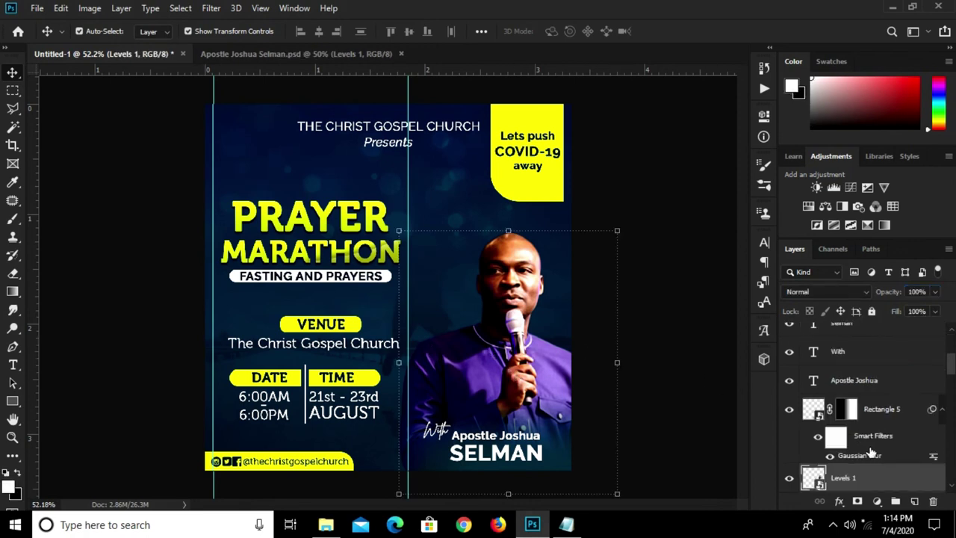
{"action": "scroll", "coordinate": [871, 451], "scroll_direction": "down", "scroll_amount": 1}
{"action": "scroll", "coordinate": [870, 452], "scroll_direction": "down", "scroll_amount": 1}
{"action": "scroll", "coordinate": [872, 439], "scroll_direction": "up", "scroll_amount": 1}
{"action": "left_click", "coordinate": [874, 381], "text": "shift"}
{"action": "scroll", "coordinate": [873, 383], "scroll_direction": "up", "scroll_amount": 2}
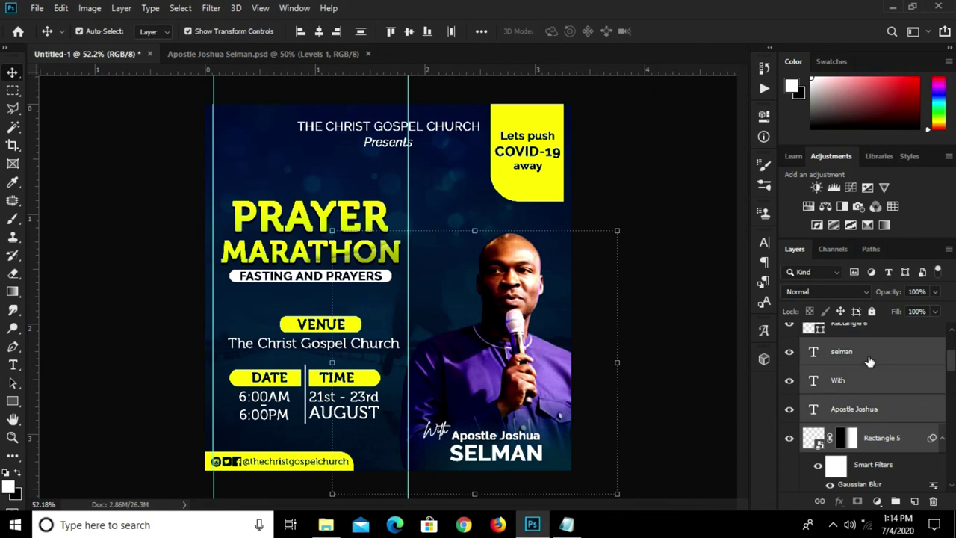
{"action": "scroll", "coordinate": [870, 377], "scroll_direction": "down", "scroll_amount": 2}
{"action": "scroll", "coordinate": [874, 399], "scroll_direction": "down", "scroll_amount": 1}
{"action": "key", "text": "ctrl+g"}
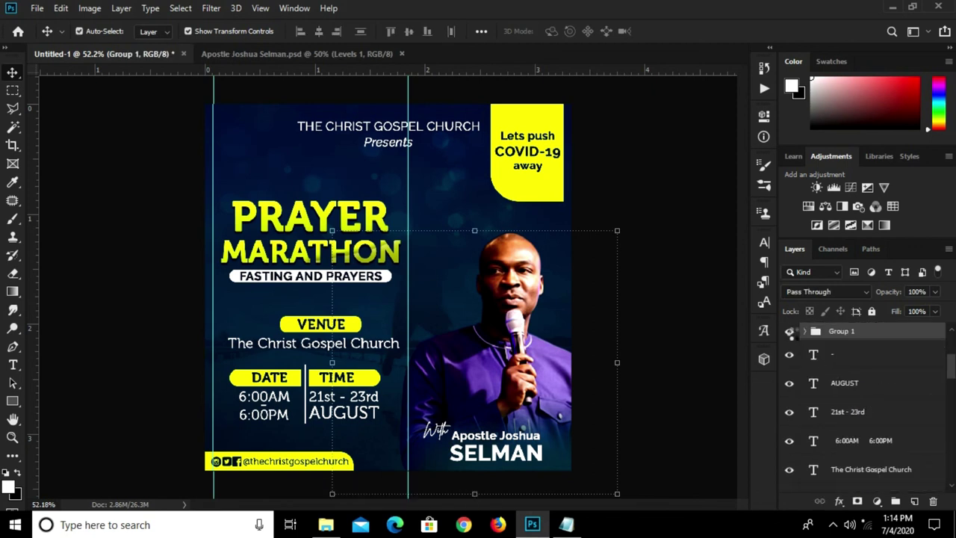
Move Group 1 to the top of the layer stack, above Levels 2.
{"action": "left_click", "coordinate": [788, 331]}
{"action": "scroll", "coordinate": [794, 337], "scroll_direction": "up", "scroll_amount": 1}
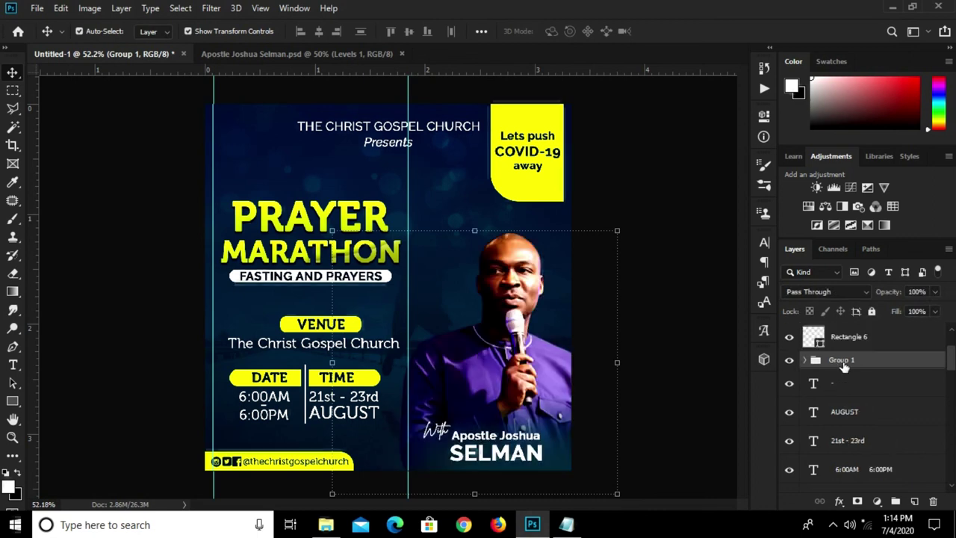
{"action": "scroll", "coordinate": [843, 418], "scroll_direction": "up", "scroll_amount": 2}
{"action": "mouse_move", "coordinate": [849, 448]}
{"action": "left_mouse_down"}
{"action": "mouse_move", "coordinate": [848, 310]}
{"action": "mouse_move", "coordinate": [847, 329]}
{"action": "left_mouse_up"}
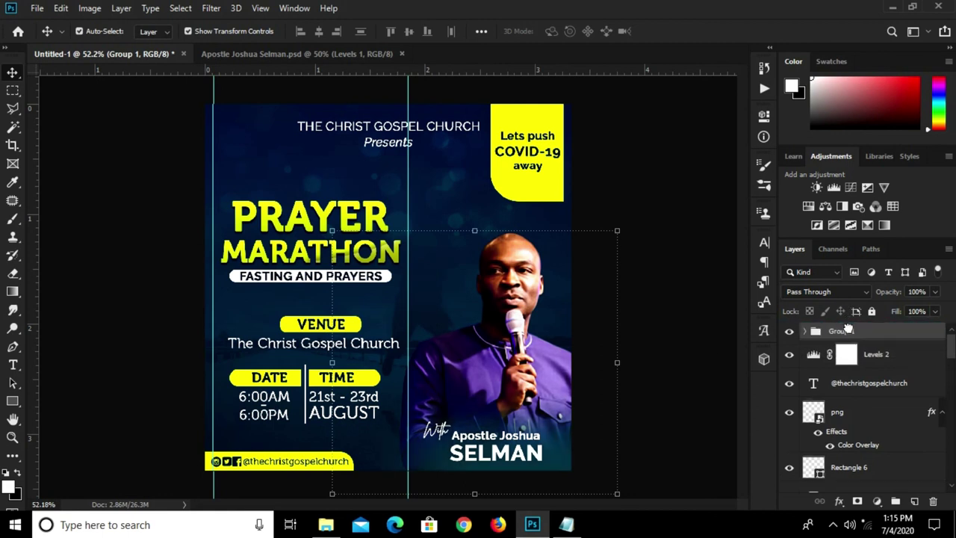
{"action": "left_click", "coordinate": [672, 374]}
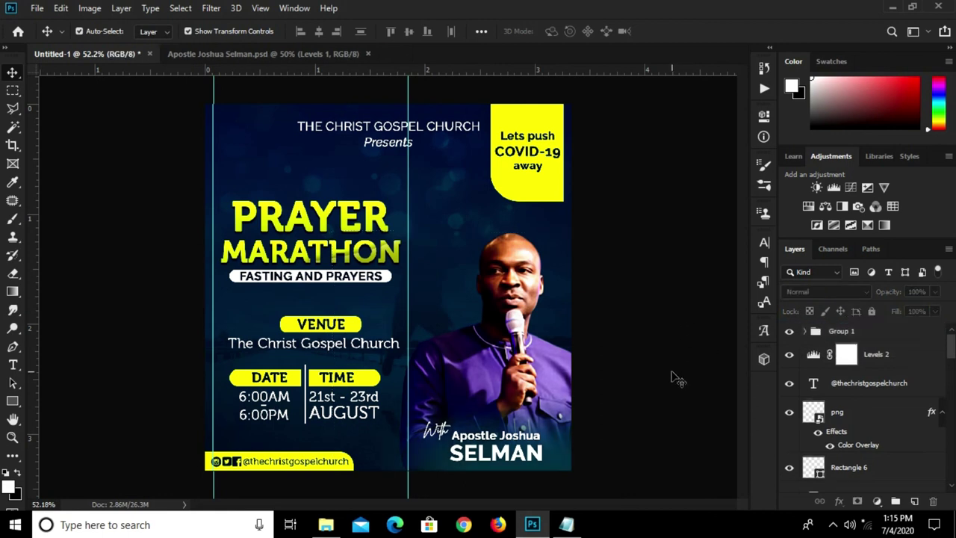
{"action": "scroll", "coordinate": [672, 377], "scroll_direction": "up", "scroll_amount": 2}
Draw a rectangular marquee around the PRAYER MARATHON headline, then return to the Move tool.
{"action": "left_click", "coordinate": [292, 325]}
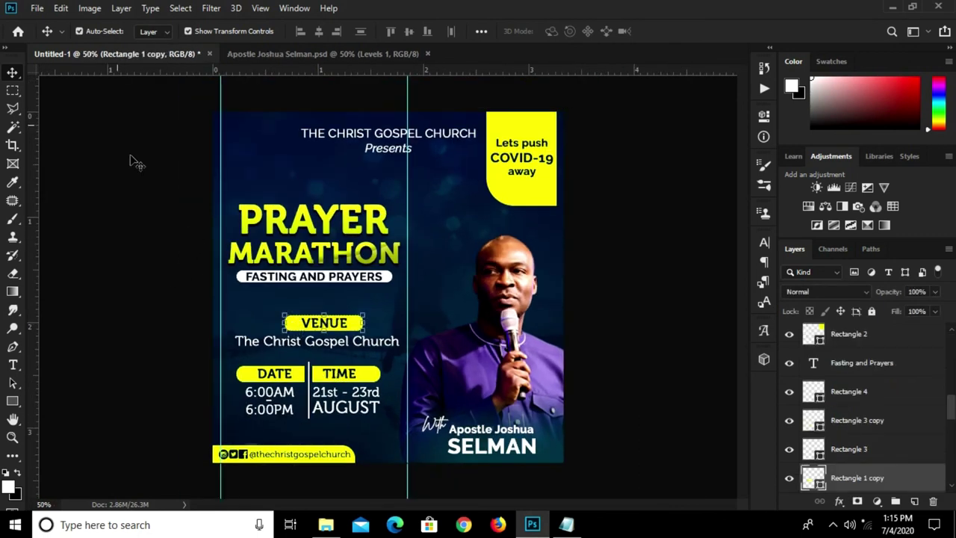
{"action": "left_click", "coordinate": [180, 8]}
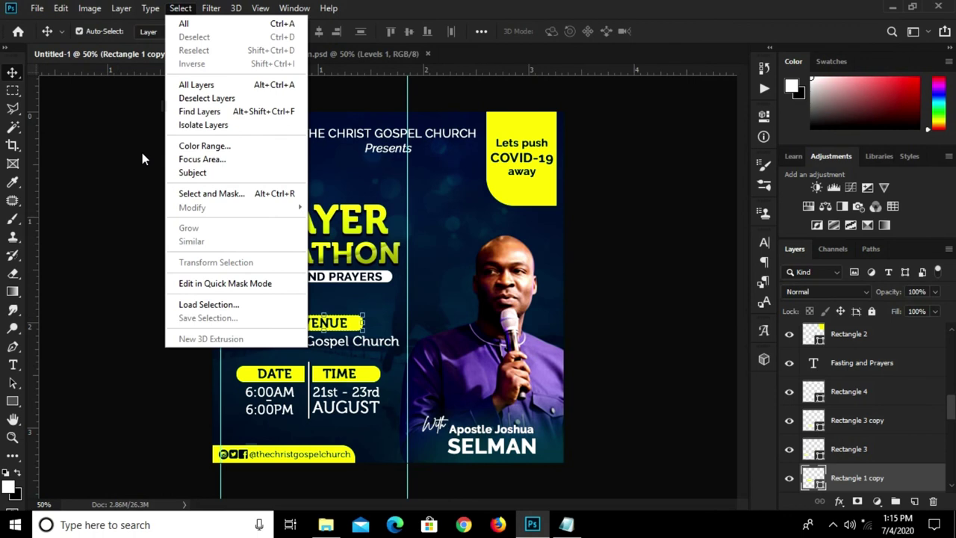
{"action": "left_click", "coordinate": [142, 152]}
{"action": "left_click", "coordinate": [13, 90]}
{"action": "left_click", "coordinate": [117, 91]}
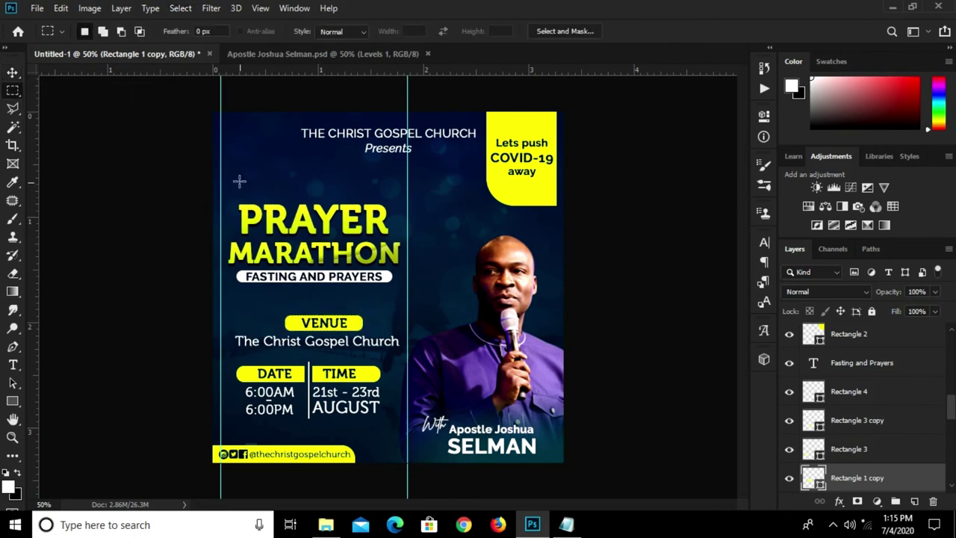
{"action": "left_click_drag", "start_coordinate": [219, 204], "coordinate": [407, 281]}
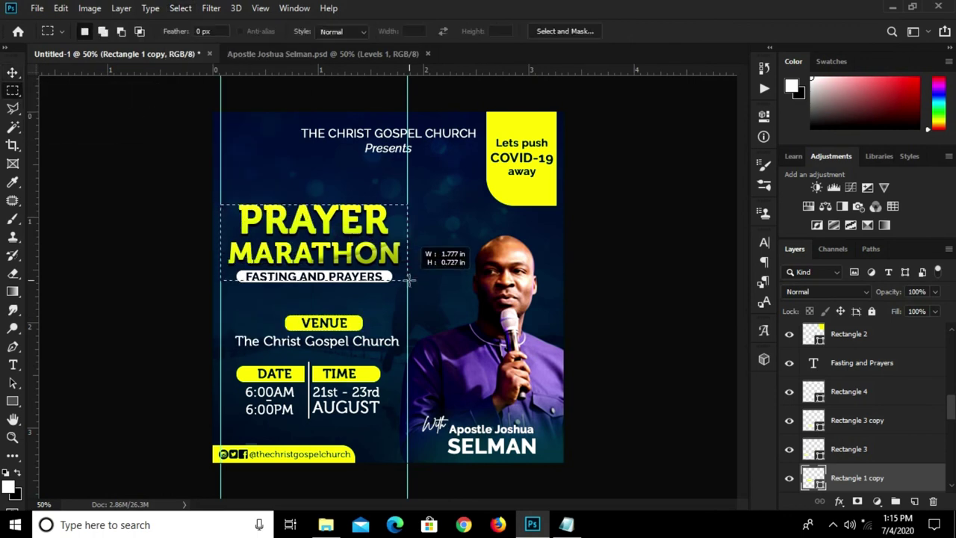
{"action": "left_click", "coordinate": [12, 73]}
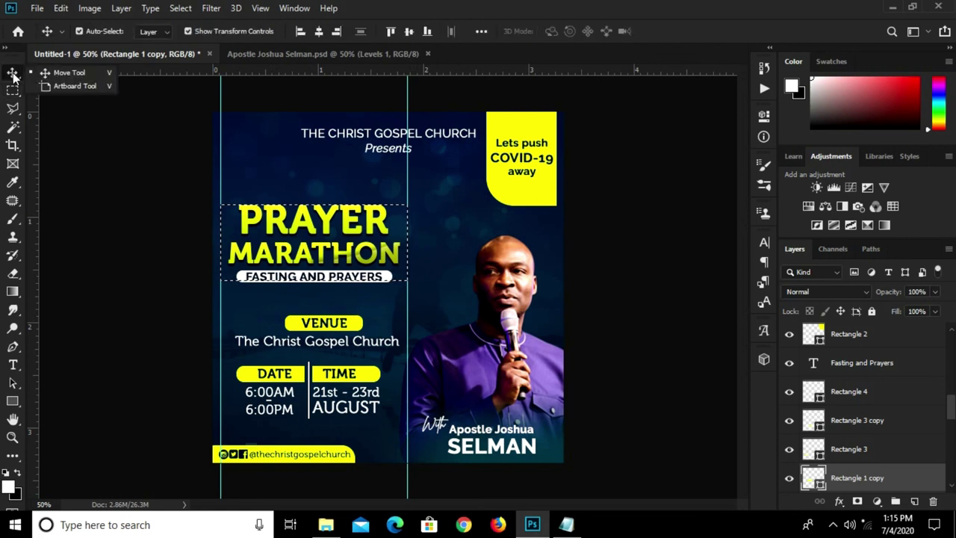
{"action": "left_click", "coordinate": [77, 73]}
Centre the VENUE text horizontally on the headline selection, undoing an accidental Rectangle 2 move.
{"action": "scroll", "coordinate": [336, 305], "scroll_direction": "up", "scroll_amount": 1}
{"action": "left_click", "coordinate": [357, 333]}
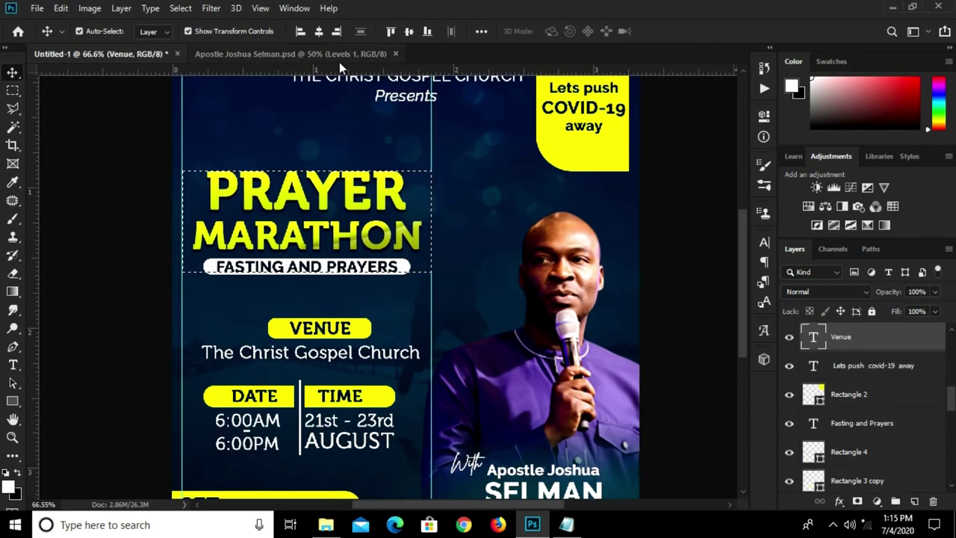
{"action": "left_click", "coordinate": [319, 31]}
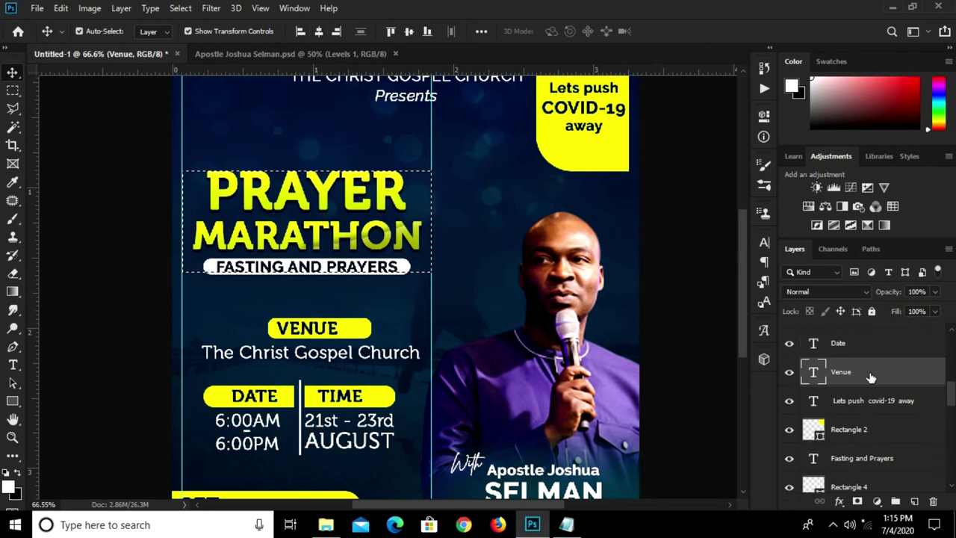
{"action": "scroll", "coordinate": [870, 377], "scroll_direction": "up", "scroll_amount": 1}
{"action": "left_click", "coordinate": [870, 410]}
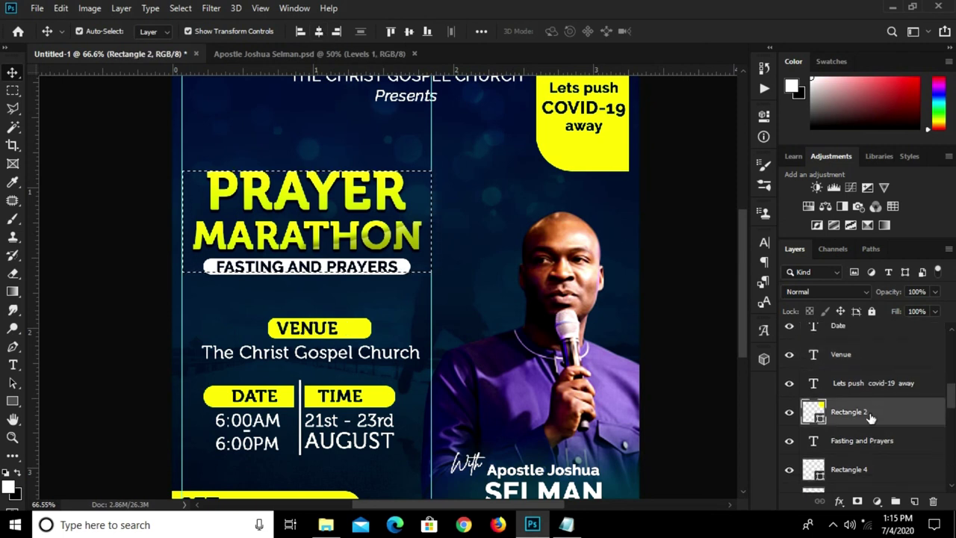
{"action": "left_click", "coordinate": [319, 32]}
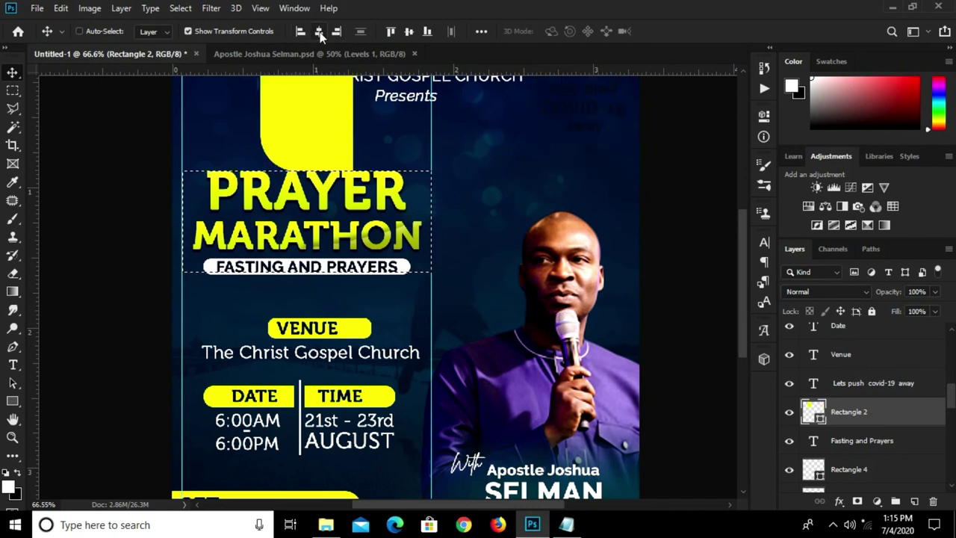
{"action": "key", "text": "ctrl+z"}
Centre the yellow VENUE box and The Christ Gospel Church text under the headline, then deselect.
{"action": "scroll", "coordinate": [870, 411], "scroll_direction": "down", "scroll_amount": 1}
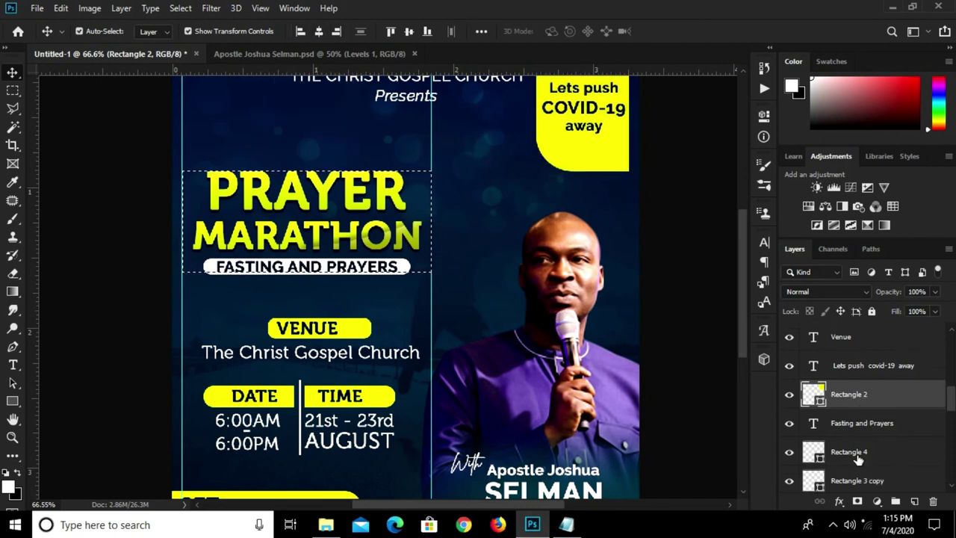
{"action": "left_click", "coordinate": [856, 460]}
{"action": "scroll", "coordinate": [859, 448], "scroll_direction": "down", "scroll_amount": 2}
{"action": "scroll", "coordinate": [862, 440], "scroll_direction": "down", "scroll_amount": 2}
{"action": "scroll", "coordinate": [866, 433], "scroll_direction": "up", "scroll_amount": 1}
{"action": "scroll", "coordinate": [866, 433], "scroll_direction": "up", "scroll_amount": 2}
{"action": "left_click", "coordinate": [350, 332]}
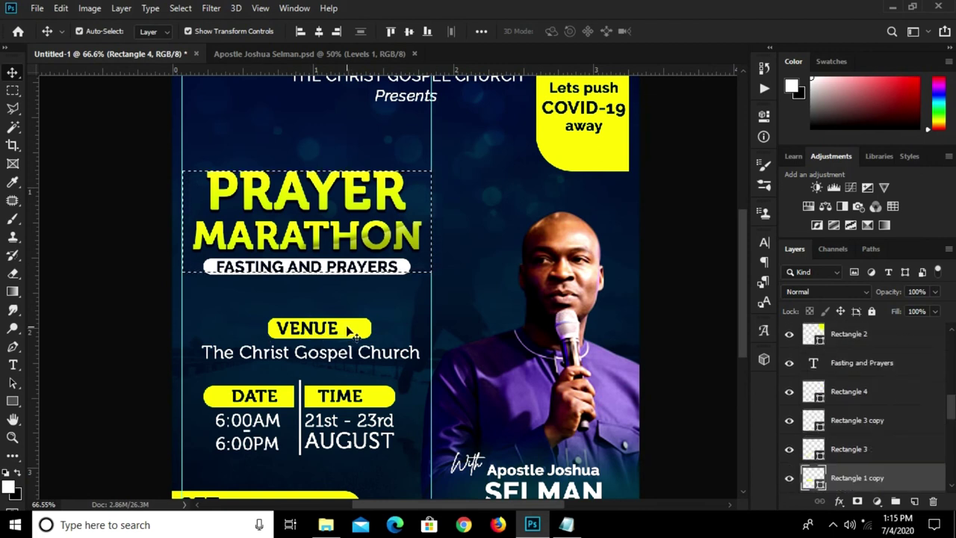
{"action": "left_click", "coordinate": [318, 32]}
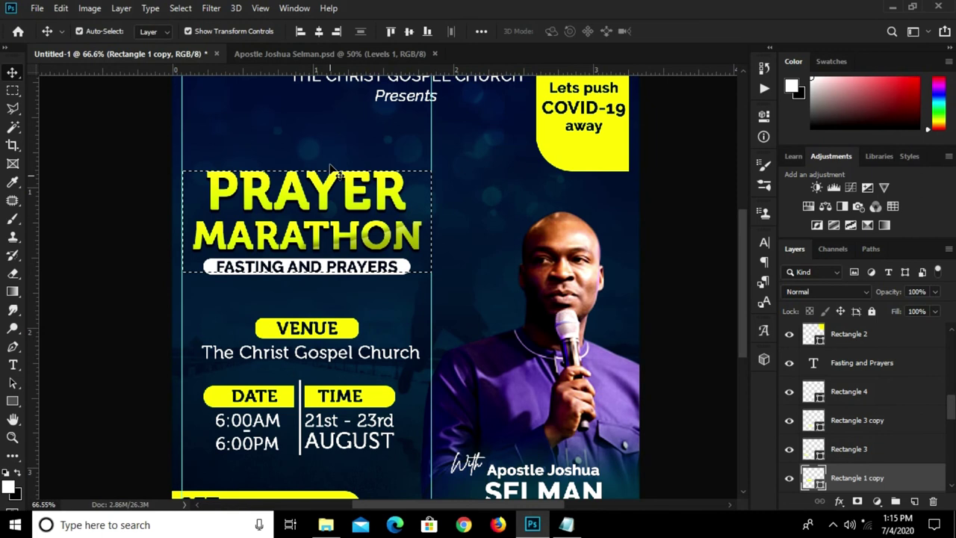
{"action": "left_click", "coordinate": [357, 362]}
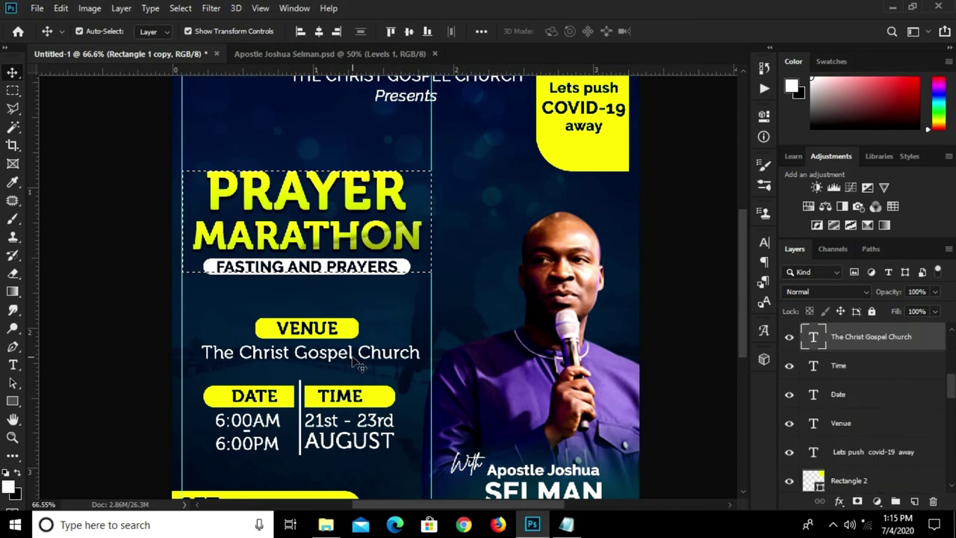
{"action": "left_click", "coordinate": [319, 32]}
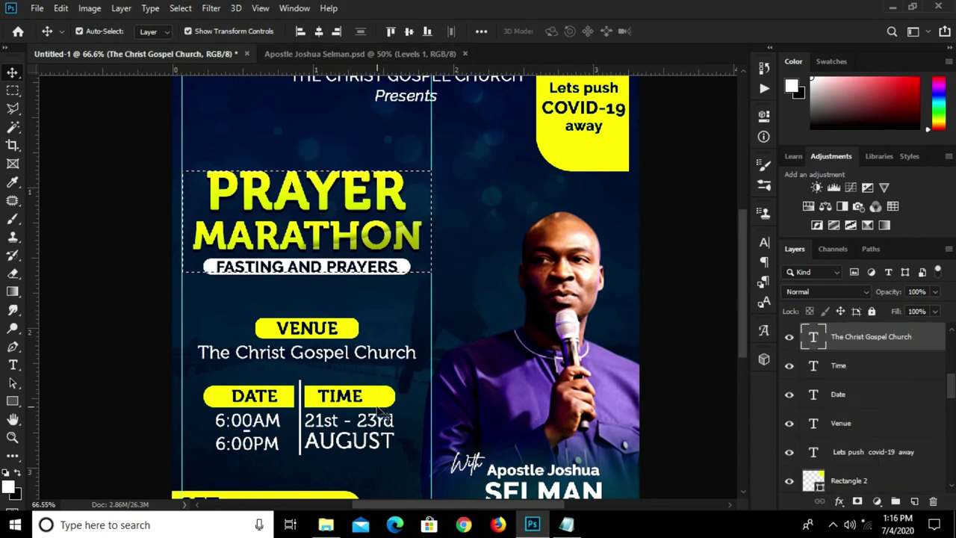
{"action": "key", "text": "ctrl+d"}
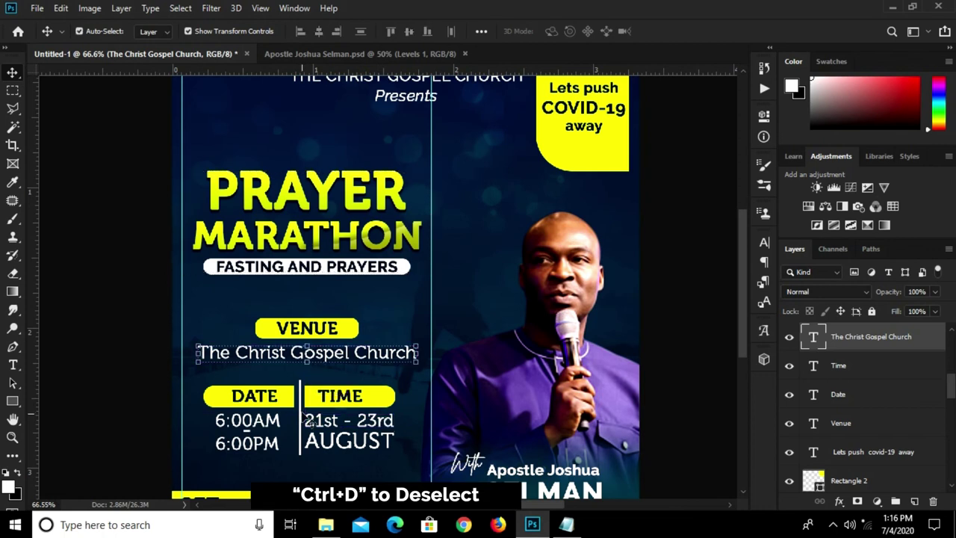
Select the Rectangle 3 copy and Rectangle 3 layers in the Layers panel.
{"action": "left_click", "coordinate": [351, 389]}
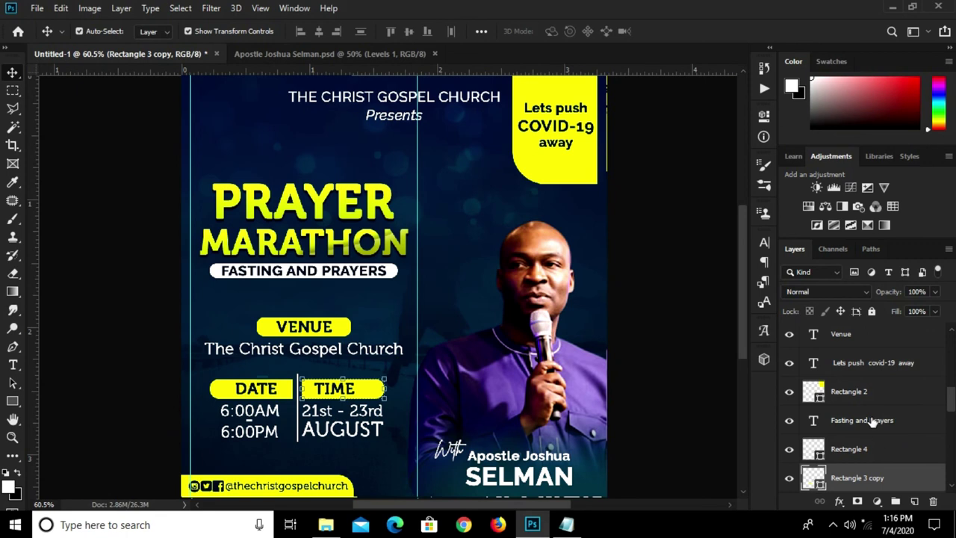
{"action": "scroll", "coordinate": [871, 421], "scroll_direction": "down", "scroll_amount": 1}
{"action": "left_click", "coordinate": [869, 414]}
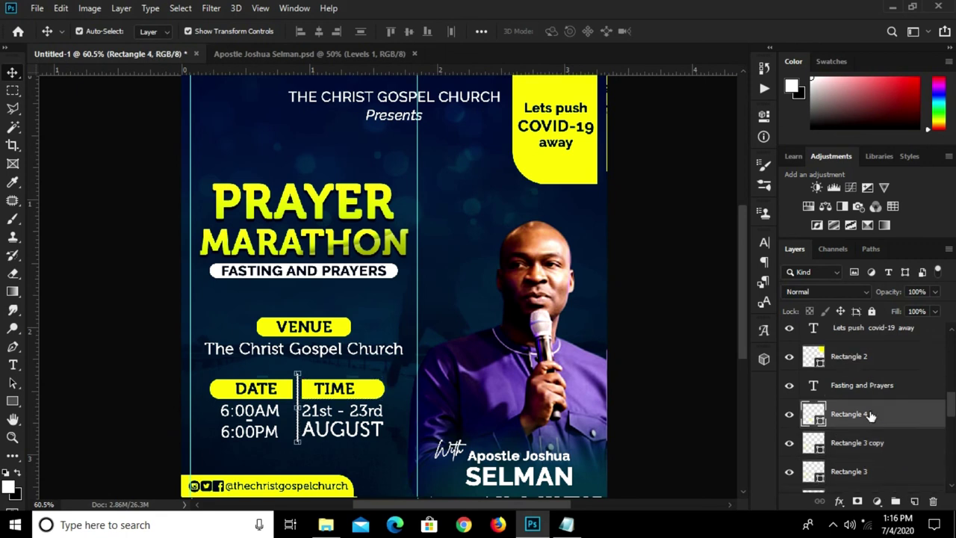
{"action": "scroll", "coordinate": [869, 427], "scroll_direction": "down", "scroll_amount": 1}
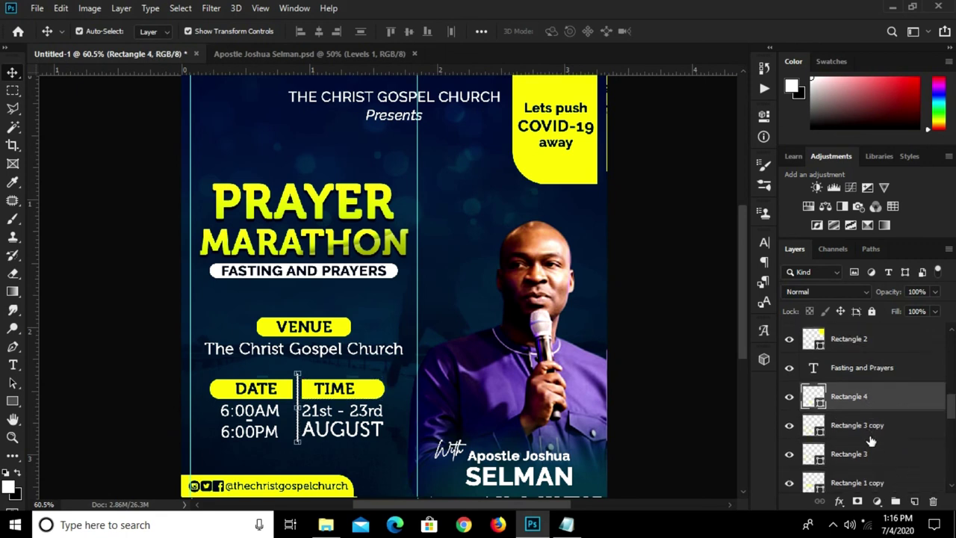
{"action": "scroll", "coordinate": [872, 441], "scroll_direction": "down", "scroll_amount": 5}
{"action": "scroll", "coordinate": [872, 413], "scroll_direction": "up", "scroll_amount": 3}
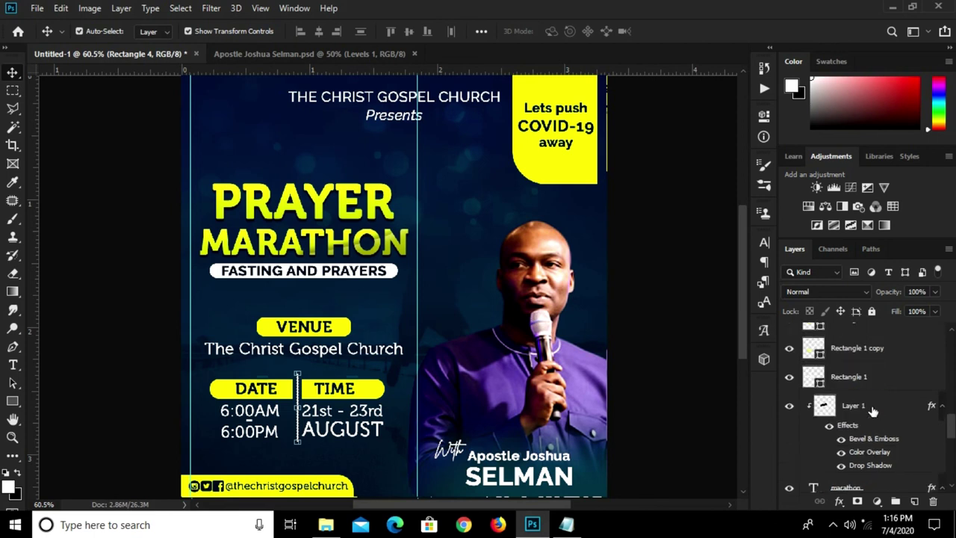
{"action": "scroll", "coordinate": [872, 413], "scroll_direction": "up", "scroll_amount": 2}
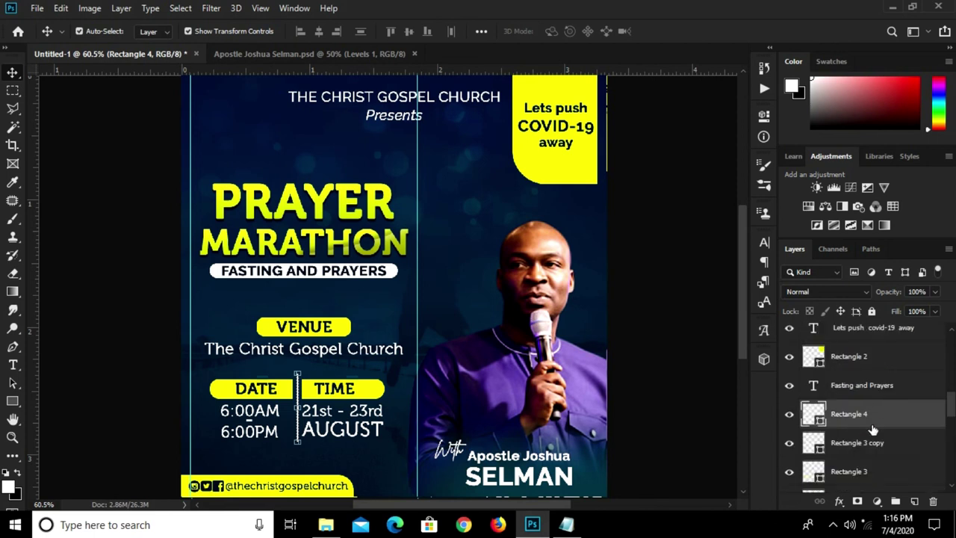
{"action": "scroll", "coordinate": [872, 430], "scroll_direction": "down", "scroll_amount": 3}
{"action": "scroll", "coordinate": [862, 395], "scroll_direction": "down", "scroll_amount": 1}
{"action": "scroll", "coordinate": [863, 394], "scroll_direction": "up", "scroll_amount": 1}
{"action": "scroll", "coordinate": [862, 362], "scroll_direction": "up", "scroll_amount": 1}
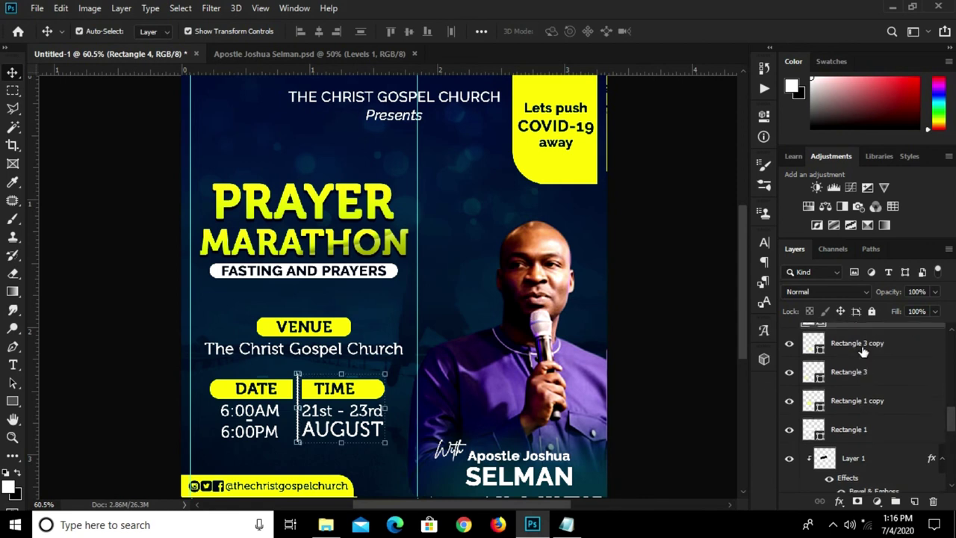
{"action": "left_click", "coordinate": [862, 347], "text": "shift"}
{"action": "left_click", "coordinate": [860, 374], "text": "shift"}
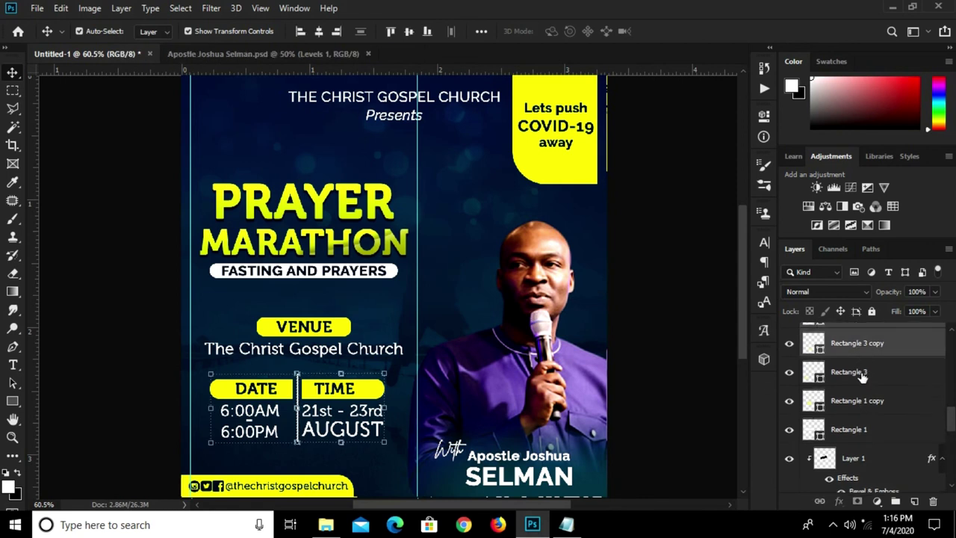
{"action": "left_click", "coordinate": [857, 400], "text": "shift"}
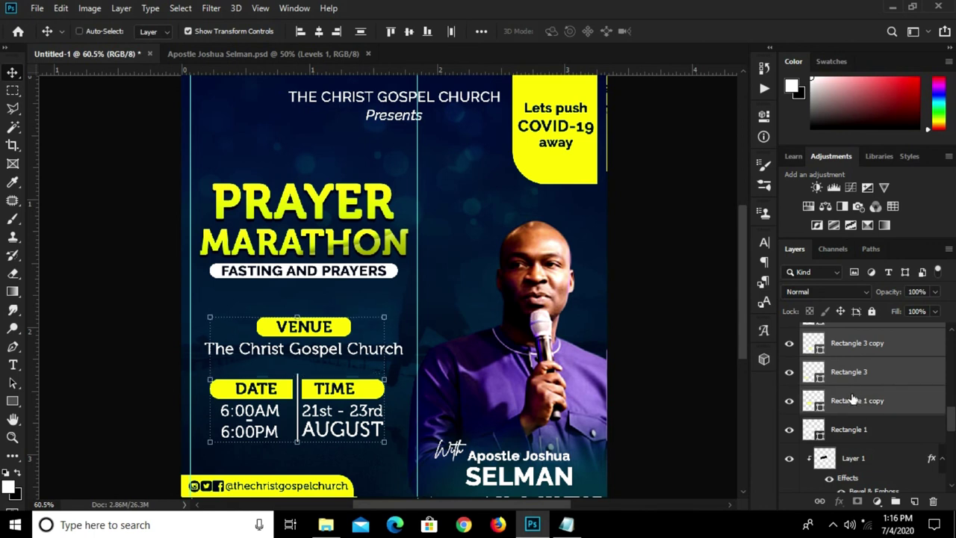
{"action": "left_click", "coordinate": [853, 400], "text": "ctrl"}
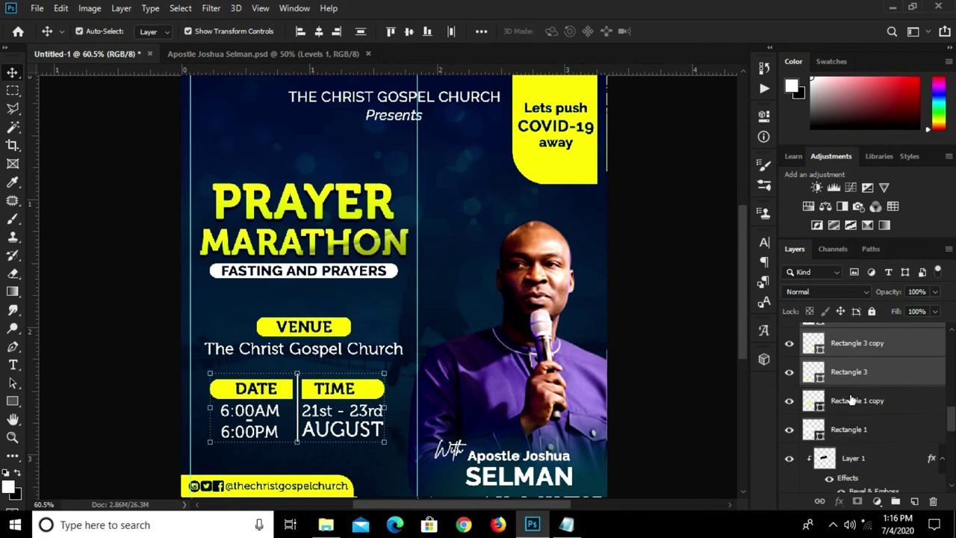
Add the Date and Time text layers to the layer selection.
{"action": "scroll", "coordinate": [851, 401], "scroll_direction": "up", "scroll_amount": 4}
{"action": "scroll", "coordinate": [851, 400], "scroll_direction": "up", "scroll_amount": 3}
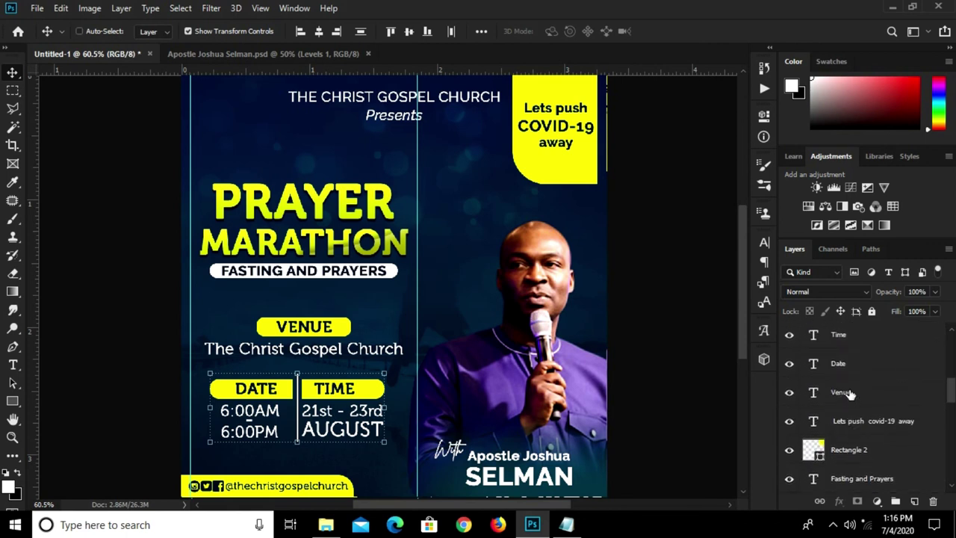
{"action": "left_click", "coordinate": [851, 392], "text": "ctrl"}
{"action": "left_click", "coordinate": [857, 366], "text": "ctrl"}
{"action": "scroll", "coordinate": [856, 369], "scroll_direction": "up", "scroll_amount": 1}
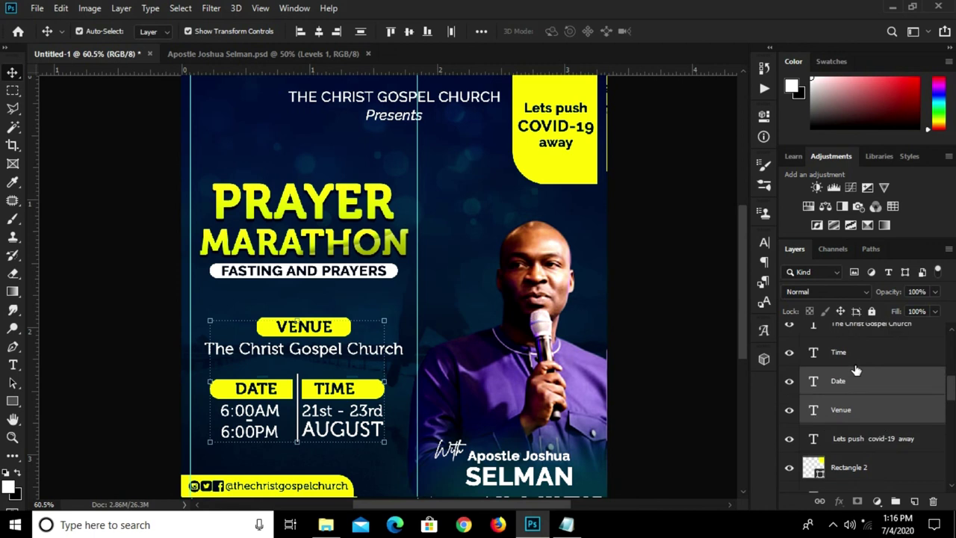
{"action": "left_click", "coordinate": [855, 407], "text": "ctrl"}
{"action": "left_click", "coordinate": [853, 351], "text": "ctrl"}
{"action": "scroll", "coordinate": [853, 373], "scroll_direction": "up", "scroll_amount": 1}
{"action": "scroll", "coordinate": [853, 392], "scroll_direction": "up", "scroll_amount": 1}
{"action": "scroll", "coordinate": [858, 403], "scroll_direction": "up", "scroll_amount": 1}
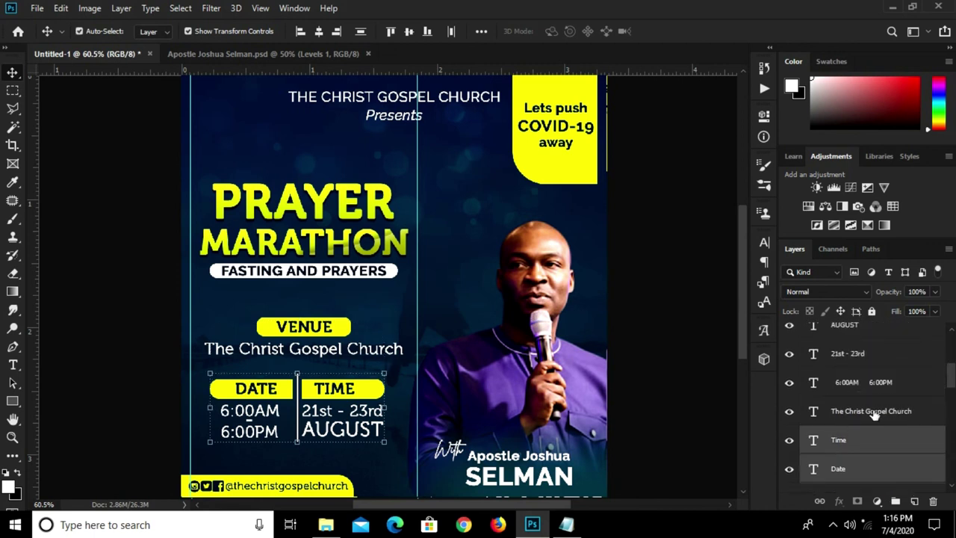
Add the 6:00AM 6:00PM, 21st - 23rd, dash and AUGUST layers and group everything as Group 2.
{"action": "left_click", "coordinate": [864, 381], "text": "ctrl"}
{"action": "scroll", "coordinate": [864, 382], "scroll_direction": "up", "scroll_amount": 1}
{"action": "scroll", "coordinate": [864, 387], "scroll_direction": "up", "scroll_amount": 1}
{"action": "left_click", "coordinate": [861, 388], "text": "ctrl"}
{"action": "left_click", "coordinate": [855, 342], "text": "ctrl"}
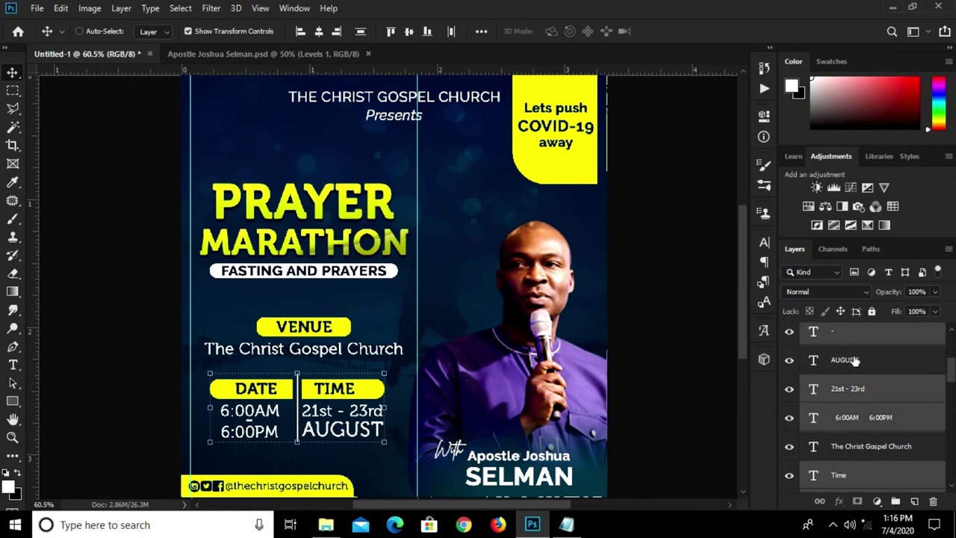
{"action": "left_click", "coordinate": [855, 361], "text": "ctrl"}
{"action": "key", "text": "ctrl+g"}
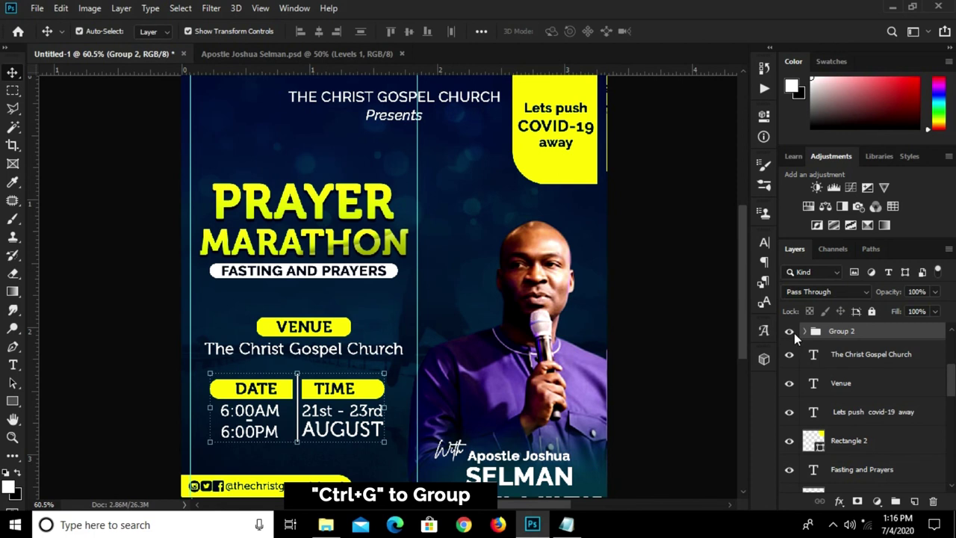
{"action": "left_click", "coordinate": [789, 332]}
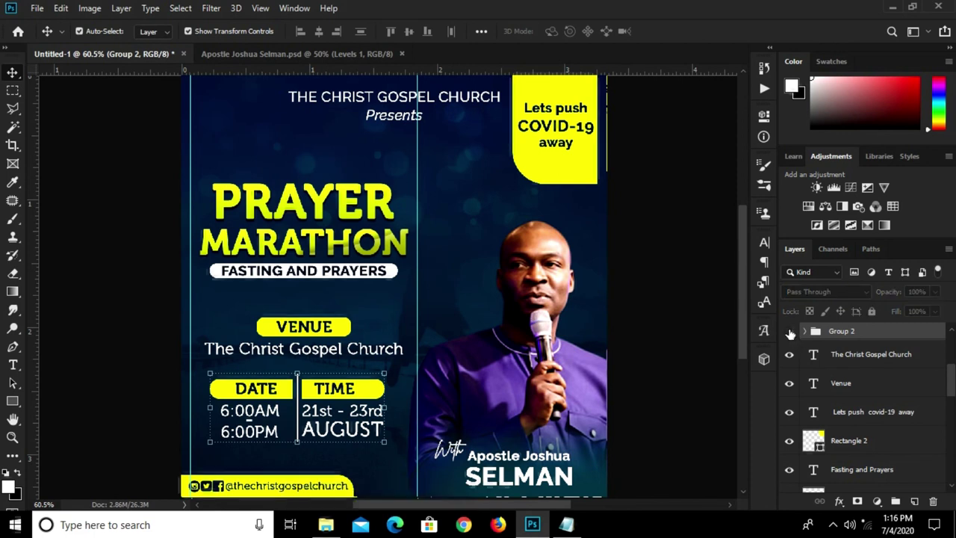
{"action": "left_click", "coordinate": [789, 331]}
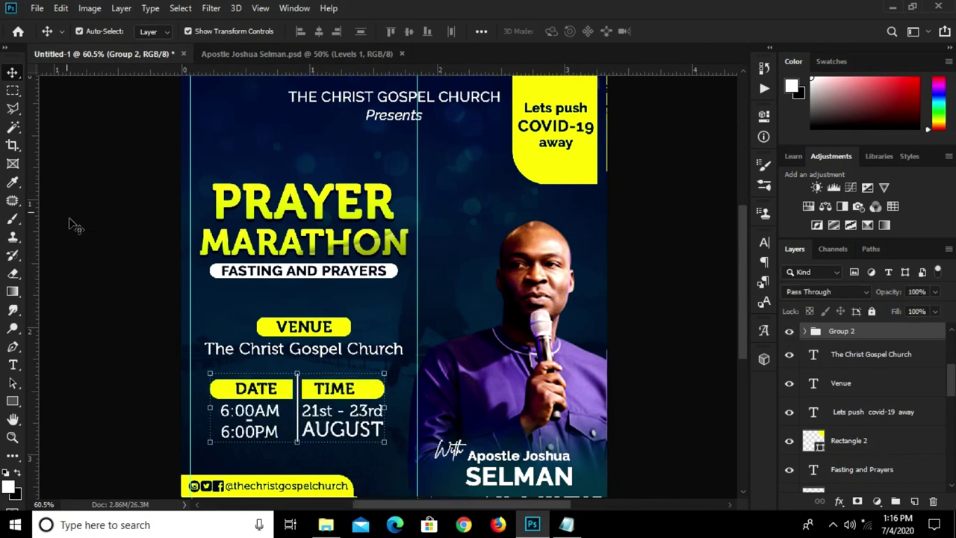
Centre the date/time group horizontally on a marquee spanning headline to venue, then deselect.
{"action": "left_click", "coordinate": [13, 91]}
{"action": "left_click", "coordinate": [60, 91]}
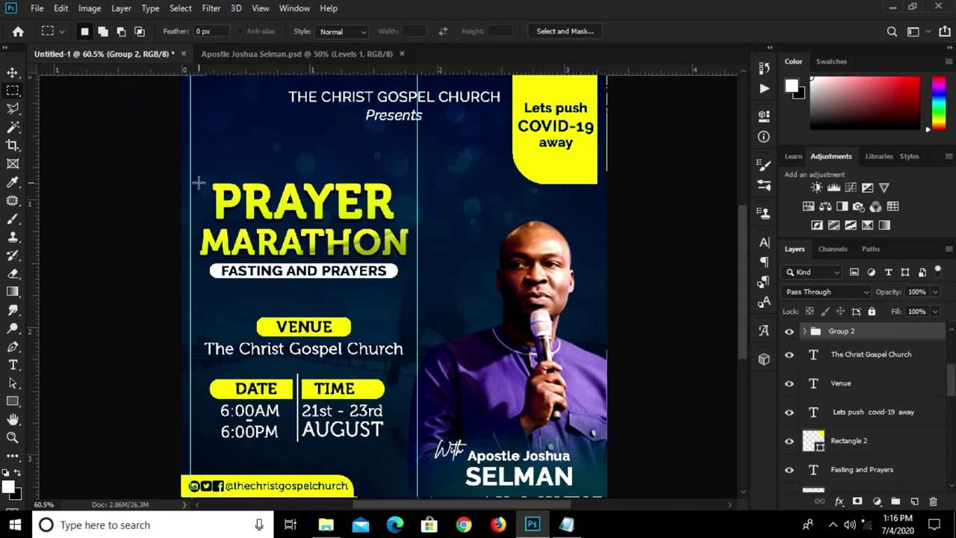
{"action": "left_click_drag", "start_coordinate": [191, 211], "coordinate": [417, 382]}
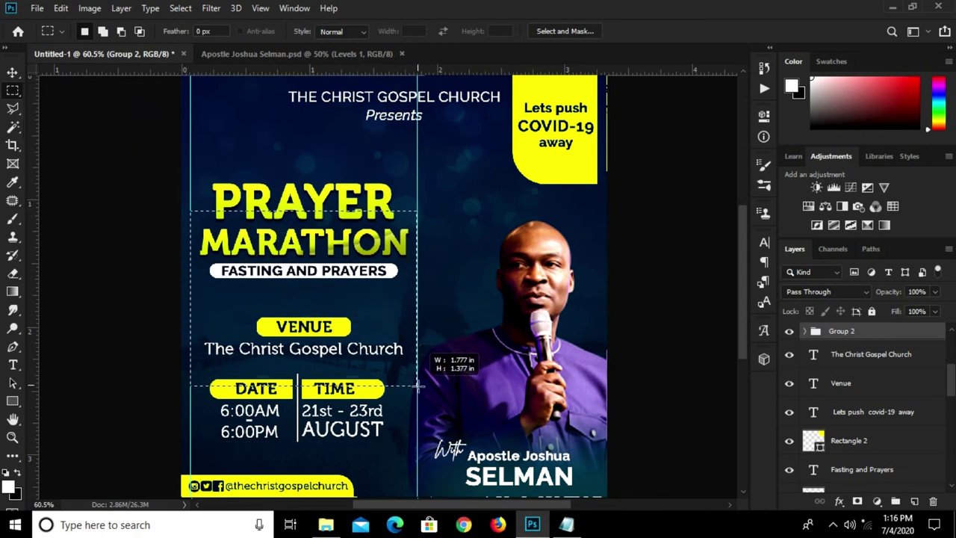
{"action": "left_click", "coordinate": [12, 72]}
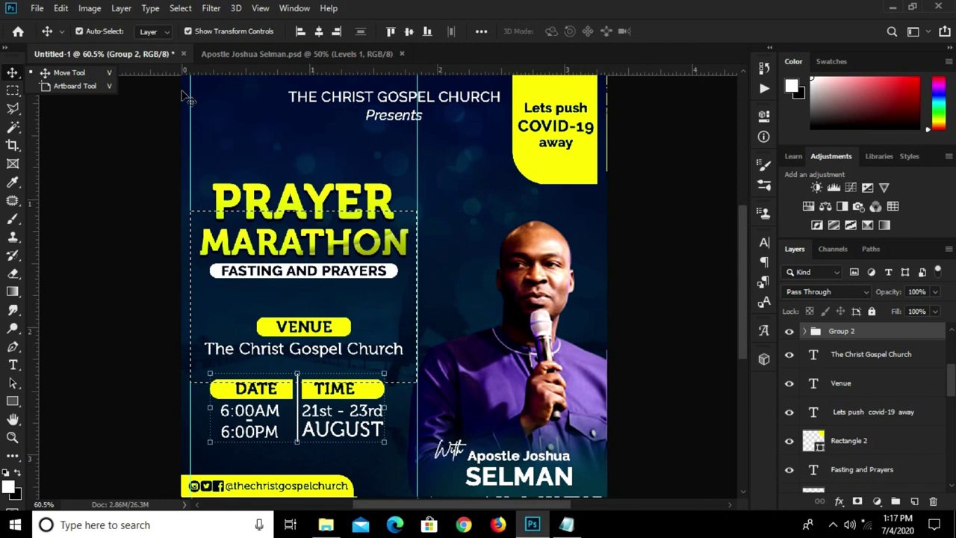
{"action": "left_click", "coordinate": [316, 32]}
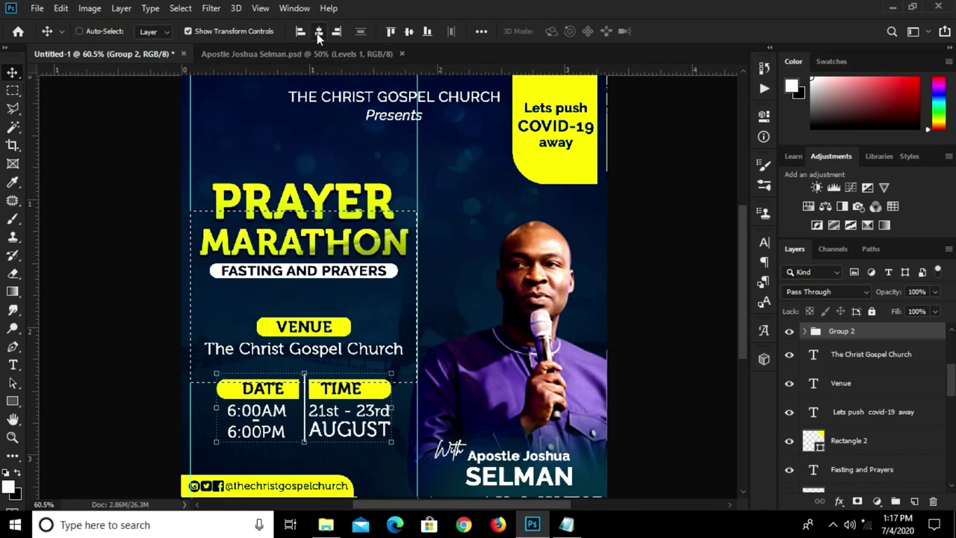
{"action": "key", "text": "ctrl+d"}
Fit the flyer on screen and nudge the date/time group up slightly.
{"action": "left_click", "coordinate": [123, 242]}
{"action": "key", "text": "ctrl+0"}
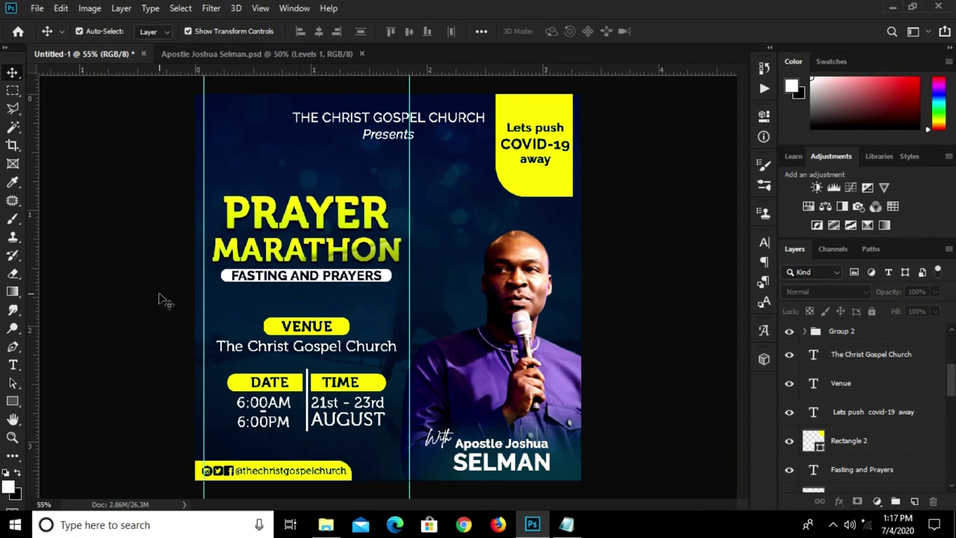
{"action": "key", "text": "Up"}
{"action": "key", "text": "Up"}
{"action": "key", "text": "Up"}
{"action": "key", "text": "Up"}
{"action": "key", "text": "Up"}
{"action": "key", "text": "Up"}
{"action": "key", "text": "Up"}
{"action": "key", "text": "Up"}
{"action": "key", "text": "Up"}
{"action": "key", "text": "Up"}
{"action": "key", "text": "Up"}
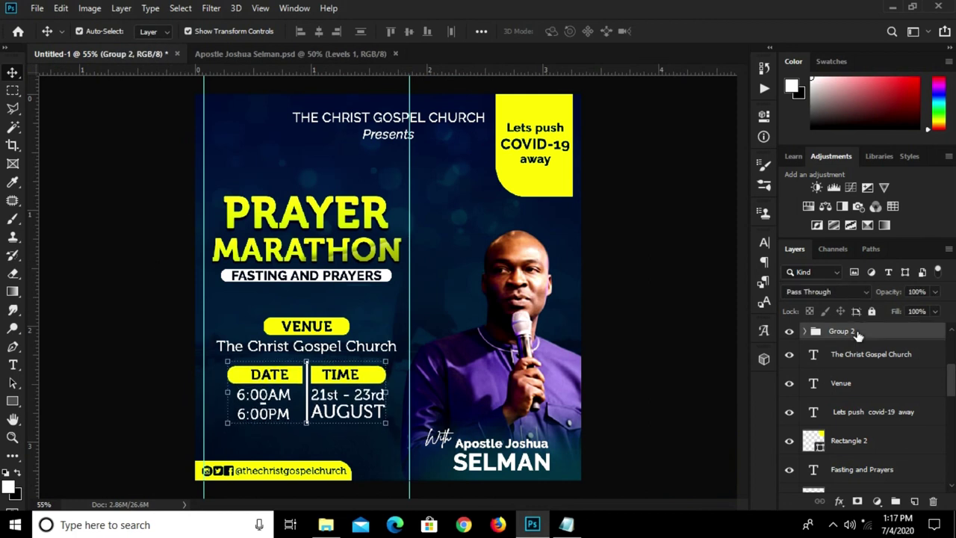
{"action": "left_click", "coordinate": [646, 299]}
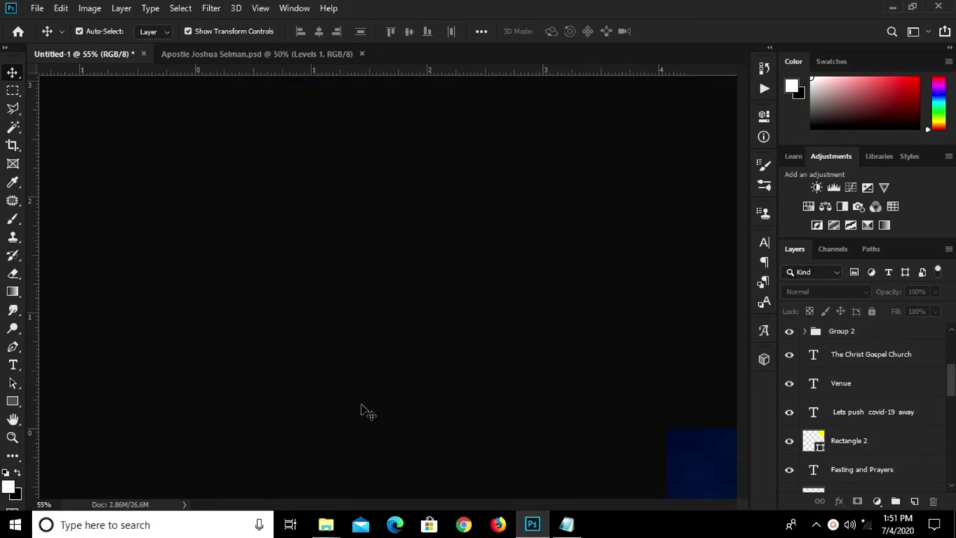
Nudge the 6:00AM 6:00PM times and dash right, then slightly back left.
{"action": "left_click", "coordinate": [270, 413]}
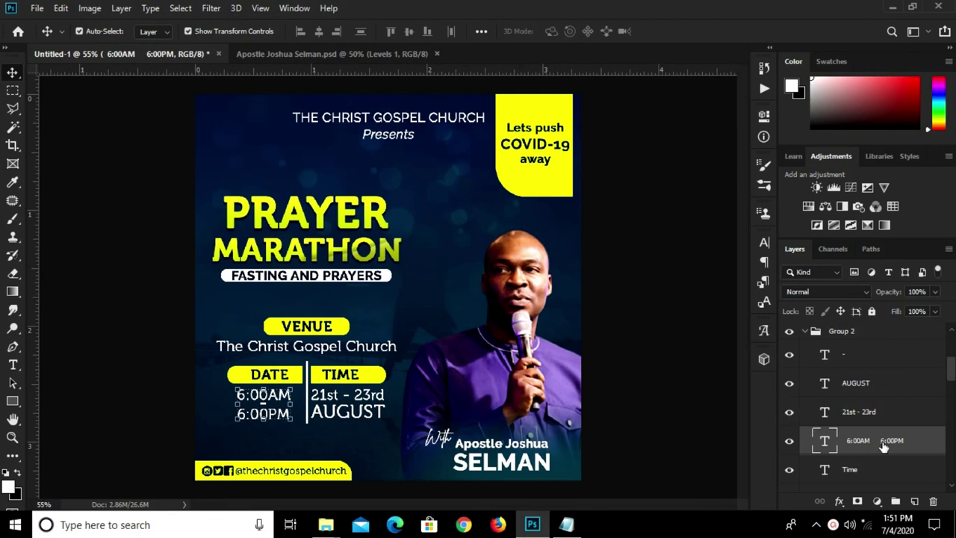
{"action": "scroll", "coordinate": [883, 445], "scroll_direction": "up", "scroll_amount": 1}
{"action": "key", "text": "ctrl"}
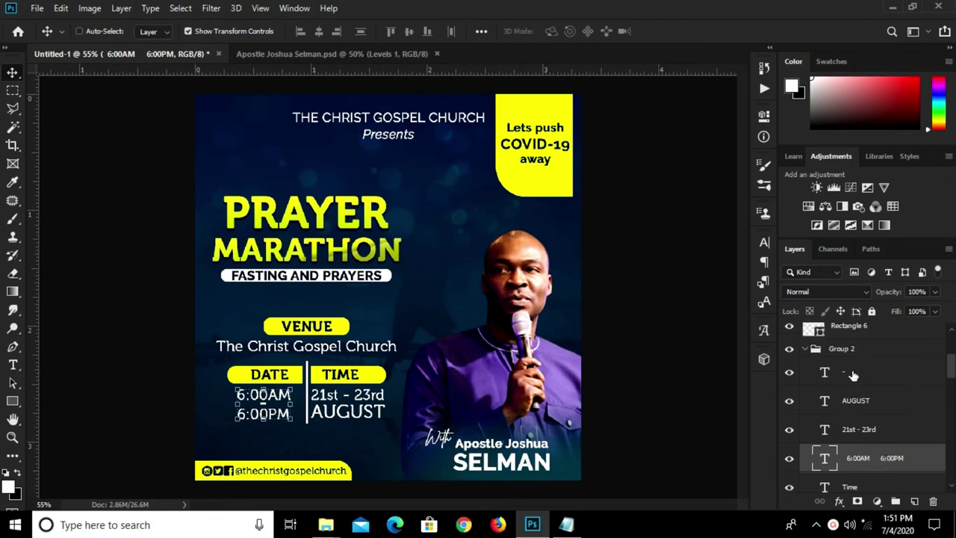
{"action": "left_click", "coordinate": [853, 375], "text": "ctrl"}
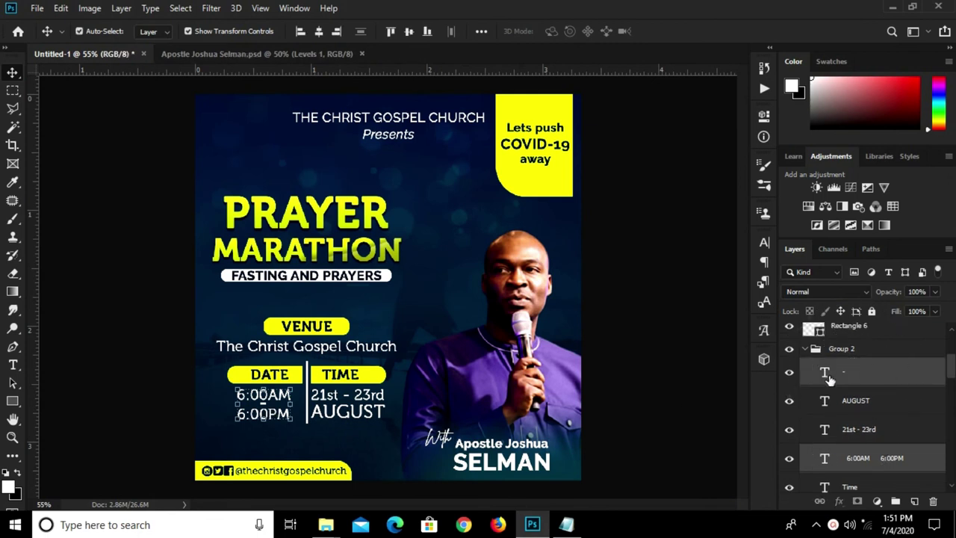
{"action": "key", "text": "Right"}
{"action": "key", "text": "Right"}
{"action": "key", "text": "Right"}
{"action": "key", "text": "Right"}
{"action": "key", "text": "Right"}
{"action": "key", "text": "Right"}
{"action": "key", "text": "Right"}
{"action": "key", "text": "Right"}
{"action": "key", "text": "Right"}
{"action": "key", "text": "Right"}
{"action": "key", "text": "Right"}
{"action": "key", "text": "Right"}
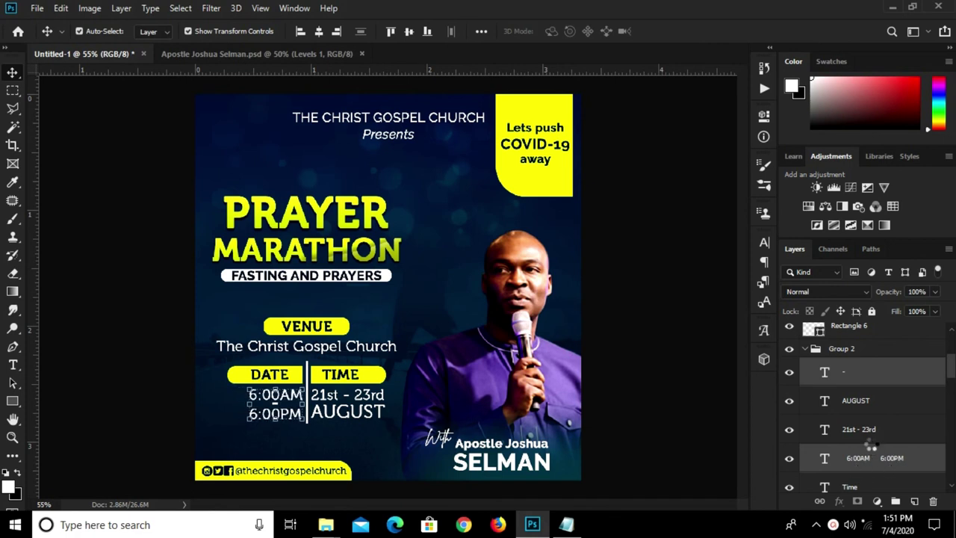
{"action": "key", "text": "Left"}
{"action": "key", "text": "Left"}
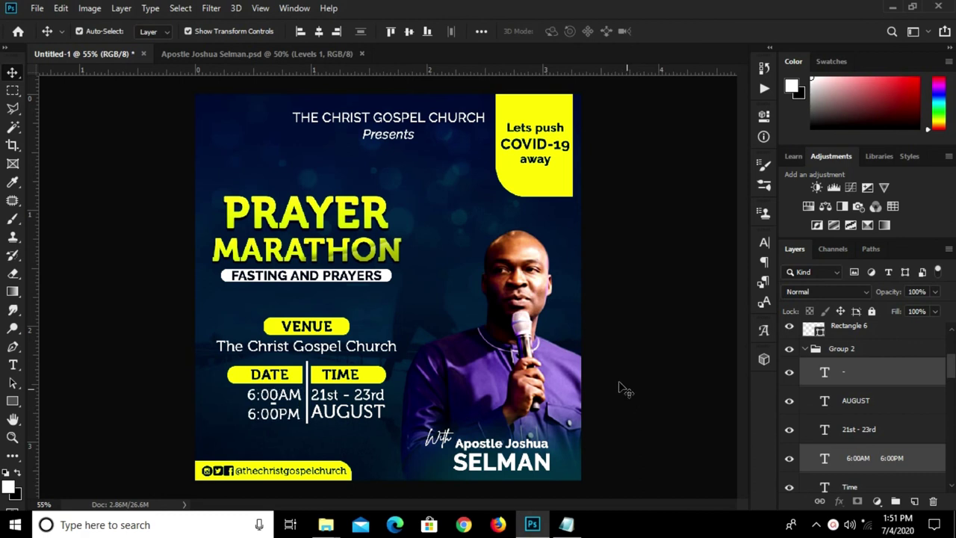
Nudge the DATE label right and the TIME label left to centre them in their yellow bars.
{"action": "left_click", "coordinate": [262, 379]}
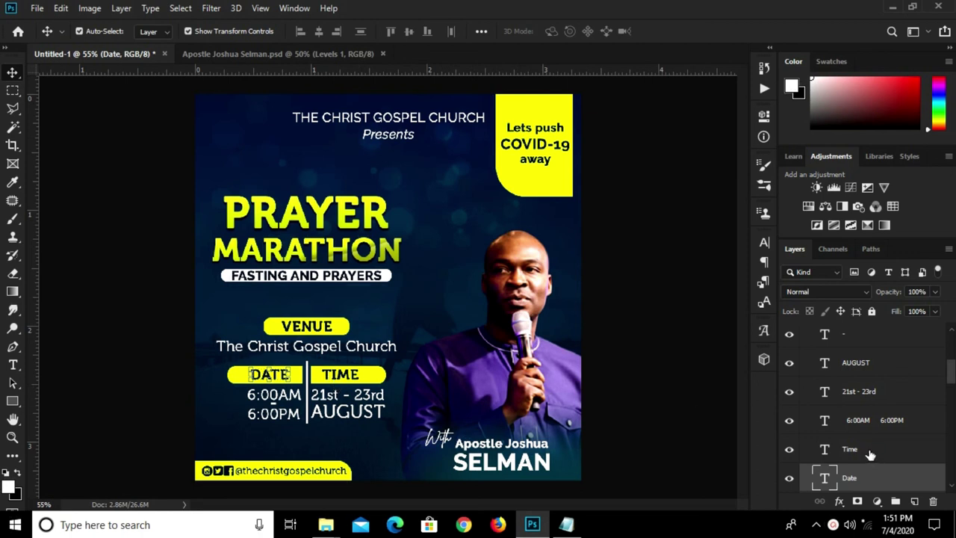
{"action": "left_click", "coordinate": [676, 424]}
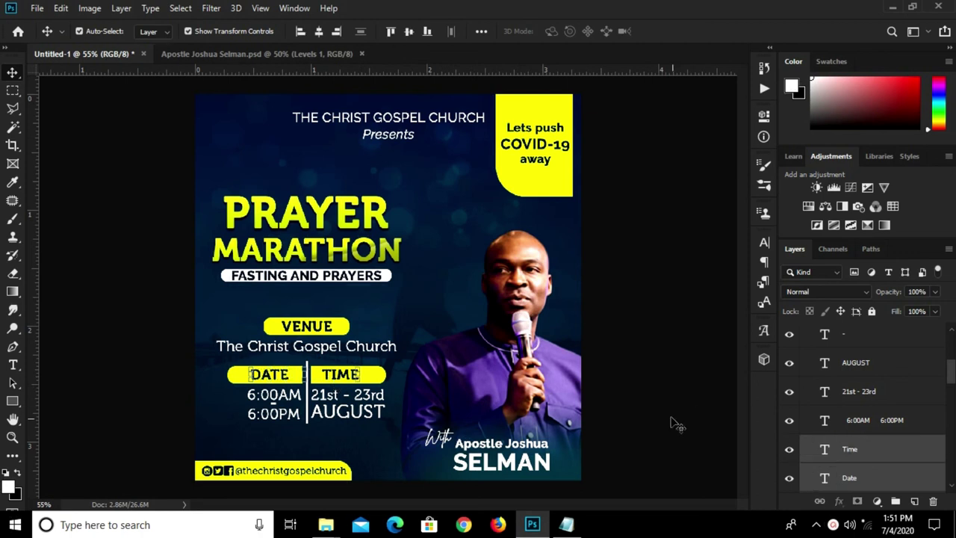
{"action": "left_click", "coordinate": [297, 385]}
{"action": "left_click", "coordinate": [288, 380]}
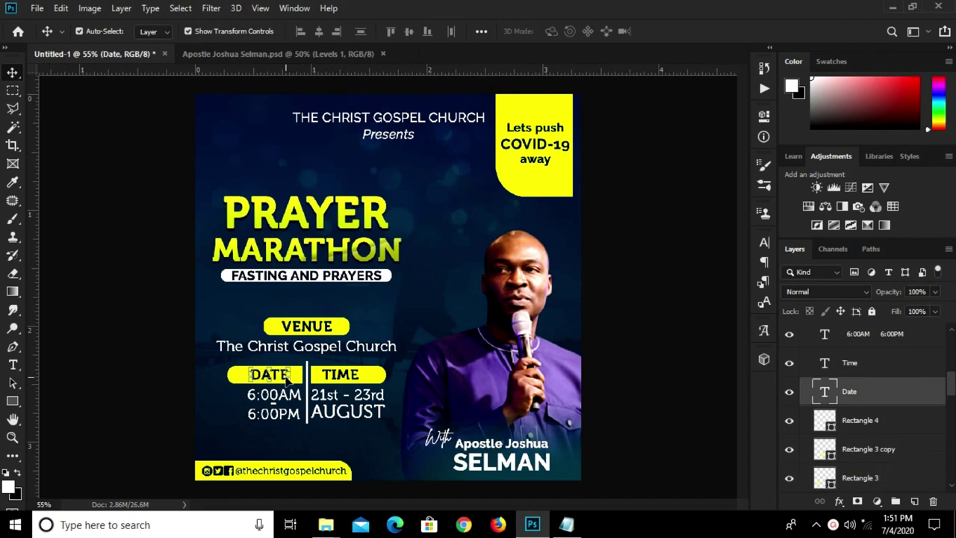
{"action": "key", "text": "Right"}
{"action": "key", "text": "Right"}
{"action": "key", "text": "Right"}
{"action": "key", "text": "Right"}
{"action": "key", "text": "Right"}
{"action": "key", "text": "Right"}
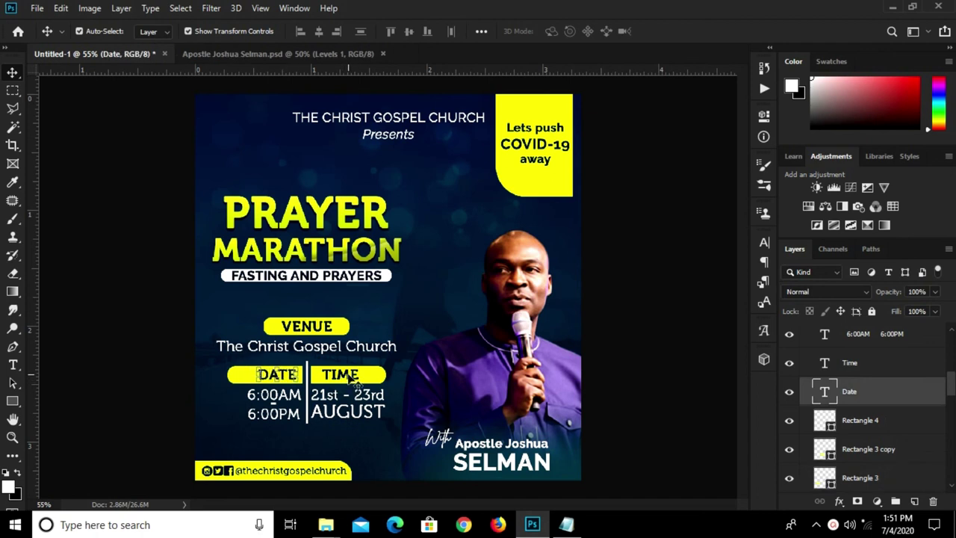
{"action": "left_click", "coordinate": [354, 377]}
{"action": "key", "text": "Left"}
{"action": "key", "text": "Left"}
{"action": "key", "text": "Left"}
{"action": "key", "text": "Left"}
{"action": "key", "text": "Left"}
{"action": "key", "text": "Left"}
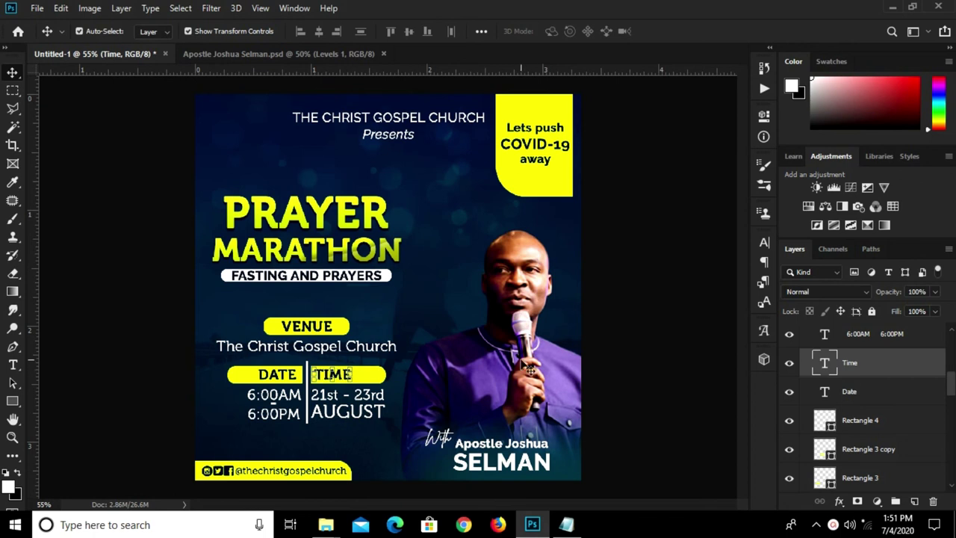
{"action": "left_click", "coordinate": [619, 356]}
{"action": "key", "text": "ctrl+minus"}
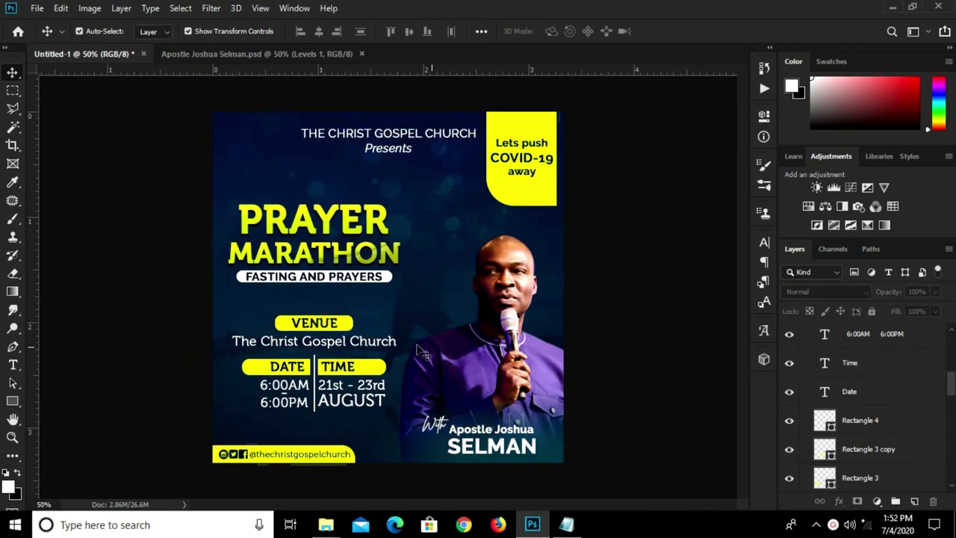
Duplicate the PRAYER headline text layer with Ctrl+J.
{"action": "scroll", "coordinate": [359, 218], "scroll_direction": "up", "scroll_amount": 2}
{"action": "left_click", "coordinate": [316, 213]}
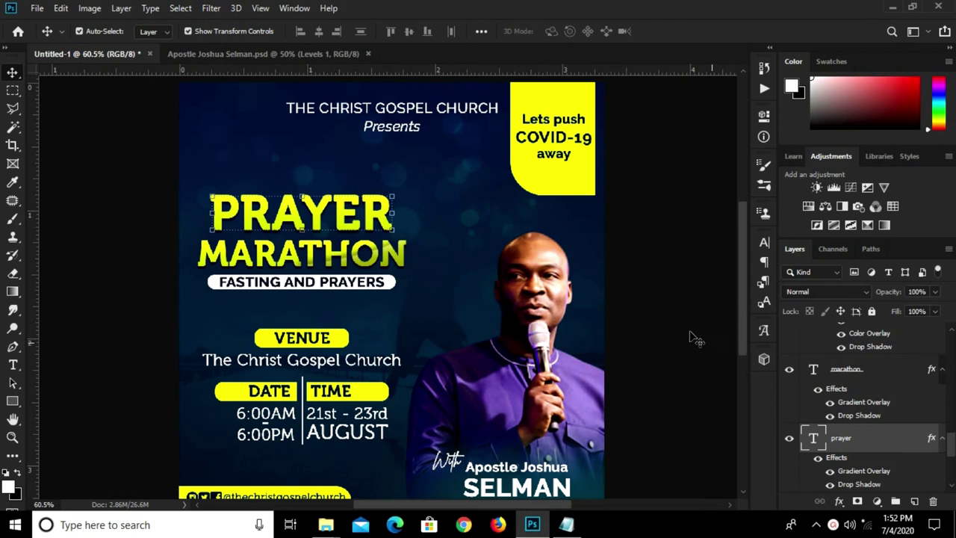
{"action": "key", "text": "ctrl+j"}
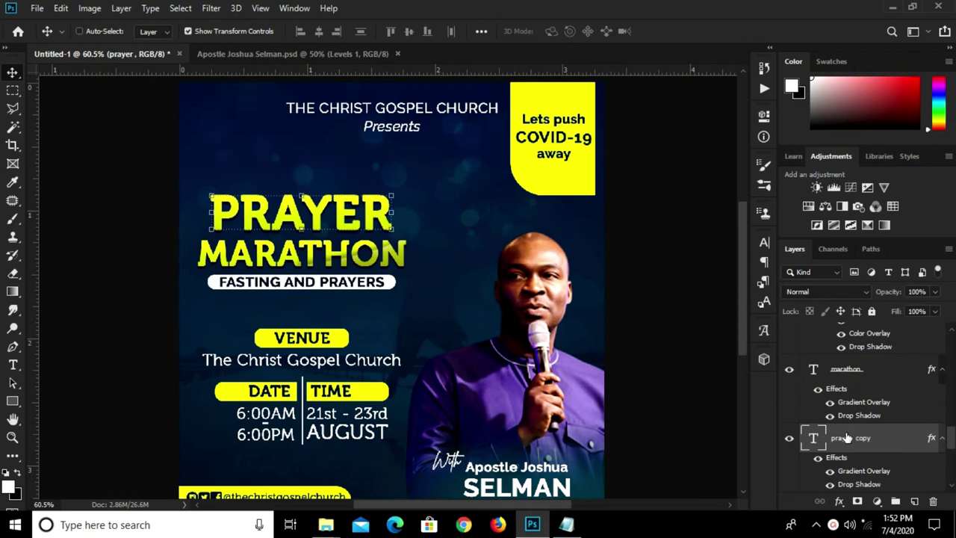
{"action": "scroll", "coordinate": [881, 444], "scroll_direction": "down", "scroll_amount": 1}
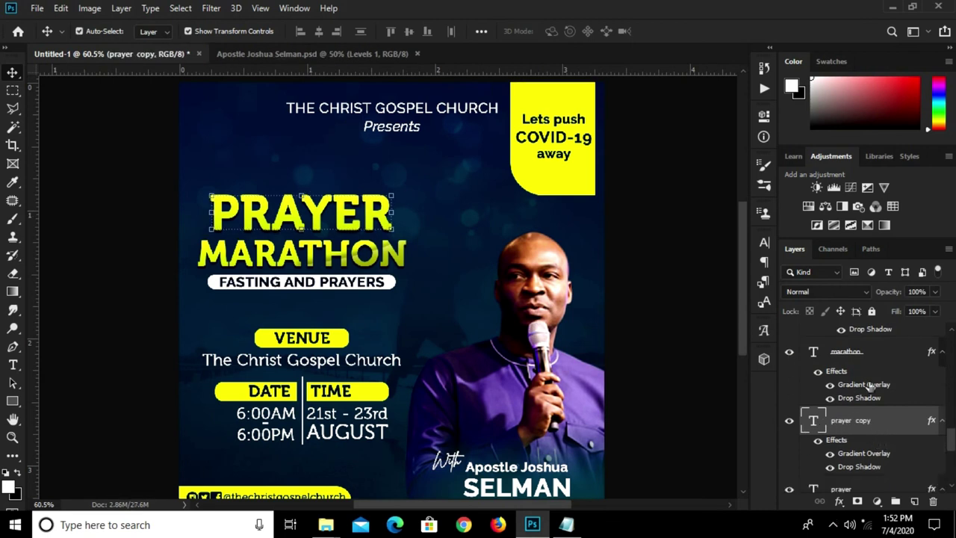
{"action": "scroll", "coordinate": [872, 429], "scroll_direction": "down", "scroll_amount": 1}
{"action": "scroll", "coordinate": [875, 432], "scroll_direction": "down", "scroll_amount": 1}
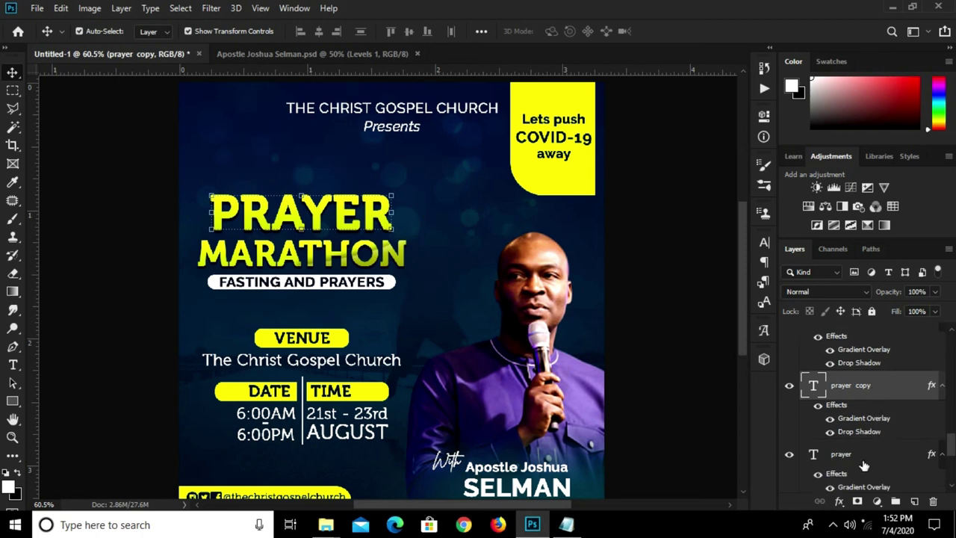
Clear the layer style from the original PRAYER layer.
{"action": "left_click", "coordinate": [871, 460]}
{"action": "scroll", "coordinate": [870, 457], "scroll_direction": "down", "scroll_amount": 1}
{"action": "right_click", "coordinate": [865, 444]}
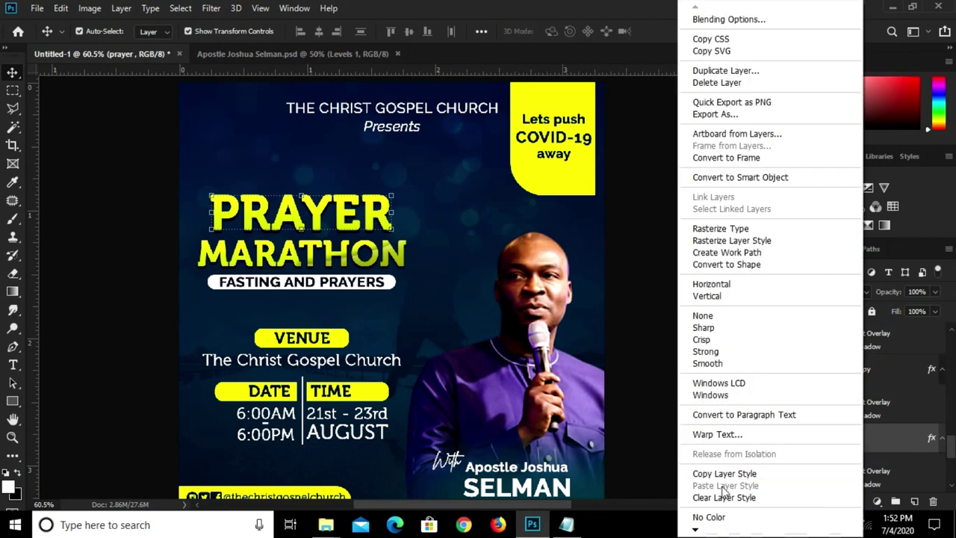
{"action": "left_click", "coordinate": [724, 497]}
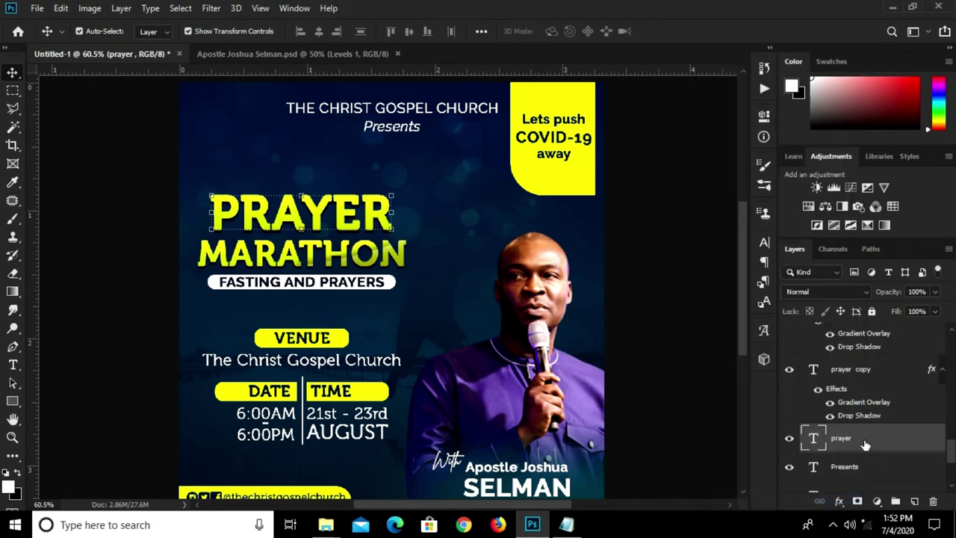
Set the original PRAYER layer's text colour to white, ffffff.
{"action": "left_click", "coordinate": [763, 243]}
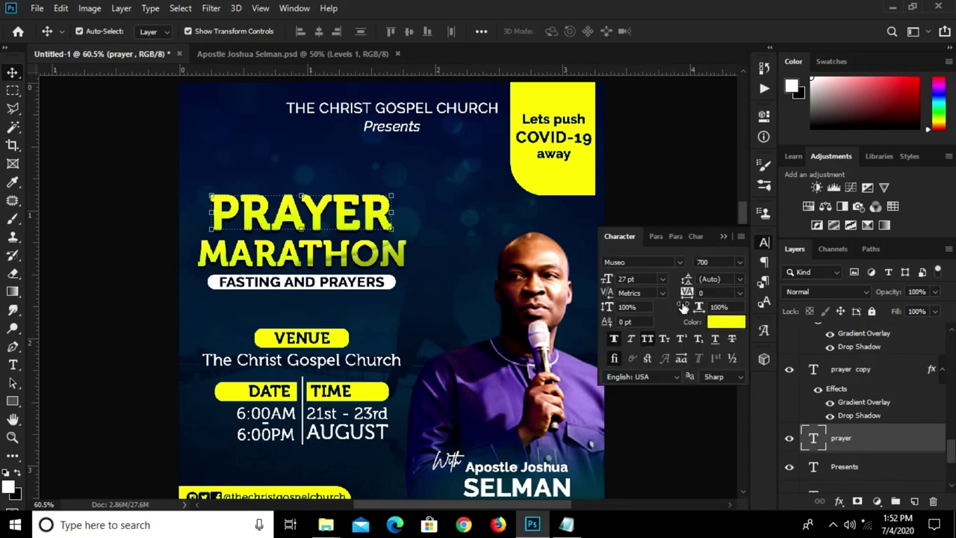
{"action": "left_click", "coordinate": [723, 323]}
{"action": "type", "text": "ffffff"}
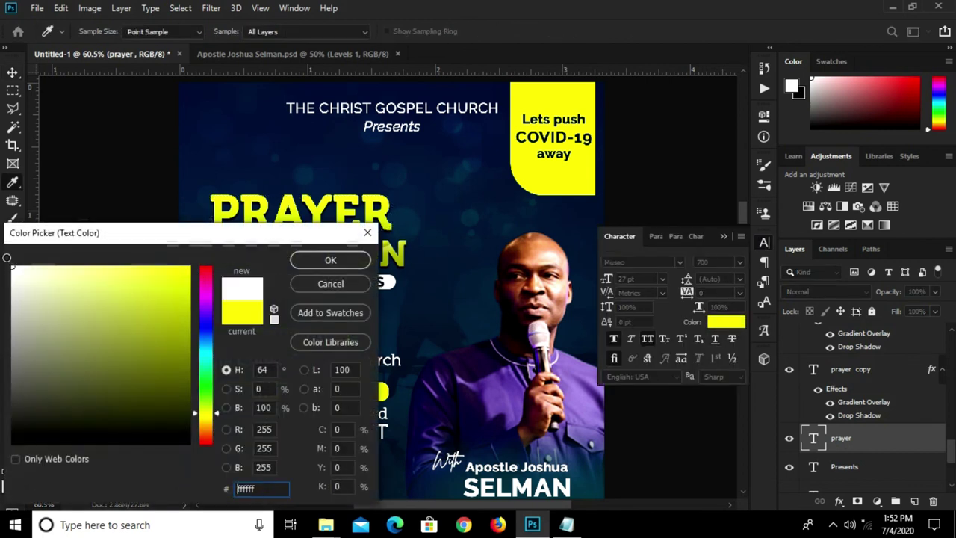
{"action": "left_click", "coordinate": [340, 260]}
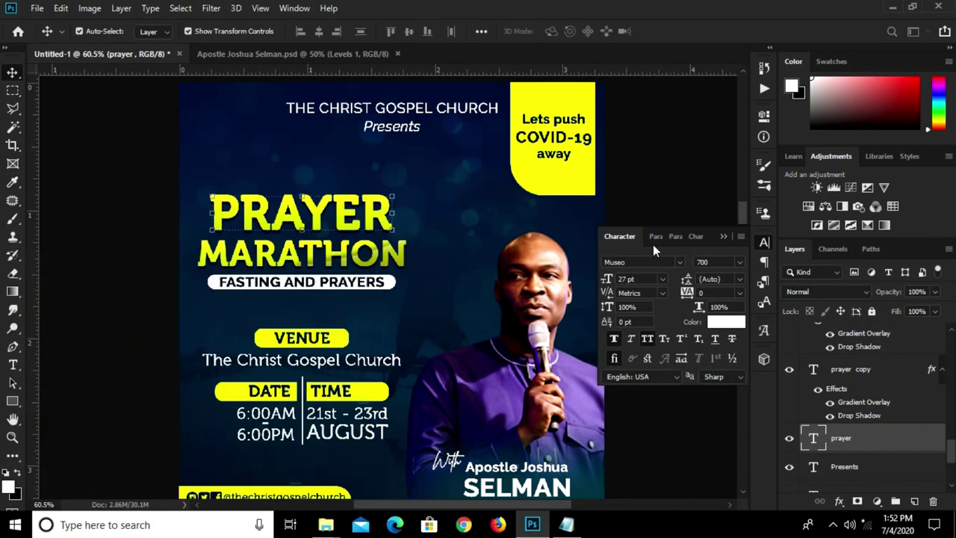
{"action": "left_click", "coordinate": [723, 236]}
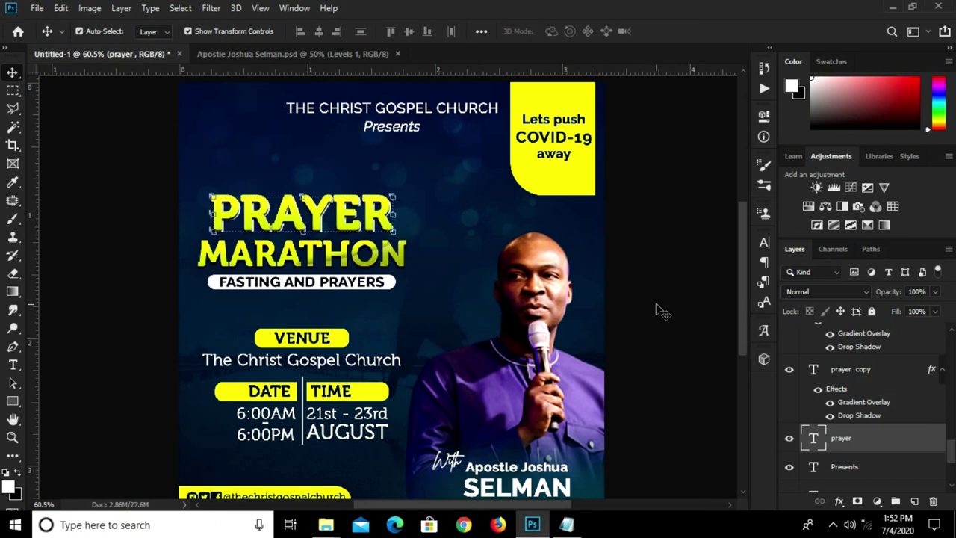
{"action": "left_click", "coordinate": [662, 310]}
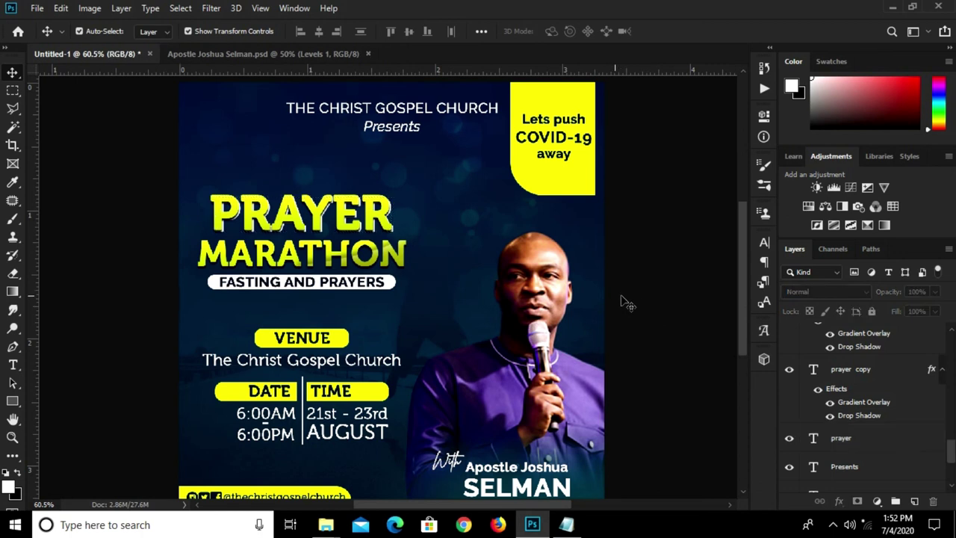
Duplicate the MARATHON layer and clear all layer styles from the original.
{"action": "left_click", "coordinate": [310, 254]}
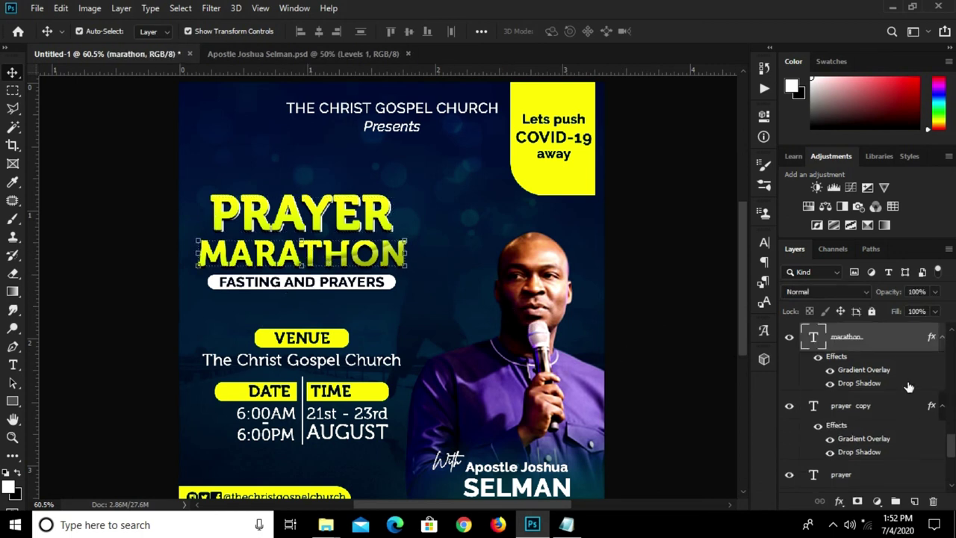
{"action": "key", "text": "ctrl+j"}
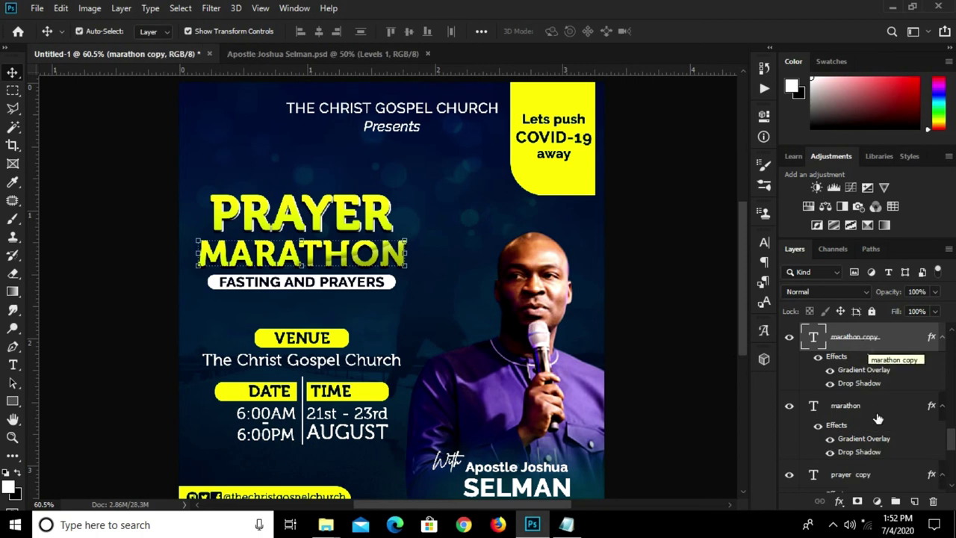
{"action": "left_click", "coordinate": [860, 403]}
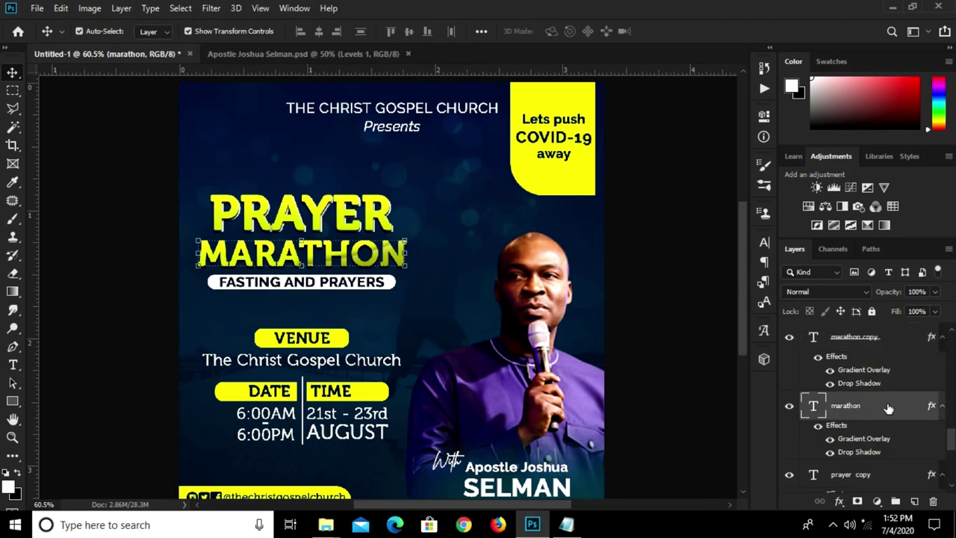
{"action": "right_click", "coordinate": [887, 410]}
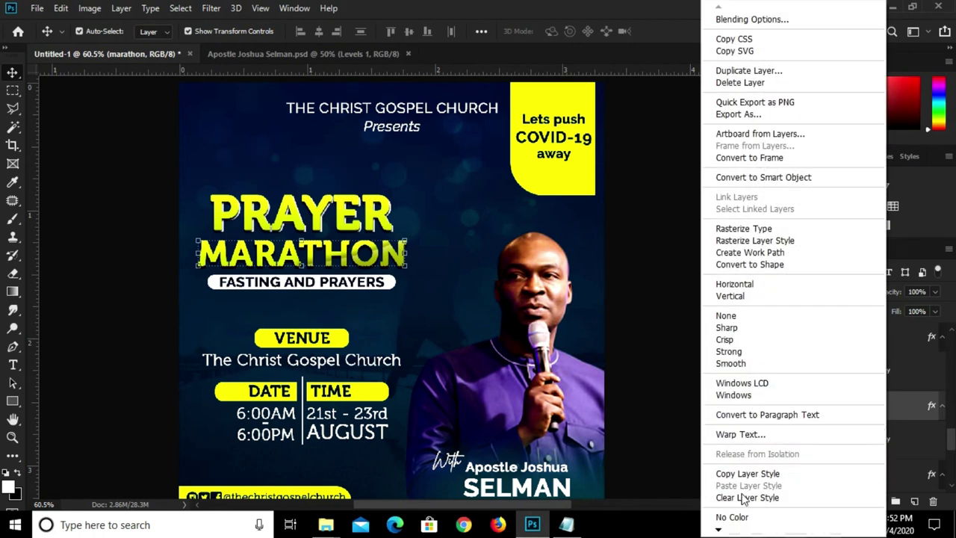
{"action": "left_click", "coordinate": [743, 504]}
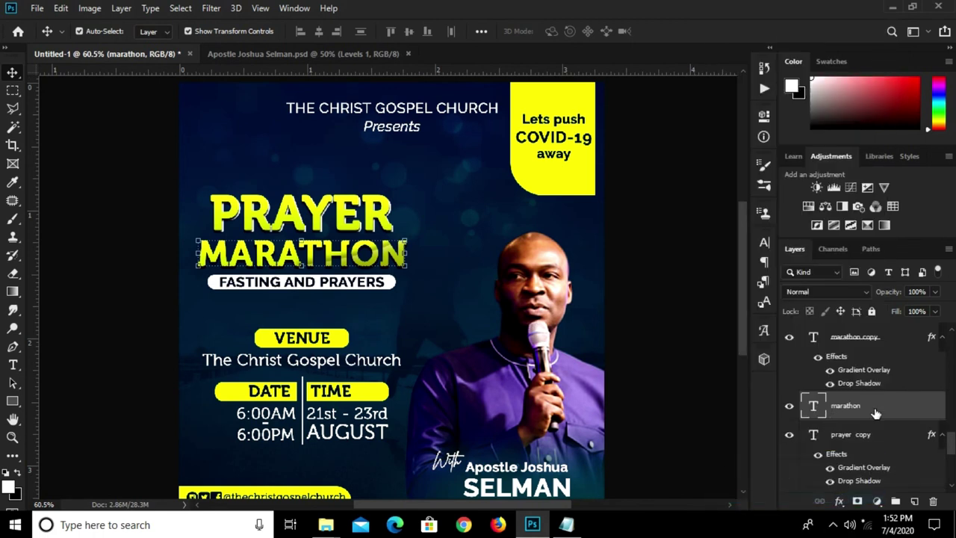
Set the original MARATHON text colour to white (ffffff).
{"action": "left_click", "coordinate": [763, 243]}
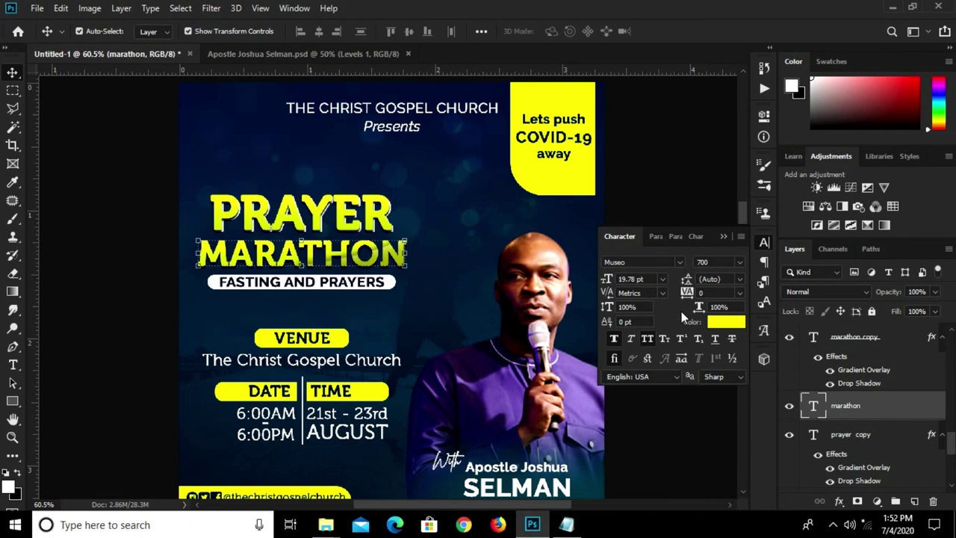
{"action": "left_click", "coordinate": [732, 323]}
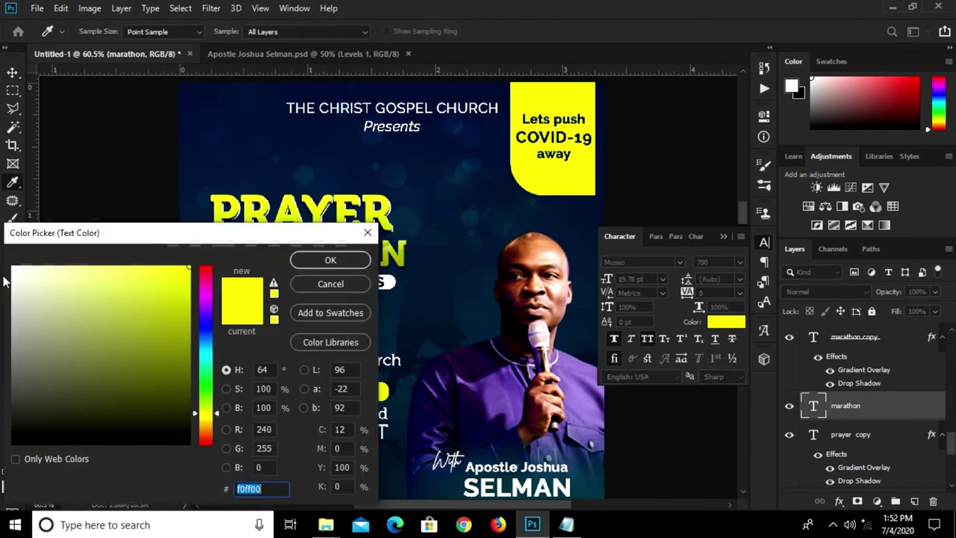
{"action": "type", "text": "ffffff"}
{"action": "left_click", "coordinate": [331, 259]}
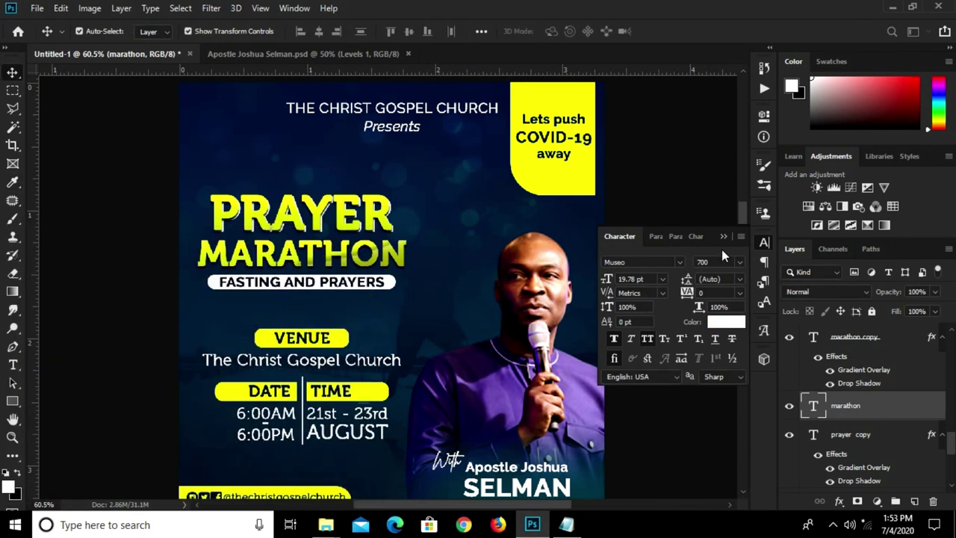
{"action": "left_click", "coordinate": [691, 252]}
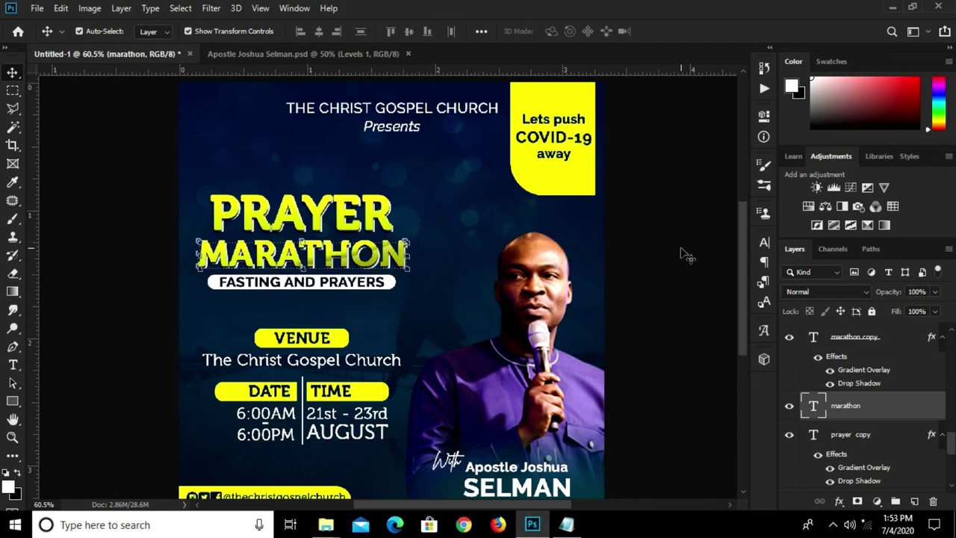
Deselect the layers and zoom out to preview the whole flyer.
{"action": "left_click", "coordinate": [681, 248]}
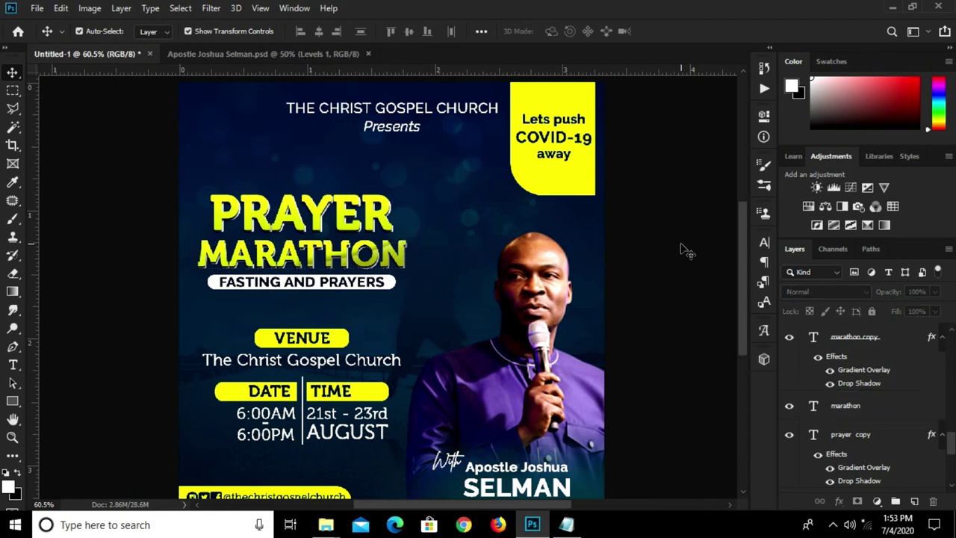
{"action": "left_click", "coordinate": [852, 418]}
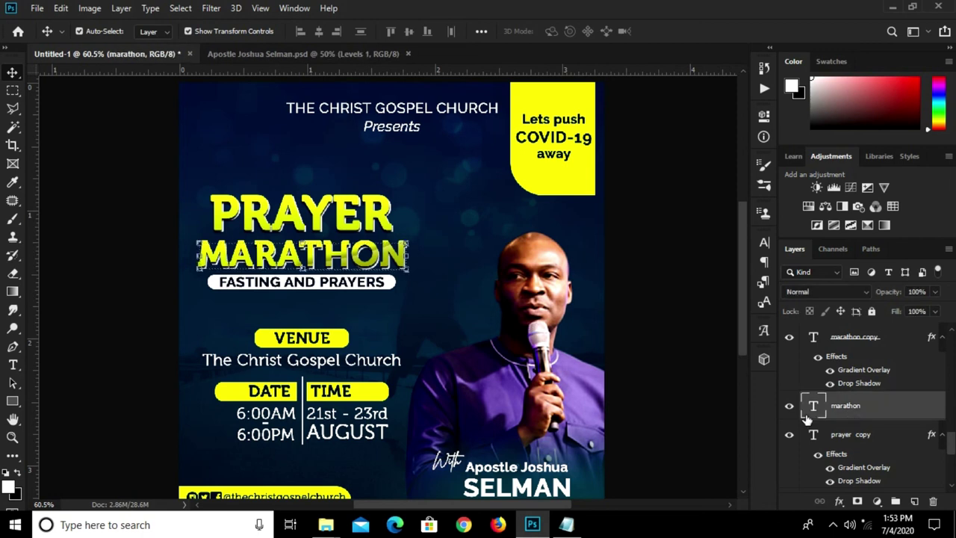
{"action": "left_click", "coordinate": [681, 330]}
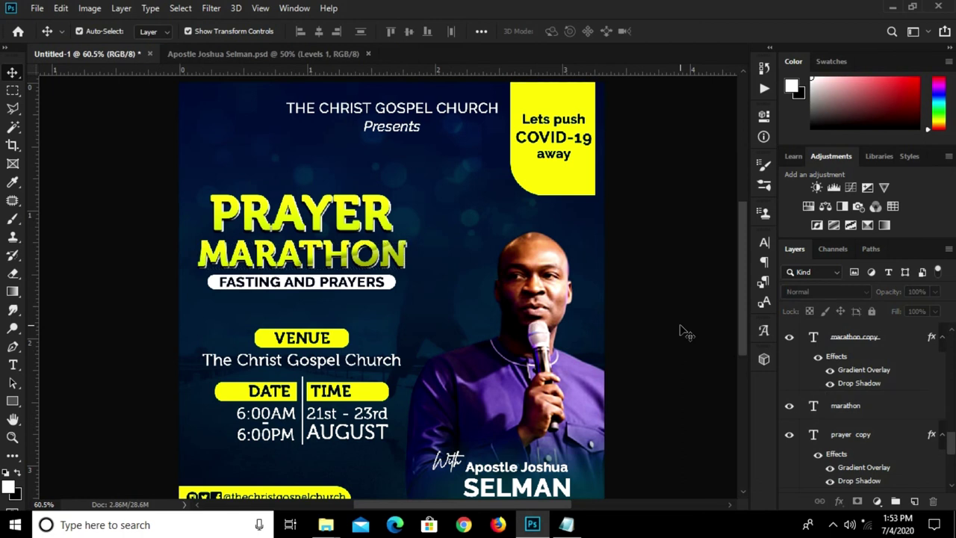
{"action": "key", "text": "ctrl+minus"}
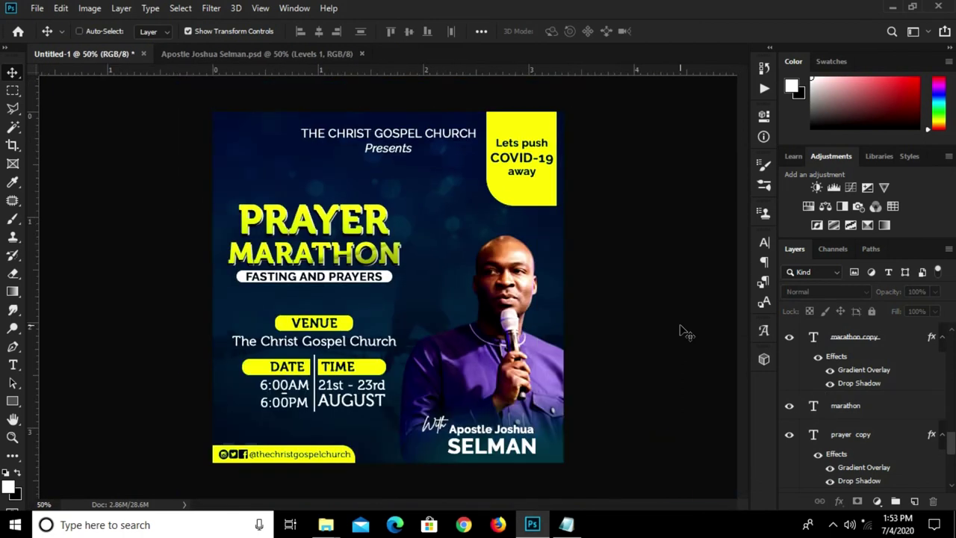